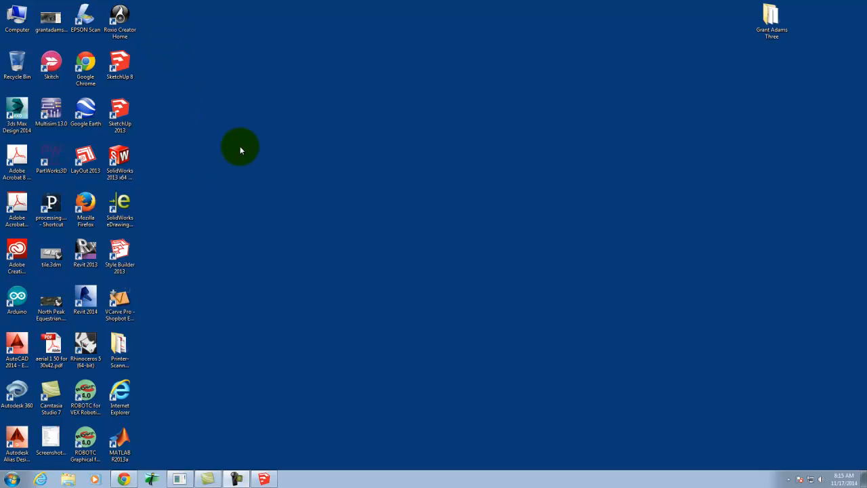
- Launch SketchUp 2013 and start a new model with the Architectural Design - Feet and Inches template
double_click(121, 109)
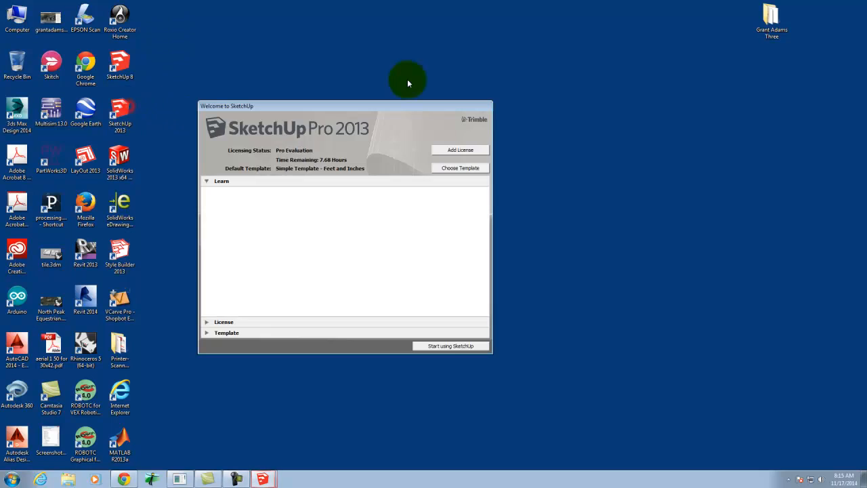
mouse_move(397, 106)
left_mouse_down()
mouse_move(478, 94)
mouse_move(405, 88)
left_mouse_up()
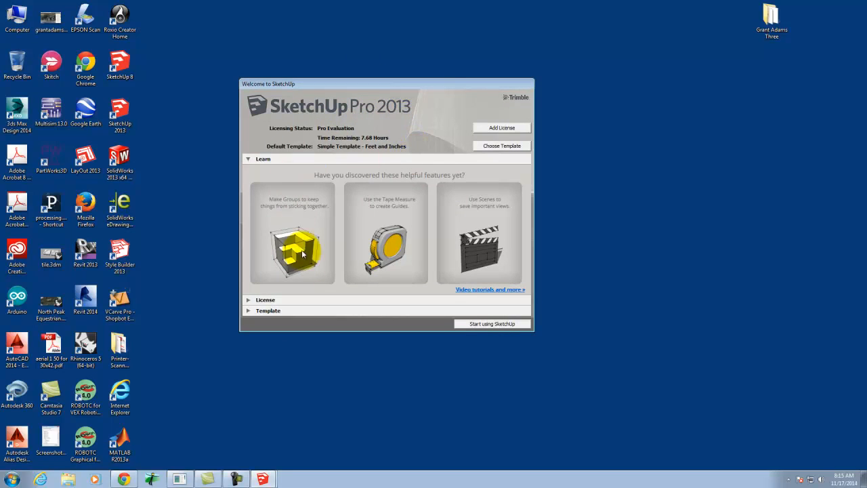
left_click(248, 311)
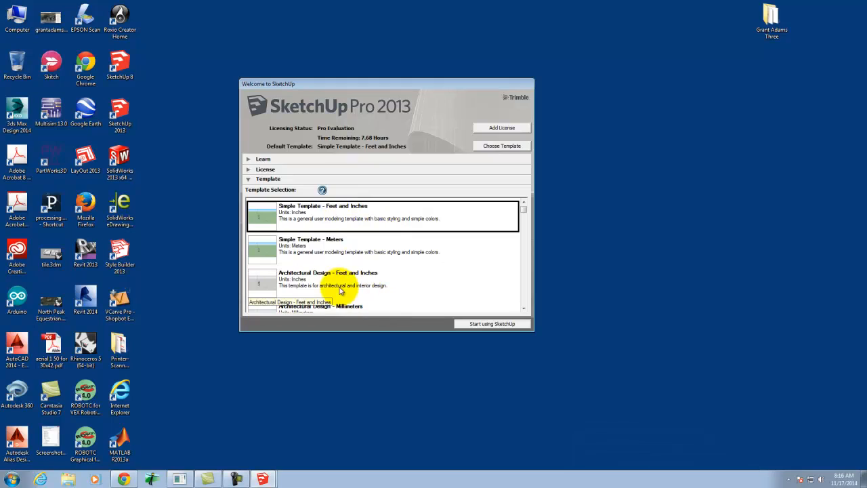
left_click(302, 282)
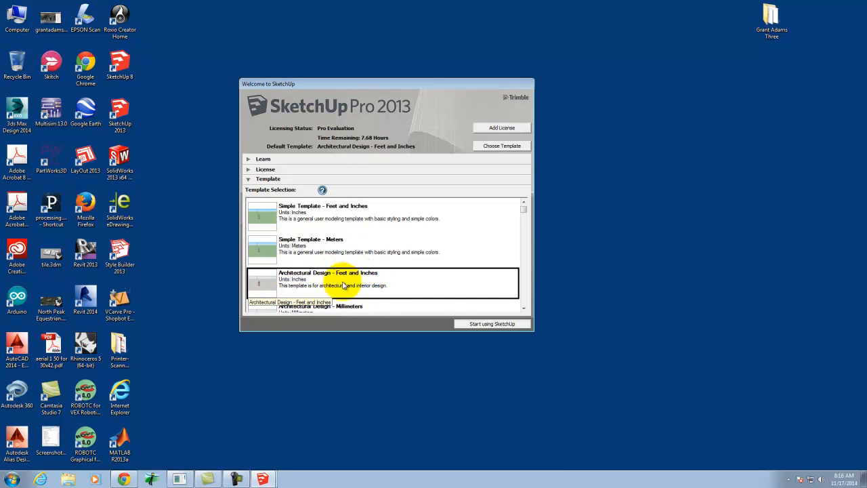
left_click(493, 323)
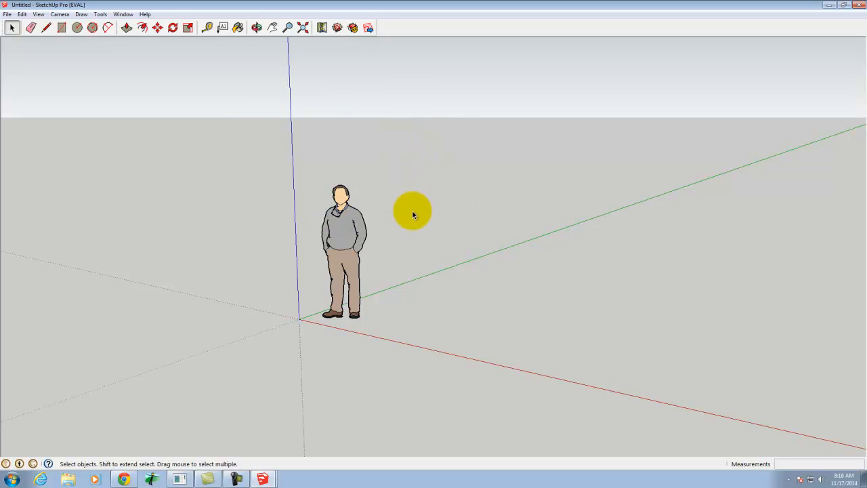
- Delete the default standing figure of a man near the origin
left_click(346, 230)
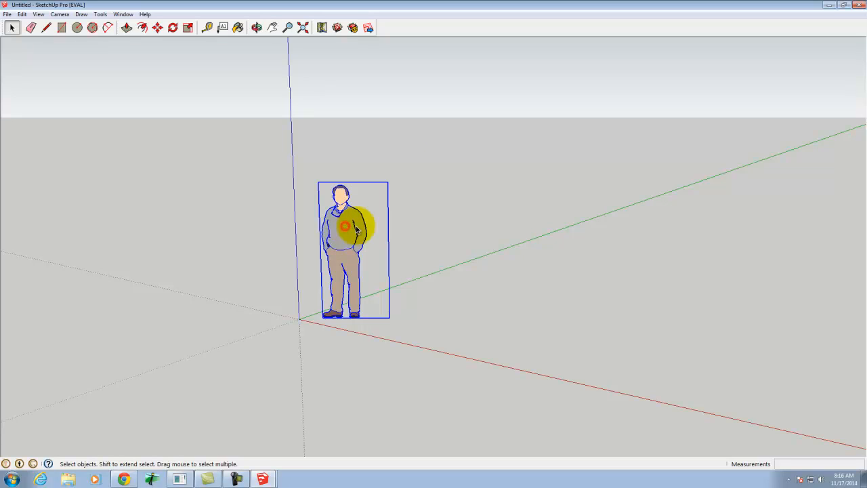
left_click(414, 151)
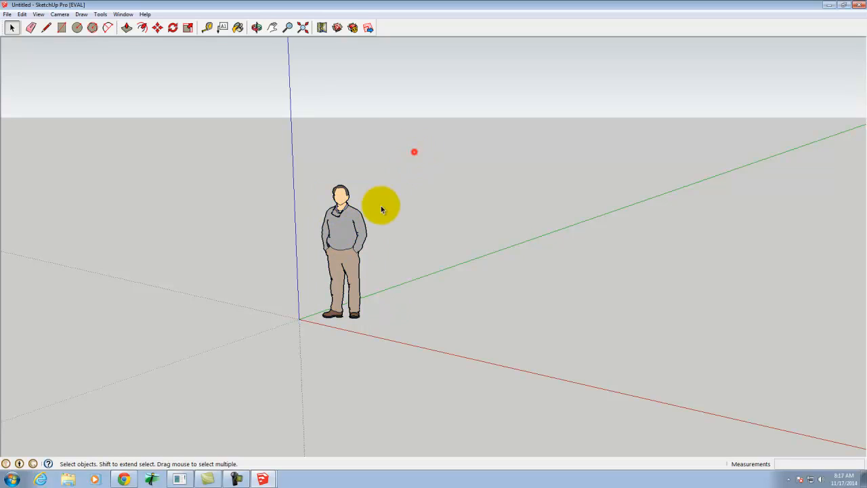
left_click(332, 234)
key("Delete")
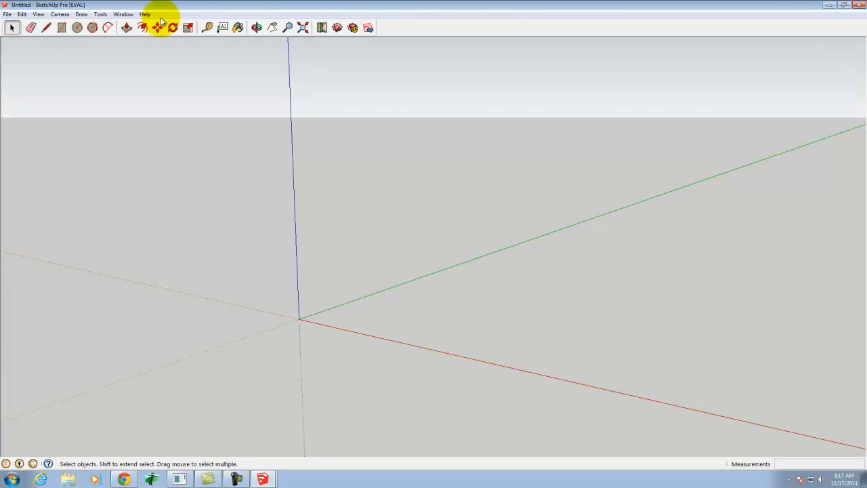
- Enable the Large Tool Set toolbar alongside the drawing area, keeping the Getting Started tools shown
left_click(102, 14)
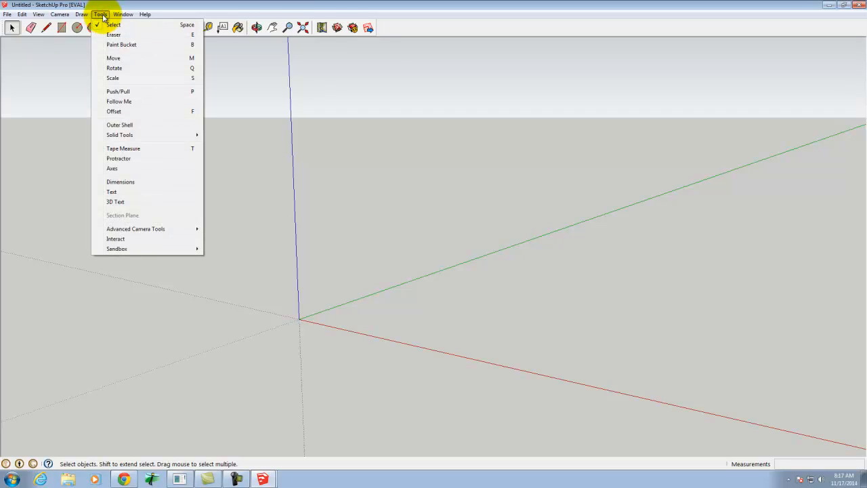
mouse_move(41, 16)
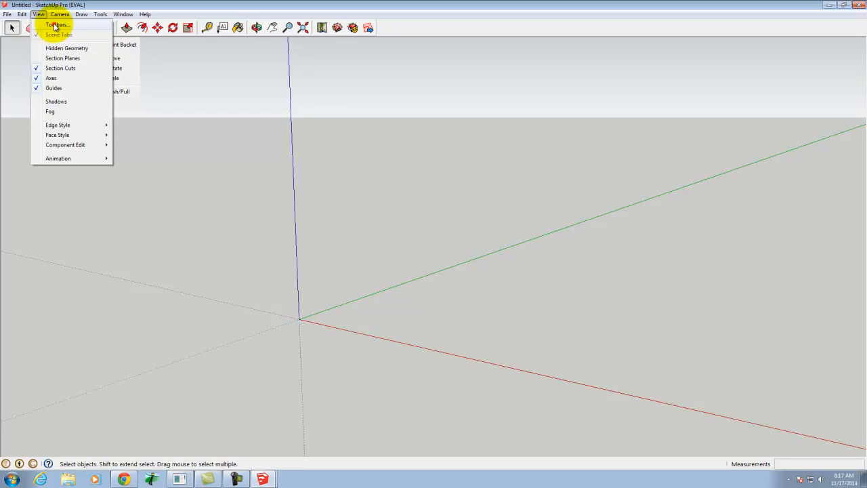
left_click(55, 25)
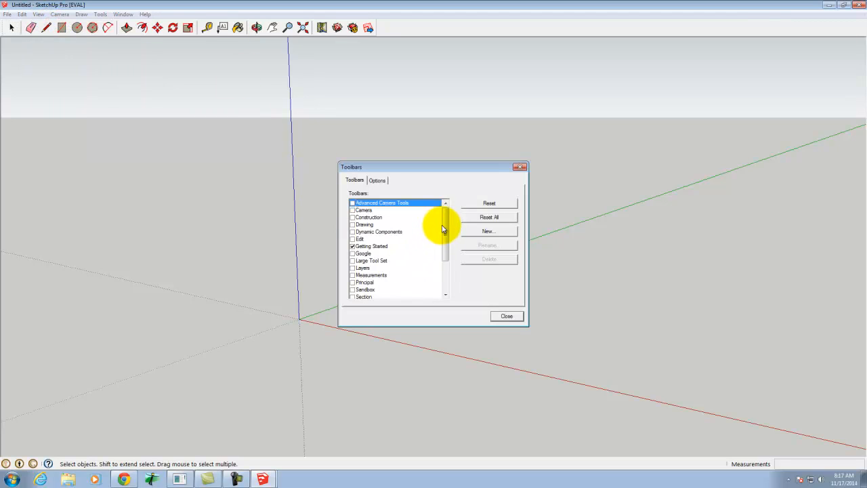
left_click(359, 260)
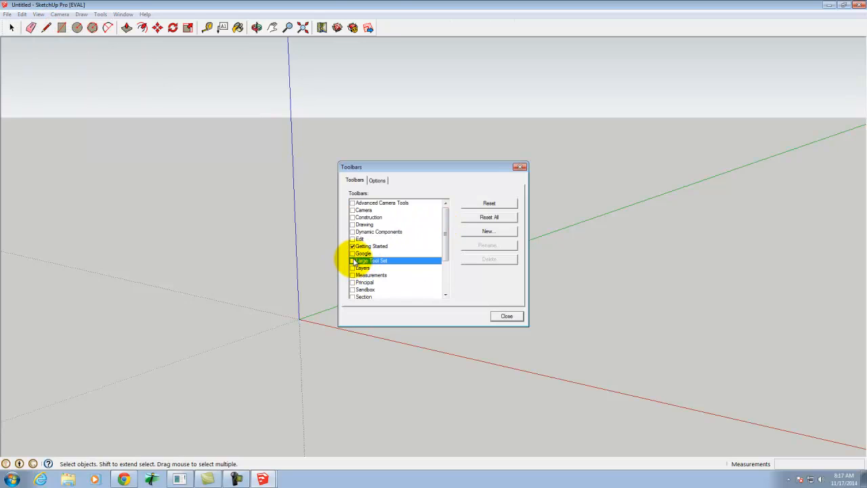
left_click(352, 261)
left_click_drag(6, 29, 6, 116)
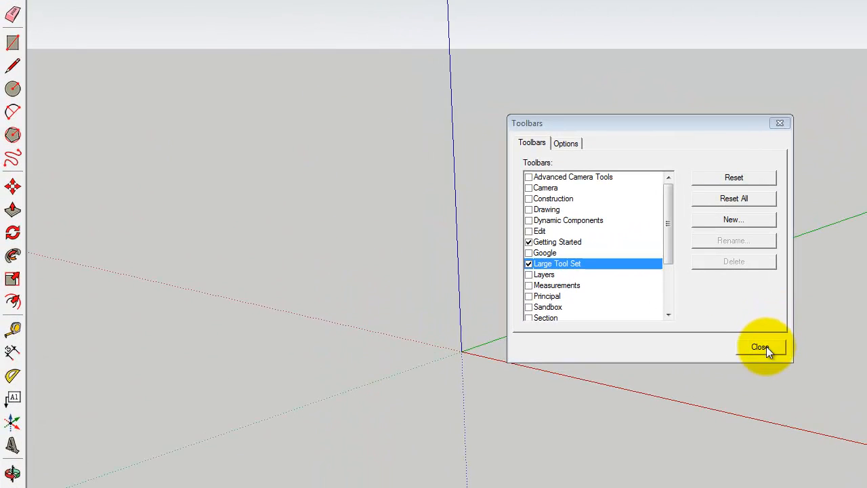
left_click(520, 318)
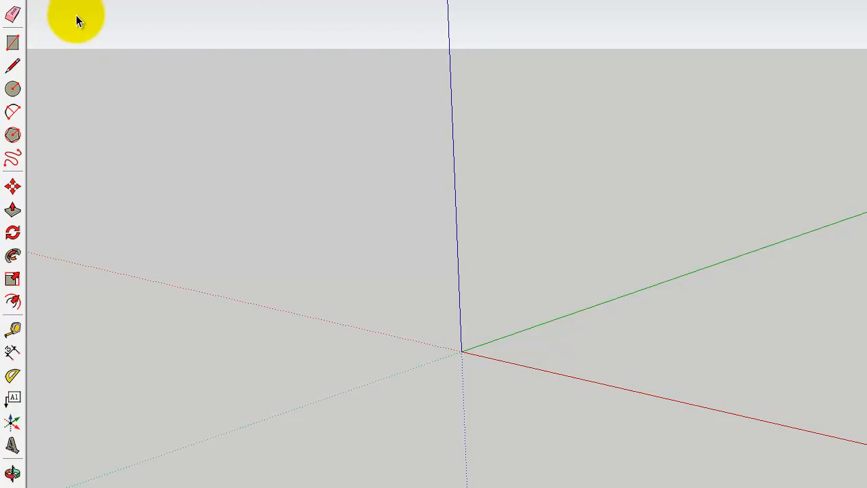
- Draw a 4' by 4' rectangle on the ground between the red and green axes
left_click(13, 43)
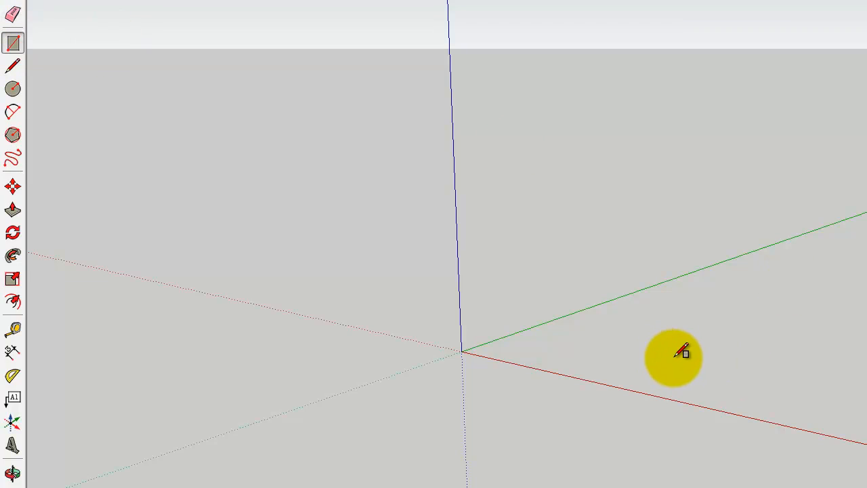
left_click(638, 360)
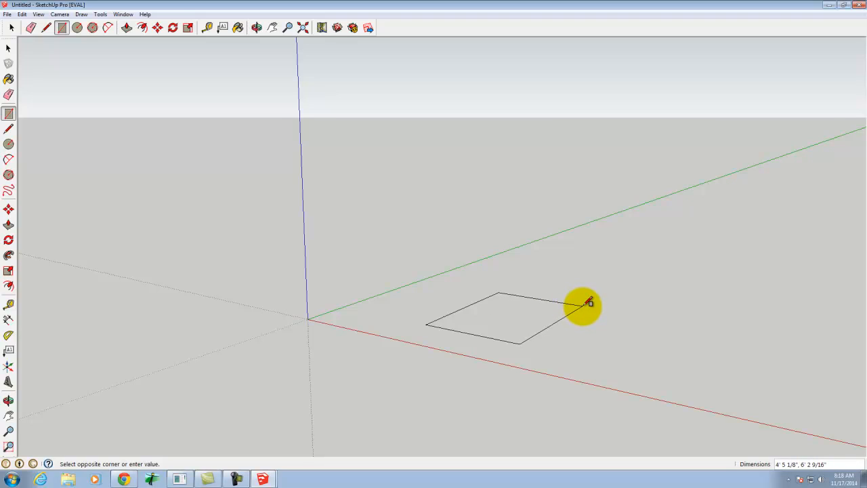
type("4',4")
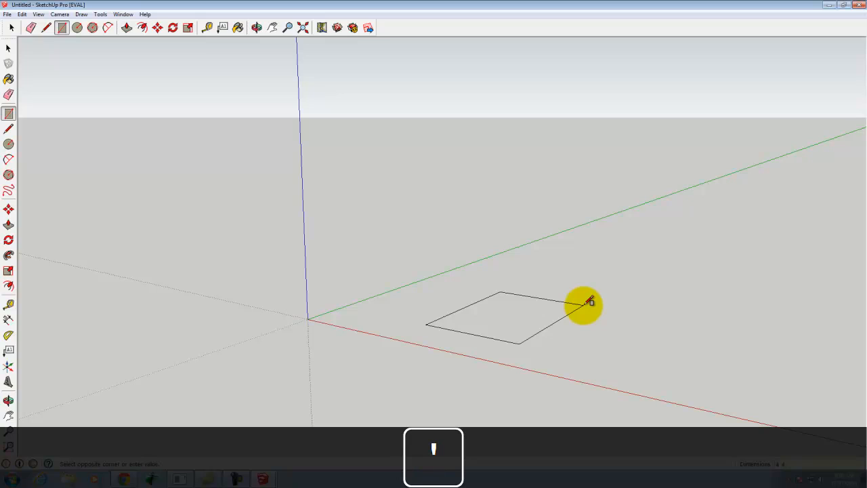
key("Return")
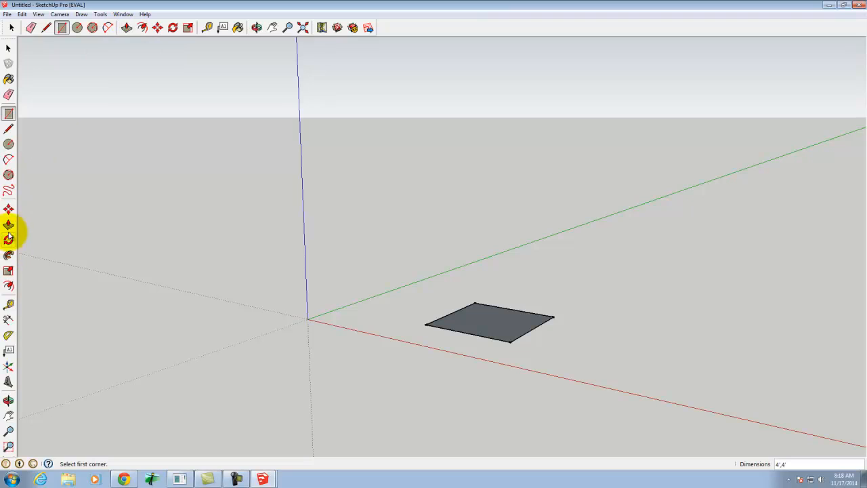
- Push/Pull the 4' square upward by 4' to form a cube
left_click(125, 30)
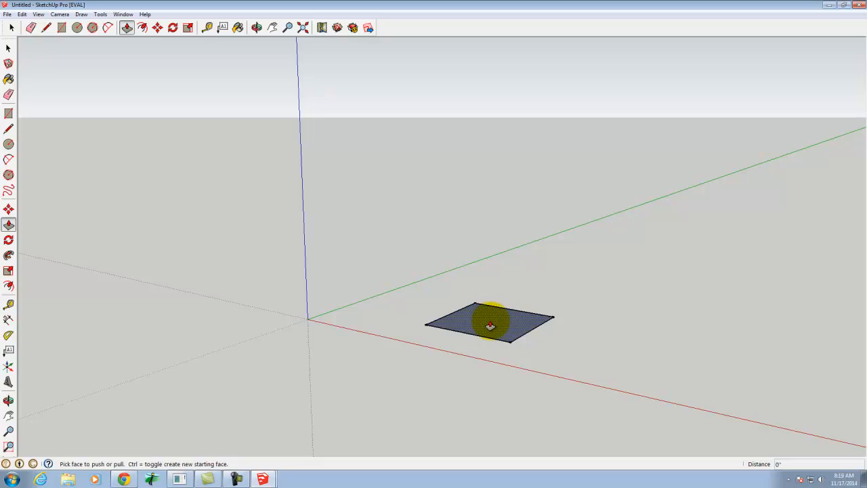
left_click_drag(492, 325, 472, 224)
type("4")
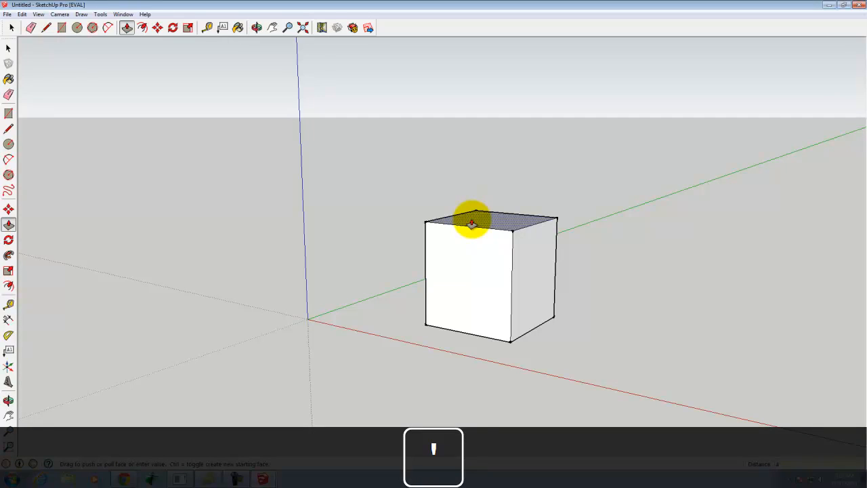
type("'")
key("Return")
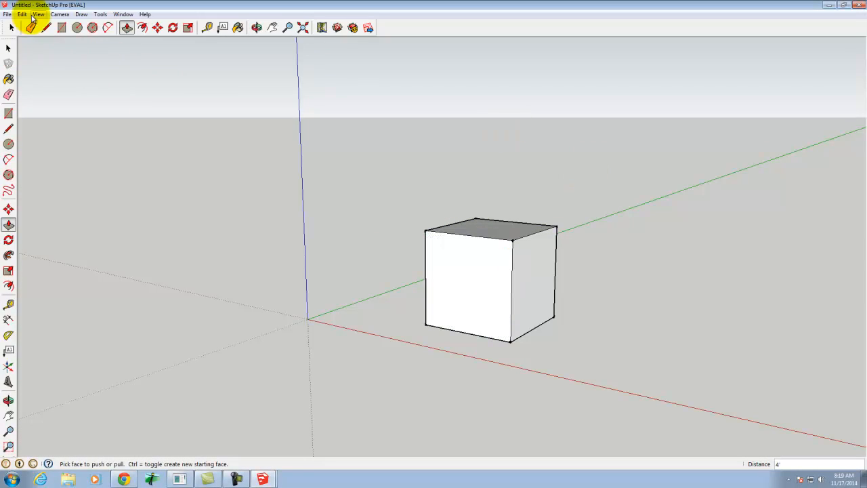
- Draw a 2' by 2' rectangle on the ground beside the large cube, near the red axis
key("l")
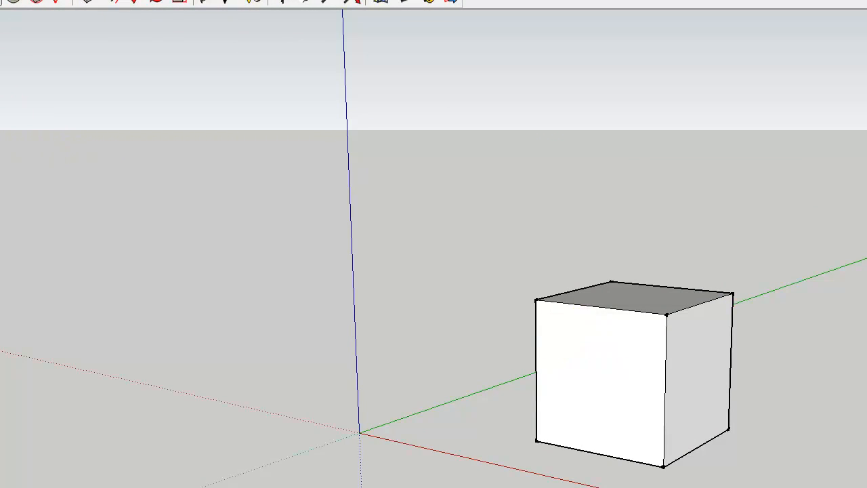
key("r")
left_click(455, 315)
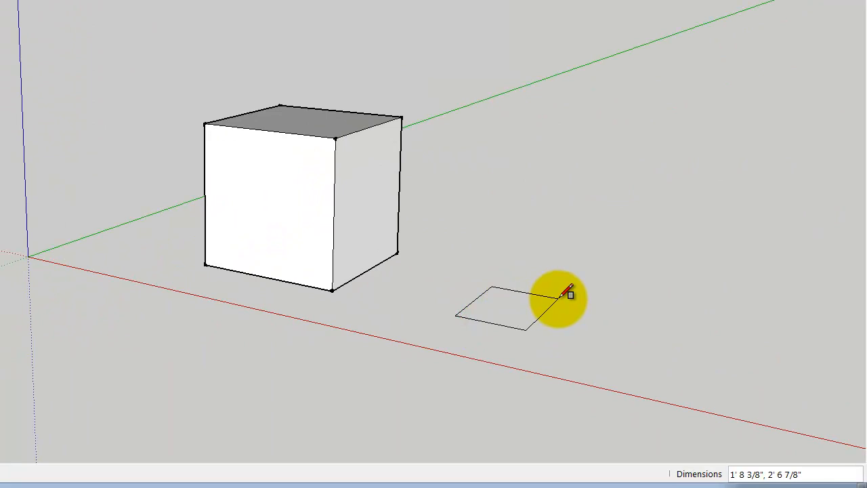
type("2',2")
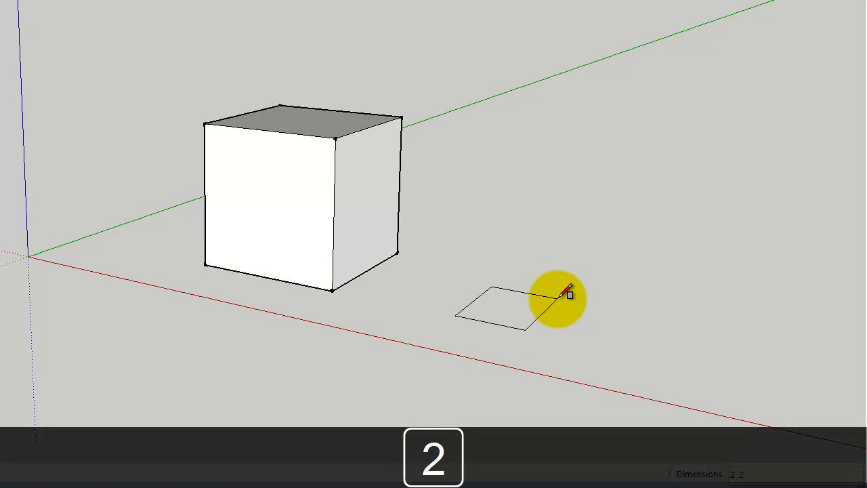
type("'")
key("Return")
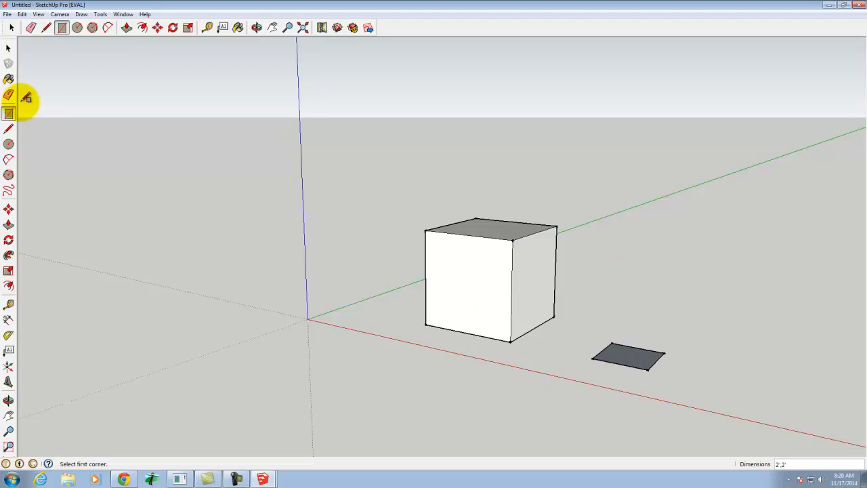
- Push/Pull the 2' square upward by 2' to form a second cube
left_click(9, 225)
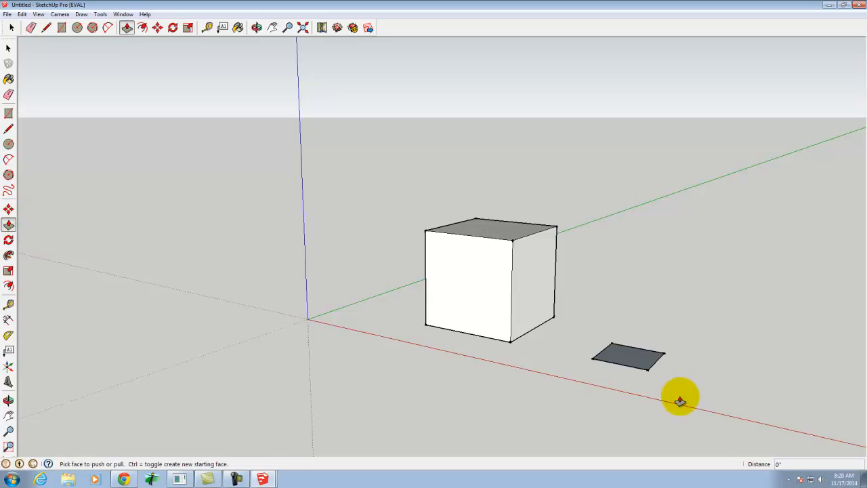
left_click(634, 358)
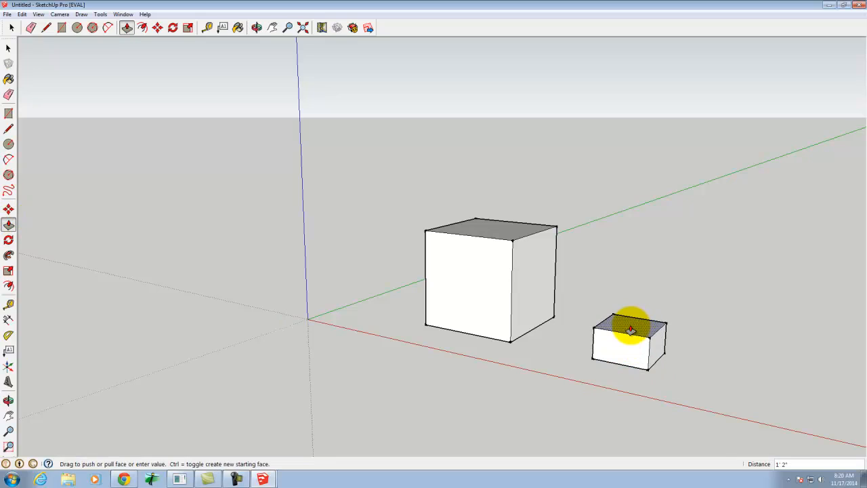
type("2")
key("Return")
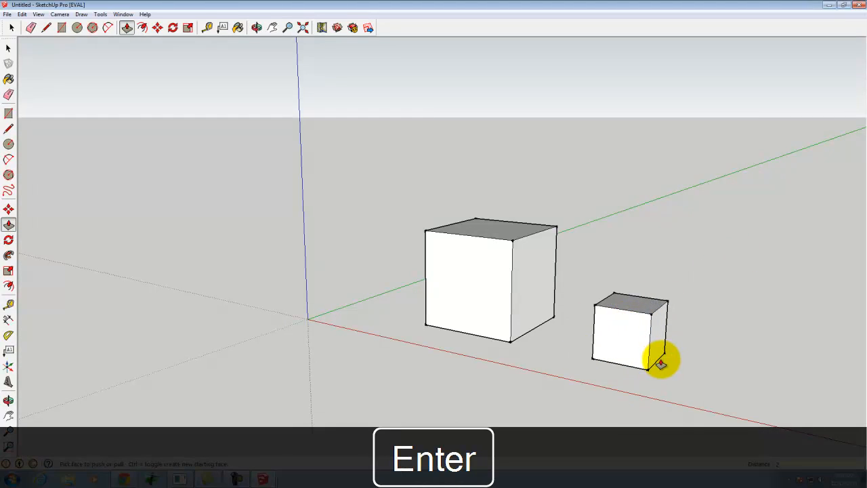
- Draw a 1' by 1' rectangle on the ground beyond the 2' cube, farther along the red axis
scroll(203, 262, "down", 3)
scroll(542, 339, "up", 3)
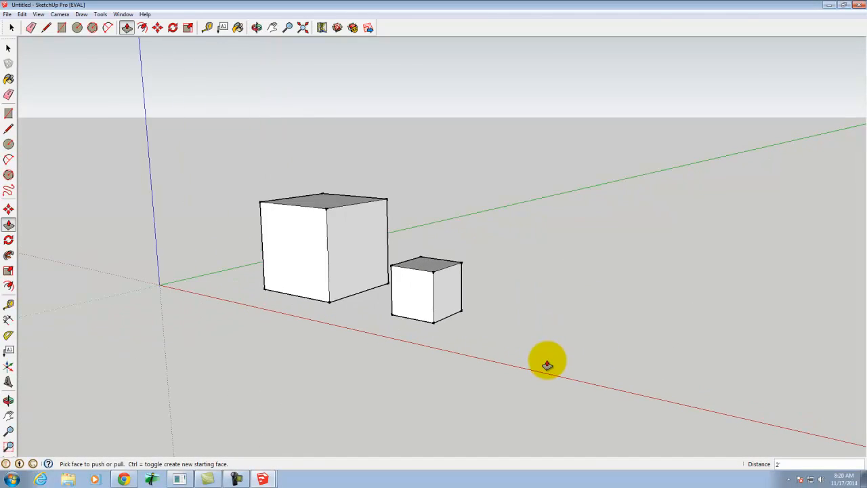
scroll(546, 366, "up", 1)
left_click(10, 114)
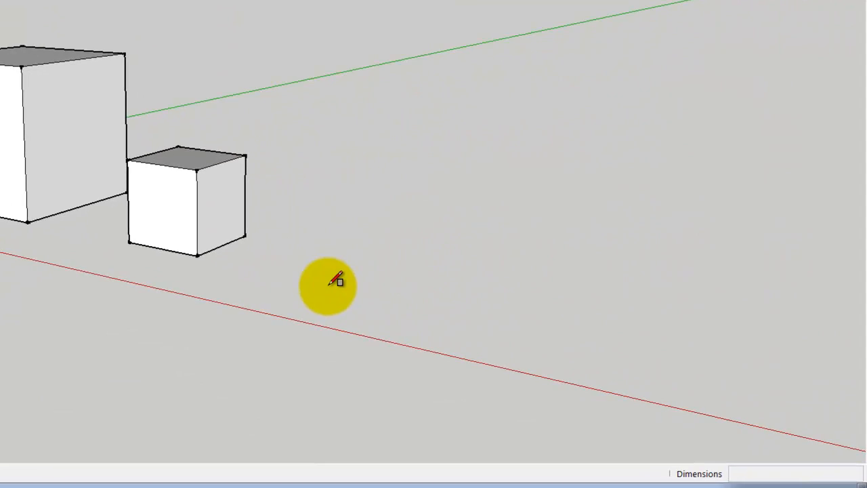
left_click(328, 286)
type("1',1")
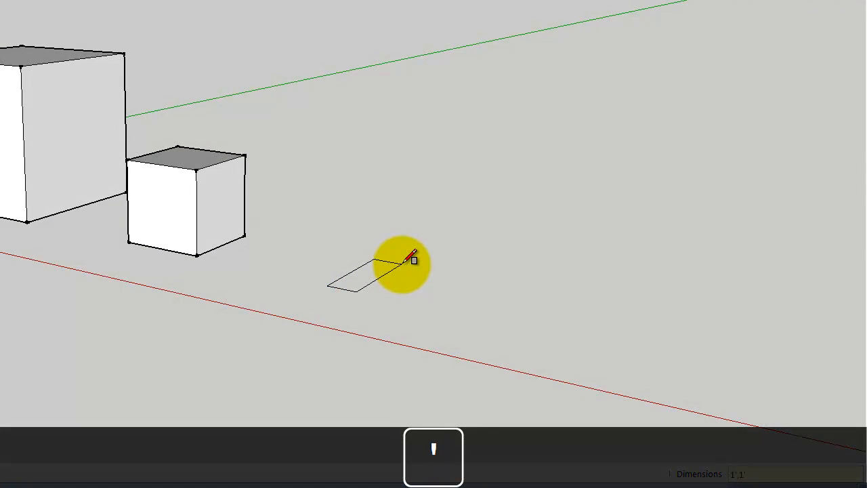
key("Return")
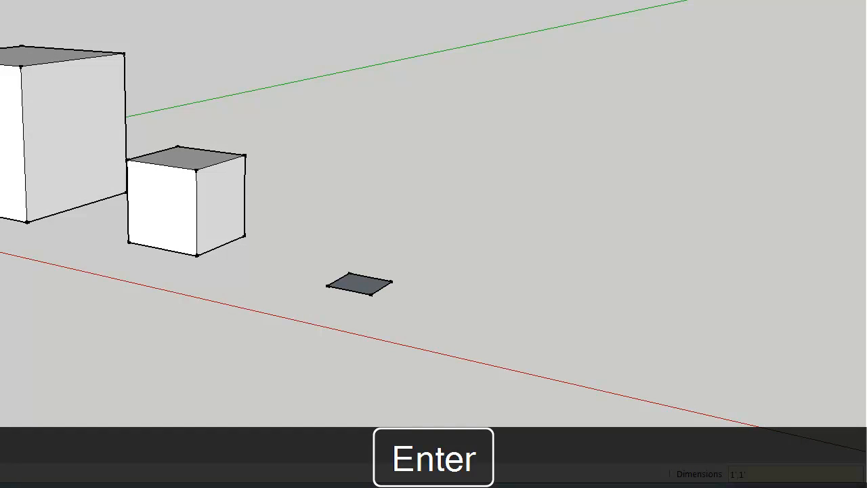
- Push/Pull the 1' square upward by 1' to form a third cube
key("p")
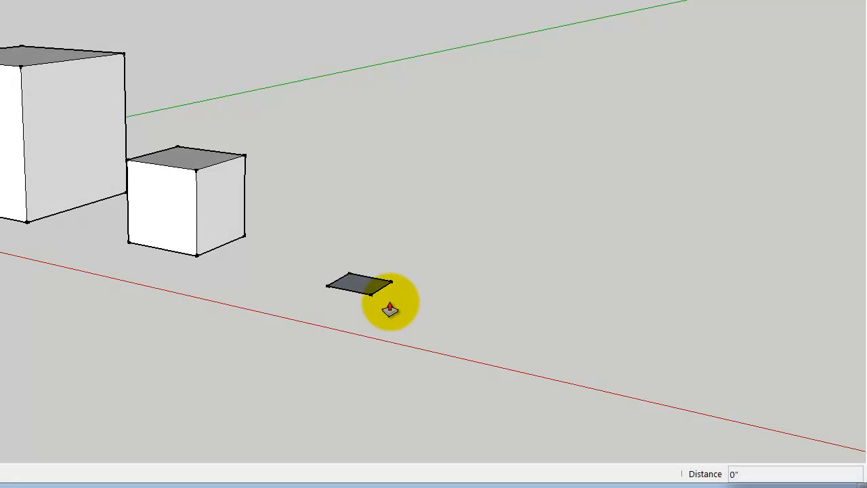
left_click(359, 287)
type("1")
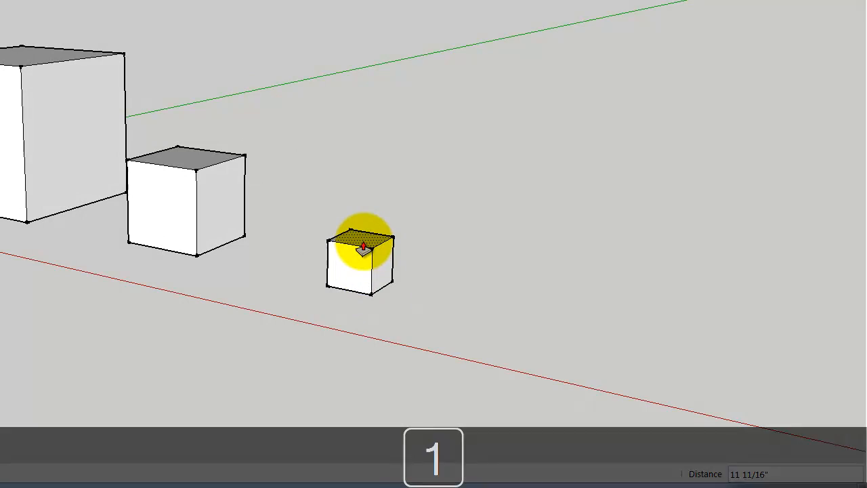
key("Return")
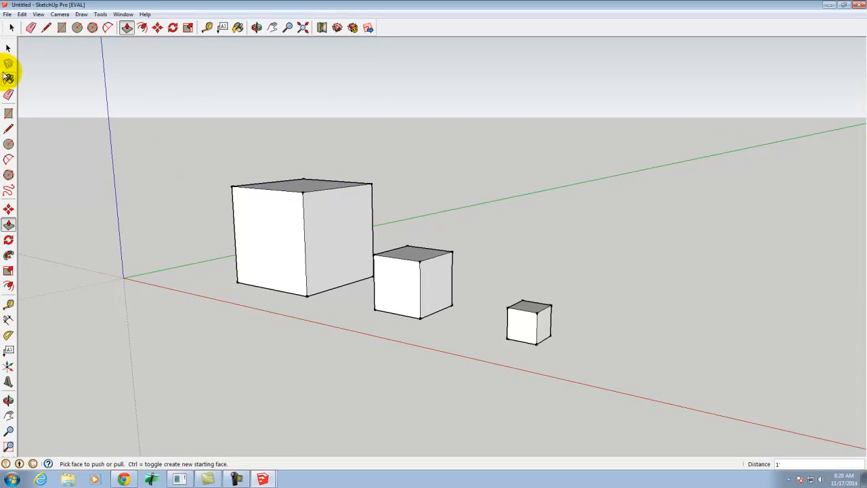
- Select the whole 1' cube and move it across the ground to a spot just in front of the origin
left_click(8, 48)
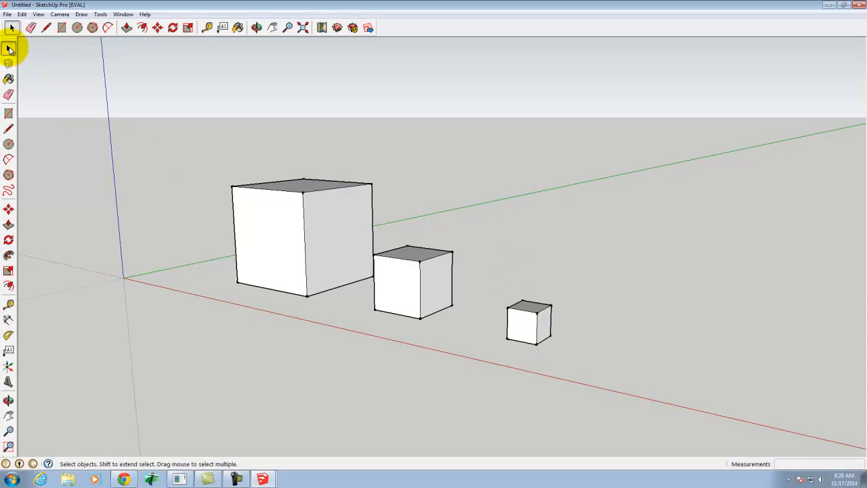
left_click_drag(487, 273, 585, 397)
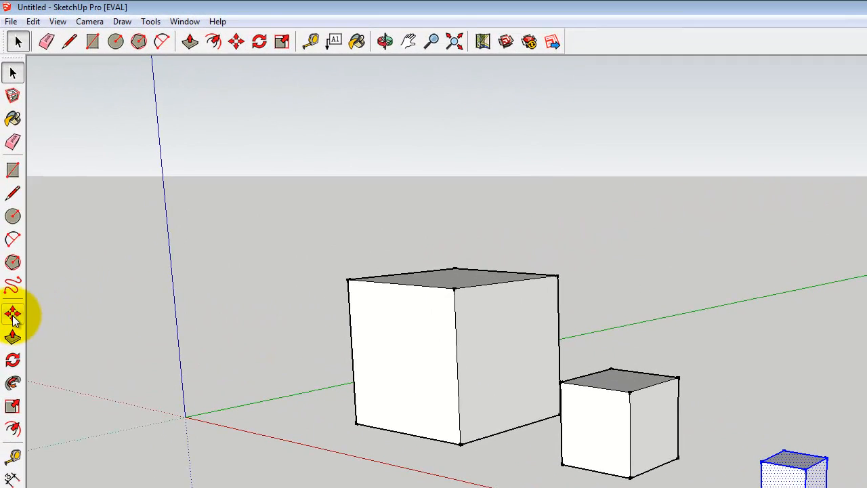
left_click(12, 315)
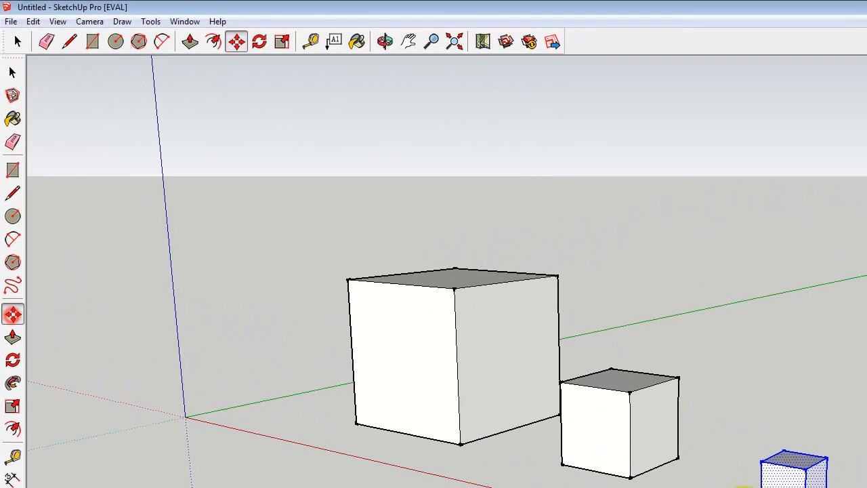
left_click_drag(761, 487, 81, 485)
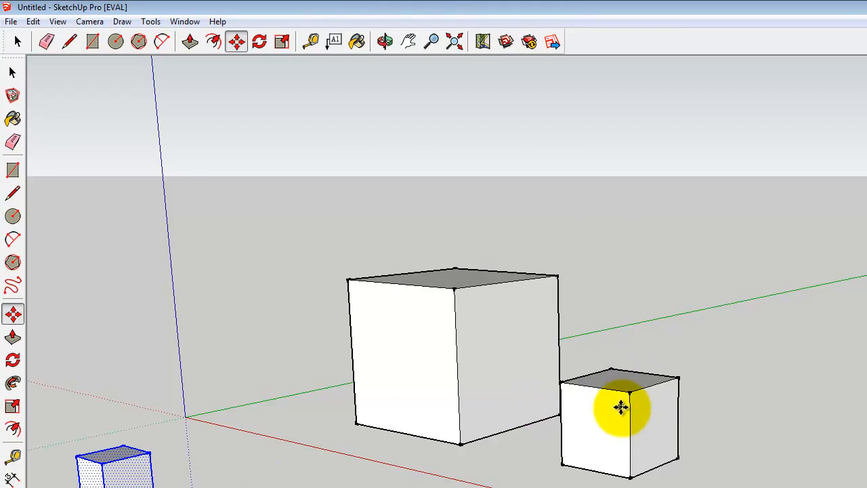
- Select the whole 2' cube and move it past the origin, close to the negative red axis
left_click(14, 73)
right_click(473, 383)
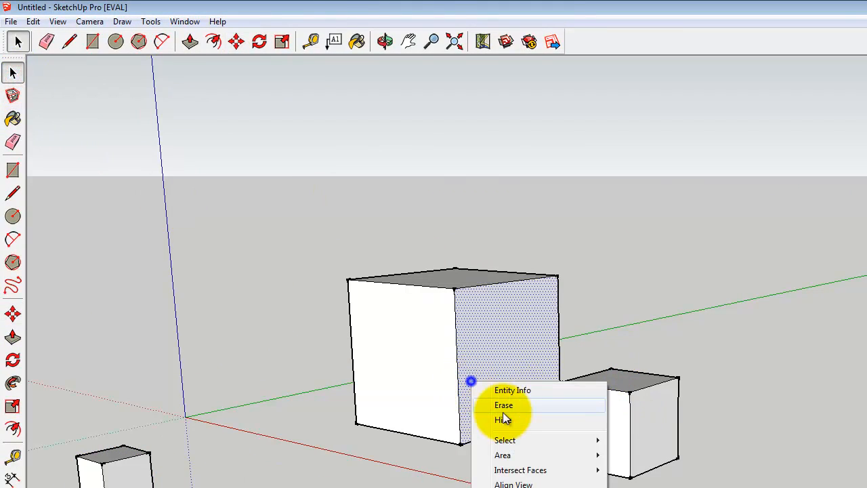
left_click(461, 3)
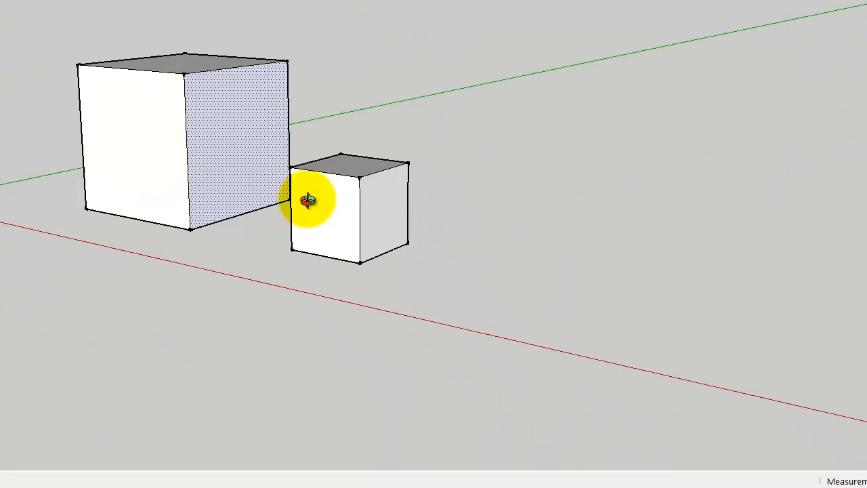
left_click_drag(482, 346, 577, 353)
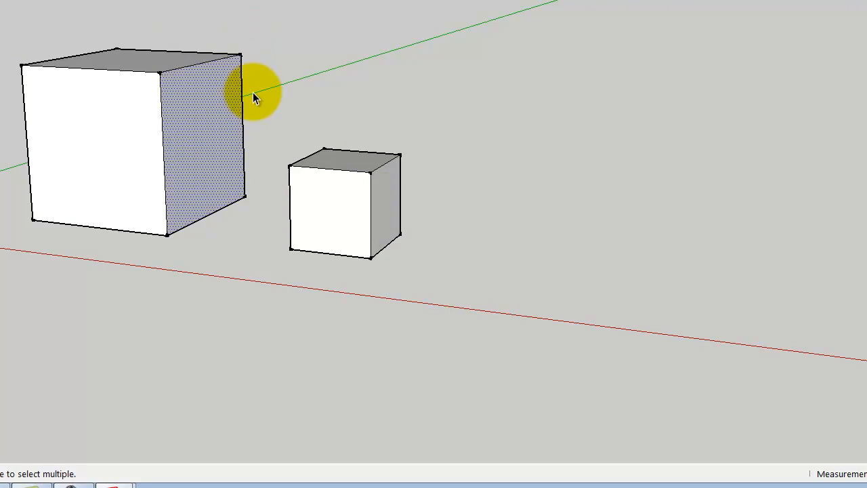
left_click_drag(267, 106, 447, 284)
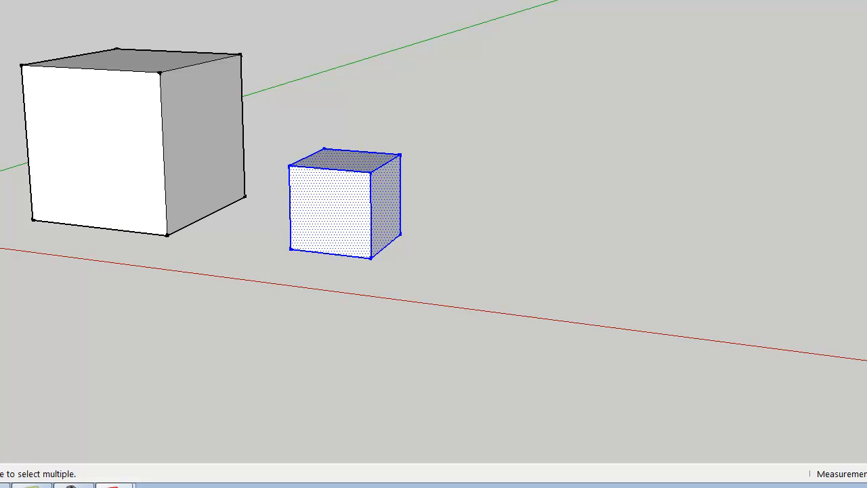
key("m")
left_click(336, 249)
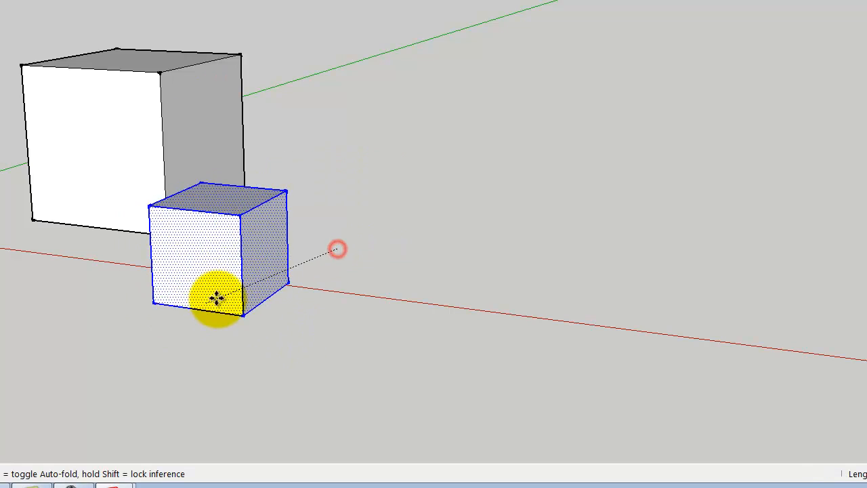
scroll(400, 224, "down", 5)
left_click(2, 252)
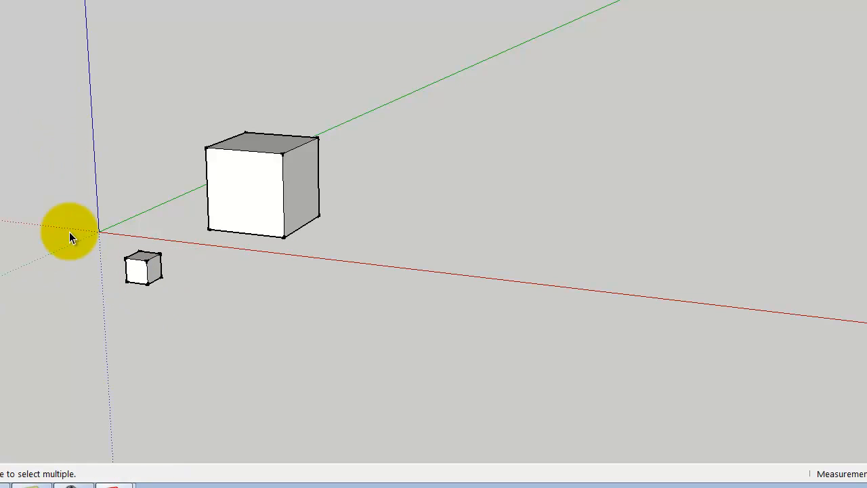
- Select the whole 1' cube and move it about 11' 6" to sit in front of the relocated 2' cube
left_click_drag(74, 251, 188, 298)
left_click_drag(64, 217, 176, 293)
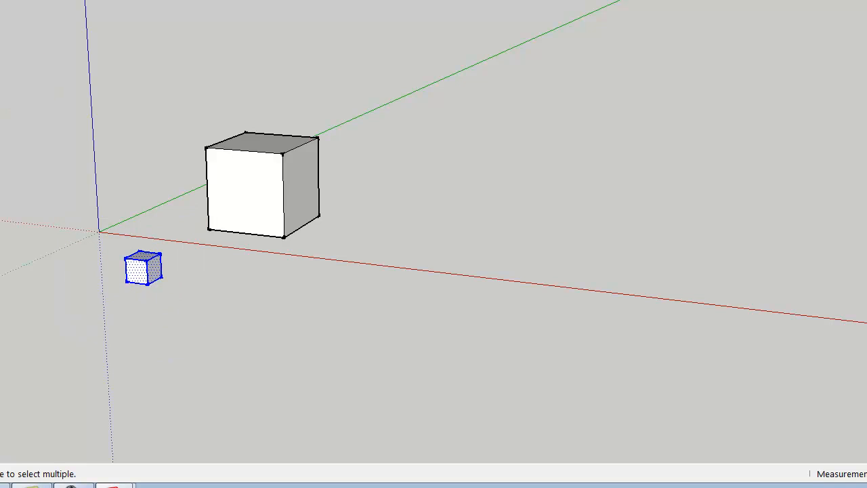
left_click(9, 210)
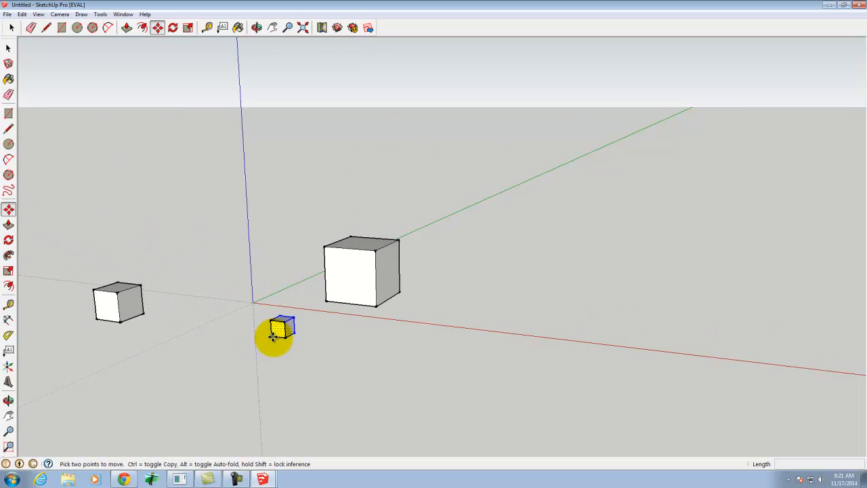
left_click(273, 336)
left_click(67, 348)
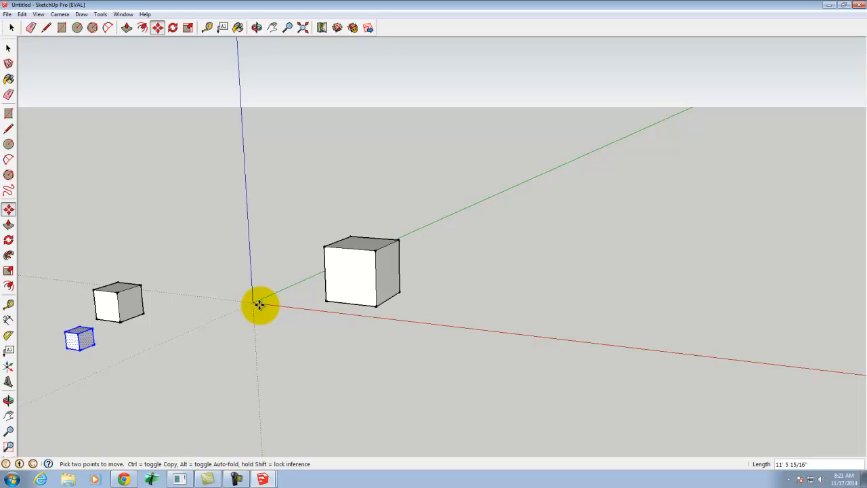
left_click(9, 48)
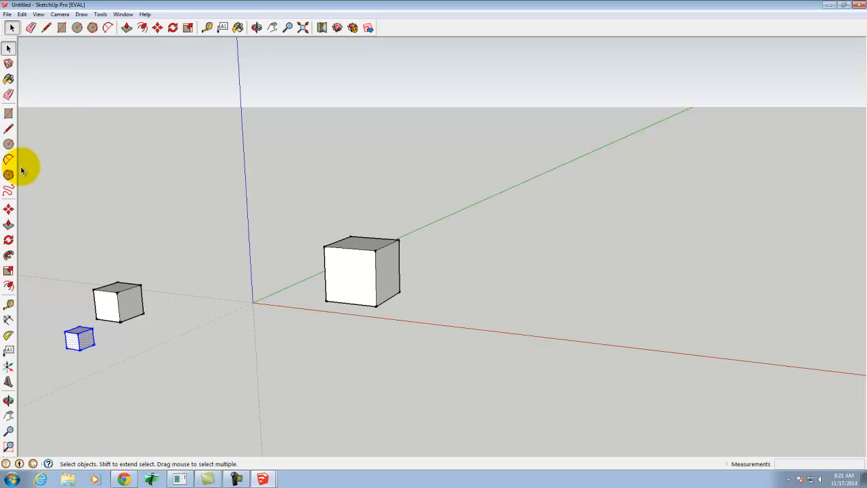
key("m")
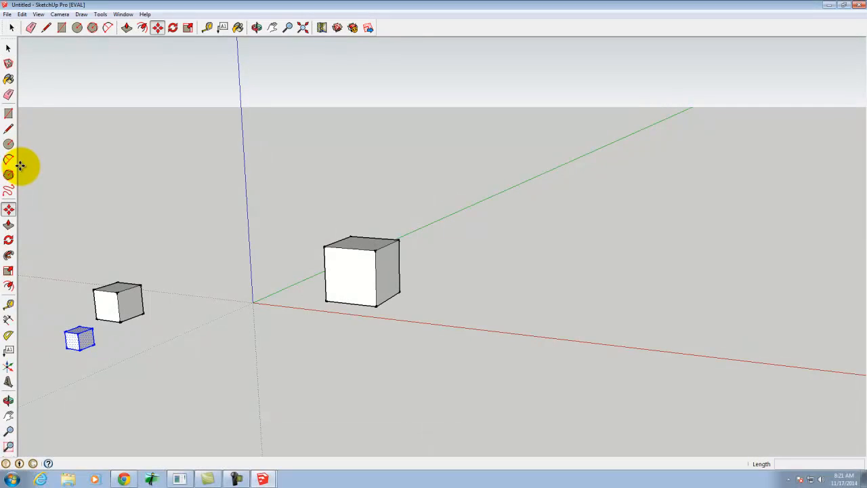
left_click(10, 49)
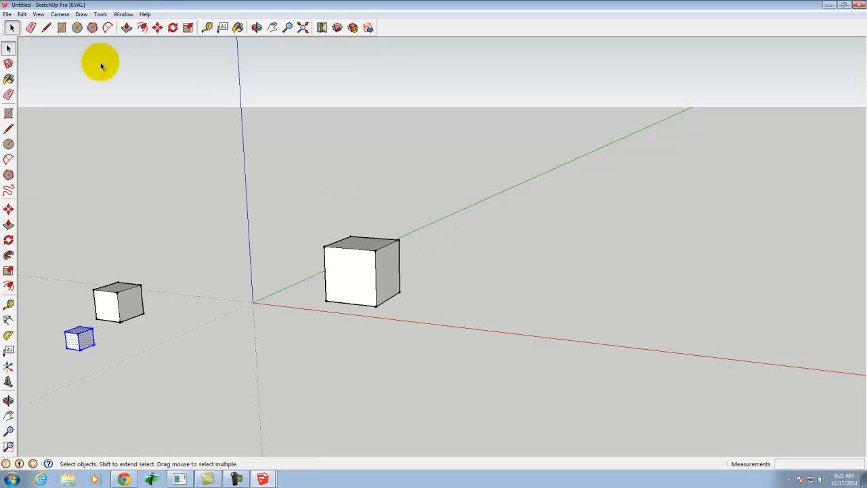
- Draw a 4' by 4' rectangle on the ground against the large cube, starting from its front bottom corner
left_click(8, 114)
left_click(377, 306)
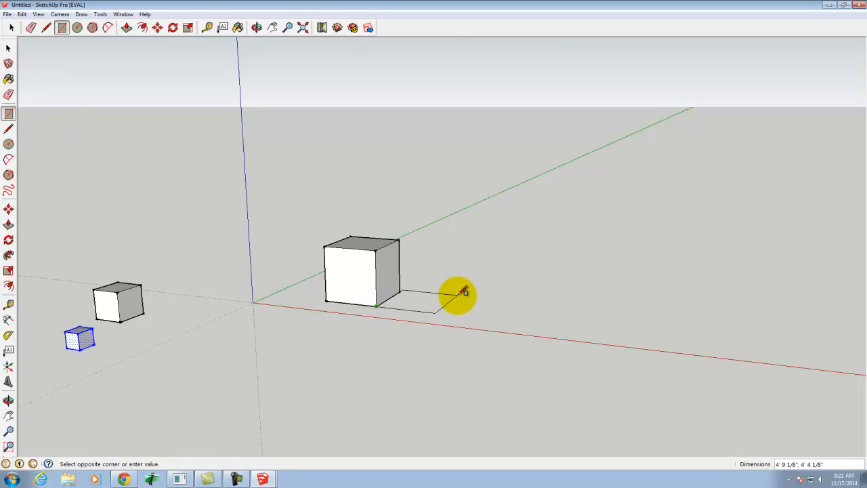
type("4,4'")
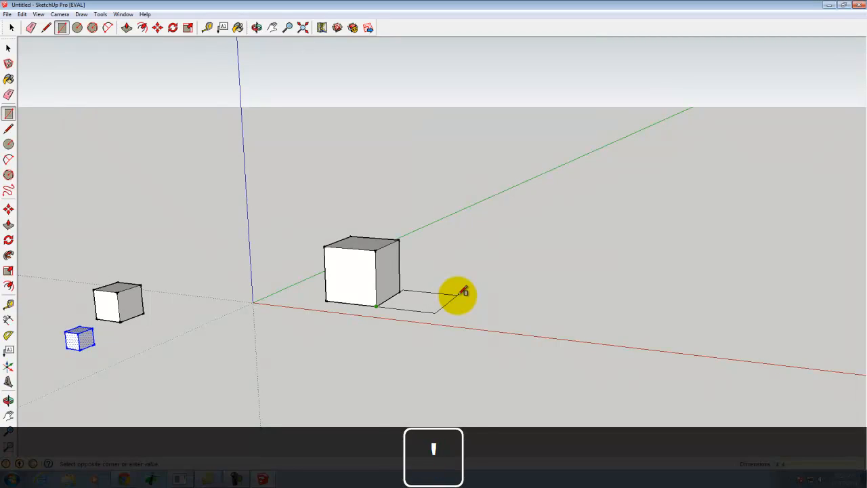
key("Return")
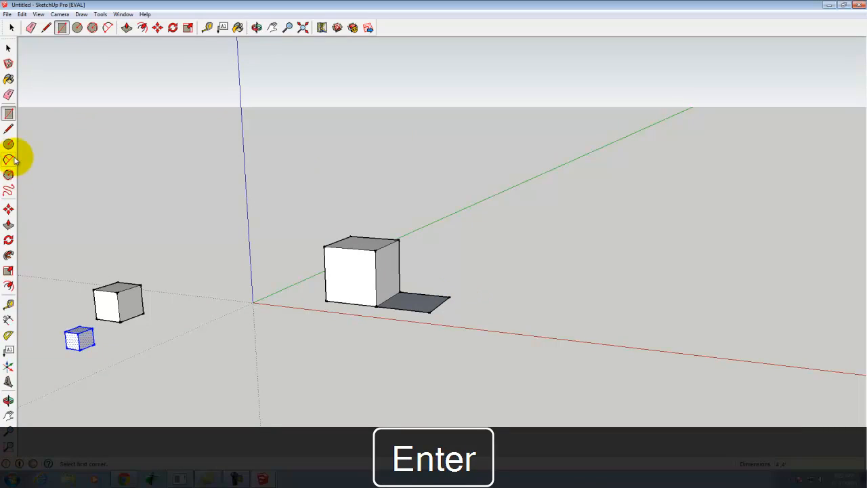
- Push/Pull the adjoining square upward to the same height as the large cube
left_click(8, 225)
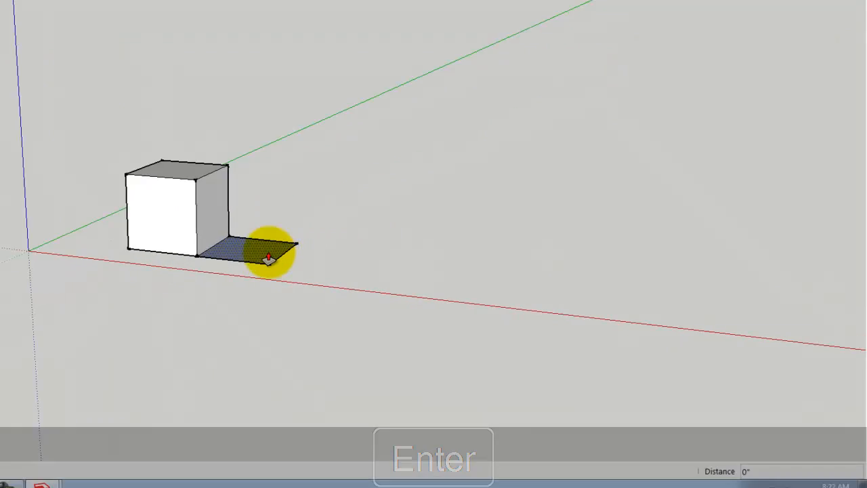
left_click(426, 303)
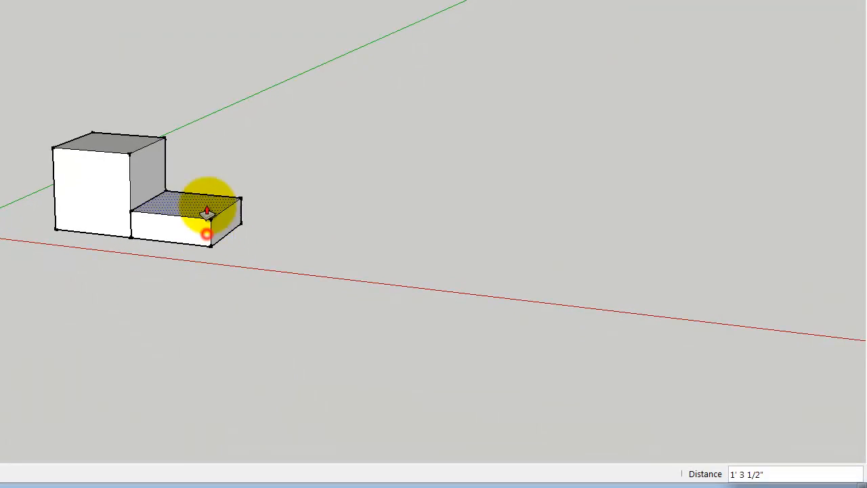
left_click(103, 157)
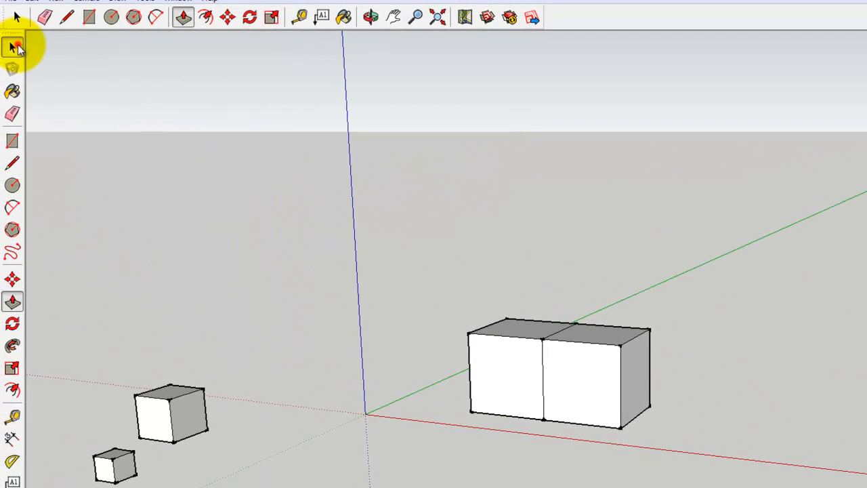
- Try to move the adjoining cube along the red axis away from the original, and undo that cube and its base rectangle
key("space")
left_click_drag(647, 377, 607, 446)
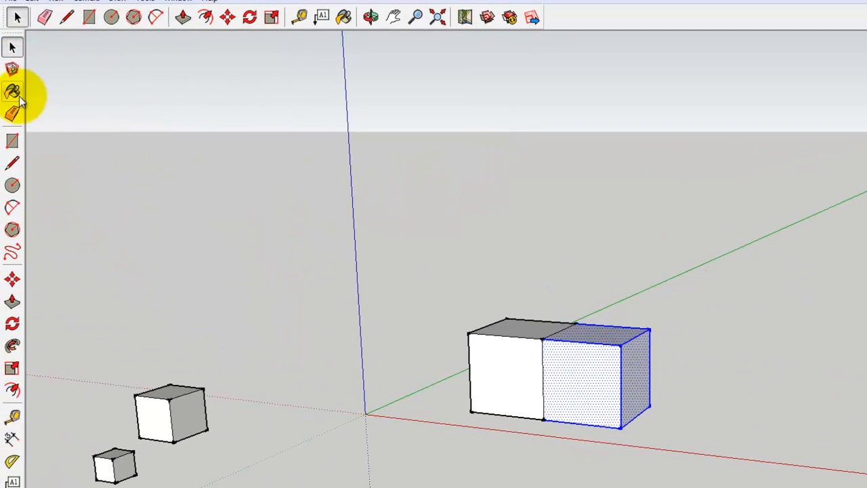
left_click(228, 17)
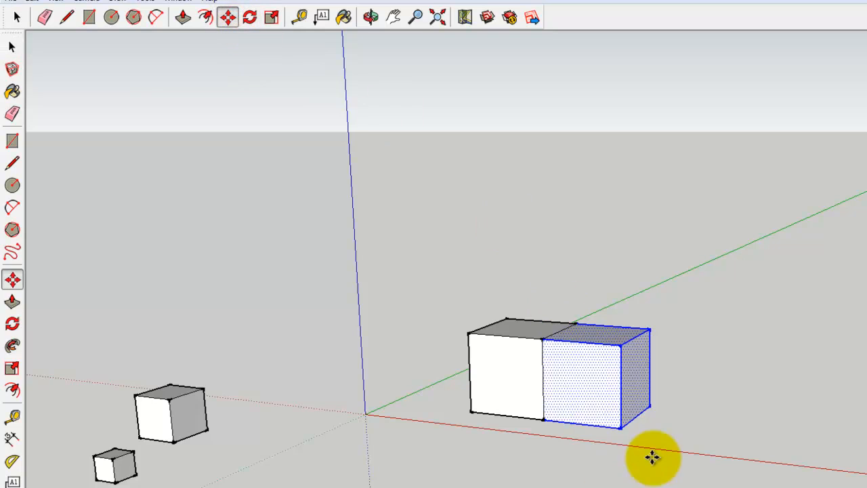
left_click(621, 428)
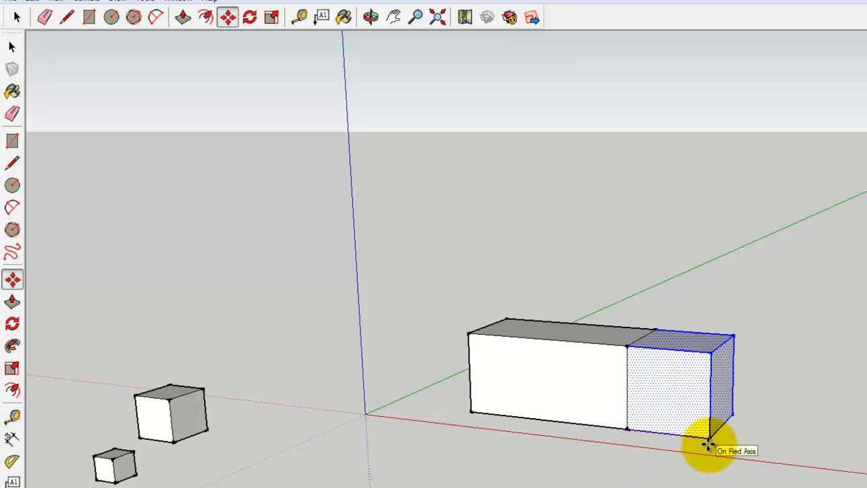
key("Escape")
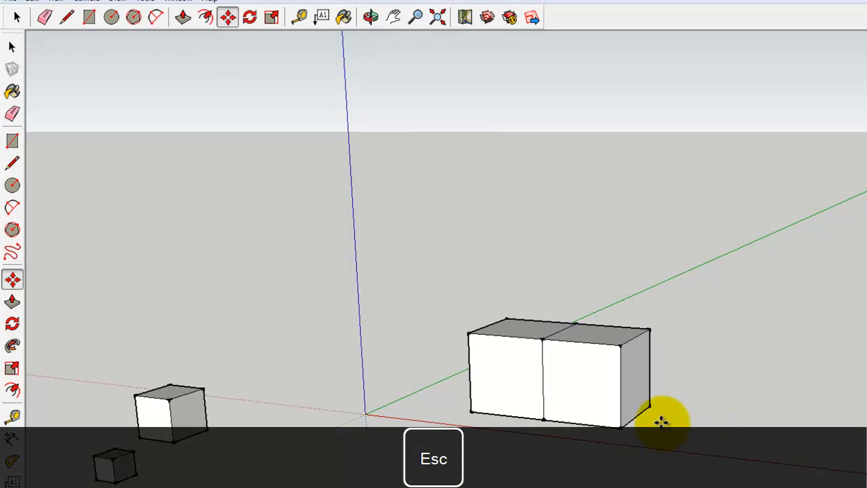
key("ctrl+z")
- Select all faces and edges of the 4' cube and make them into a group
left_click(10, 46)
left_click(633, 177)
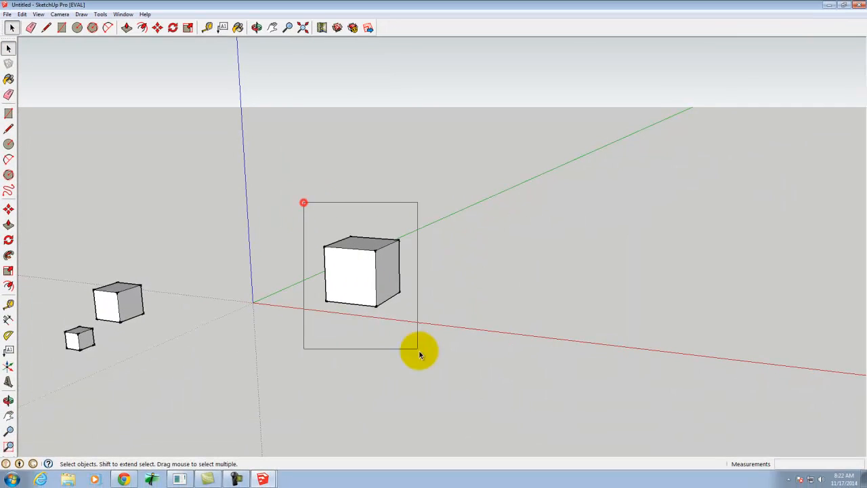
left_click_drag(419, 350, 419, 347)
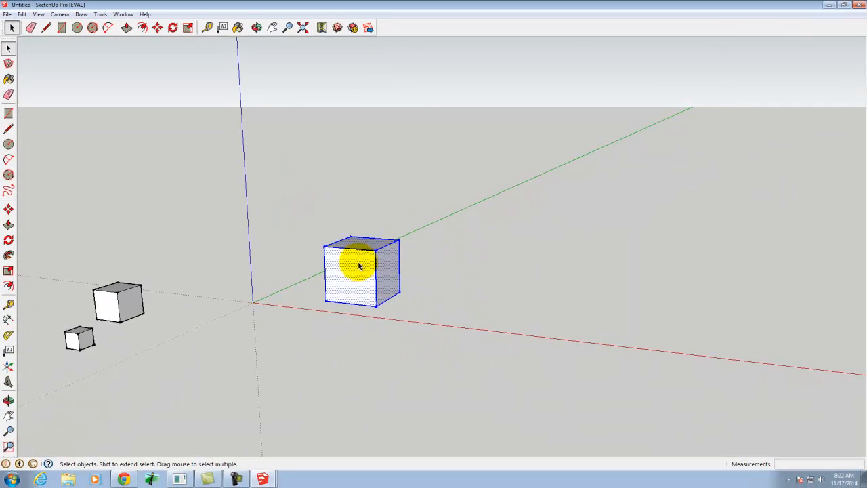
left_click(319, 220)
left_click_drag(293, 203, 441, 374)
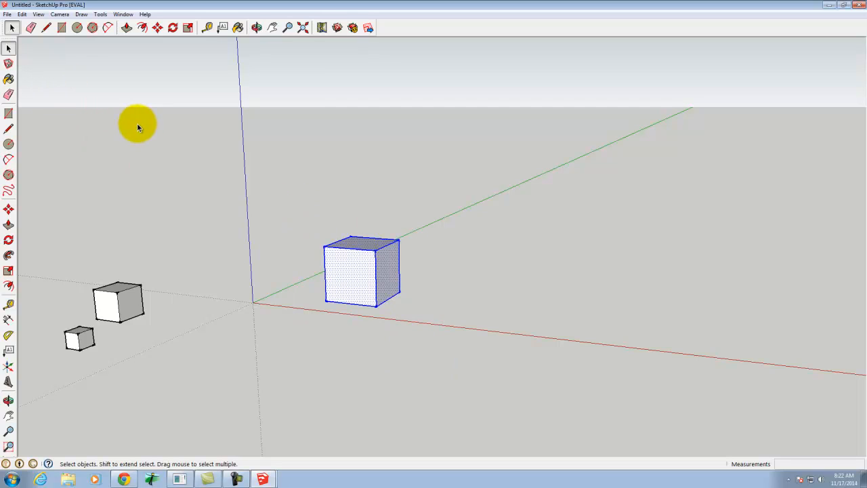
left_click(22, 15)
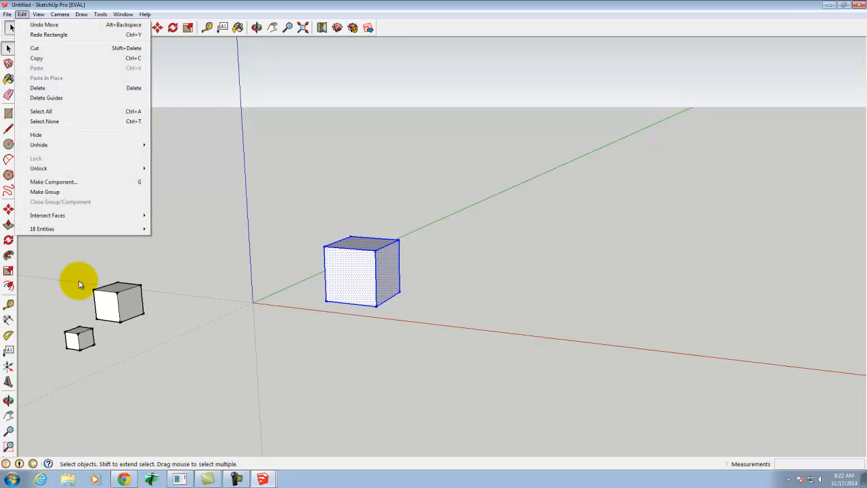
left_click(45, 192)
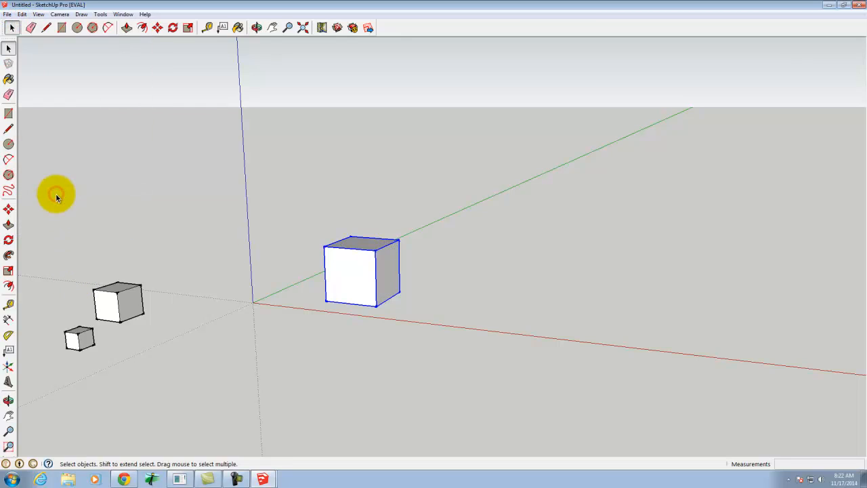
- Select the grouped 4' cube as one object and move it a short distance across the ground, farther along the green axis
left_click(371, 138)
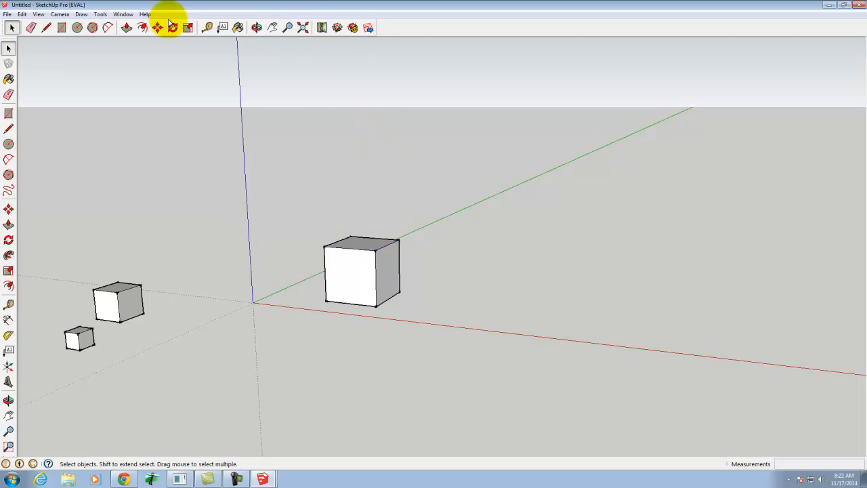
left_click(361, 285)
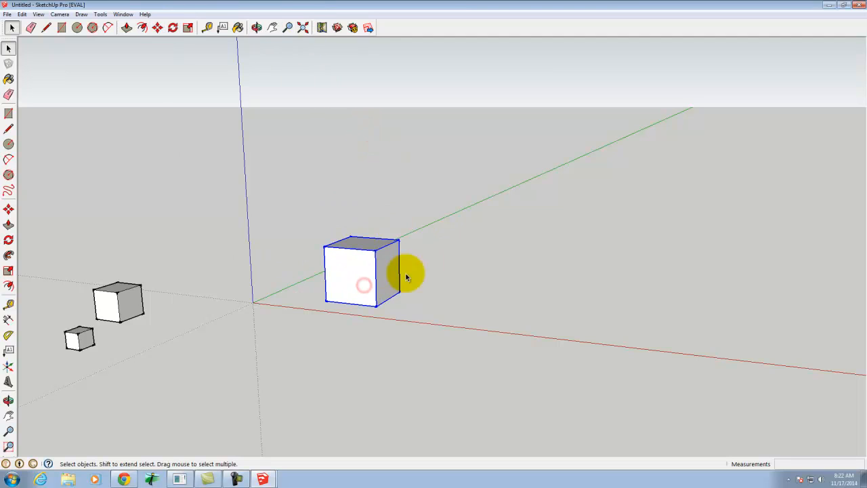
left_click(157, 27)
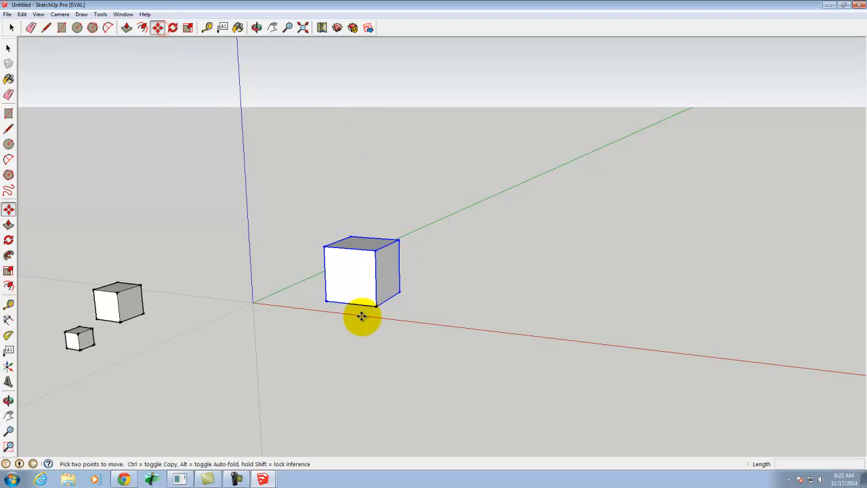
left_click(379, 307)
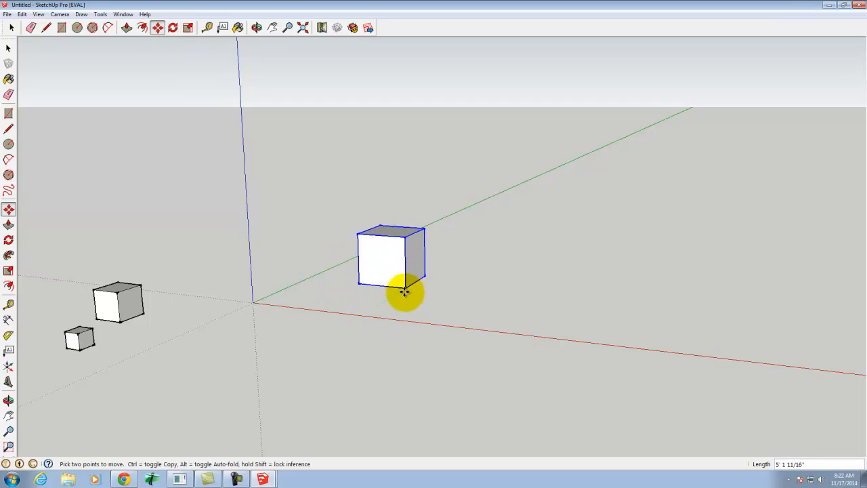
left_click(423, 262)
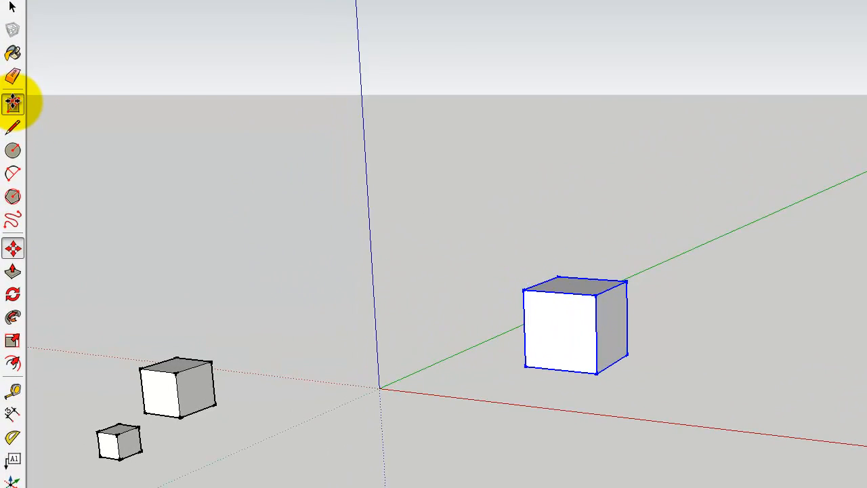
- Draw a 4' by 4' rectangle on the ground beside the grouped cube, leaving a gap between them
left_click(13, 103)
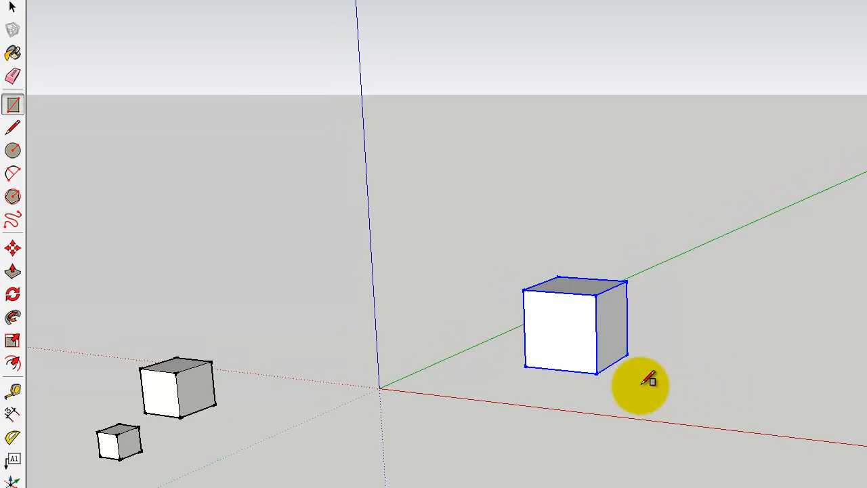
left_click(669, 396)
type("4")
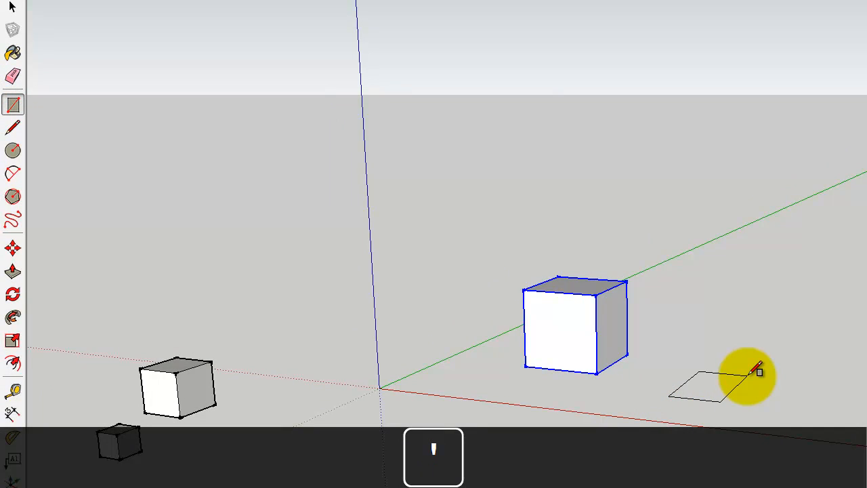
key("Return")
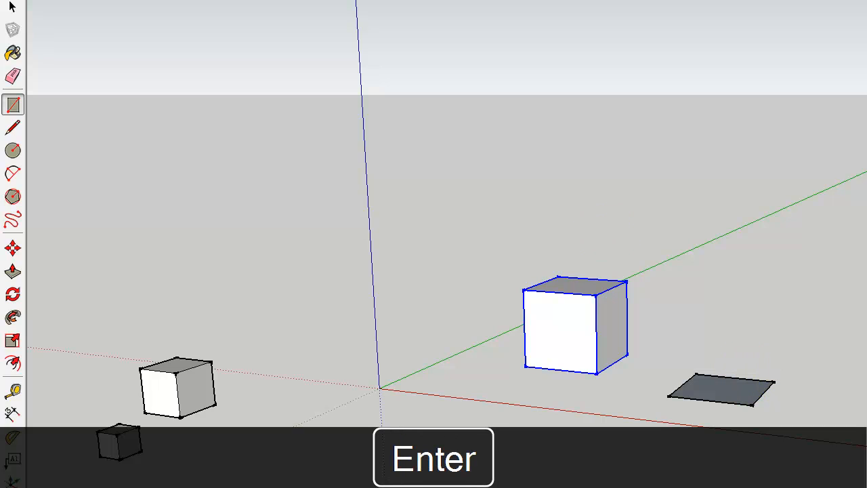
- Push/Pull the new square upward 4' to form a second large cube
left_click(13, 272)
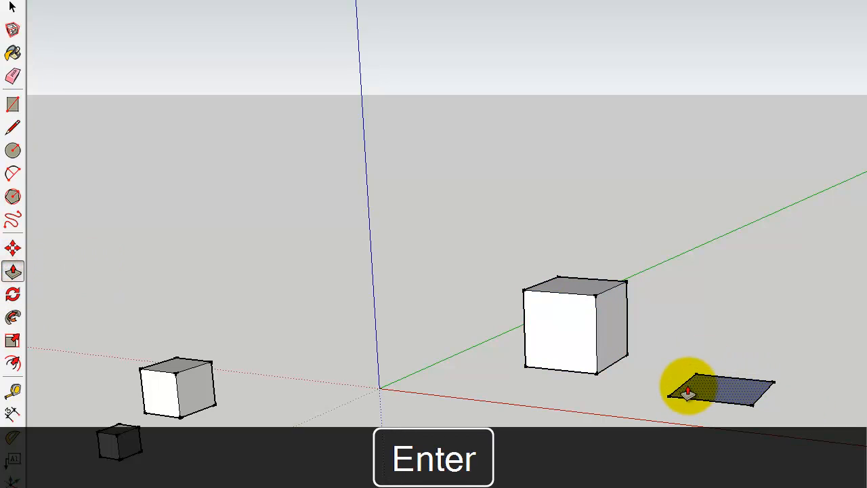
left_click(704, 385)
type("4")
key("Return")
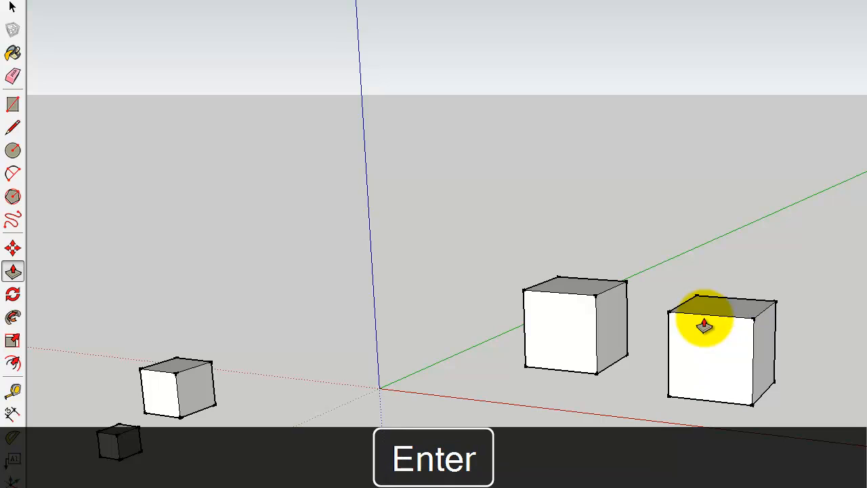
- Select all faces and edges of the second 4' cube, make them into a group, and clear the selection
left_click(14, 10)
left_click_drag(430, 214, 536, 343)
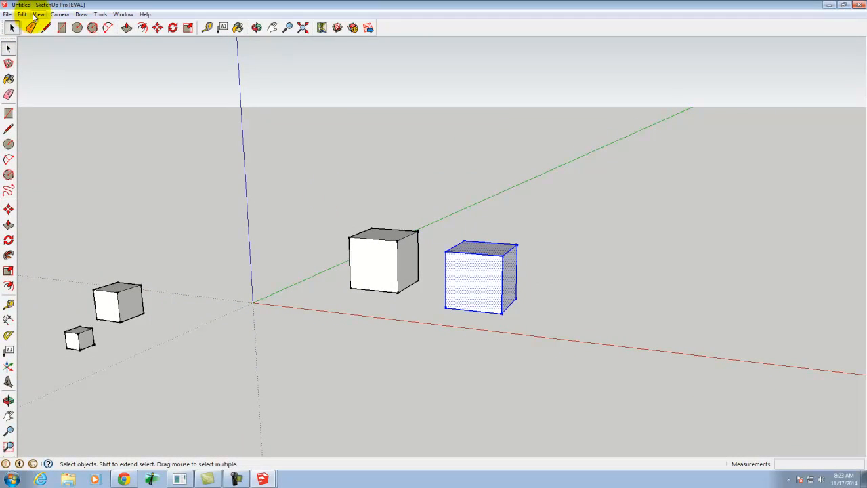
left_click(21, 14)
left_click(39, 192)
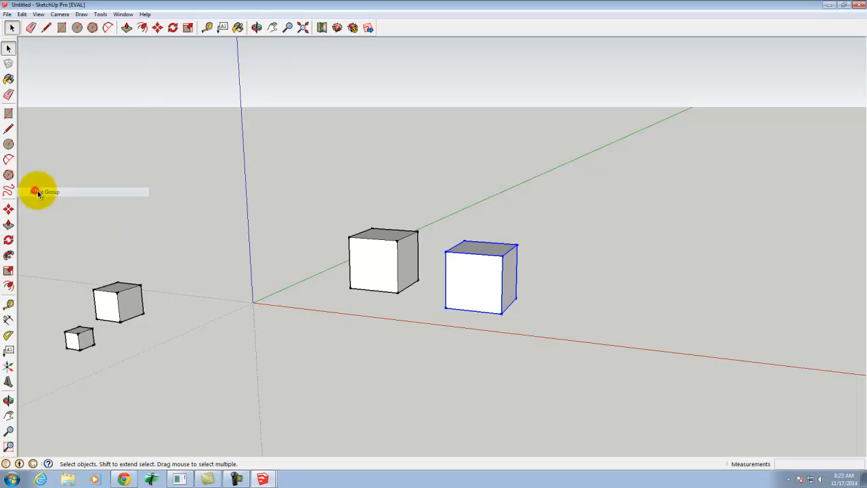
left_click(579, 292)
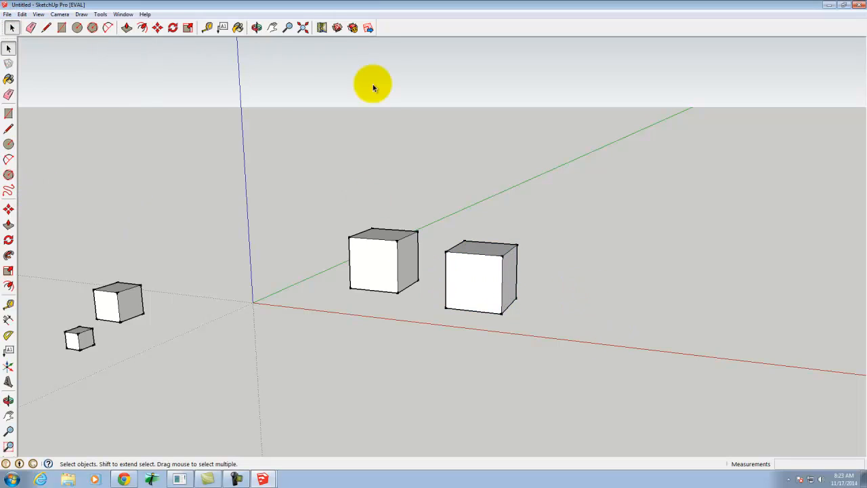
- Move the second cube group by its front bottom corner onto the first cube's nearest front bottom corner so they adjoin
left_click(466, 266)
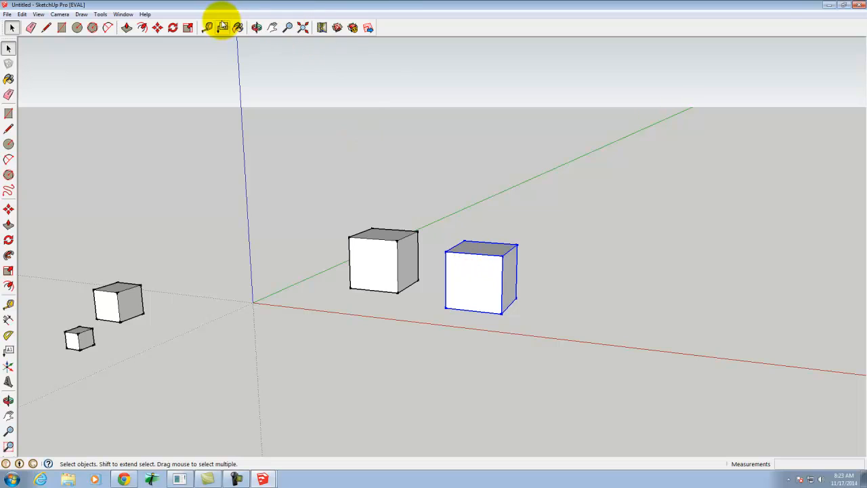
left_click(156, 27)
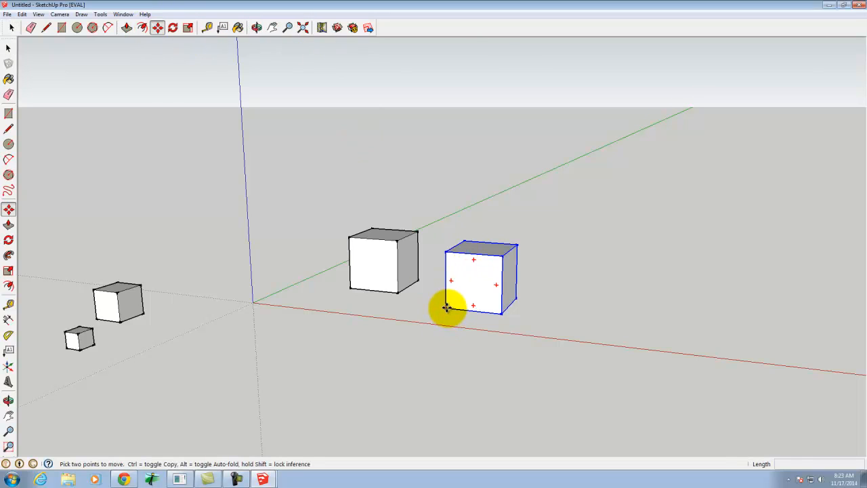
left_click(447, 308)
left_click(398, 290)
- Move the second cube group about 14' 2" away from the first cube and snap it back against the same front bottom corner
left_click(9, 48)
left_click(441, 322)
left_click(411, 261)
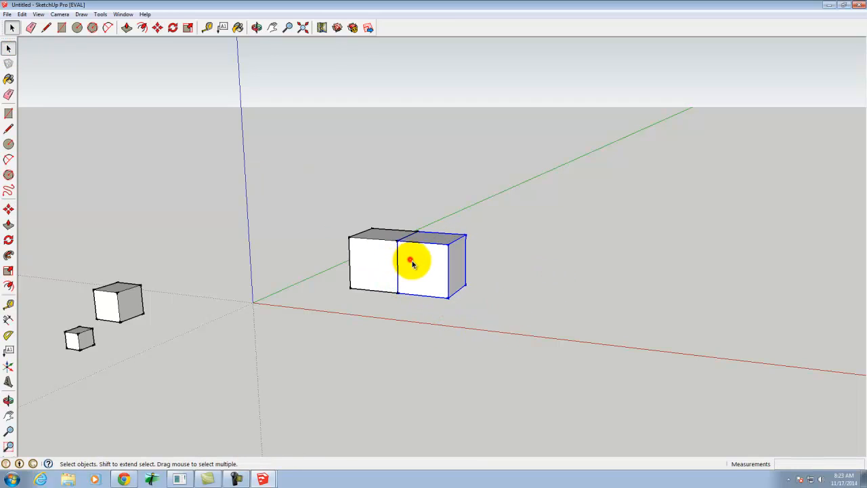
left_click(156, 27)
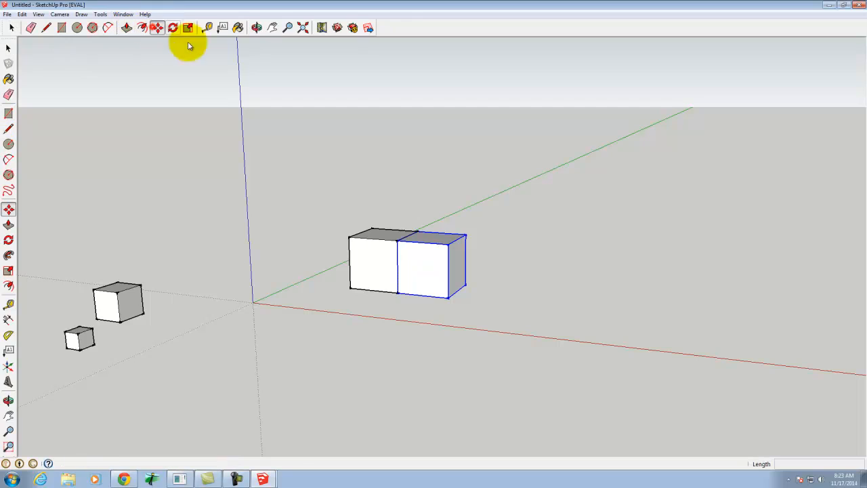
left_click(398, 292)
left_click(421, 364)
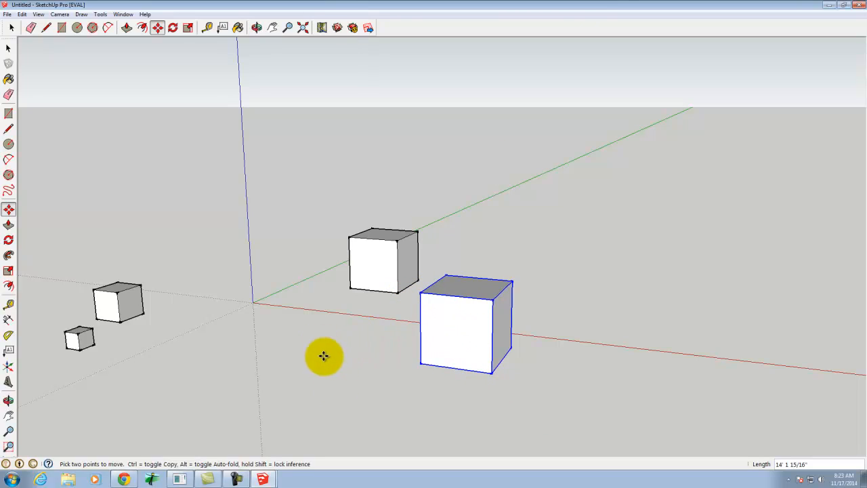
left_click(421, 365)
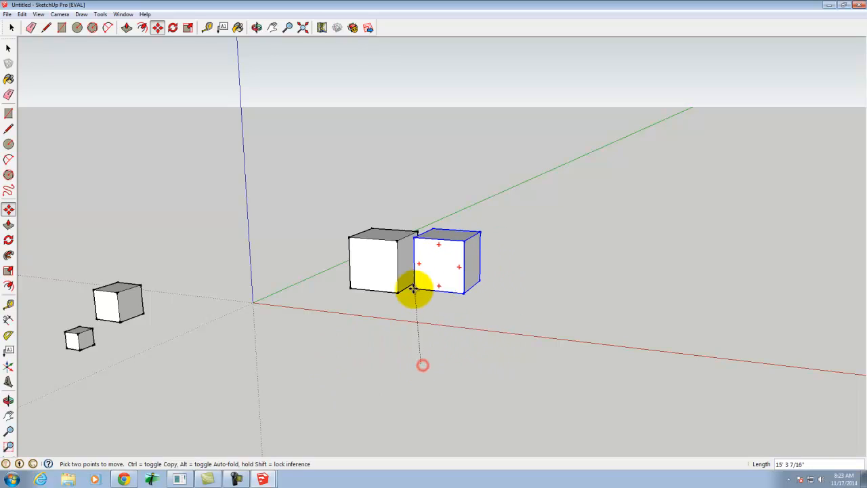
left_click(396, 292)
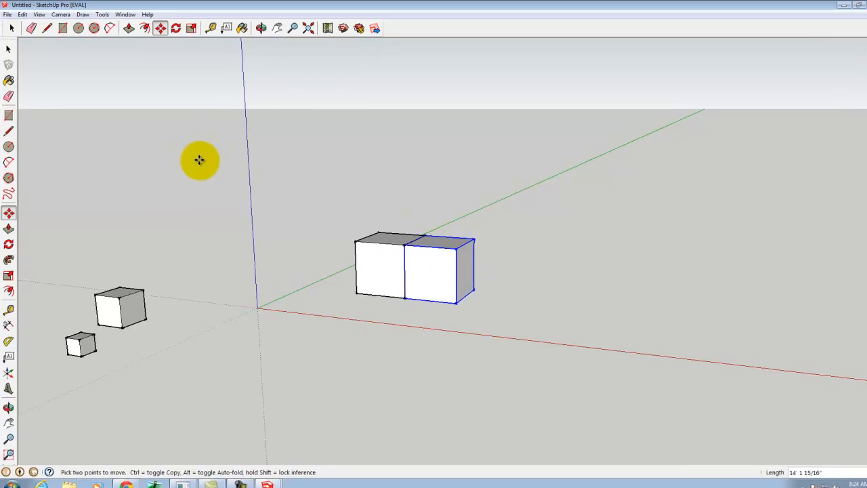
- Copy the second cube group and paste it as a third cube at the second cube's free front bottom corner
left_click(22, 14)
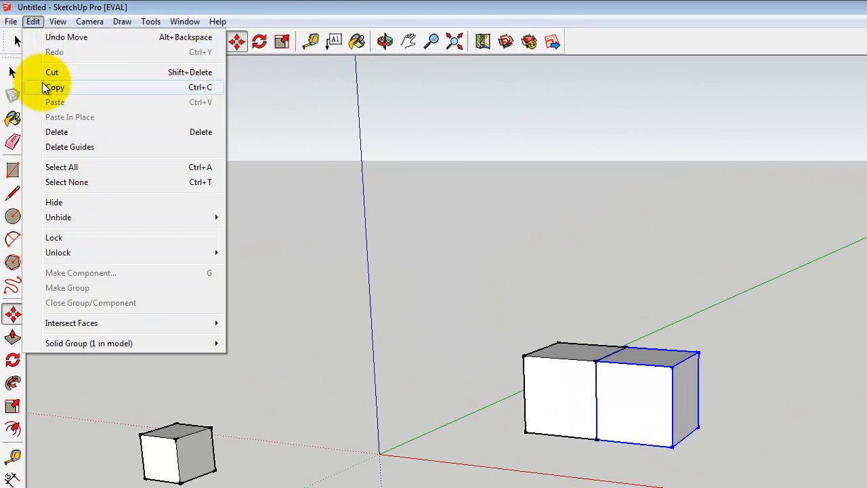
left_click(47, 88)
left_click(33, 21)
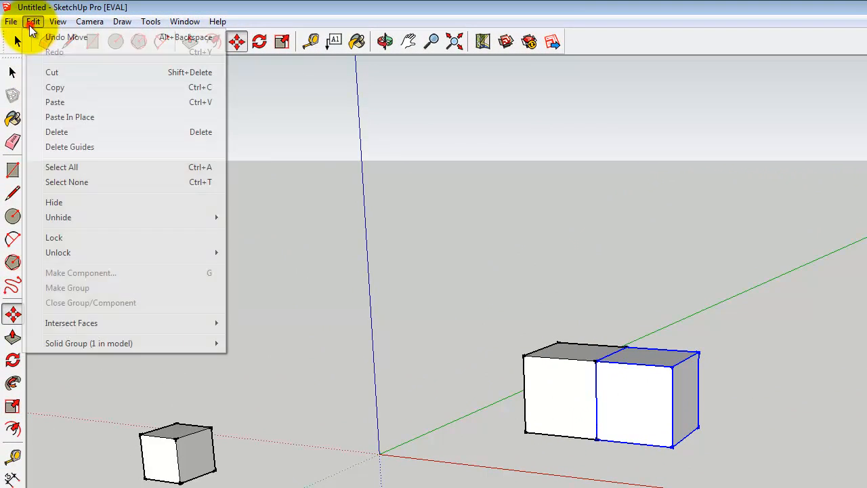
left_click(60, 103)
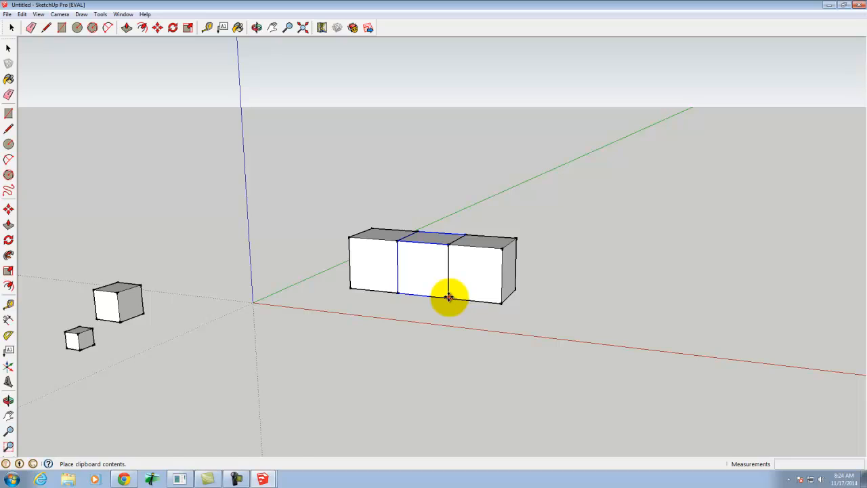
left_click(448, 296)
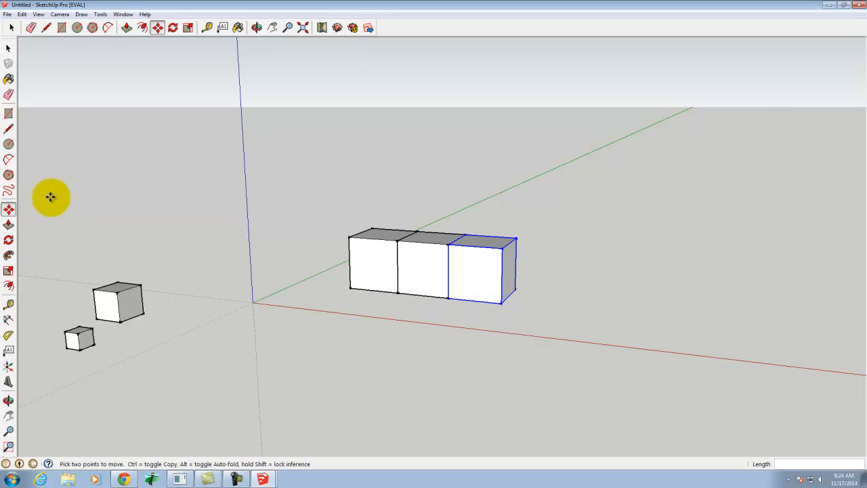
- Use the Move tool's copy mode to add two more cubes corner to corner along the red axis, each offset 4'
left_click(7, 211)
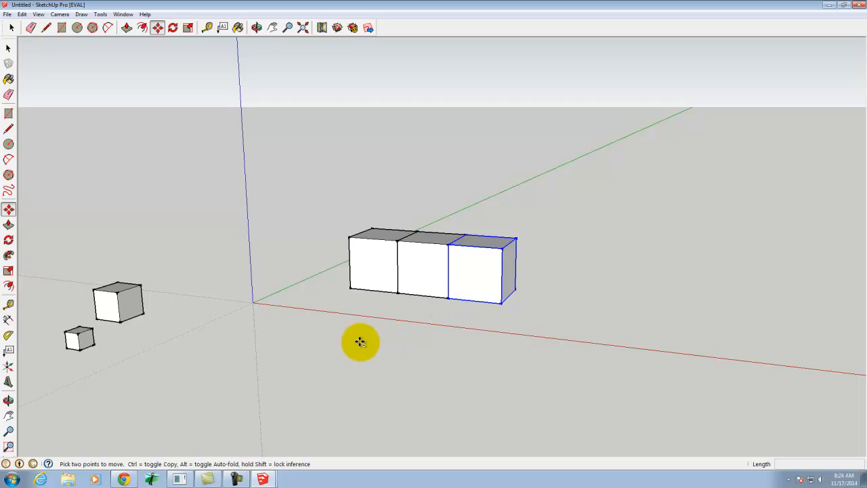
key("Escape")
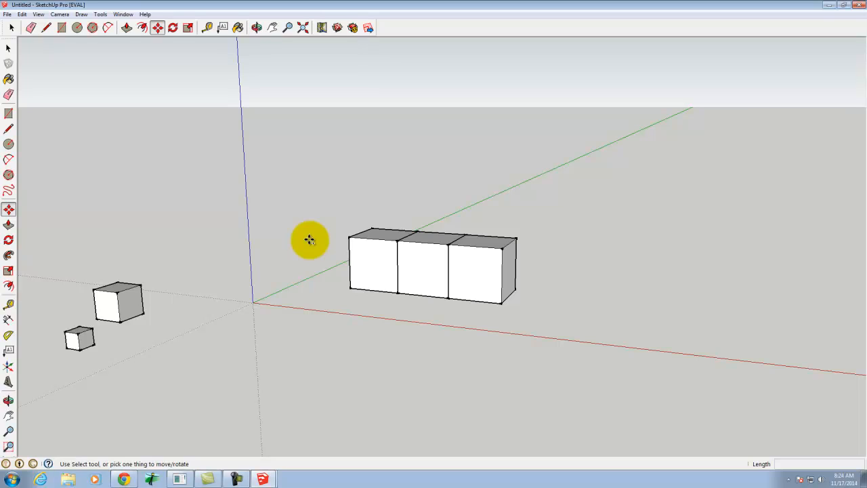
left_click(453, 299)
left_click(504, 305)
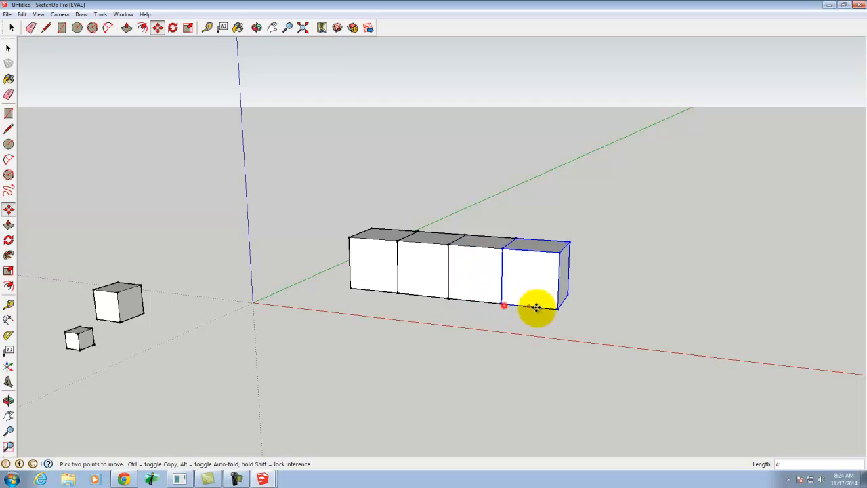
left_click(503, 304)
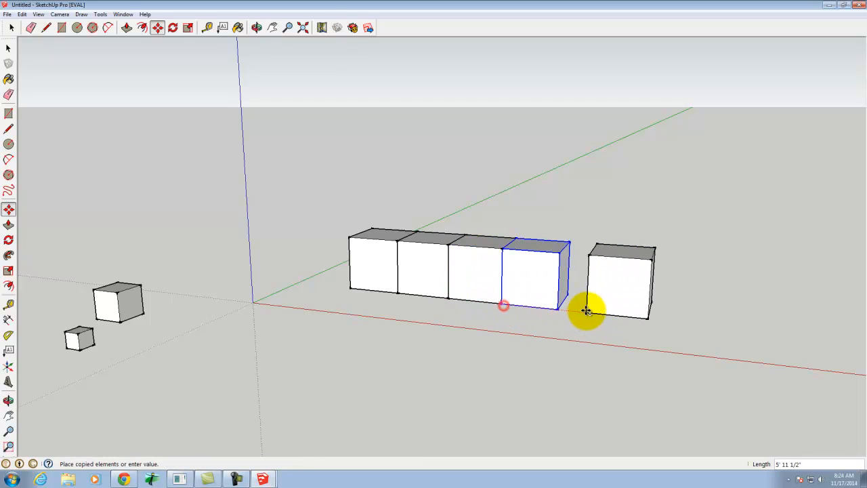
left_click(557, 310)
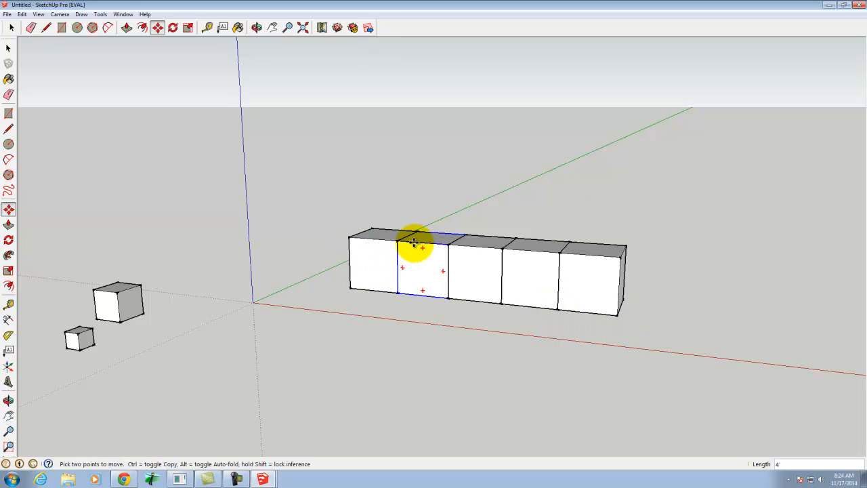
- Copy the row's fourth cube about 12' 2" along the red axis and snap the detached copy against the end of the row
key("ctrl")
left_click(559, 309)
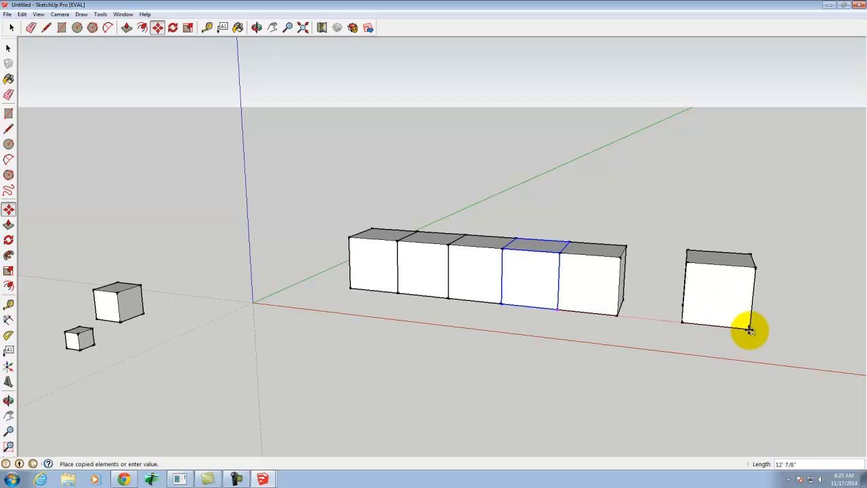
left_click(751, 330)
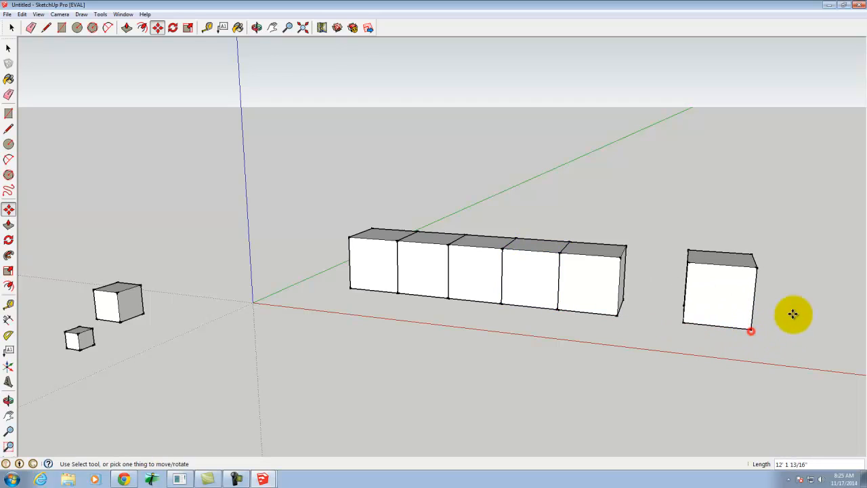
left_click(686, 321)
left_click(619, 318)
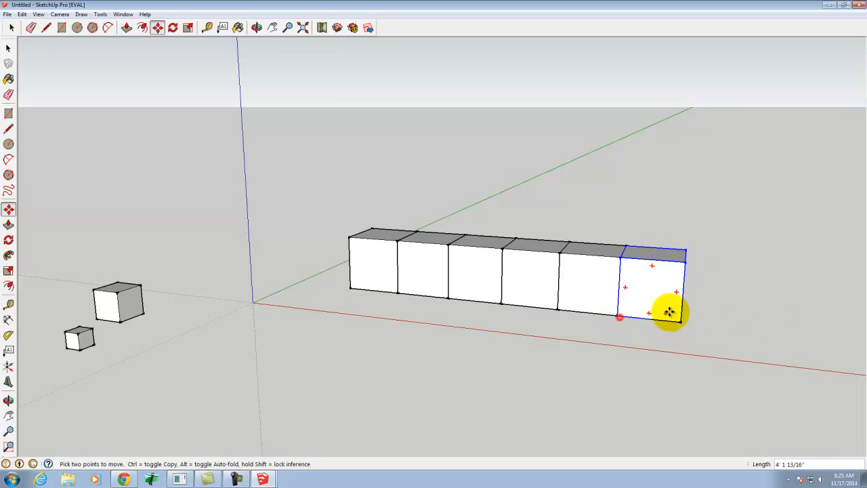
- Extend the row with two more cubes by copying the end cube each time 4' along the red axis, corner to corner
key("ctrl")
left_click(619, 317)
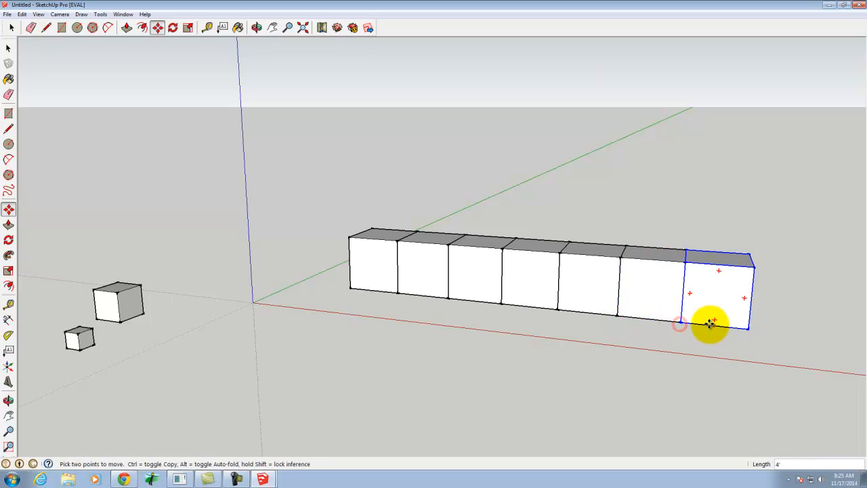
key("ctrl")
left_click(682, 324)
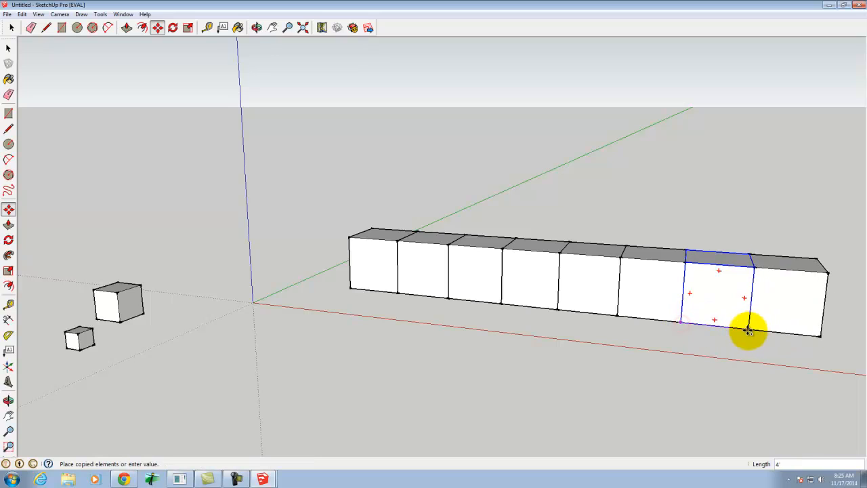
left_click(748, 330)
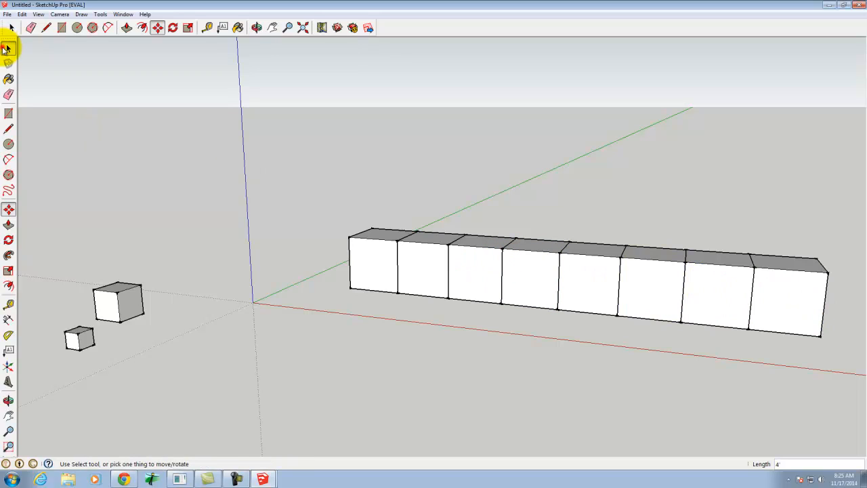
- Select the last three cubes of the row one at a time to check that each is a separate group
left_click(6, 48)
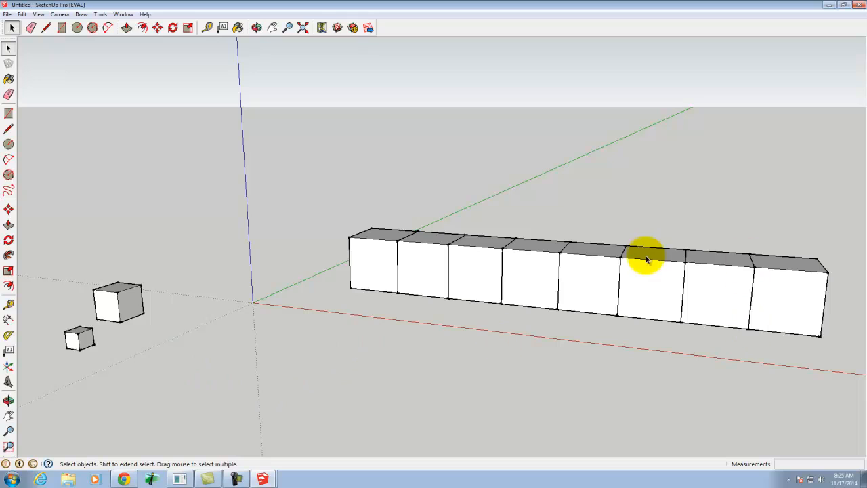
right_click(684, 261)
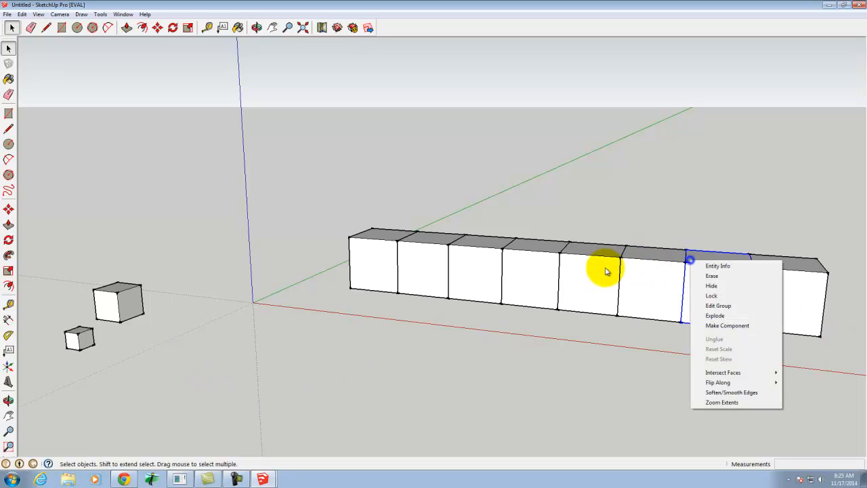
left_click(680, 222)
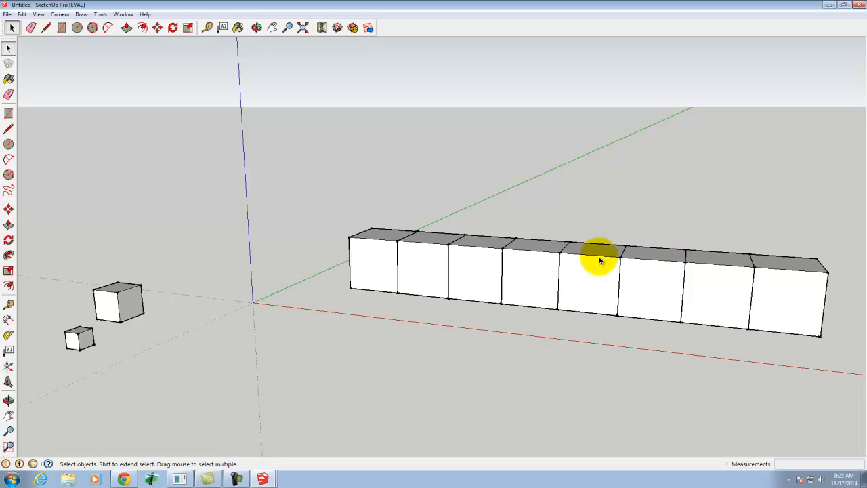
left_click(662, 277)
left_click(726, 285)
left_click(804, 290)
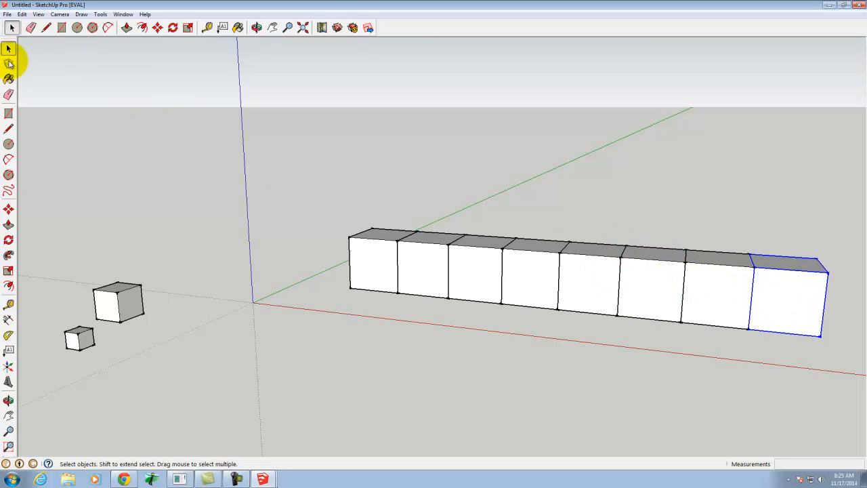
- Inspect the free end of the row up close from above, selecting its end cubes individually
left_click(256, 27)
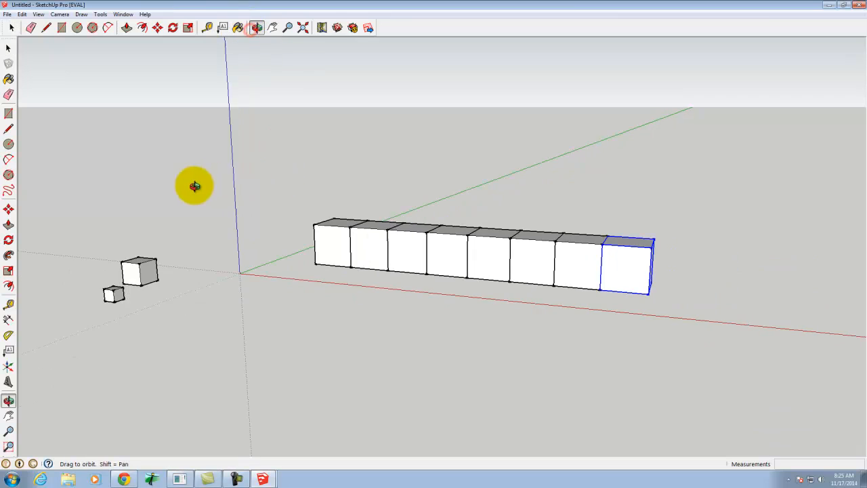
left_click_drag(645, 277, 614, 332)
scroll(630, 210, "up", 2)
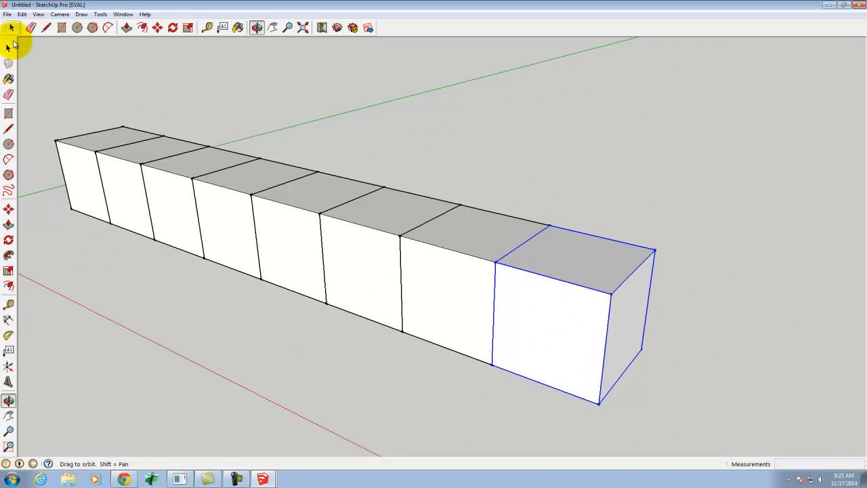
left_click(9, 48)
left_click(540, 167)
left_click(549, 324)
left_click(452, 285)
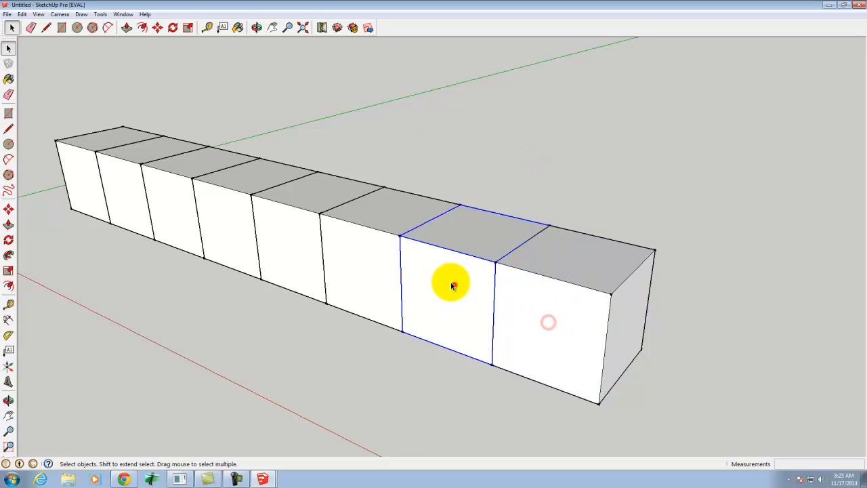
left_click(343, 250)
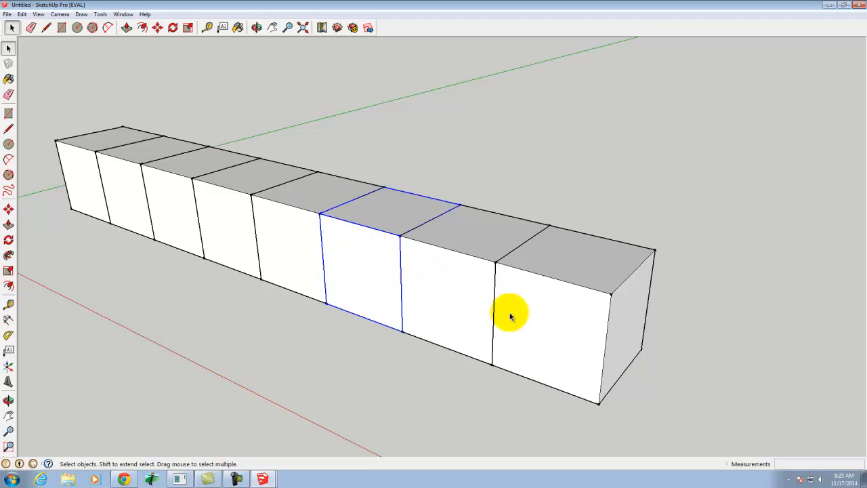
- Explode the three cube groups at the free end of the row into loose geometry
left_click(585, 306)
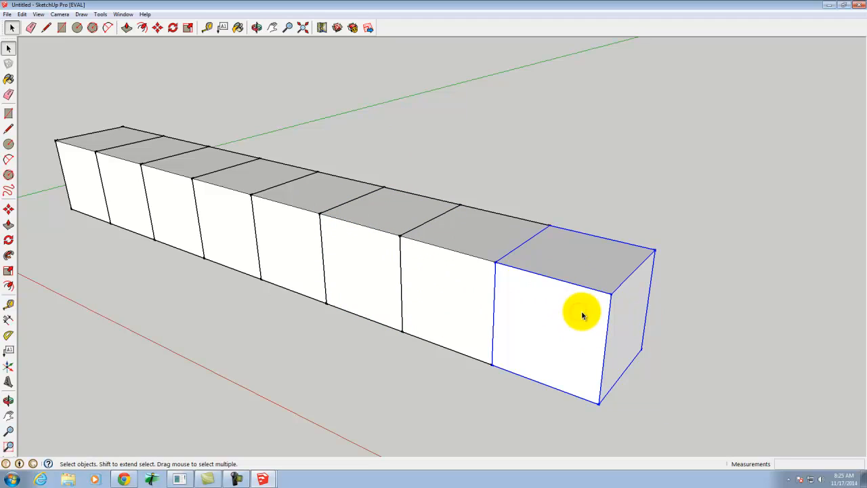
right_click(548, 295)
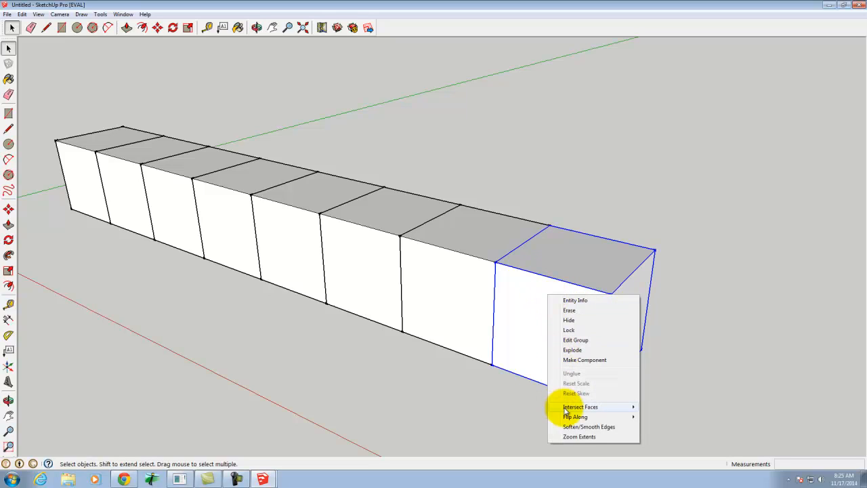
left_click(585, 350)
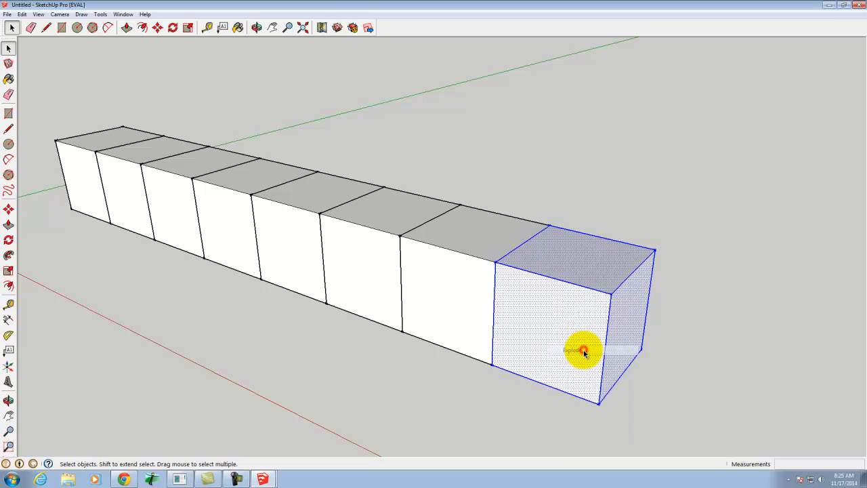
left_click(660, 228)
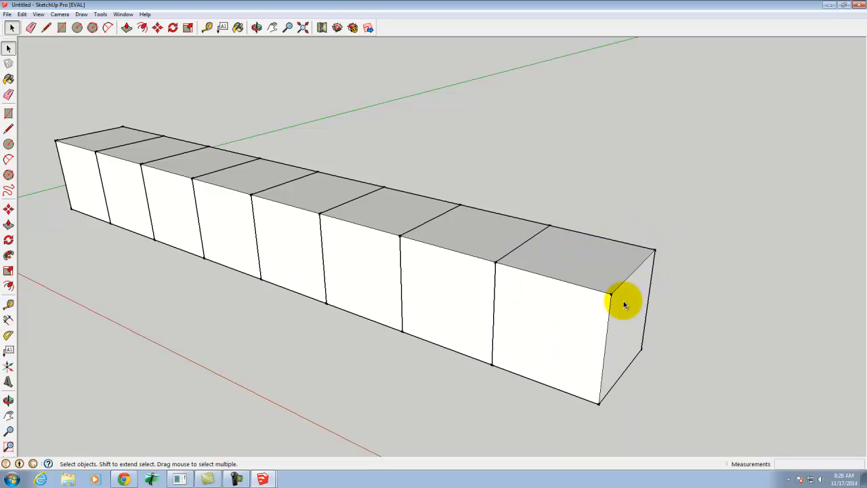
left_click(349, 241)
right_click(359, 245)
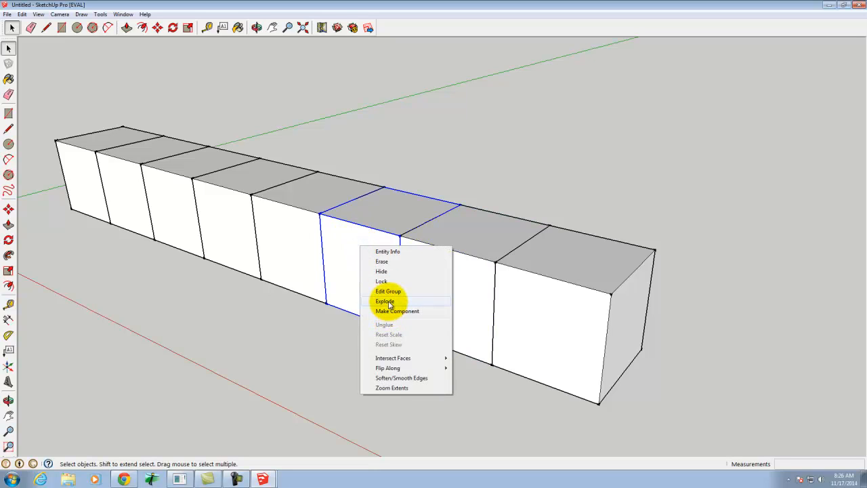
left_click(389, 302)
left_click(445, 281)
right_click(456, 280)
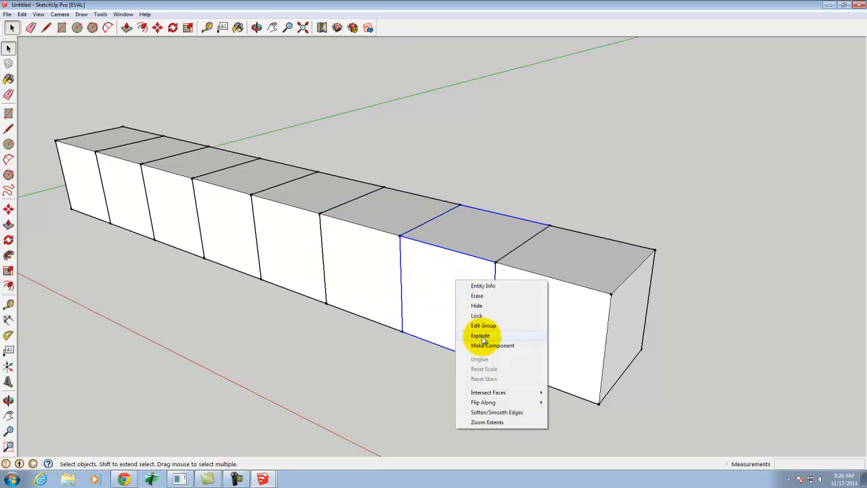
left_click(482, 337)
left_click(22, 14)
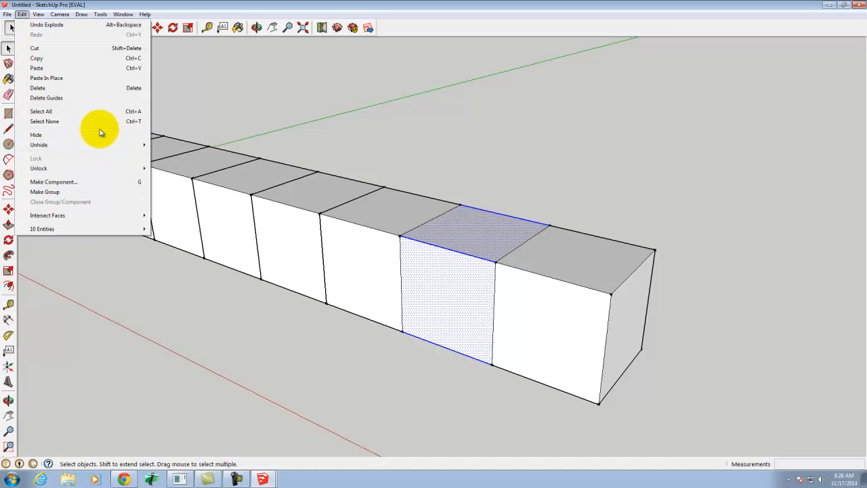
mouse_move(101, 14)
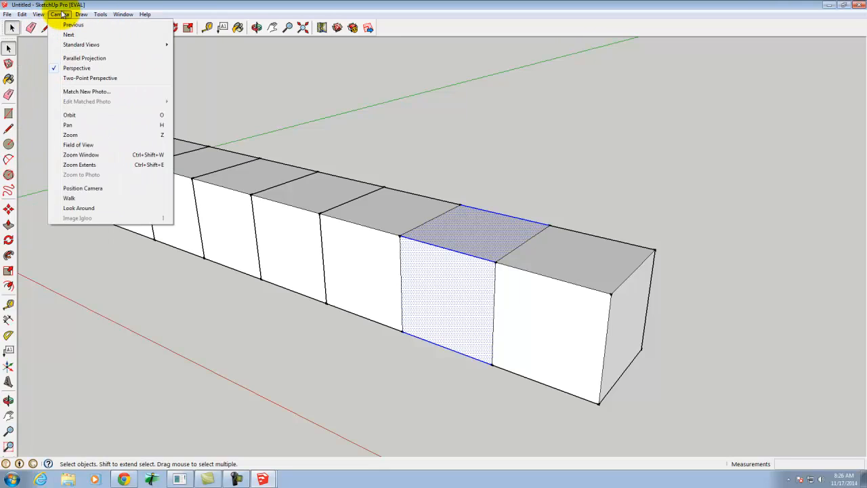
left_click(22, 14)
- Draw a diagonal line about 12' 8" long across the three exploded cubes' front, from their far upper corner to the row end's lower corner
left_click(541, 149)
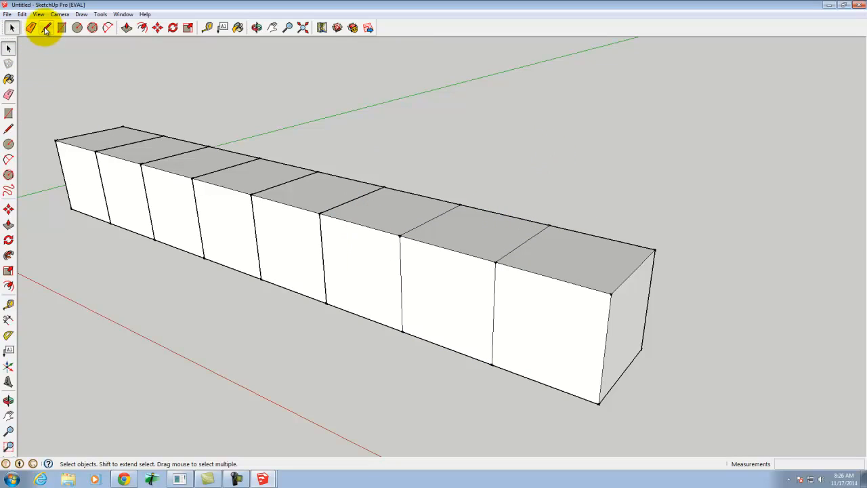
left_click(8, 128)
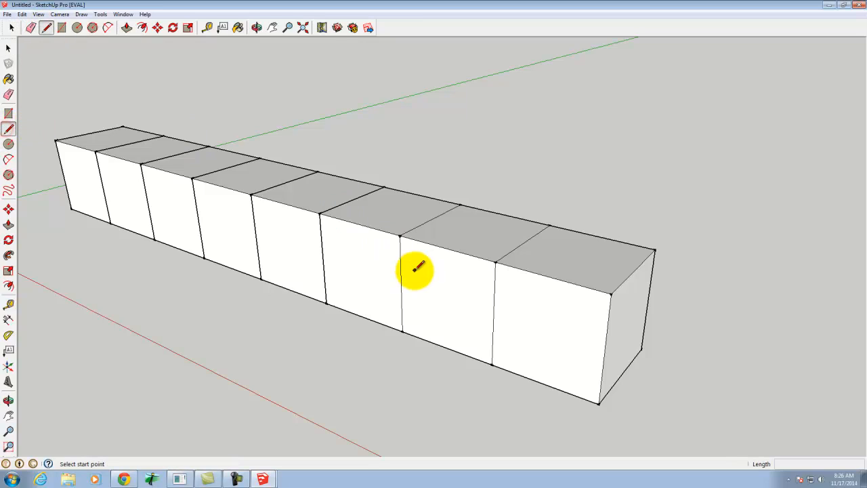
left_click(320, 213)
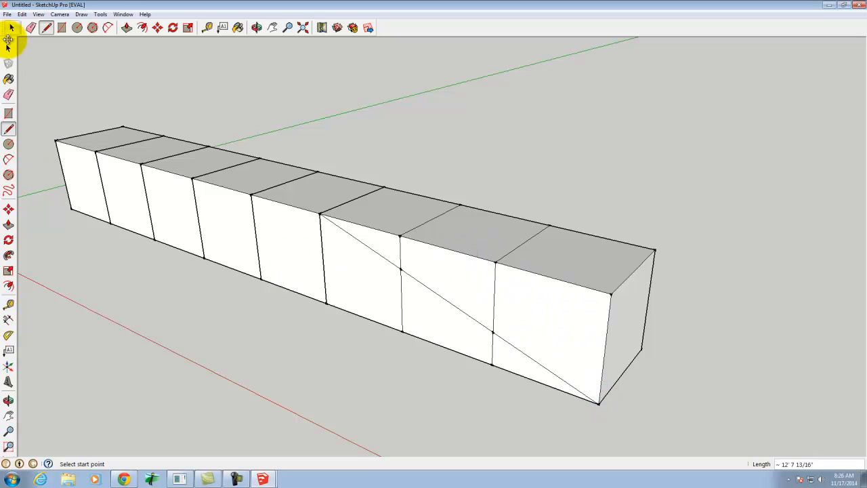
- Select single faces and line segments along the diagonal to examine how it divides the exploded cubes' front
left_click(9, 47)
left_click(454, 277)
left_click(442, 304)
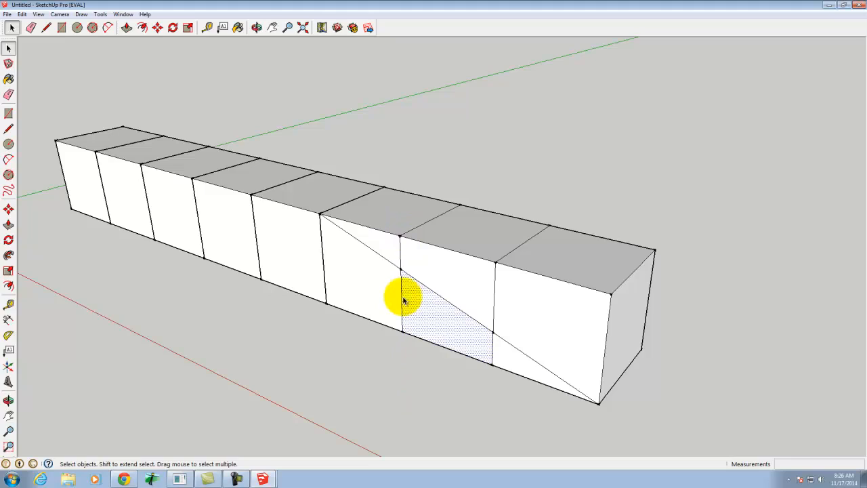
left_click(390, 262)
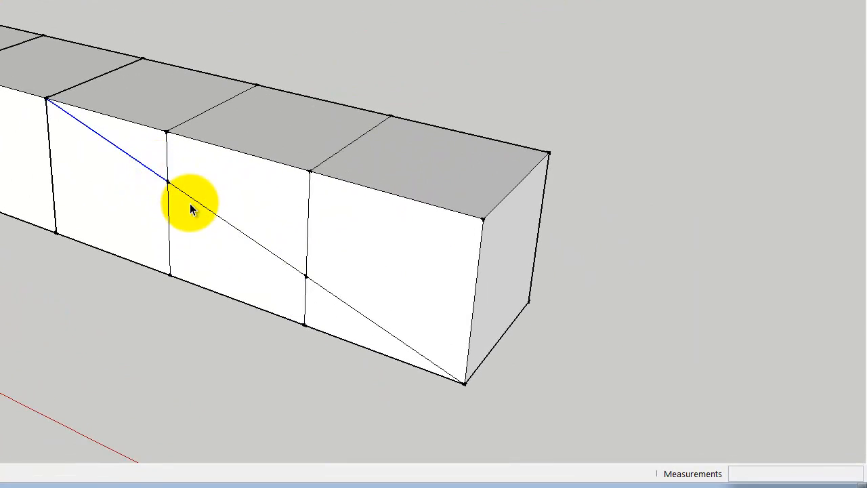
left_click(195, 198)
left_click(359, 316)
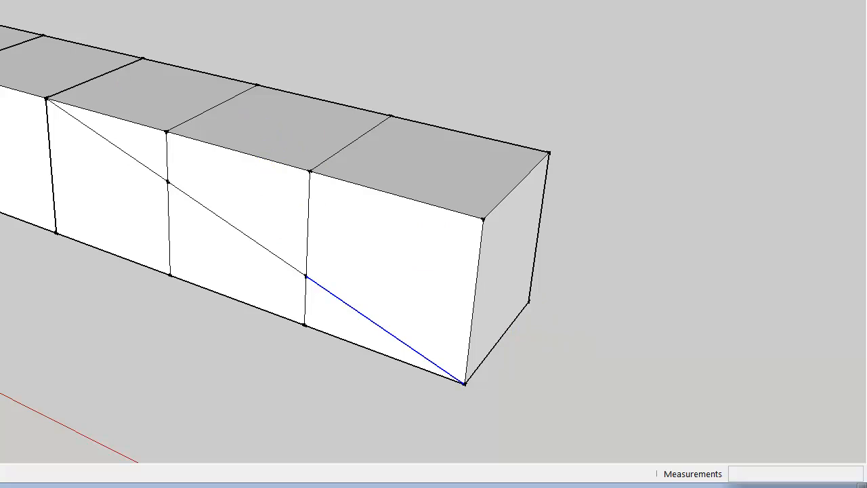
- Draw a matching diagonal line about 12' 8" long across the three exploded cubes on the opposite side of the row
left_click(9, 127)
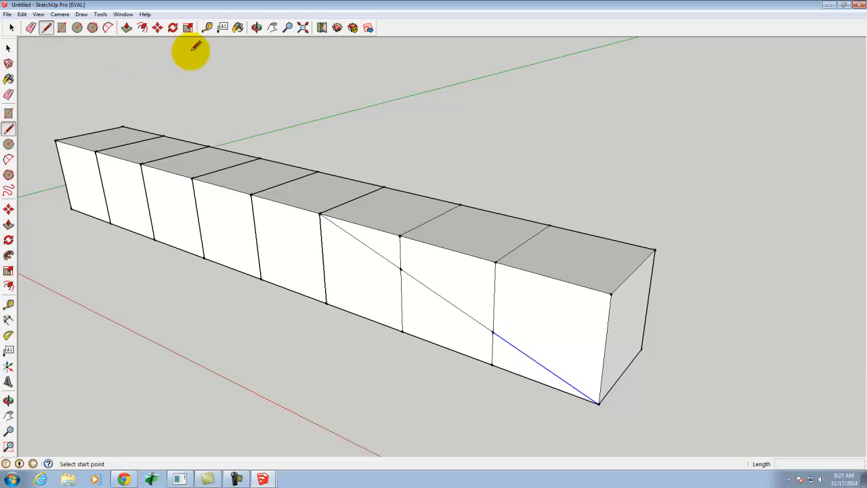
left_click(256, 27)
left_click_drag(691, 176, 206, 170)
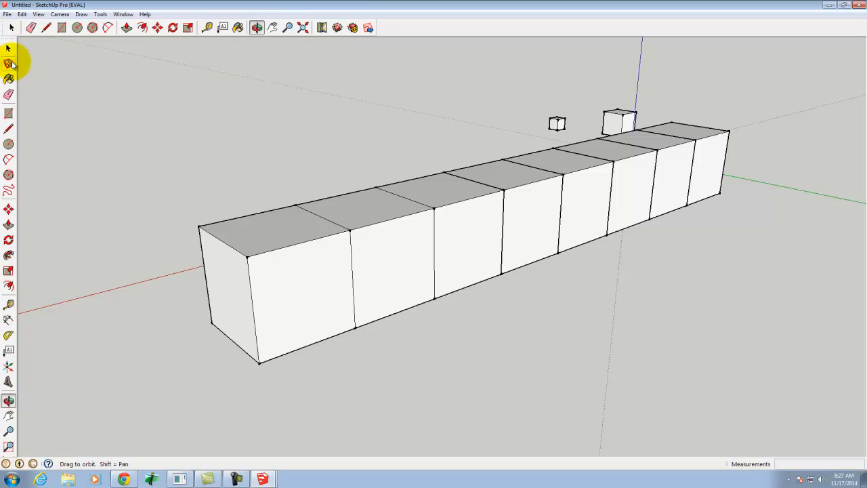
left_click(48, 29)
left_click(505, 190)
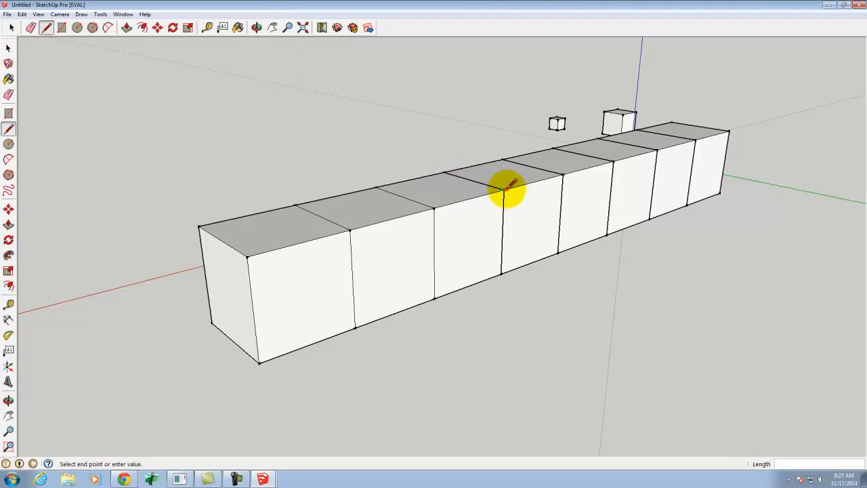
left_click(260, 363)
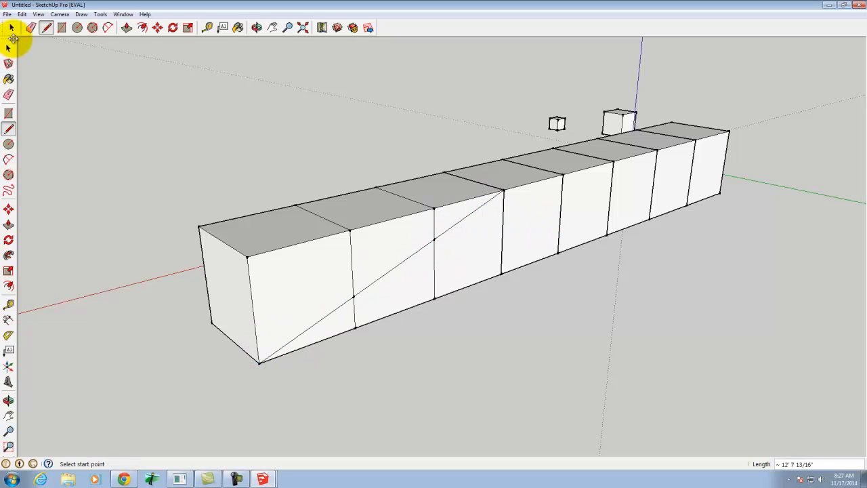
- Delete the three faces above the second diagonal and select the sloped face between the two diagonals to inspect it
left_click(8, 49)
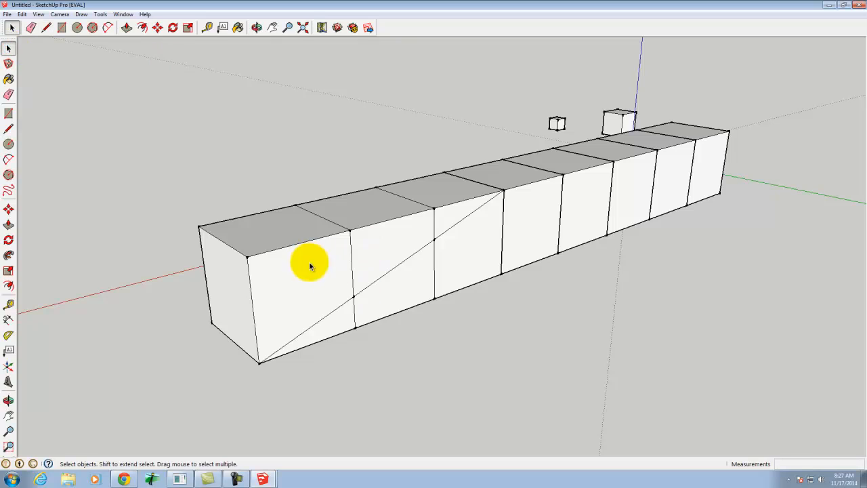
left_click(278, 273)
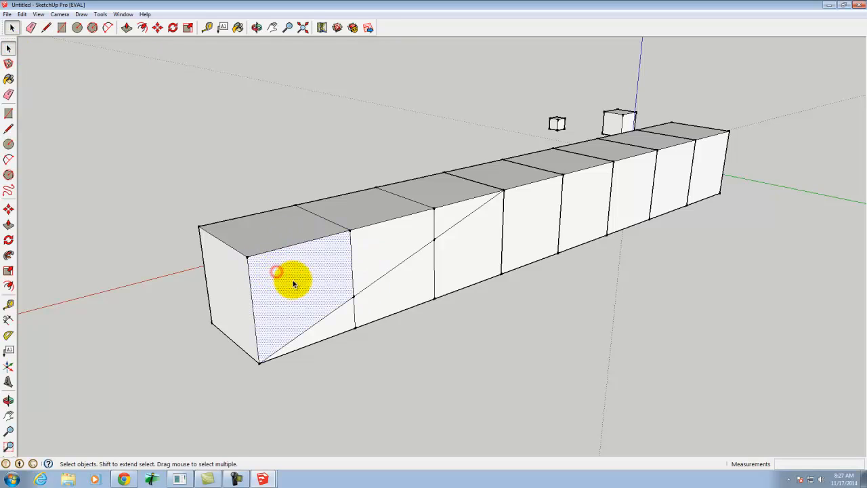
key("Delete")
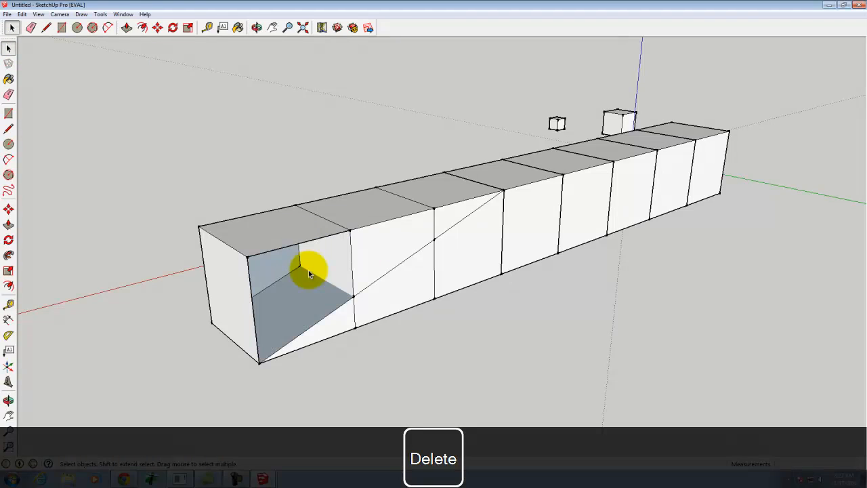
left_click(380, 244)
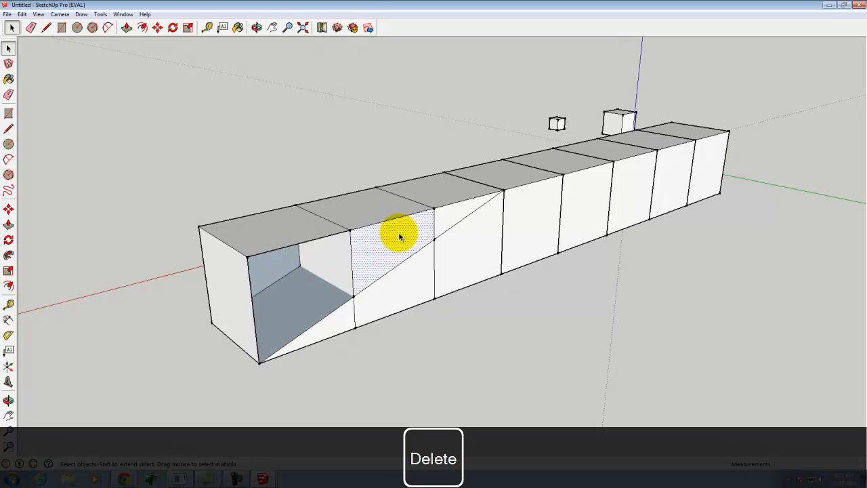
key("Delete")
left_click(445, 219)
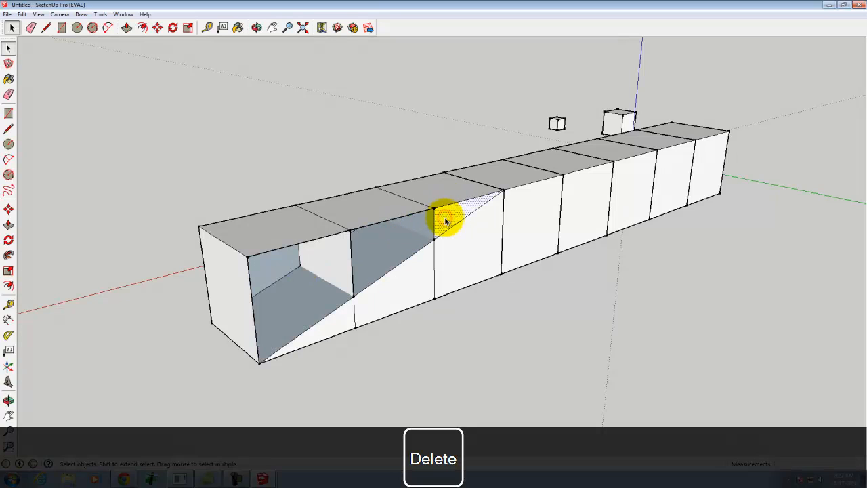
key("Delete")
left_click(391, 244)
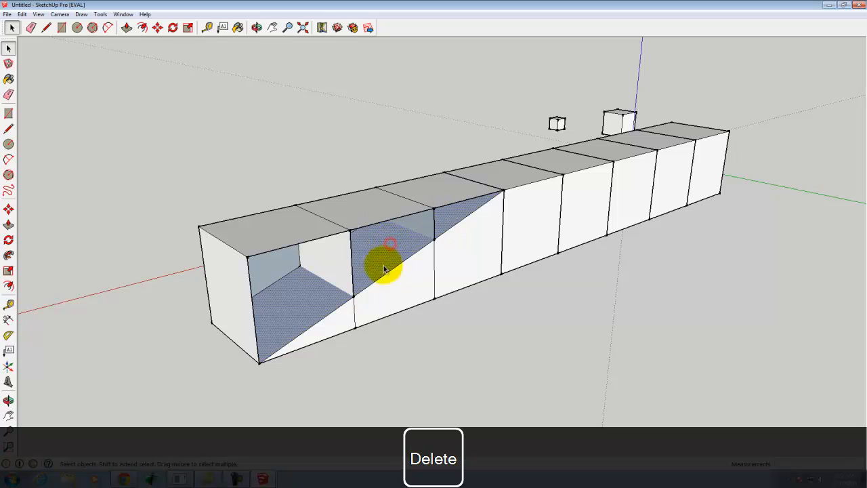
left_click(387, 361)
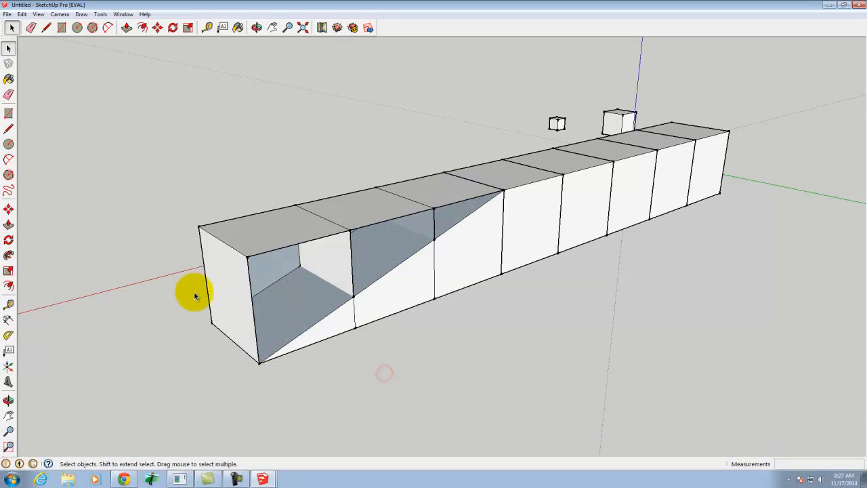
- Delete the row's end face and the remaining top and far-side faces above the slope on the three exploded cubes
left_click(230, 288)
key("Delete")
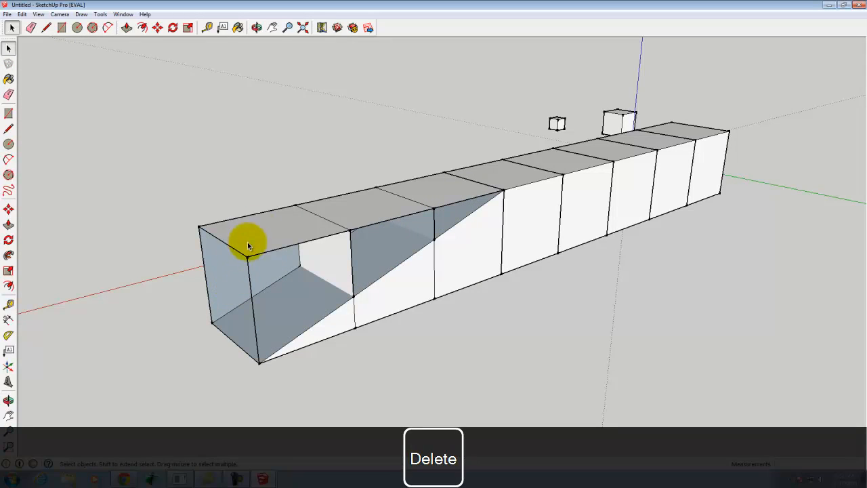
left_click(257, 227)
key("Delete")
left_click(358, 216)
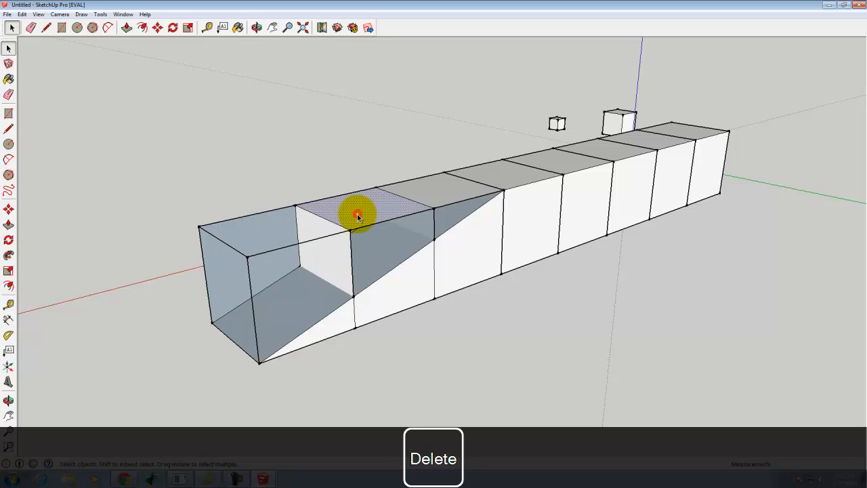
left_click(428, 196)
key("Delete")
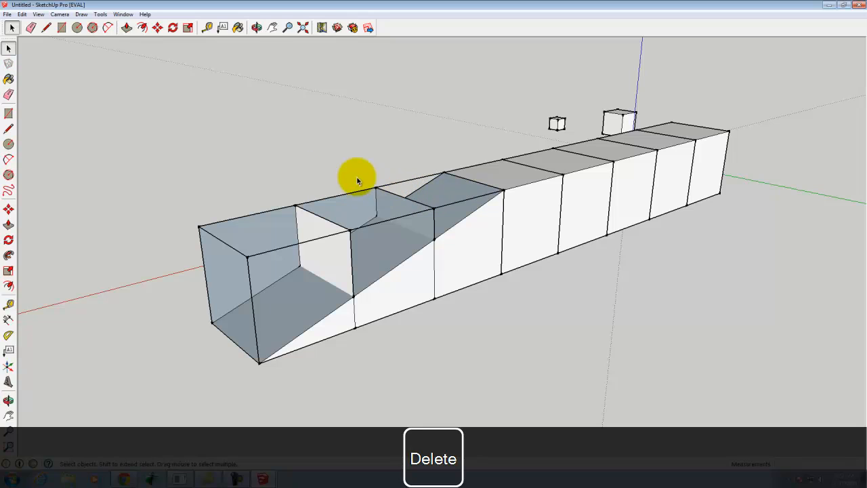
key("Delete")
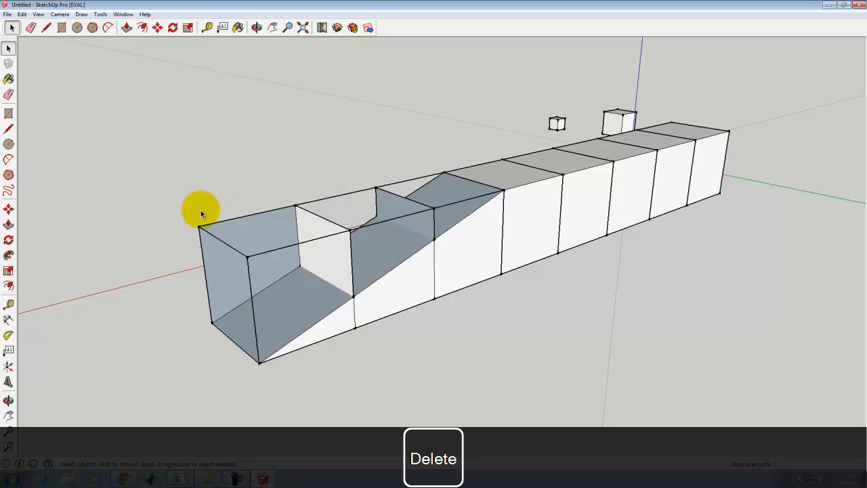
key("Delete")
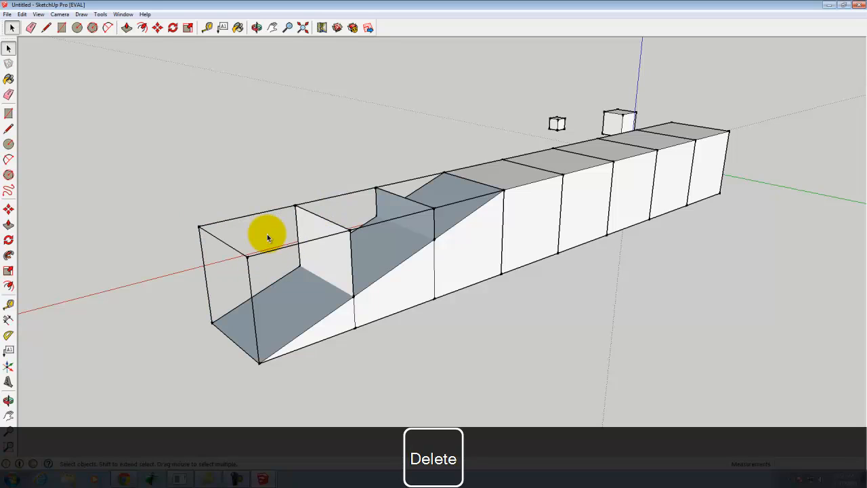
- Draw two lines across the sloped face where the upright dividing faces meet it, splitting the slope into three sections
left_click(257, 27)
left_click_drag(200, 180, 589, 203)
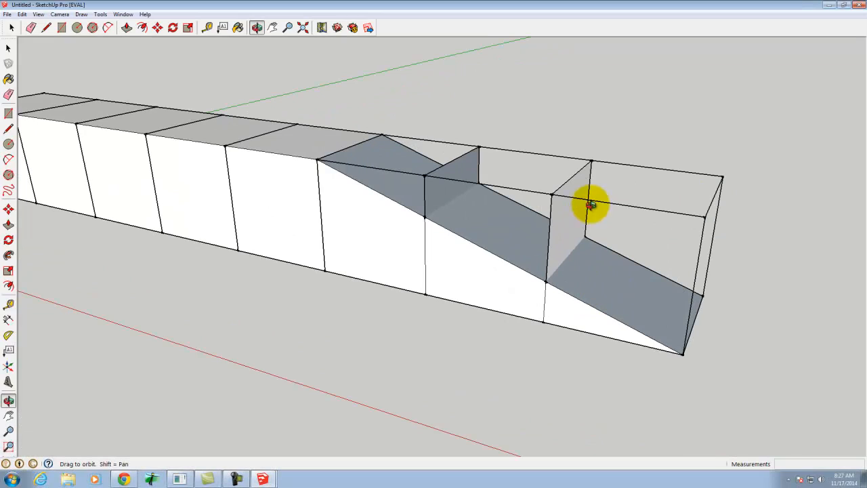
left_click(8, 48)
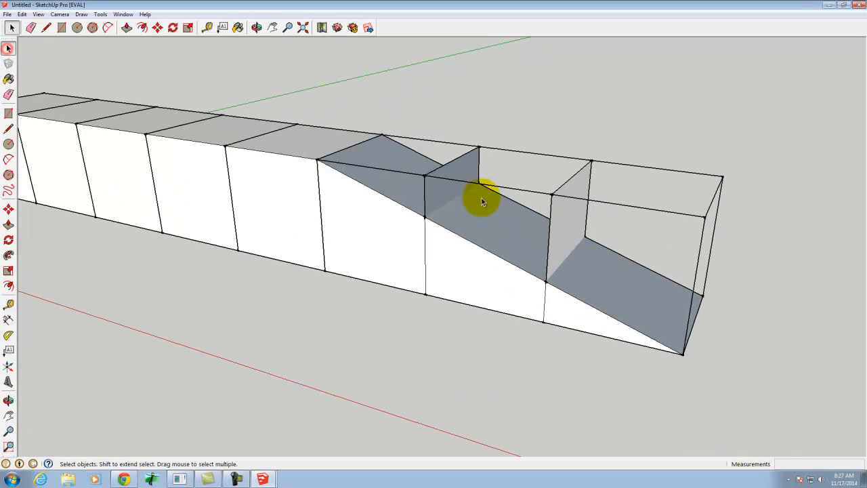
left_click(614, 284)
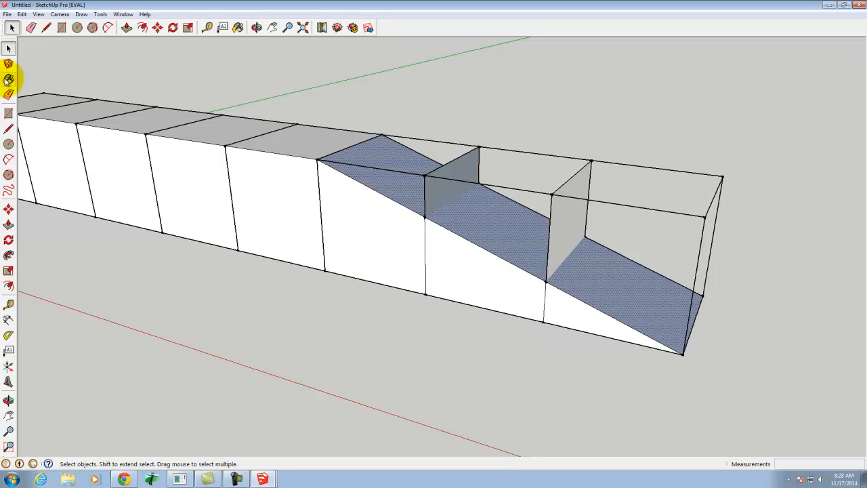
left_click(9, 129)
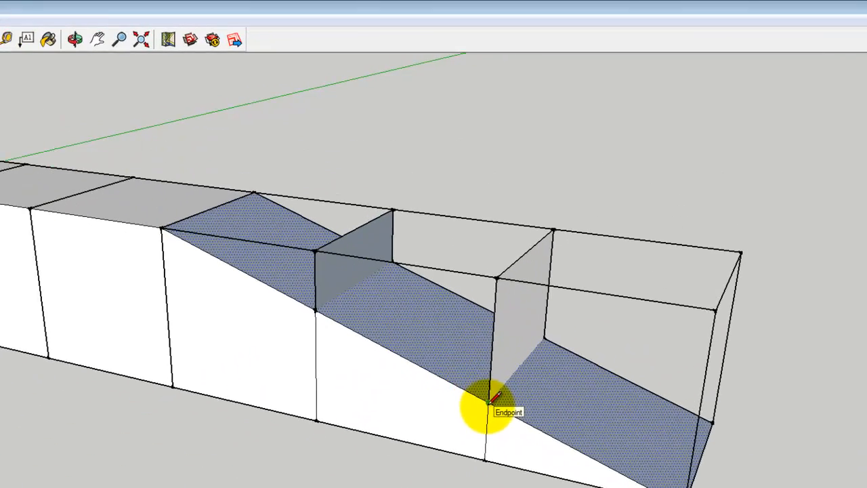
left_click(488, 403)
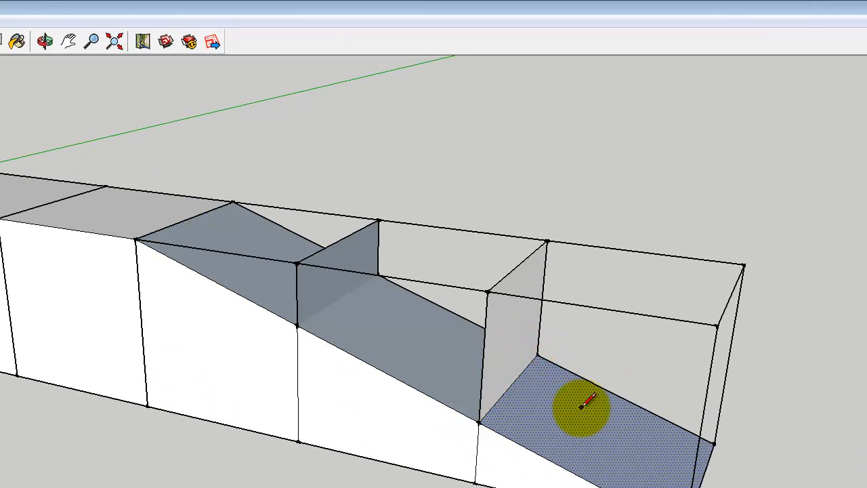
left_click(297, 325)
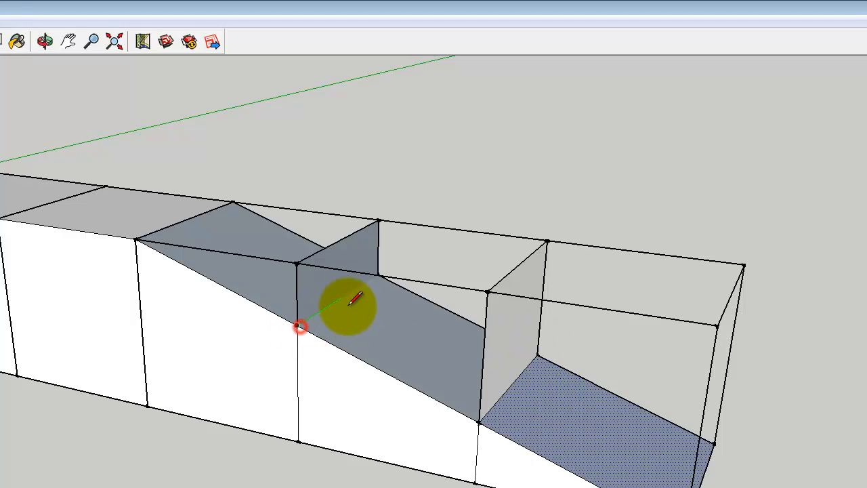
left_click(378, 275)
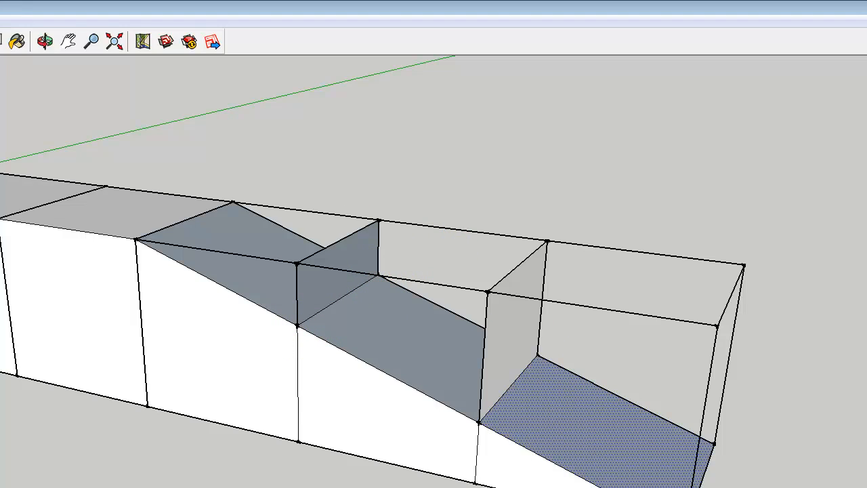
- Delete the two upright dividing faces that stand above the ramp
left_click(528, 317)
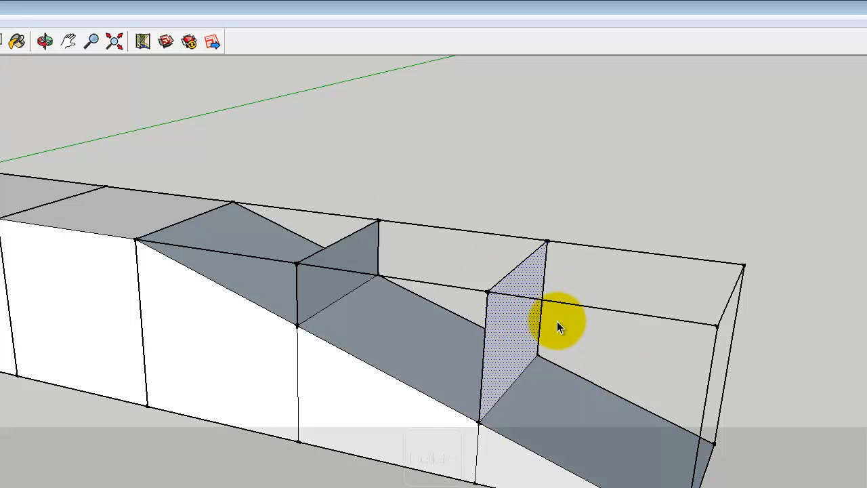
key("Delete")
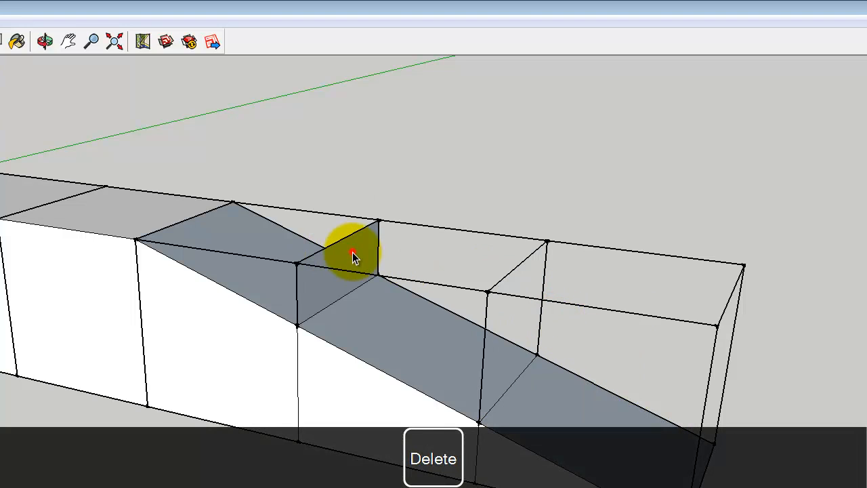
key("Delete")
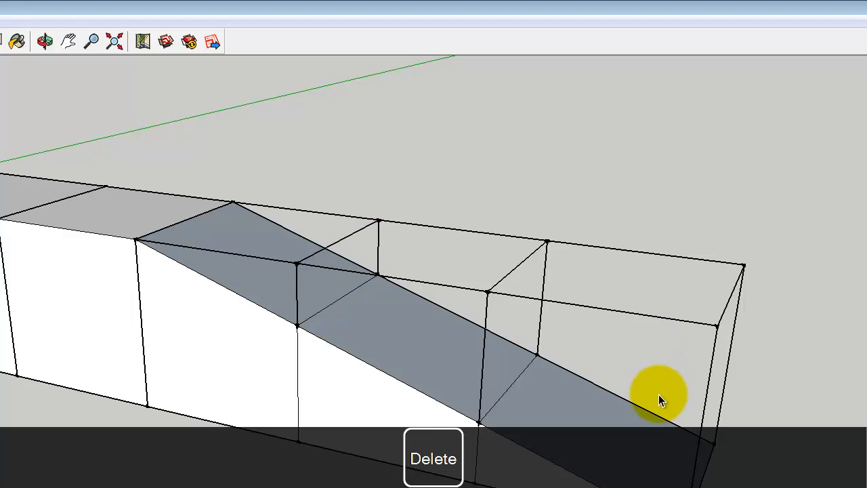
- Delete all the leftover cube edges above the ramp, including the last pair beside the ramp's upper end
left_click(45, 42)
mouse_move(620, 388)
left_mouse_down()
mouse_move(420, 389)
mouse_move(75, 349)
mouse_move(0, 314)
mouse_move(31, 292)
left_mouse_up()
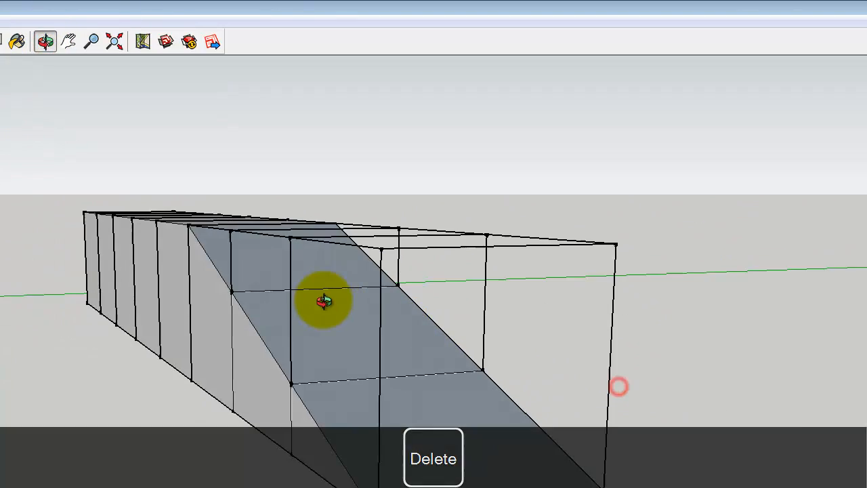
left_click_drag(247, 195, 465, 157)
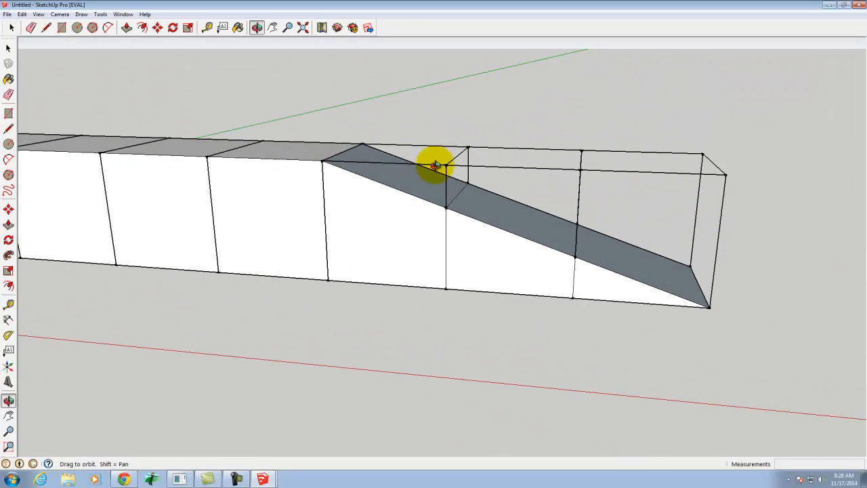
left_click(12, 28)
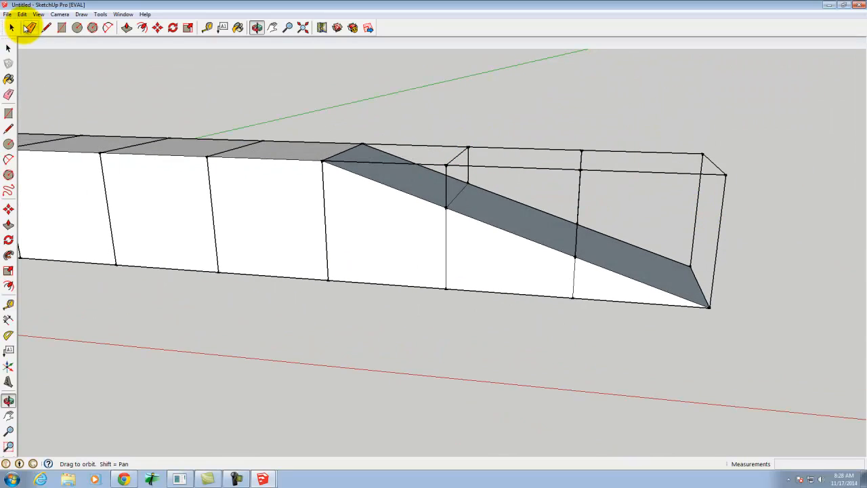
left_click_drag(782, 58, 397, 114)
key("Delete")
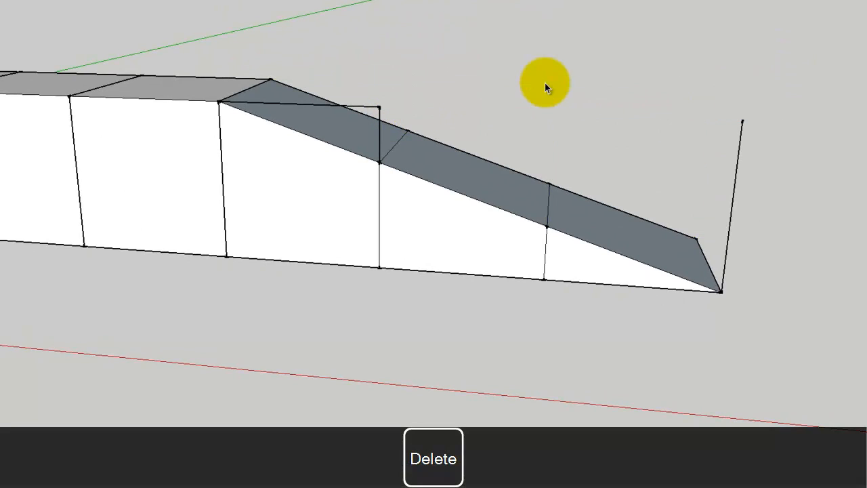
key("Delete")
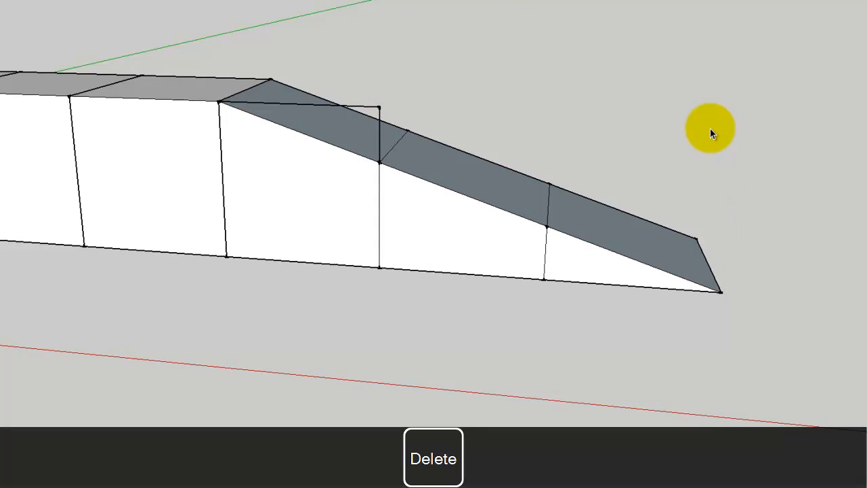
right_click(409, 159)
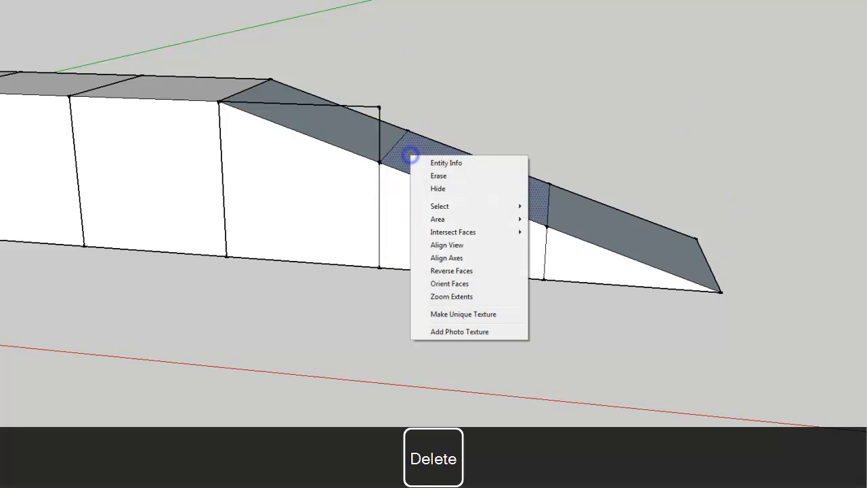
middle_click_drag(283, 207, 379, 210)
left_click_drag(452, 41, 383, 103)
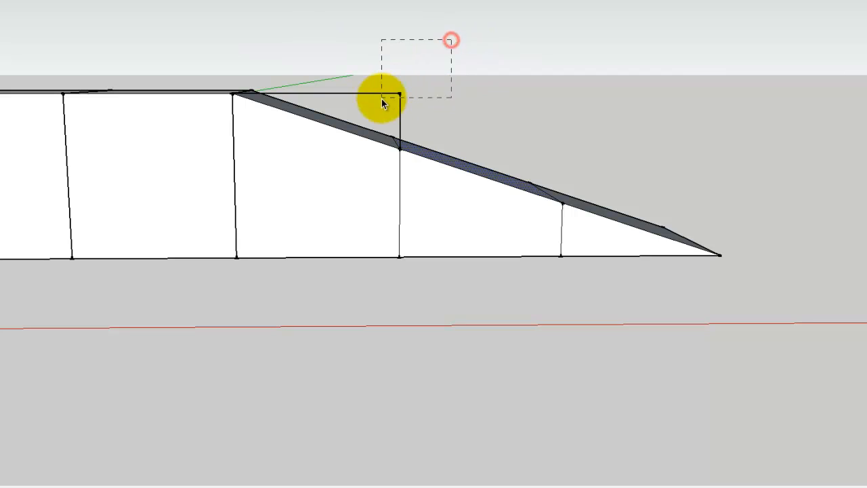
key("Delete")
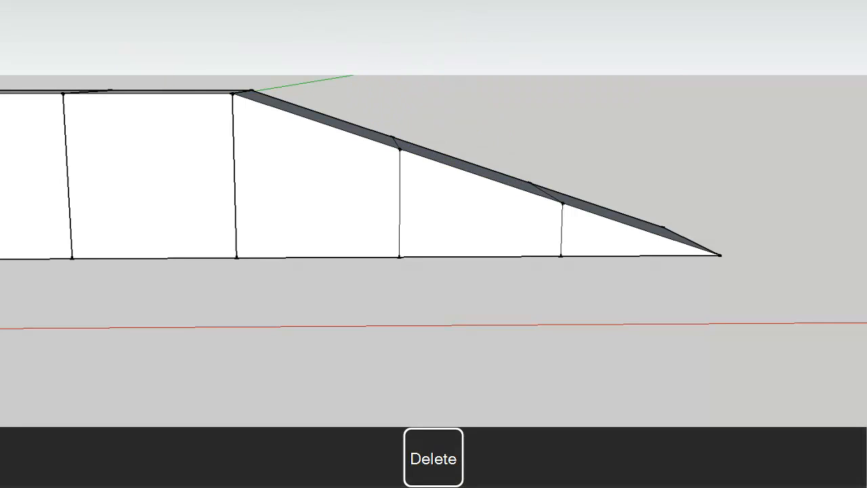
- Copy the second and third cubes from the row's flat end 4' sideways so they sit flush against the row's front
mouse_move(364, 4)
middle_mouse_down()
mouse_move(304, 141)
mouse_move(43, 54)
mouse_move(174, 183)
mouse_move(369, 176)
mouse_move(130, 123)
mouse_move(211, 146)
middle_mouse_up()
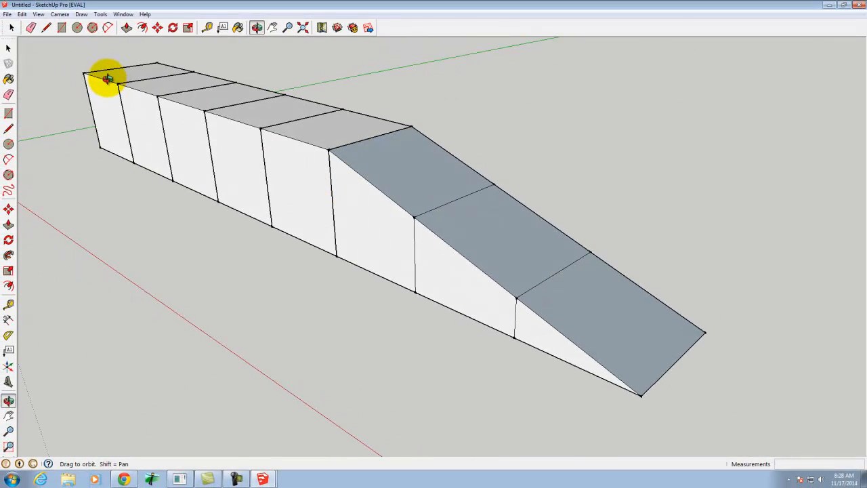
left_click(9, 48)
scroll(473, 229, "down", 2)
scroll(175, 112, "up", 2)
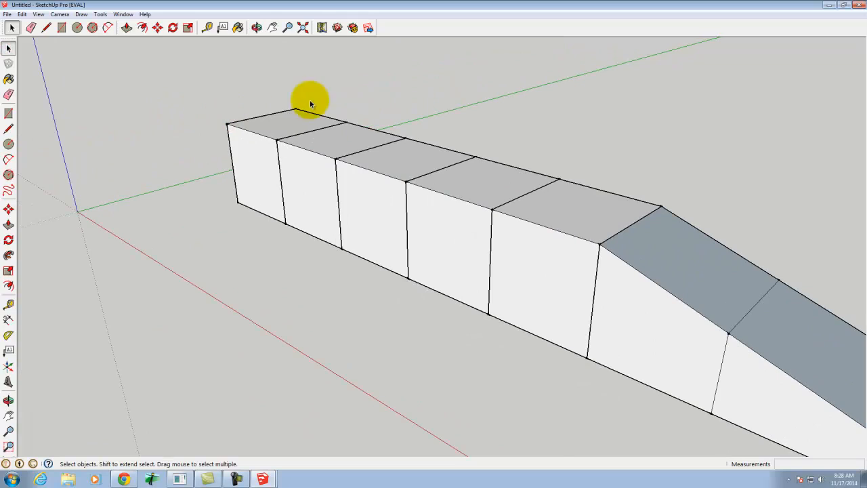
scroll(310, 103, "down", 1)
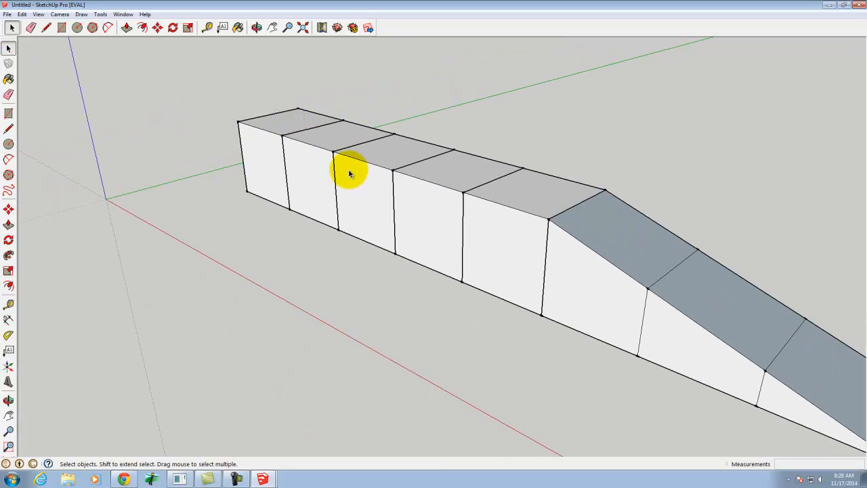
left_click(310, 184)
left_click(374, 176)
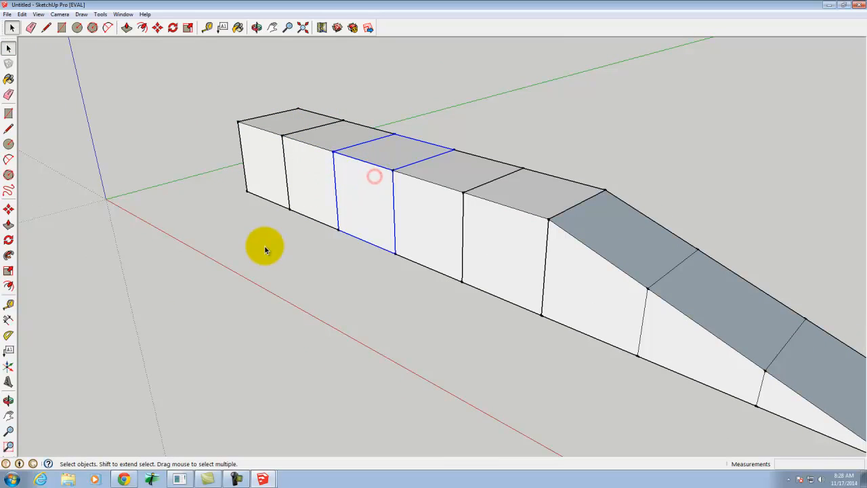
left_click(321, 177, "shift")
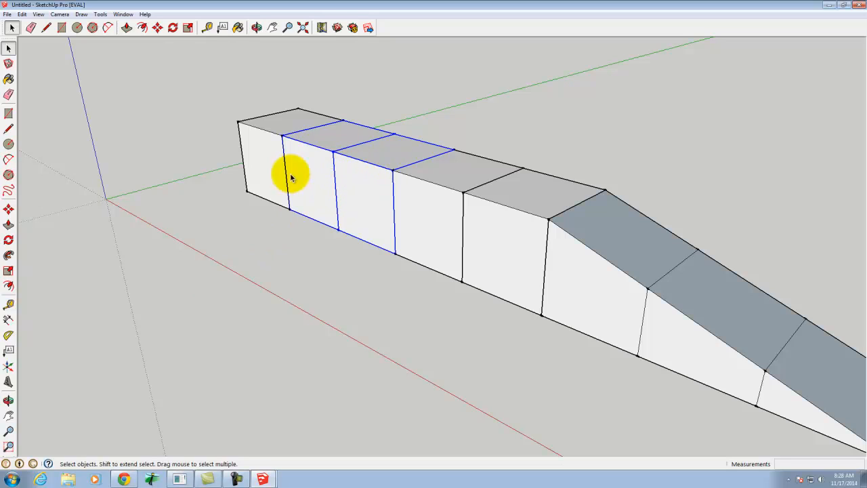
left_click(159, 28)
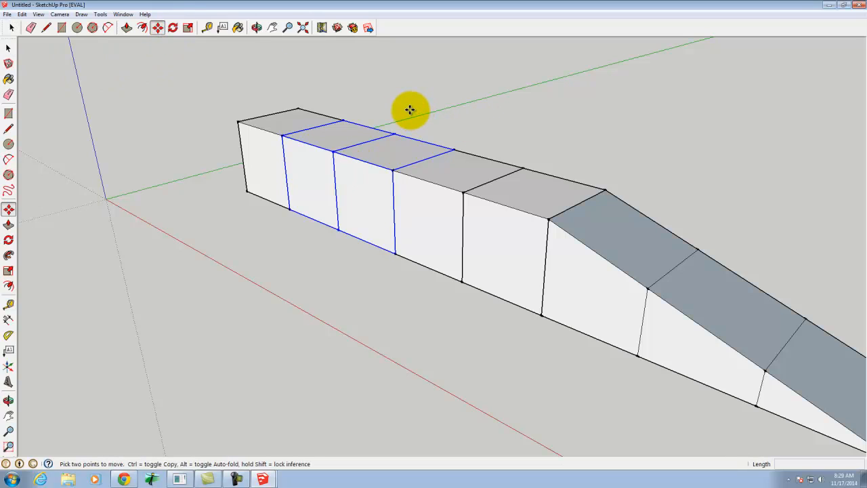
left_click(391, 134)
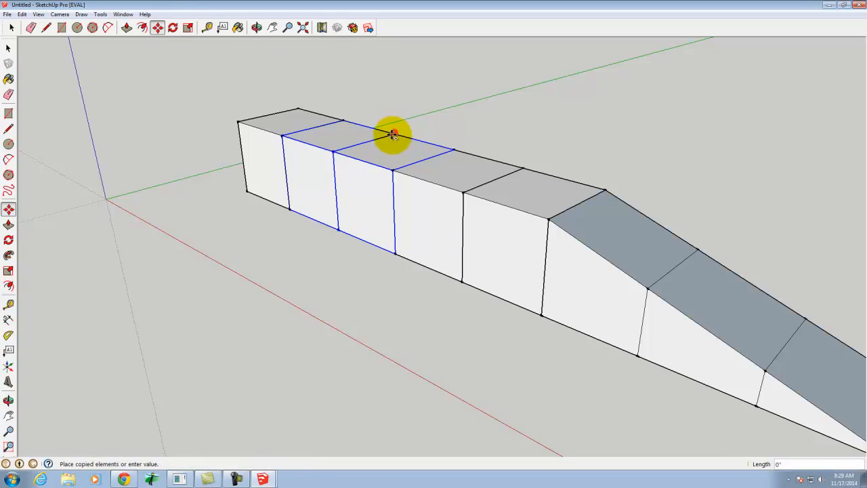
left_click(333, 155)
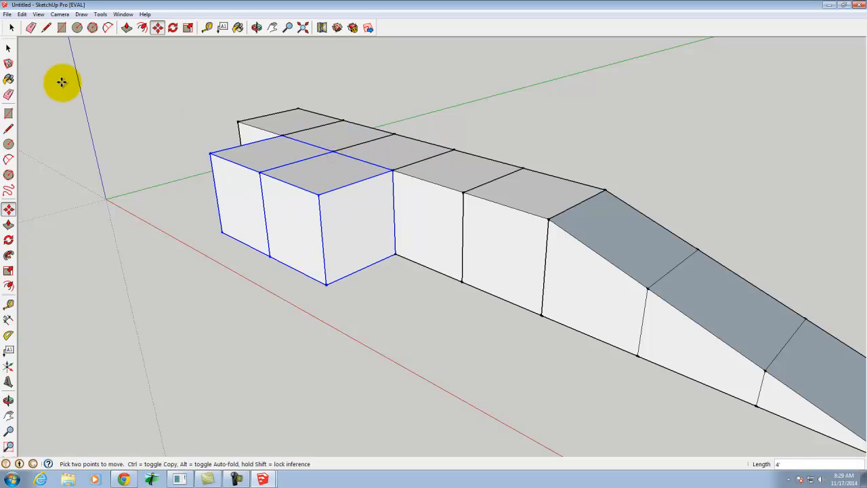
- Explode the two copied cubes beside the row and clear the selection
left_click(9, 48)
left_click(235, 84)
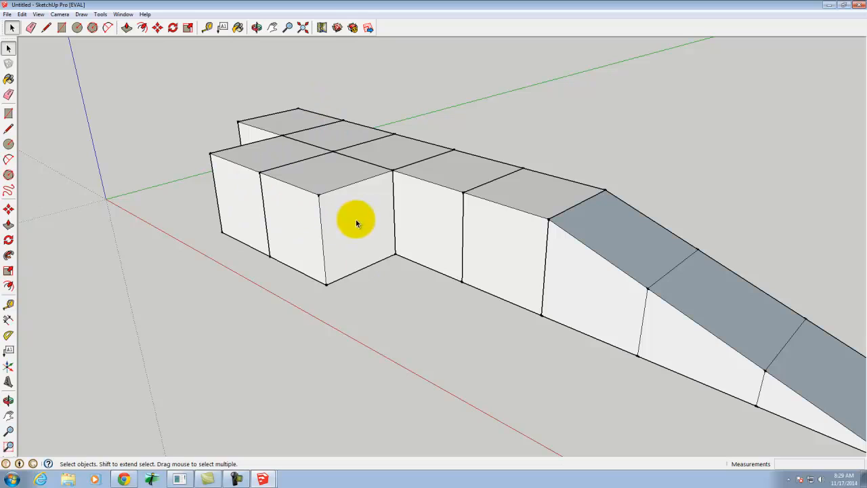
left_click(298, 174)
right_click(304, 177)
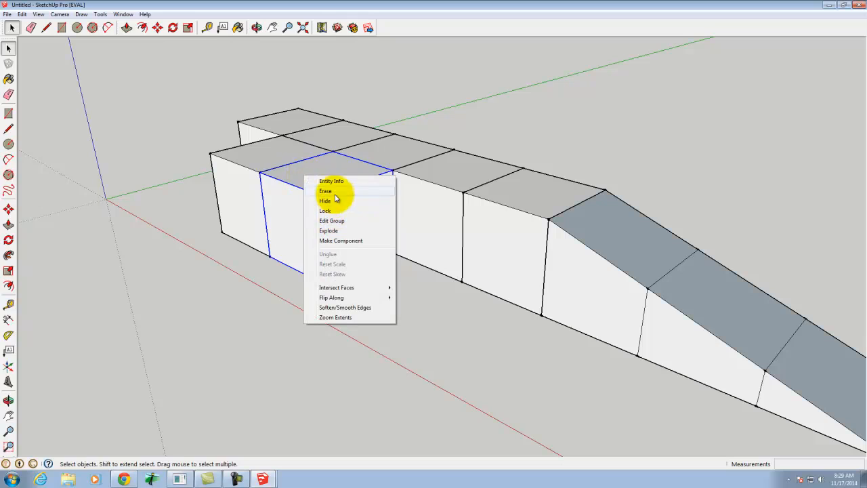
left_click(338, 231)
left_click(245, 158)
right_click(253, 162)
left_click(303, 217)
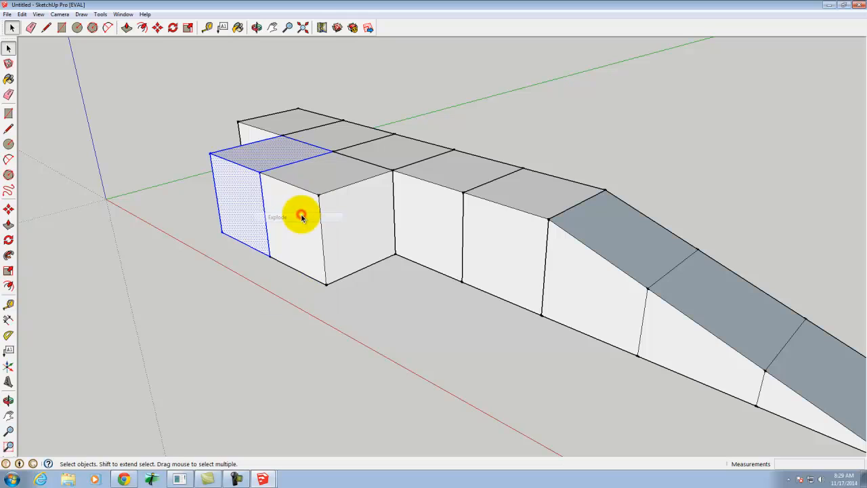
left_click(167, 155)
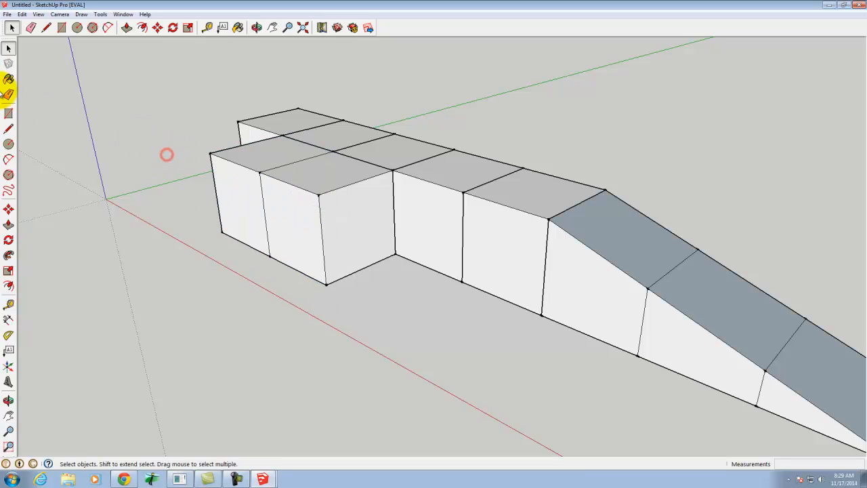
- Draw diagonals across the tops of the two exploded cubes from their shared front corner, plus the matching bottom diagonal on the ramp side
left_click(46, 31)
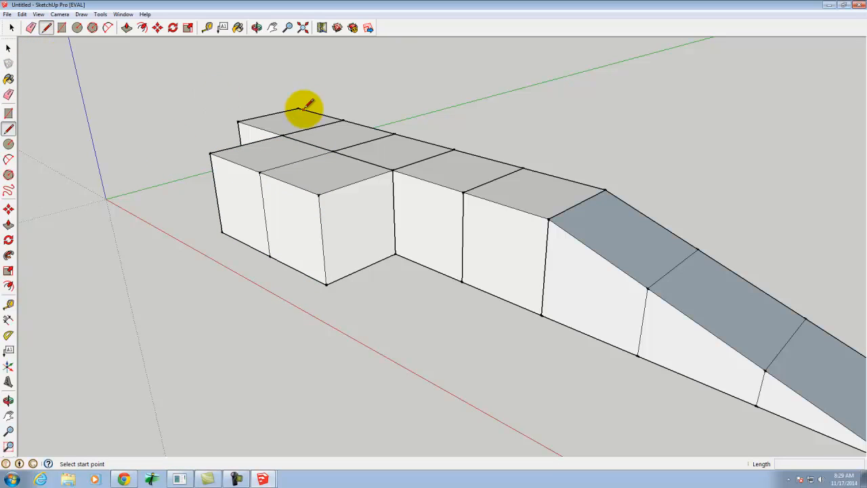
left_click(283, 136)
left_click(261, 172)
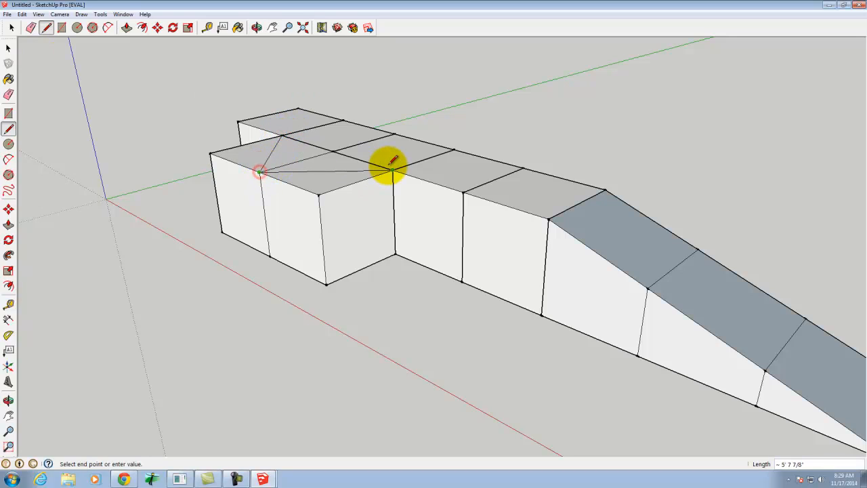
left_click(395, 254)
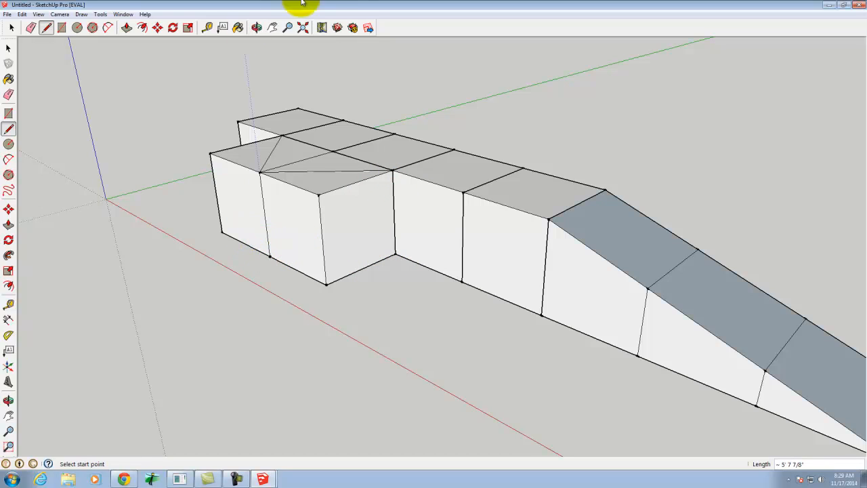
- Delete the faces and edges outside the diagonal on the exploded cube nearer the ramp, leaving a wedge
left_click(258, 28)
left_click_drag(213, 174, 604, 145)
left_click_drag(445, 248, 136, 156)
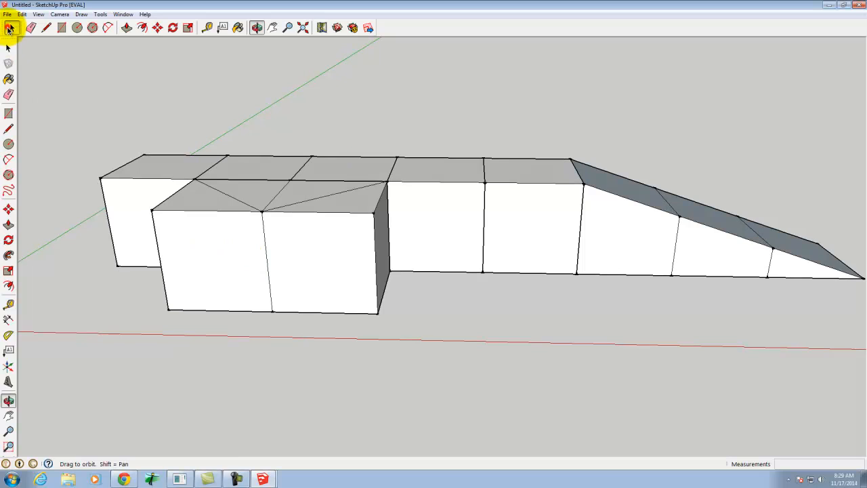
left_click(10, 28)
key("Delete")
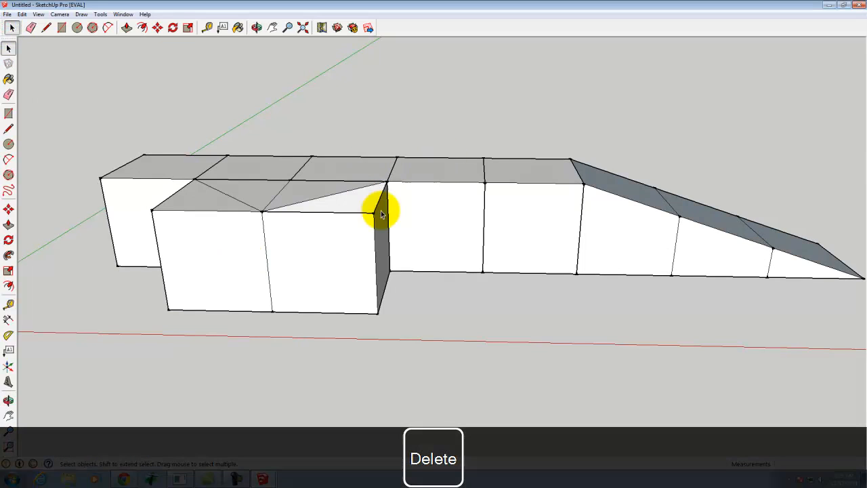
left_click(350, 247)
key("Delete")
left_click(360, 303)
key("Delete")
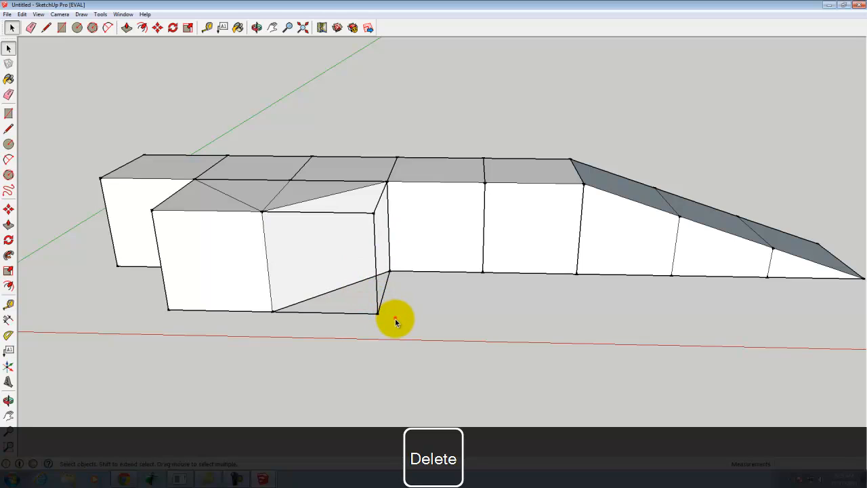
left_click(396, 318)
key("Delete")
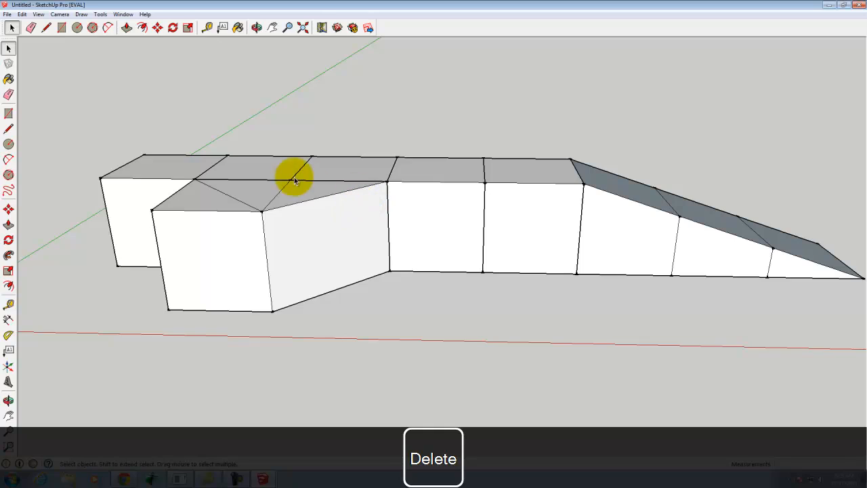
- Delete the other exploded cube's front face, outer top triangle and end face
left_click(190, 251)
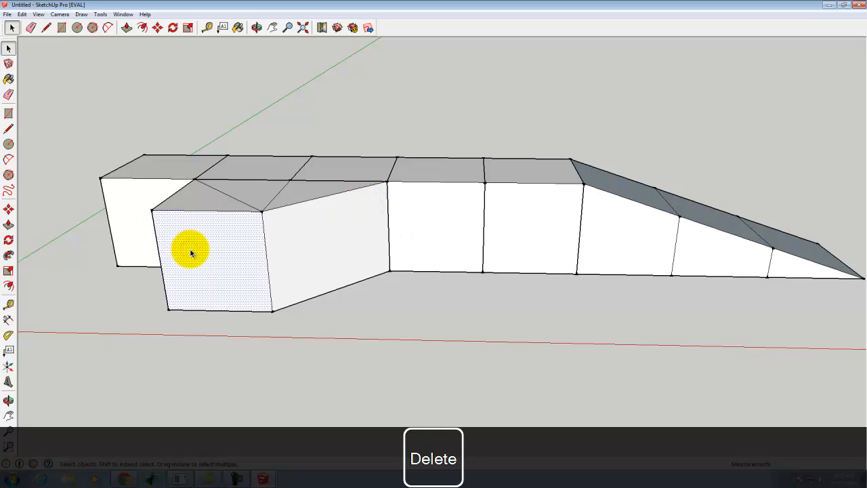
key("Delete")
left_click(189, 205)
key("Delete")
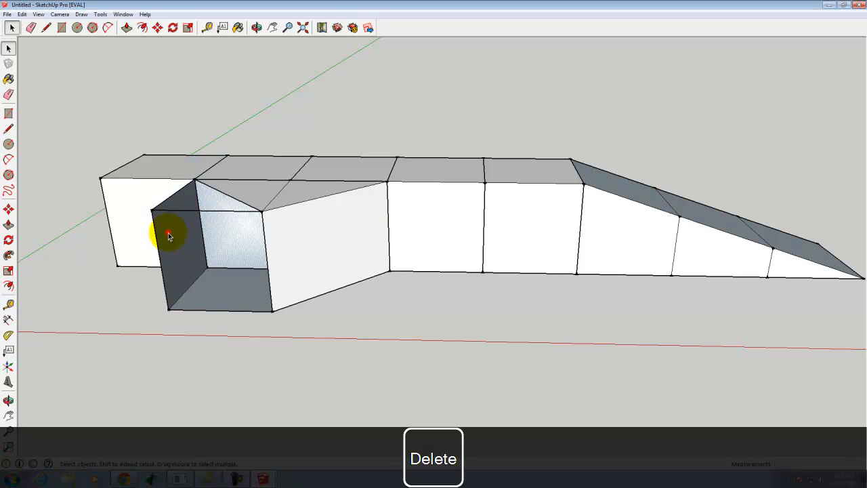
left_click(168, 234)
key("Delete")
left_click(7, 64)
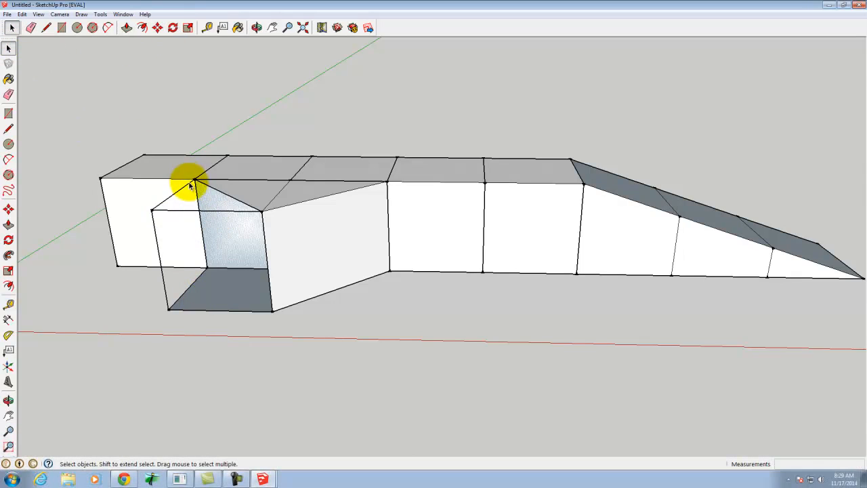
- Draw the bottom diagonal from the row's lower corner to the wedge's lower front corner to close its open side
left_click(257, 27)
left_click_drag(212, 275, 311, 319)
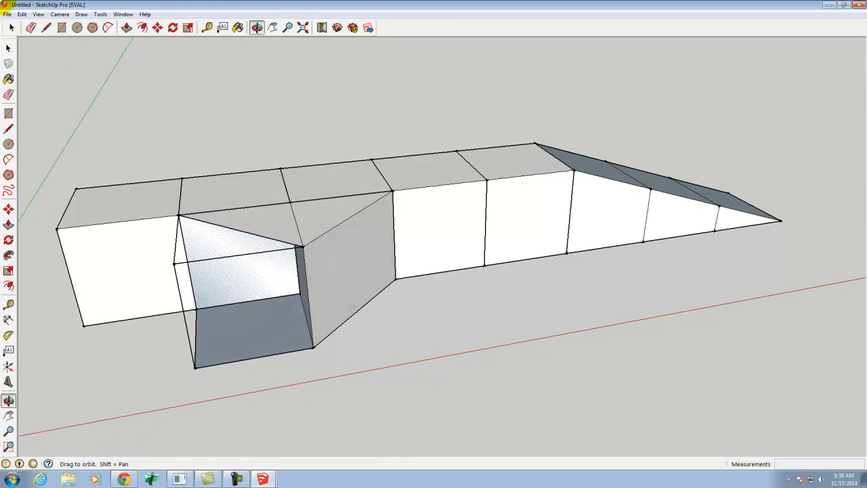
left_click(196, 309)
left_click(314, 346)
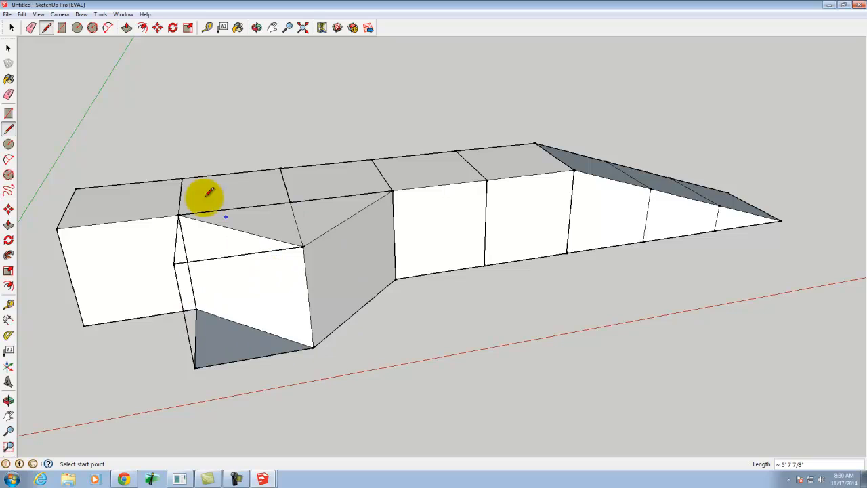
- Delete the leftover bottom triangle and cube edges outside the newly closed side of the wedge
left_click(11, 28)
left_click_drag(212, 379, 178, 352)
key("Delete")
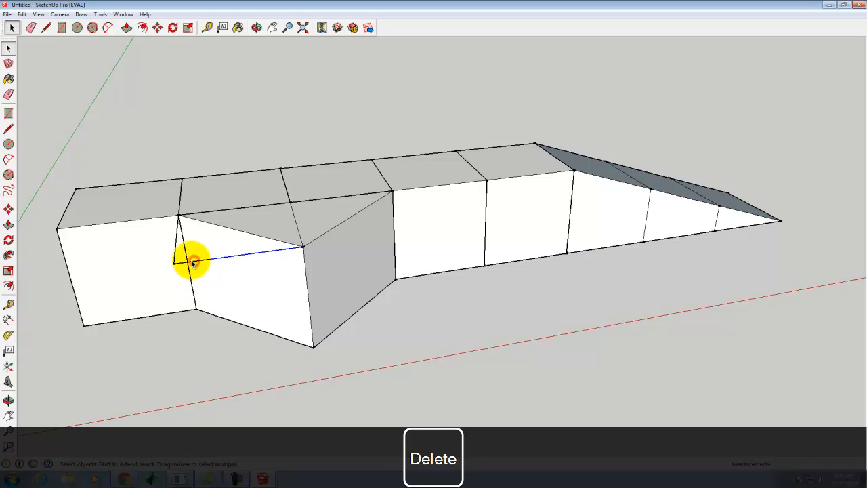
scroll(383, 281, "down", 4)
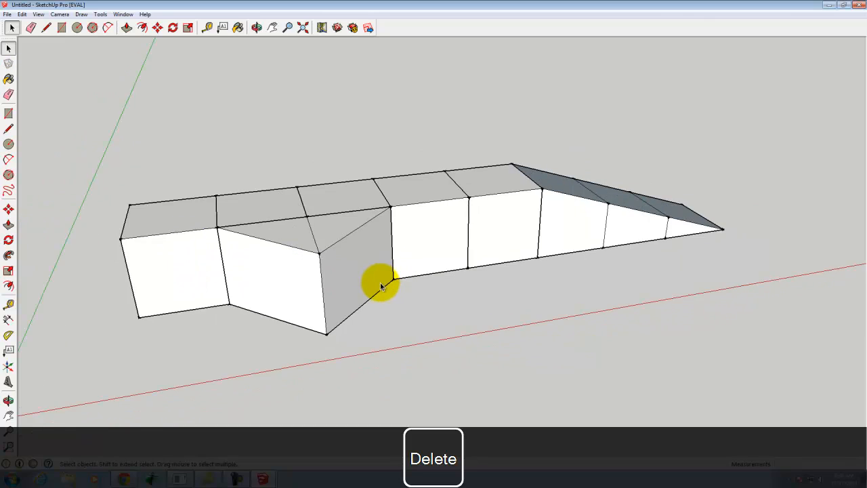
- Select the larger of the two loose cubes away from the row and make it a group
scroll(313, 244, "down", 2)
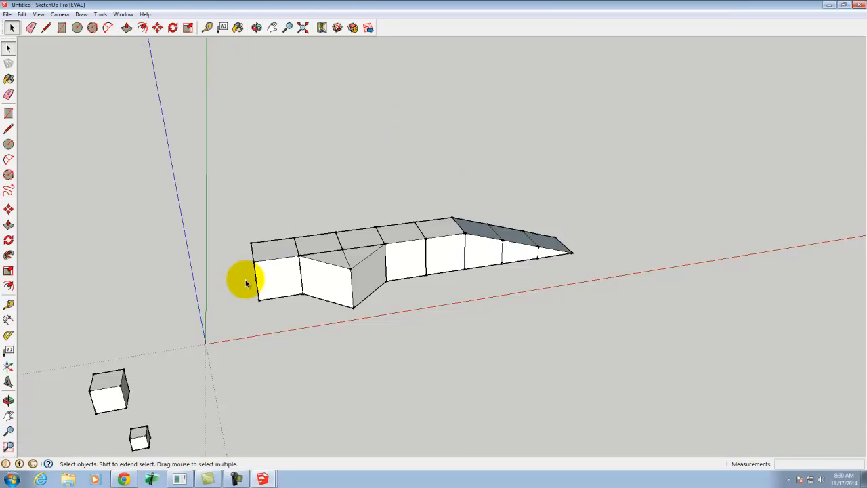
scroll(145, 340, "down", 2)
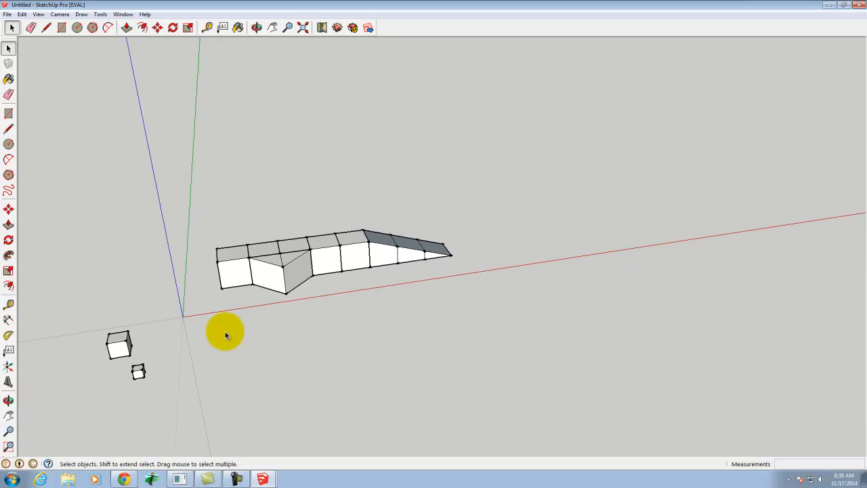
left_click(256, 27)
left_click_drag(316, 344, 162, 267)
scroll(161, 268, "up", 2)
scroll(203, 269, "up", 3)
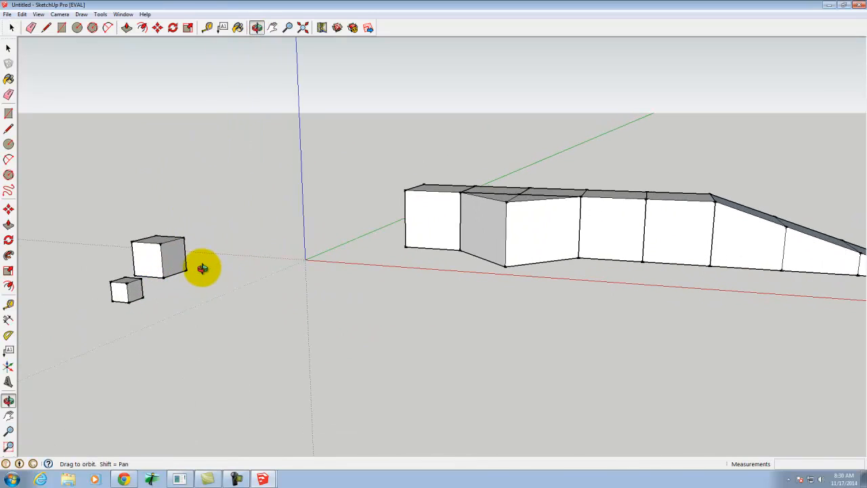
scroll(202, 271, "up", 1)
left_click(8, 53)
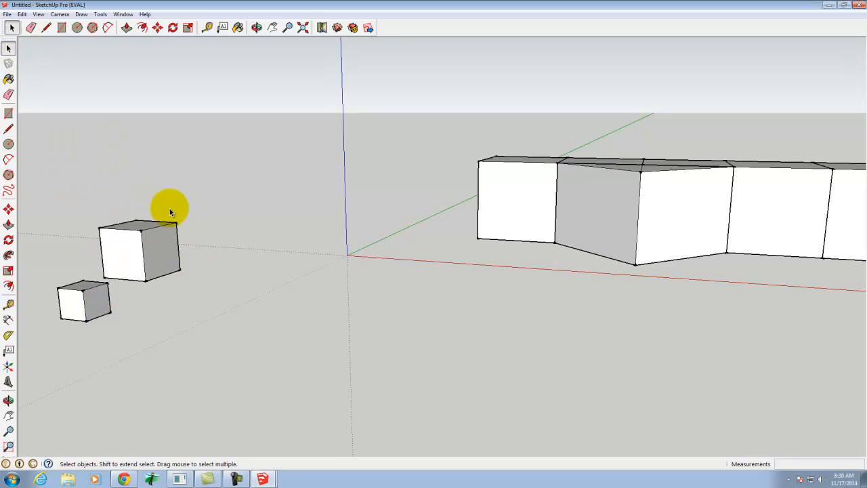
left_click(256, 27)
left_click_drag(280, 93, 174, 257)
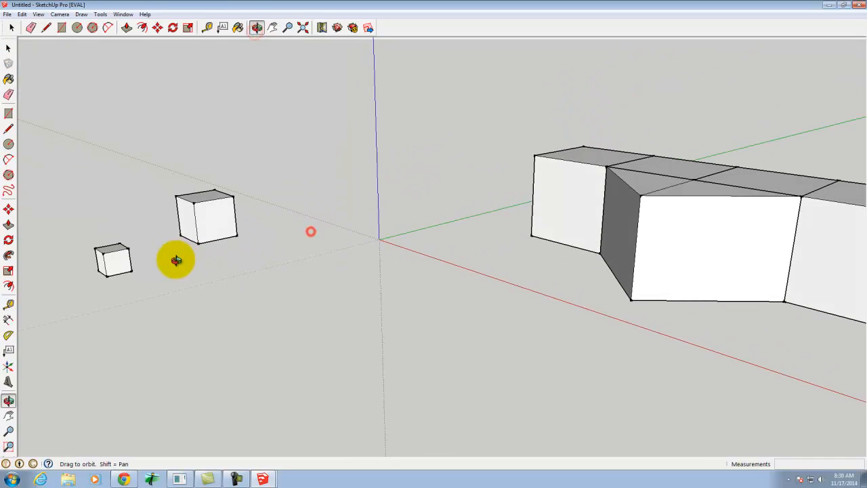
left_click(8, 47)
left_click_drag(291, 308, 290, 300)
right_click(206, 212)
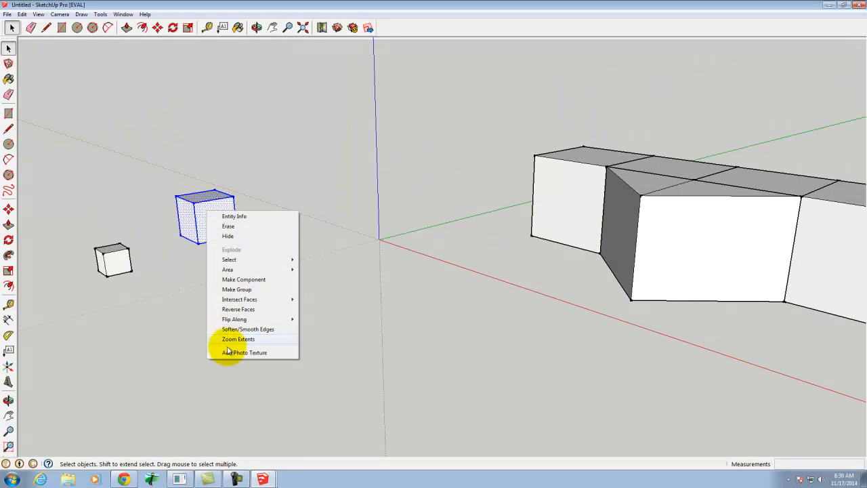
left_click(251, 289)
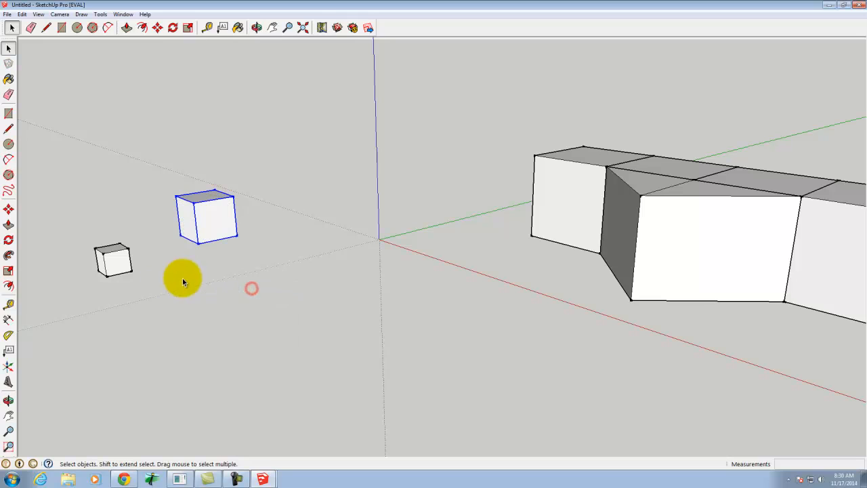
- Select the smaller loose cube and make it a group
left_click_drag(61, 218, 144, 296)
right_click(114, 262)
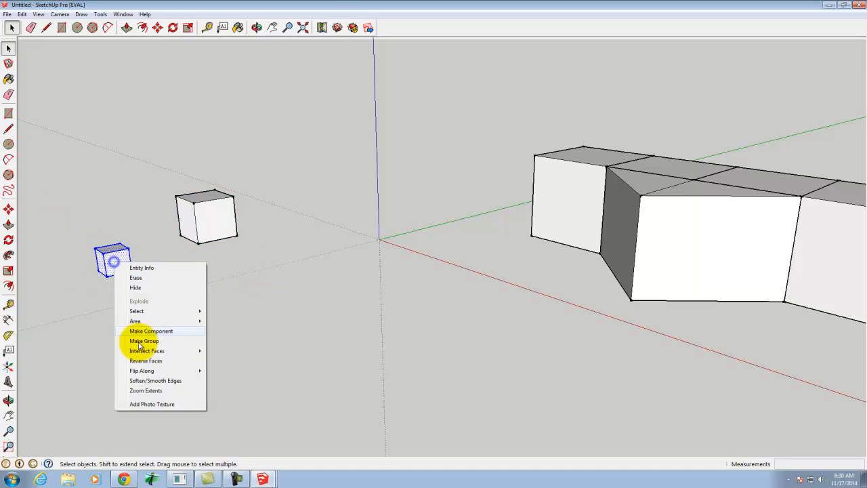
left_click(143, 332)
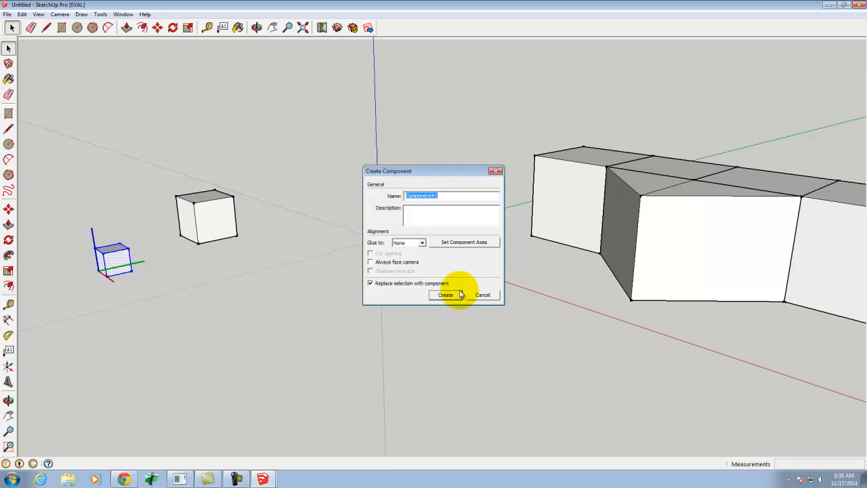
left_click(491, 294)
right_click(117, 257)
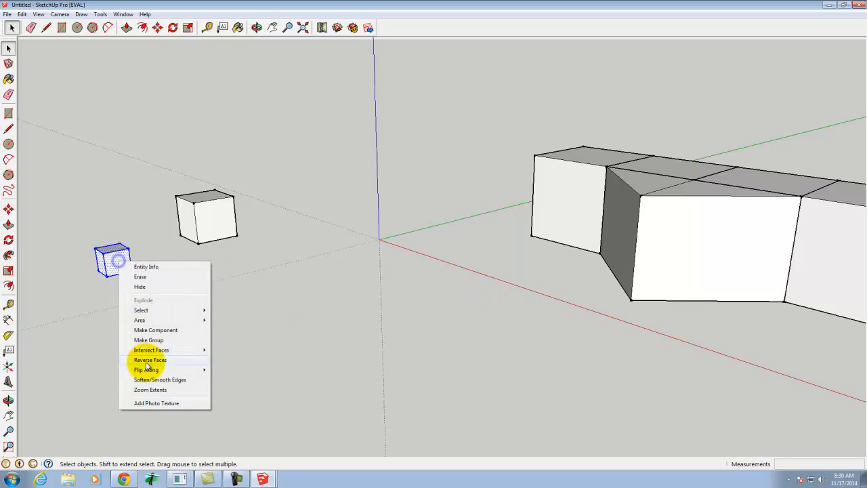
left_click(150, 340)
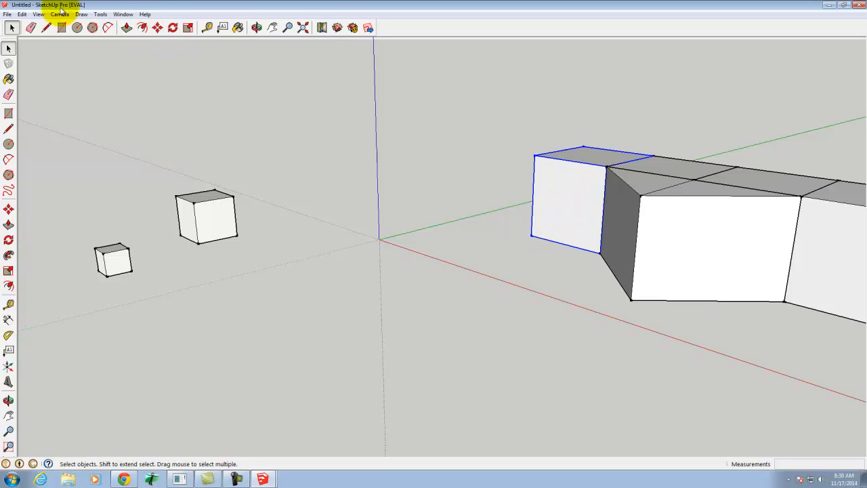
- Copy the cube at the row's flat end and paste it in front of the two loose cubes
left_click(22, 14)
left_click(36, 58)
left_click(22, 15)
left_click(36, 68)
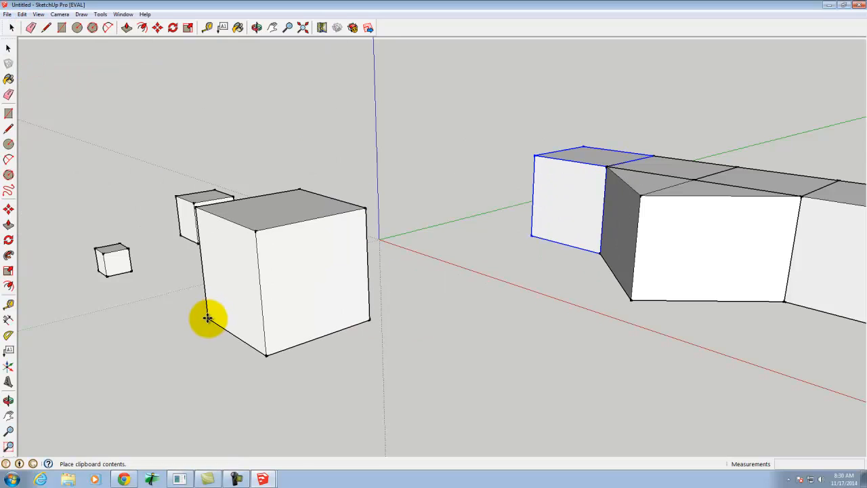
left_click(211, 316)
scroll(290, 281, "down", 6)
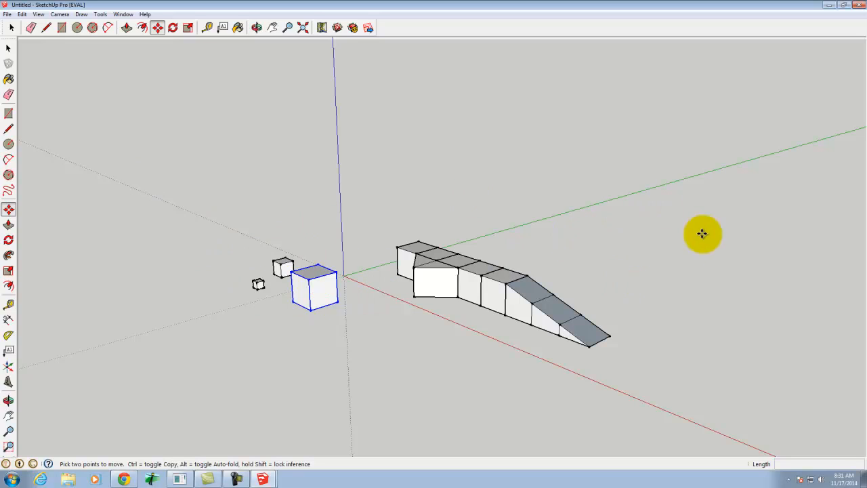
- Select the row's five full cubes, without the ramp, and copy them 4' sideways along the green axis, flush behind the row
left_click(8, 47)
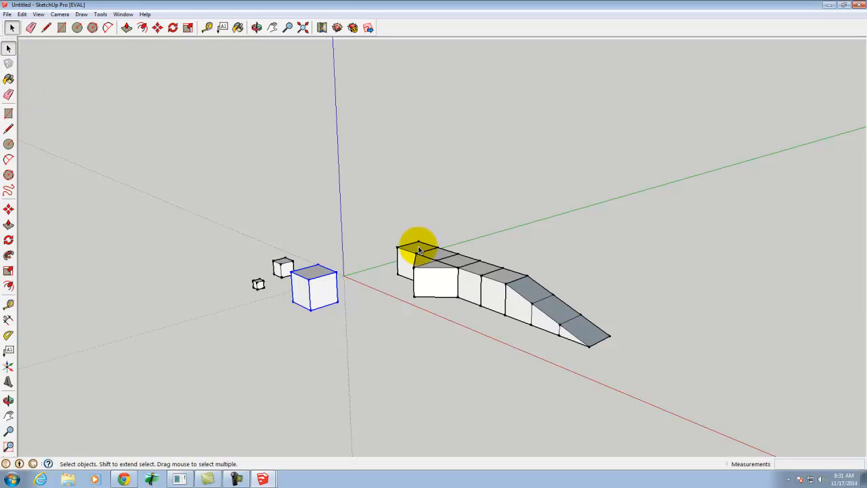
left_click(458, 260, "shift")
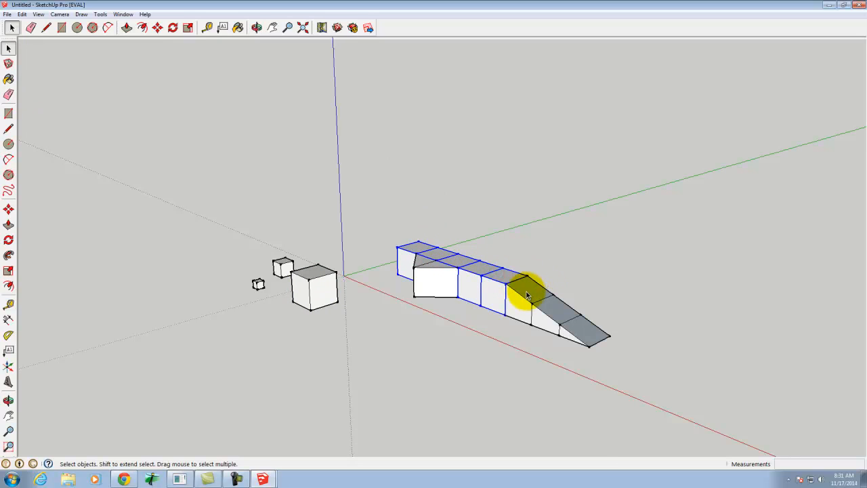
left_click(157, 27)
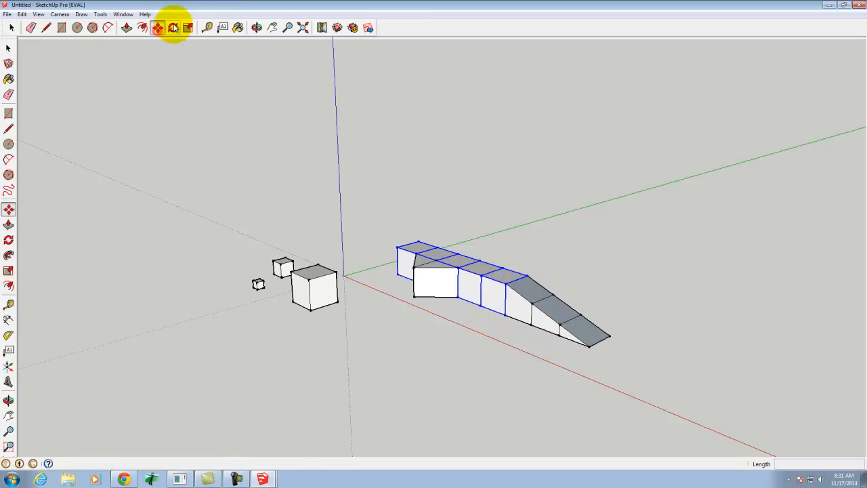
left_click(400, 246)
key("ctrl")
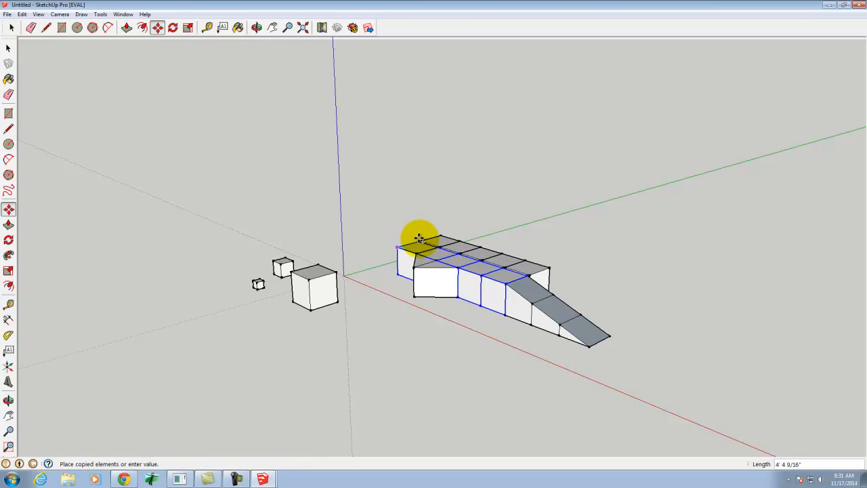
left_click(420, 242)
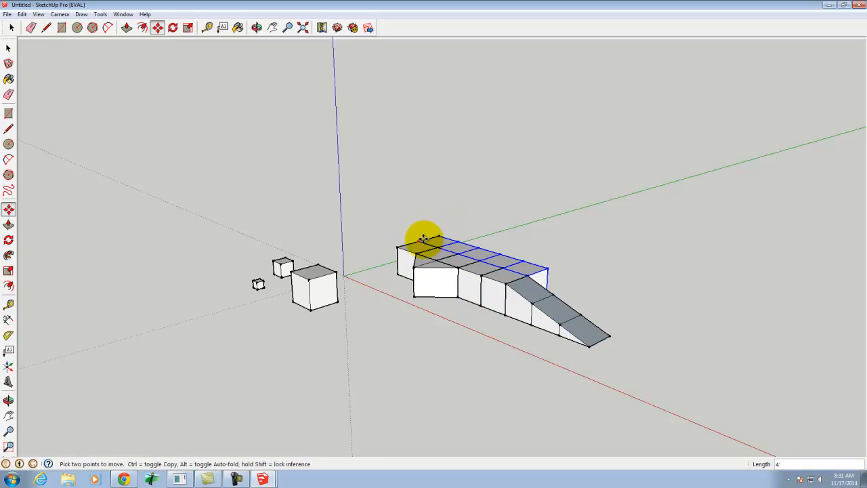
- Make five more copies of the selected row of cubes along the green axis, each 4' further and flush behind the last
left_click(442, 232)
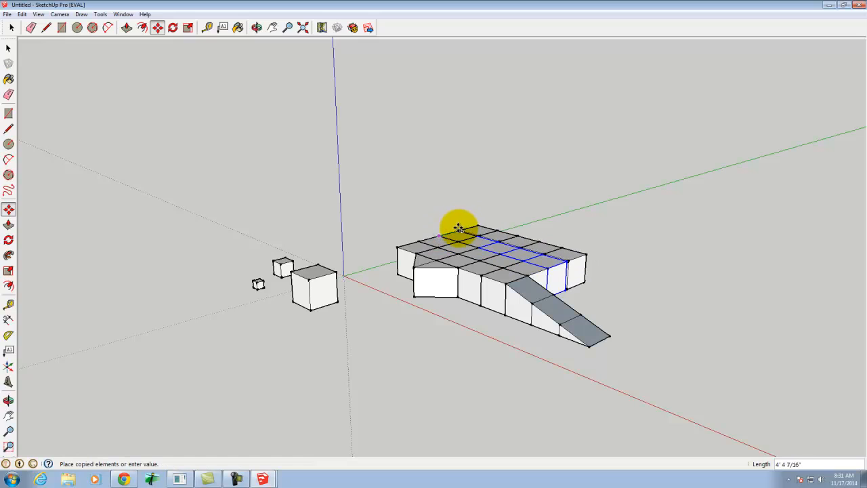
left_click(458, 229)
key("ctrl")
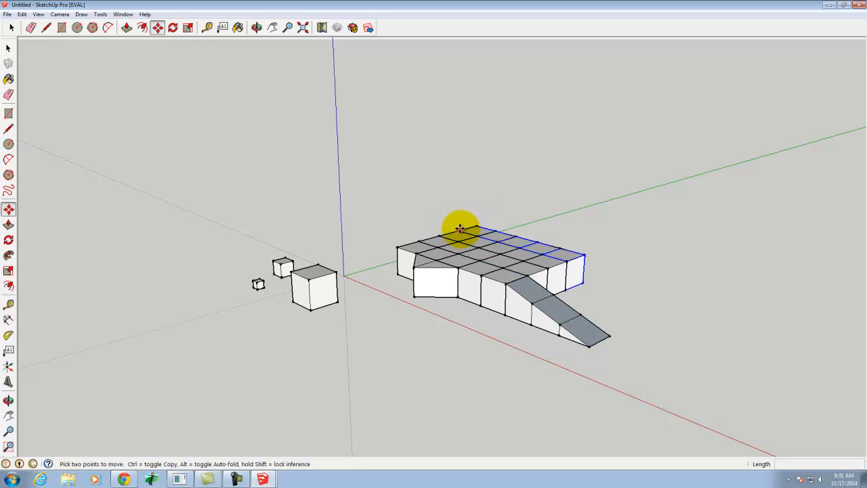
left_click(461, 229)
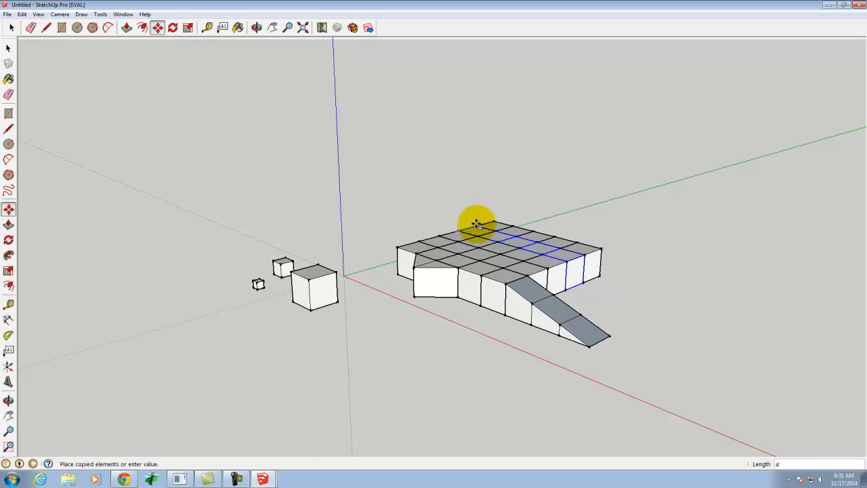
left_click(476, 224)
key("ctrl")
left_click(480, 224)
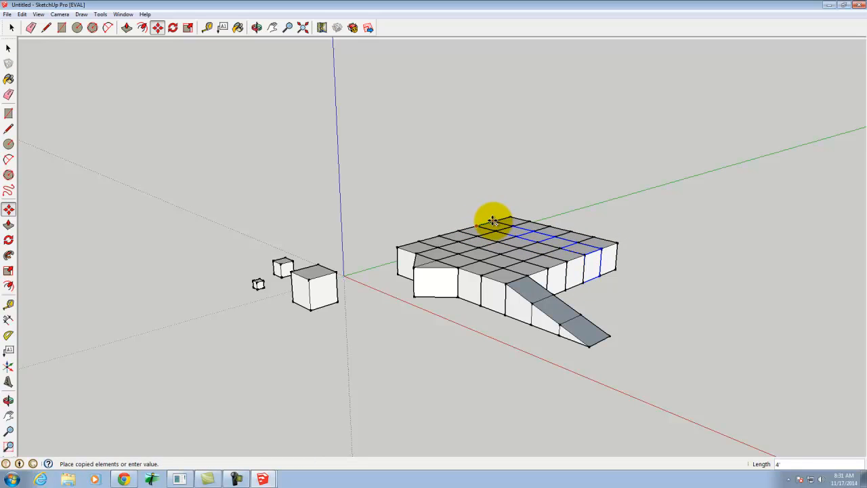
left_click(493, 221)
key("ctrl")
left_click(495, 219)
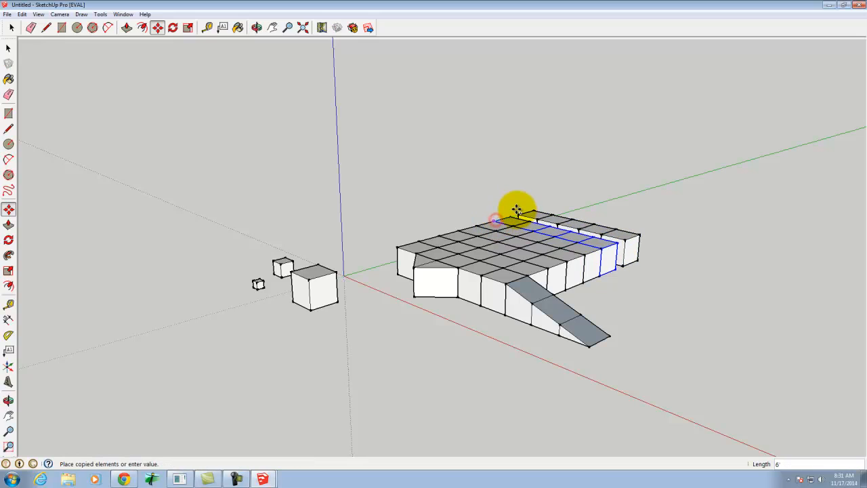
left_click(508, 217)
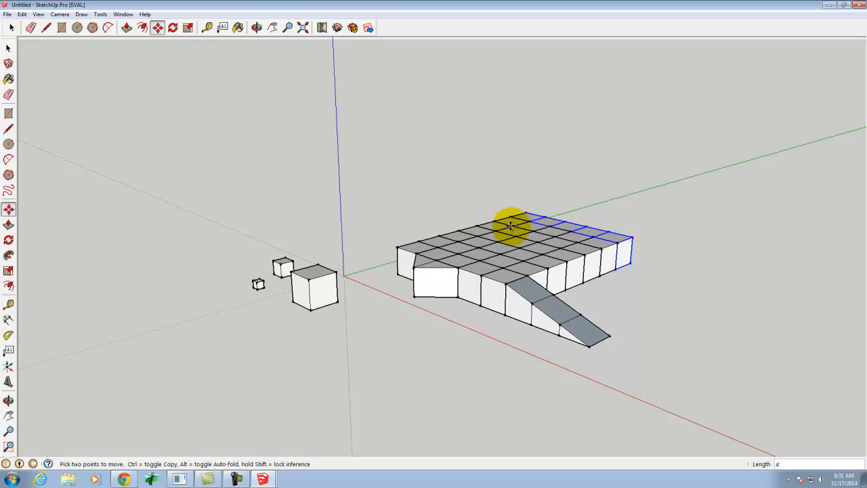
- Select the six end cubes of the rows behind the ramp's row and copy them 4' along the red axis, flush beside the ramp
left_click(9, 48)
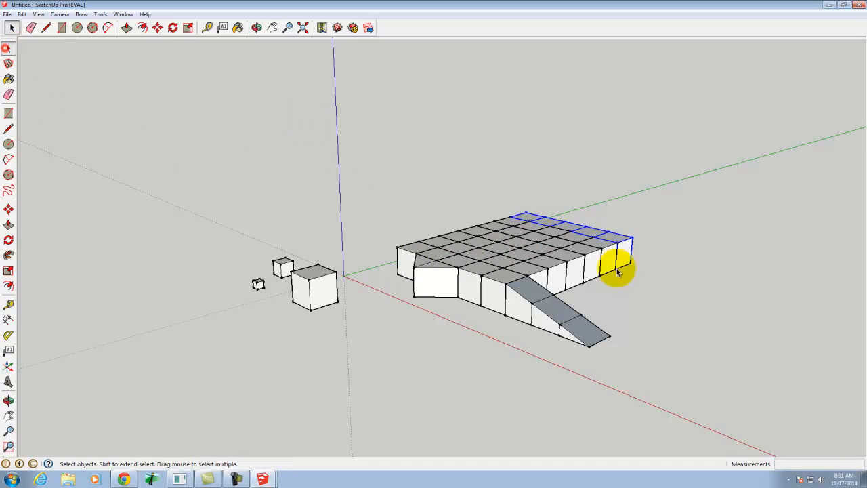
left_click(648, 270)
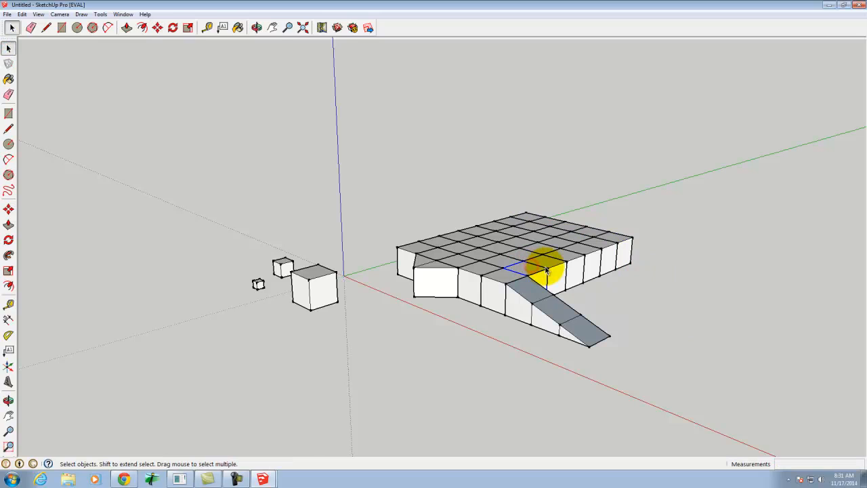
left_click(562, 263, "shift")
left_click(573, 257, "shift")
left_click(592, 251, "shift")
left_click(606, 246, "shift")
left_click(633, 241, "shift")
left_click(157, 27)
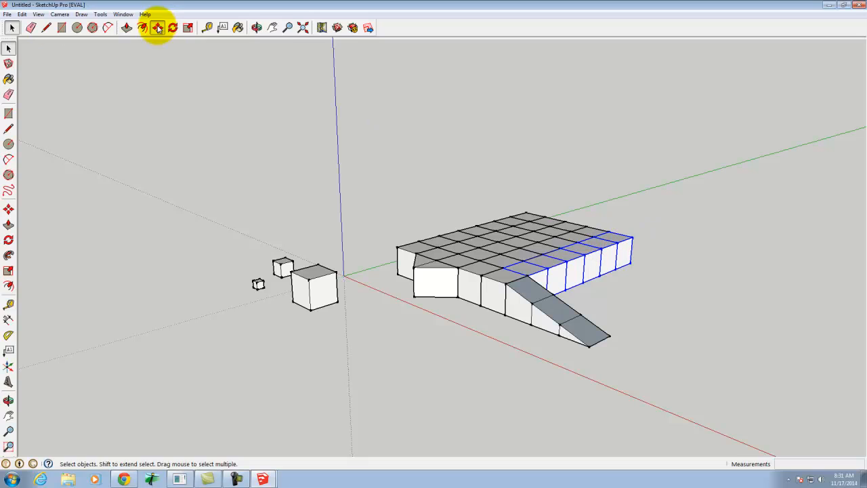
left_click(505, 268)
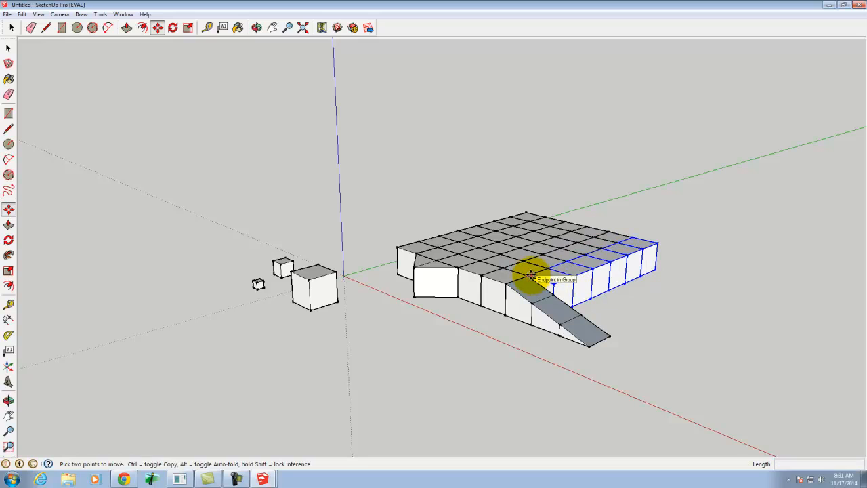
- Copy the six selected cubes two more times along the red axis, 4' apart, to extend the platform to the ramp's foot, and deselect them
key("ctrl")
left_click(557, 283)
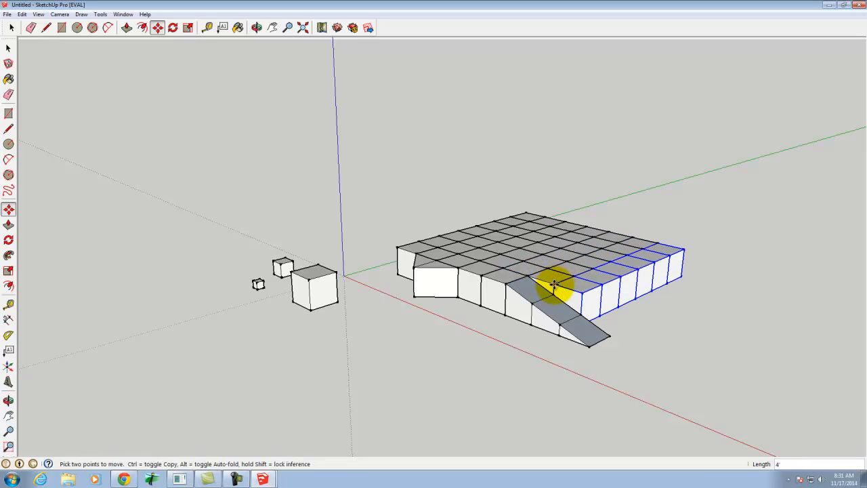
left_click(554, 285)
left_click(583, 291)
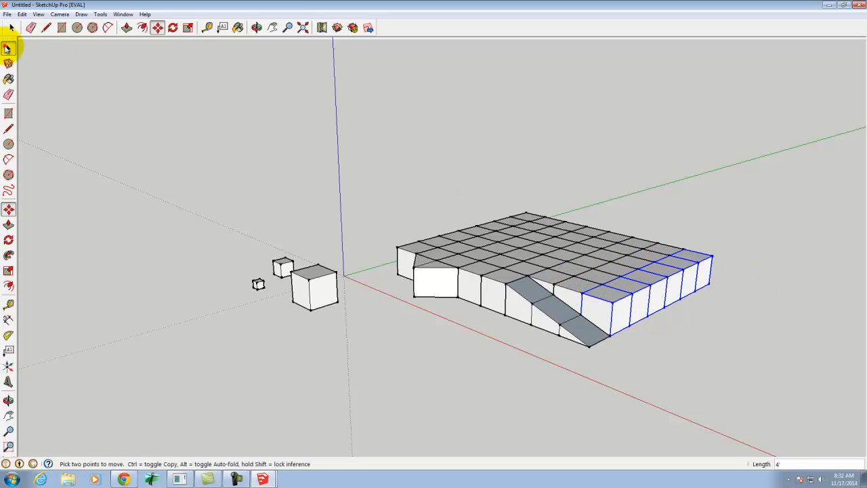
left_click(8, 47)
left_click(356, 98)
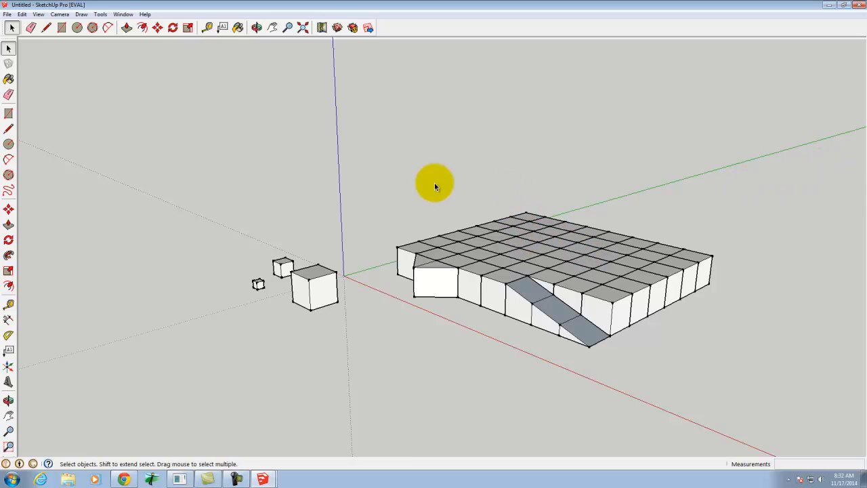
- Copy the middle-sized loose cube onto the platform's top, setting its bottom corner on a grid corner near the wedge end
left_click(494, 247)
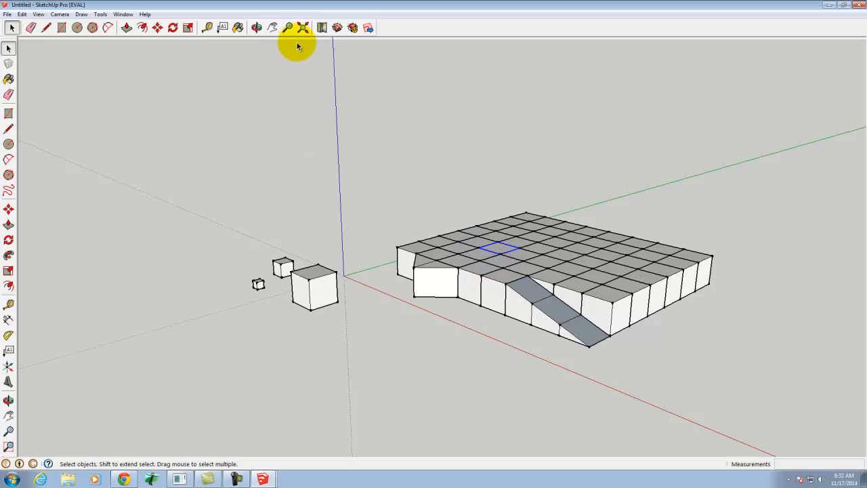
left_click(256, 28)
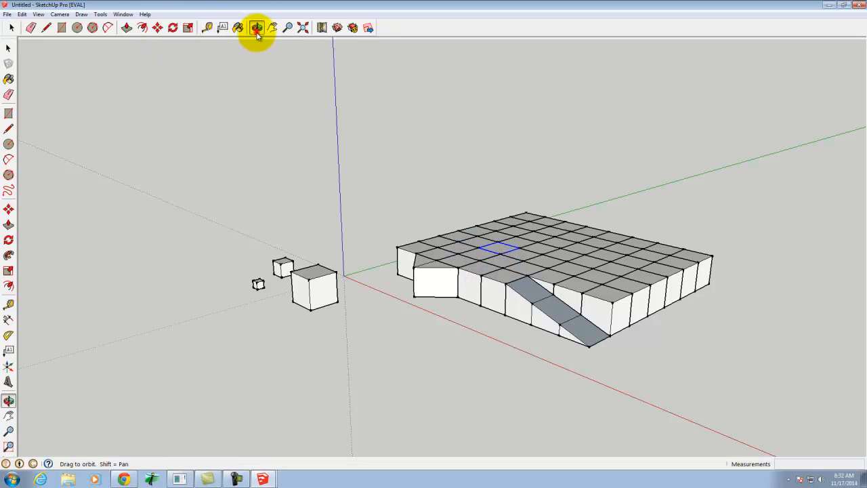
left_click_drag(387, 184, 360, 289)
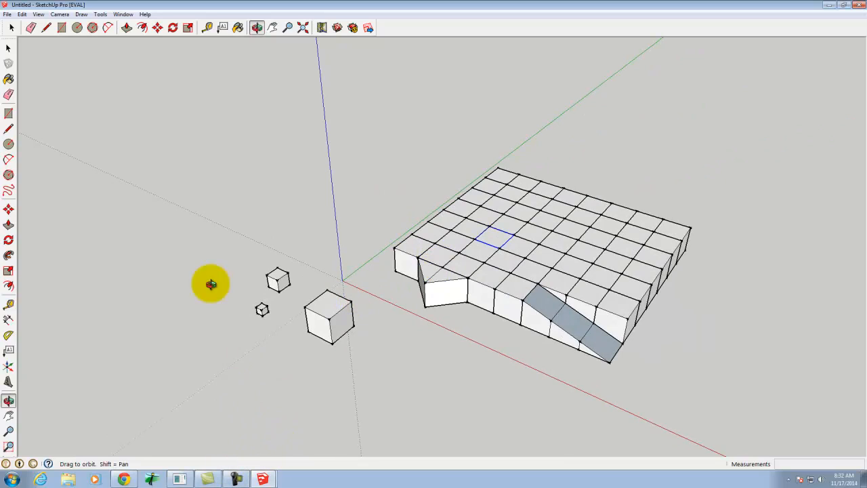
right_click(8, 163)
left_click(34, 92)
left_click(8, 48)
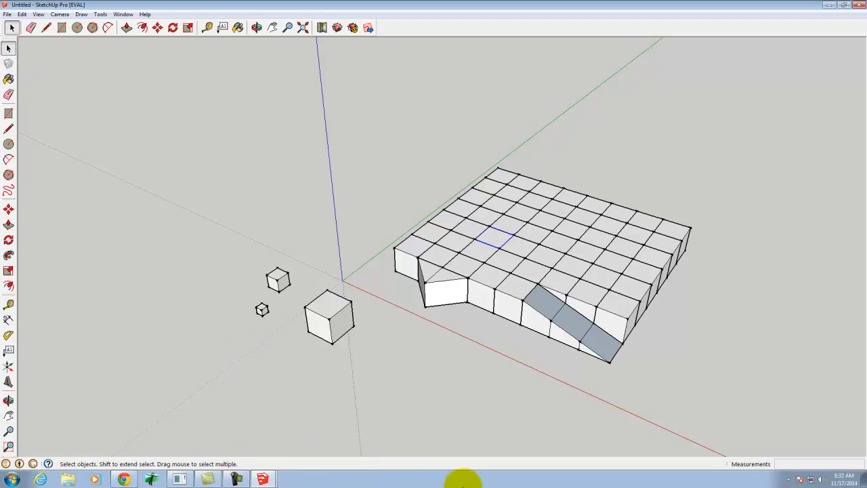
left_click(278, 282)
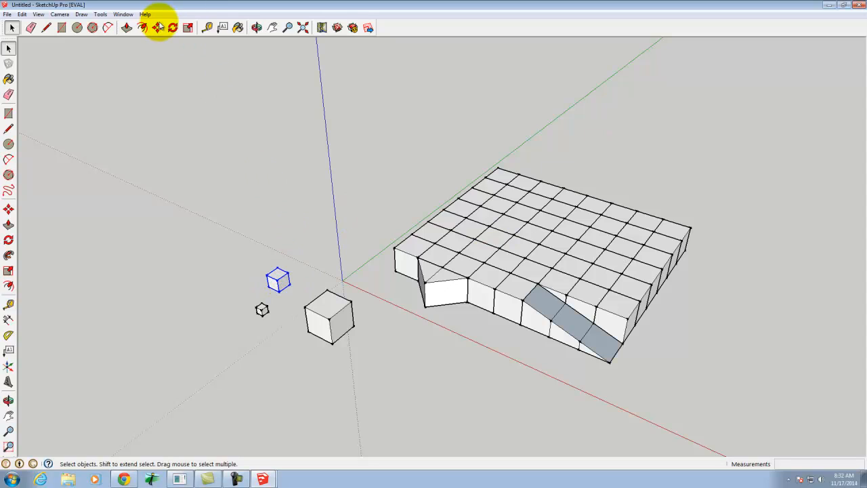
left_click(157, 27)
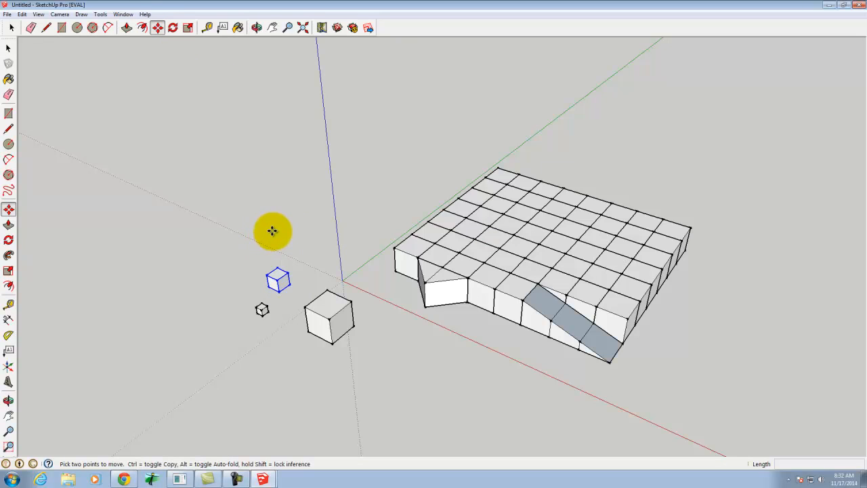
key("ctrl")
left_click(279, 291)
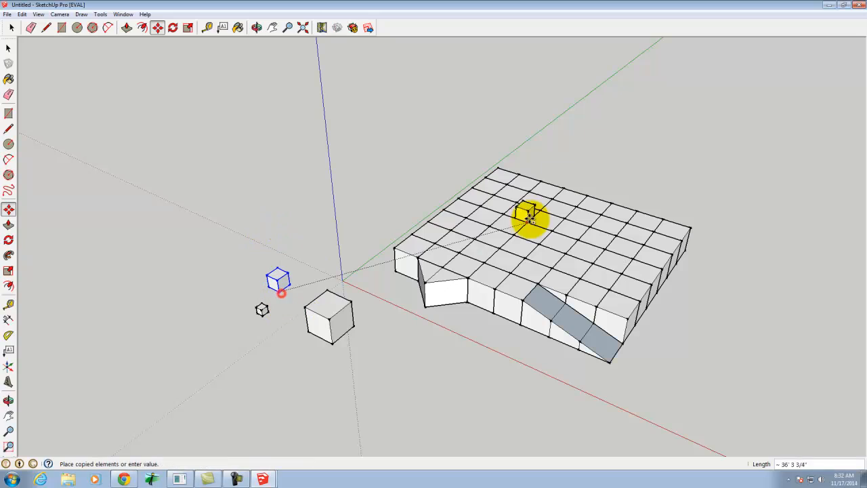
left_click(477, 235)
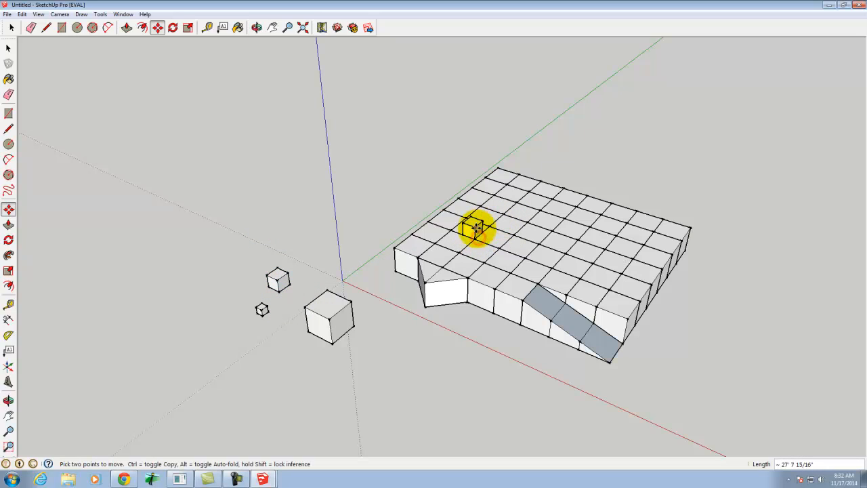
- Copy the cube on the platform 6' along the red axis, towards the platform's edge
key("ctrl")
left_click(465, 234)
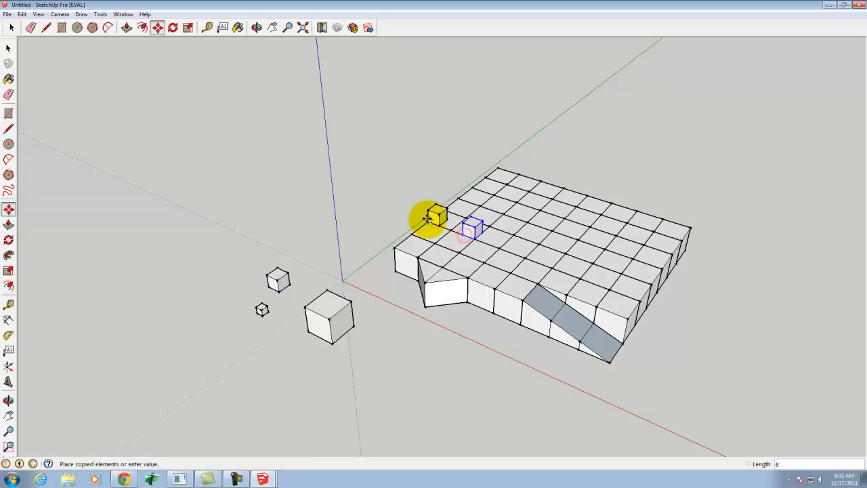
left_click(431, 218)
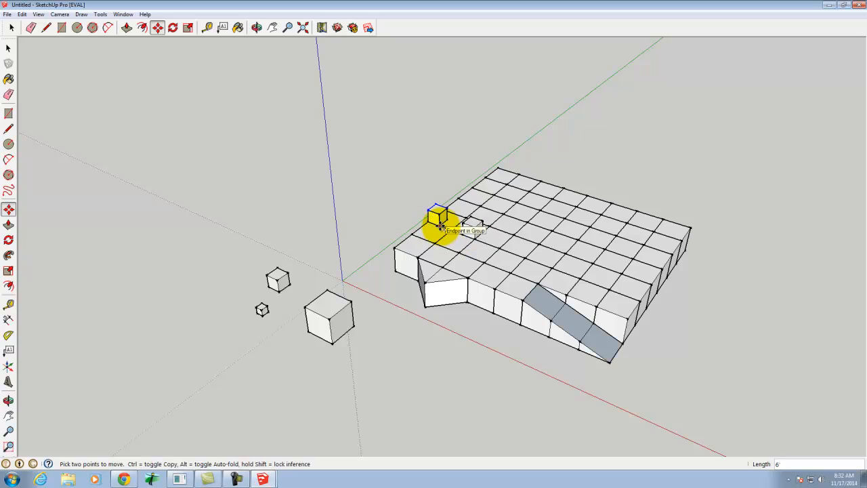
- Stack four copies of the edge cube straight up in 2' increments to form a five-cube tower
key("ctrl")
left_click(440, 227)
left_click(440, 216)
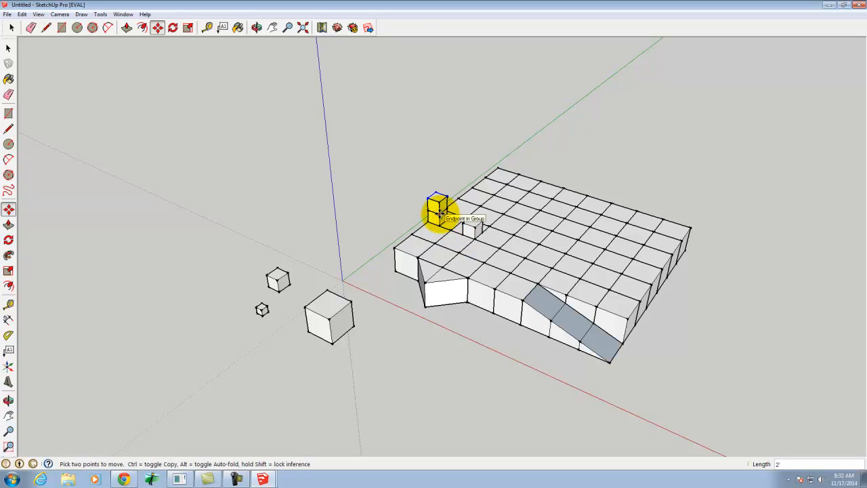
key("ctrl")
left_click(440, 214)
left_click(439, 201)
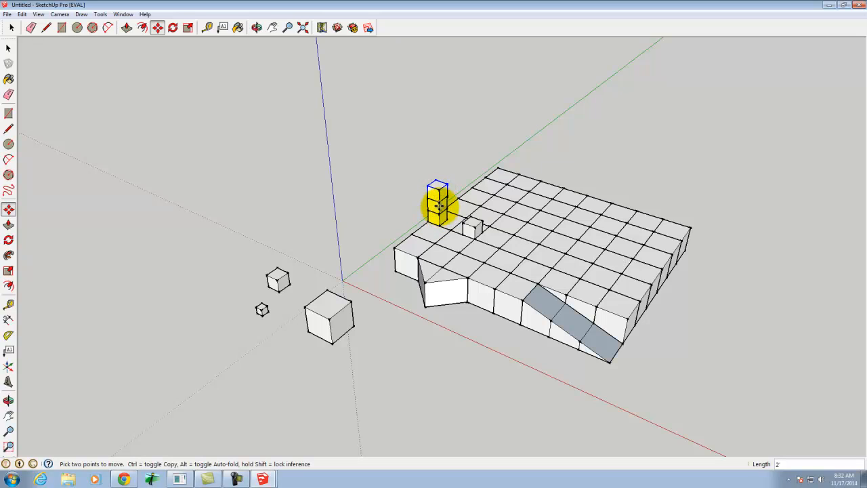
left_click(439, 203)
left_click(439, 203)
key("ctrl")
left_click(439, 203)
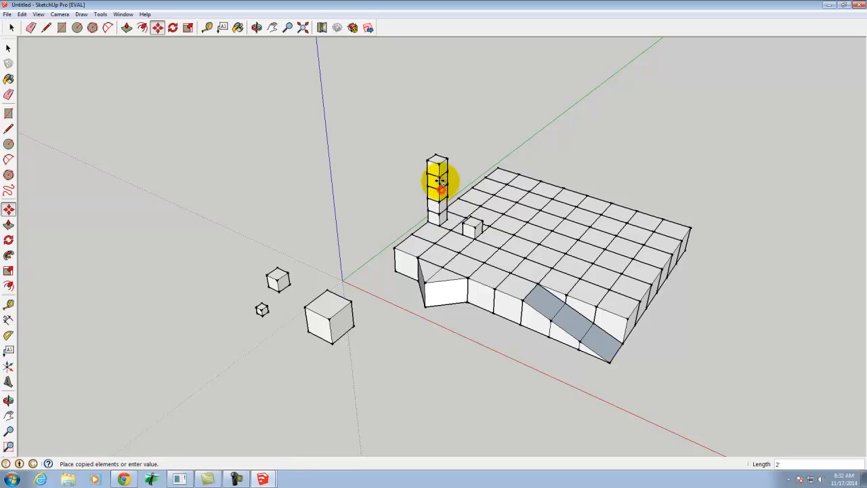
left_click(439, 178)
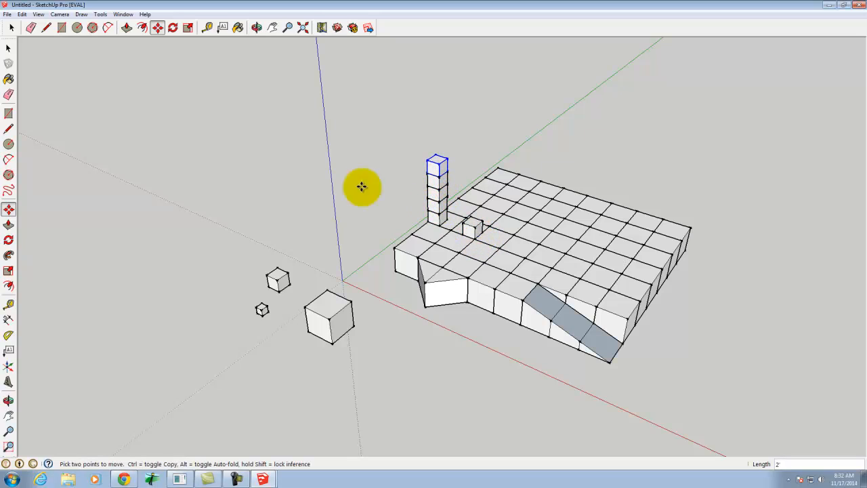
- Select the other small cube on the platform and stack four copies straight up, 2' apart, to make a matching five-cube tower
left_click(8, 49)
left_click(471, 227)
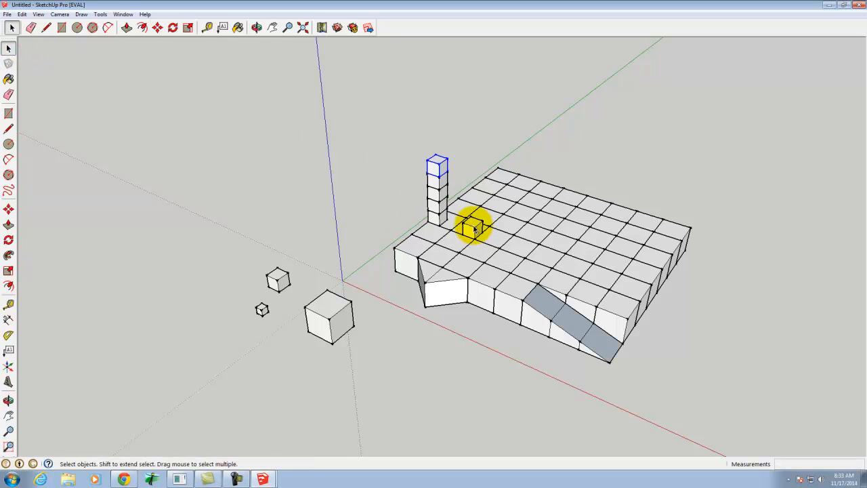
left_click(157, 28)
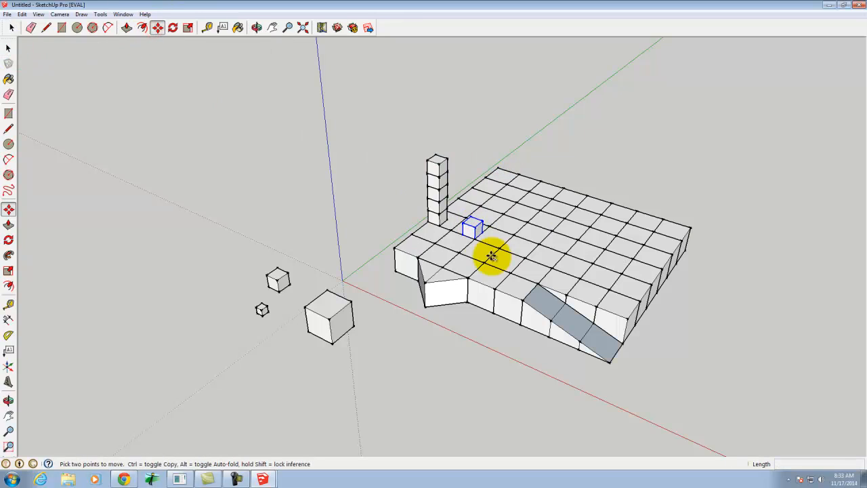
left_click(476, 238)
key("ctrl")
left_click(477, 229)
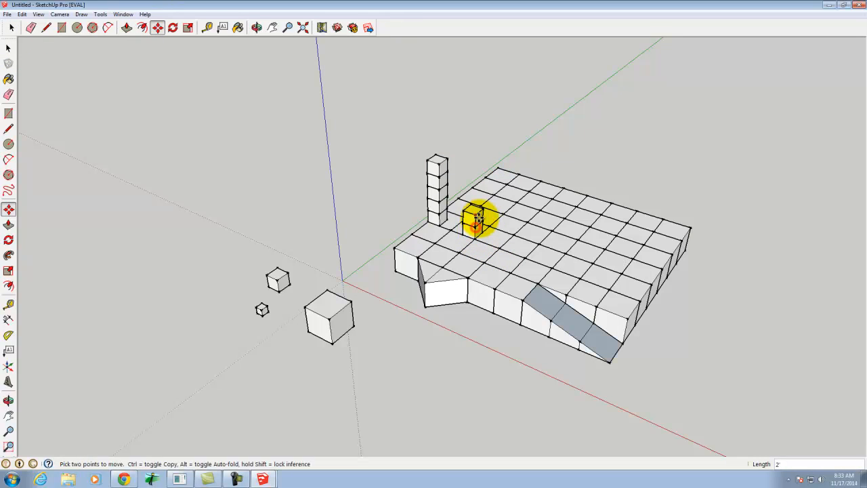
left_click(477, 227)
left_click(477, 212)
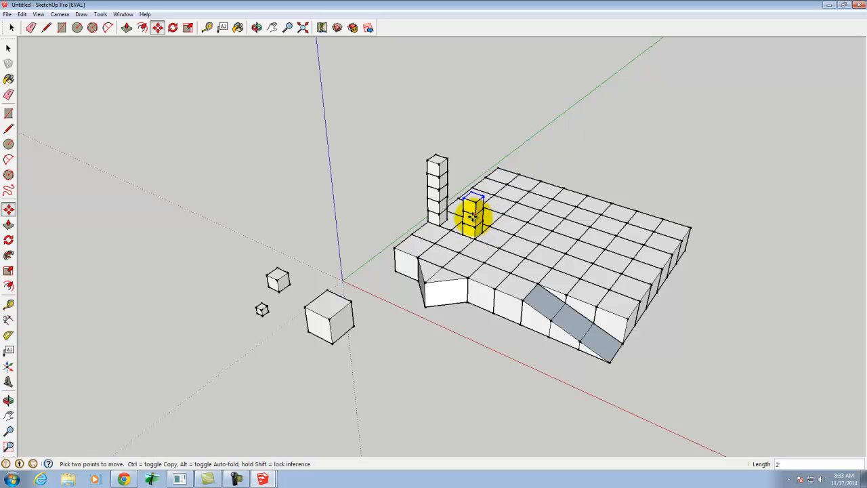
left_click(476, 208)
left_click(476, 204)
left_click(476, 193)
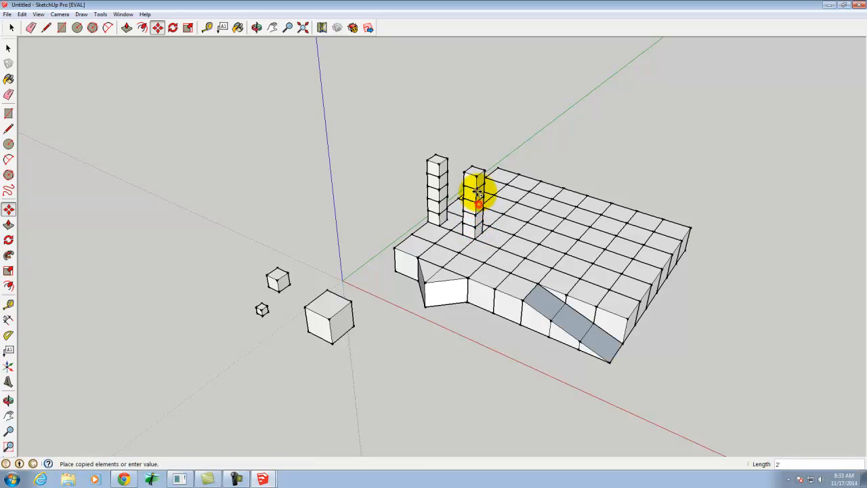
left_click(477, 191)
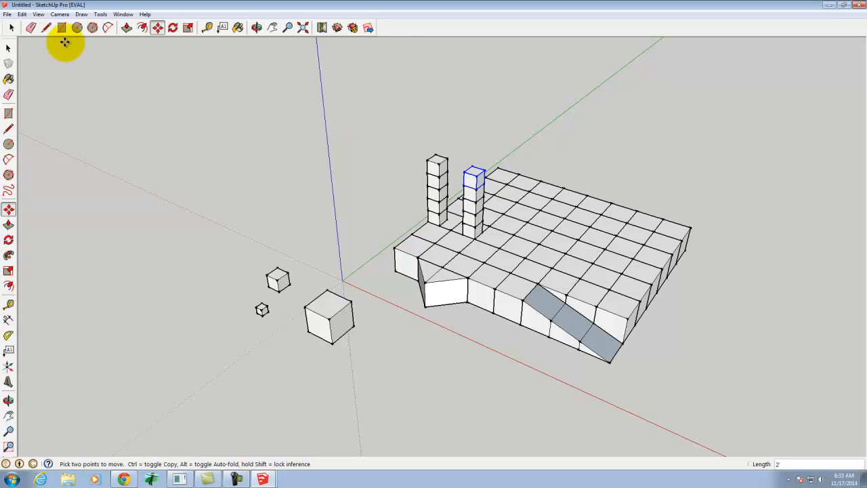
- Outline a 4' by 2' rectangle with the Line tool between the top cubes of the two towers
left_click(47, 29)
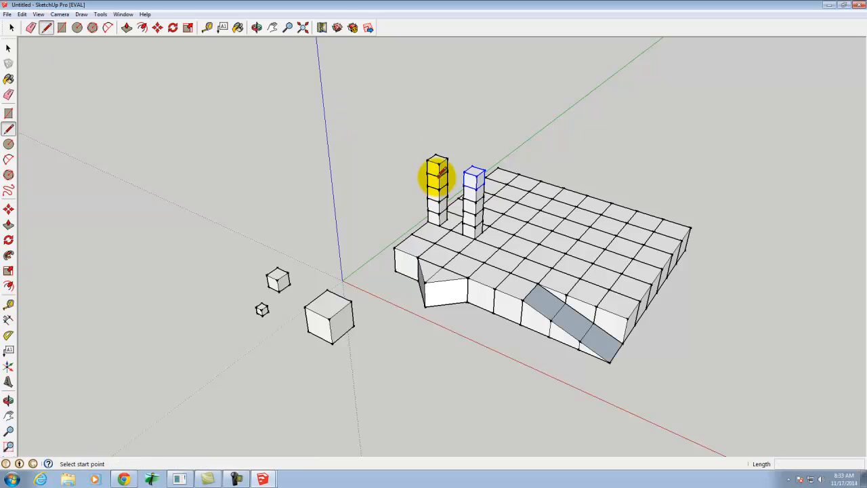
left_click(437, 175)
left_click(464, 184)
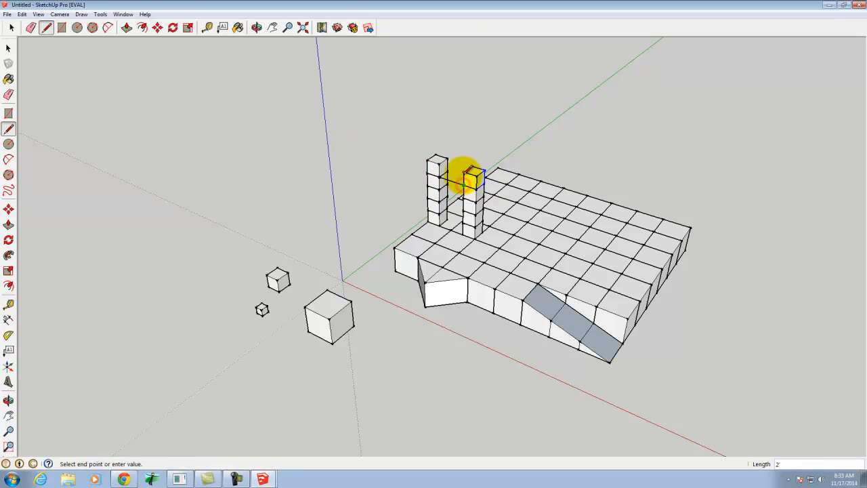
left_click(470, 169)
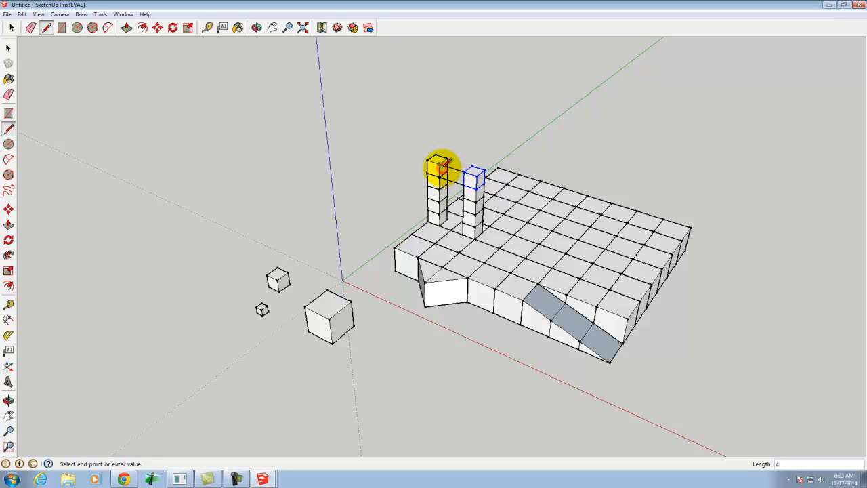
- Draw the top edge between the two cube columns to fill in the front and top faces of the lintel
left_click(439, 164)
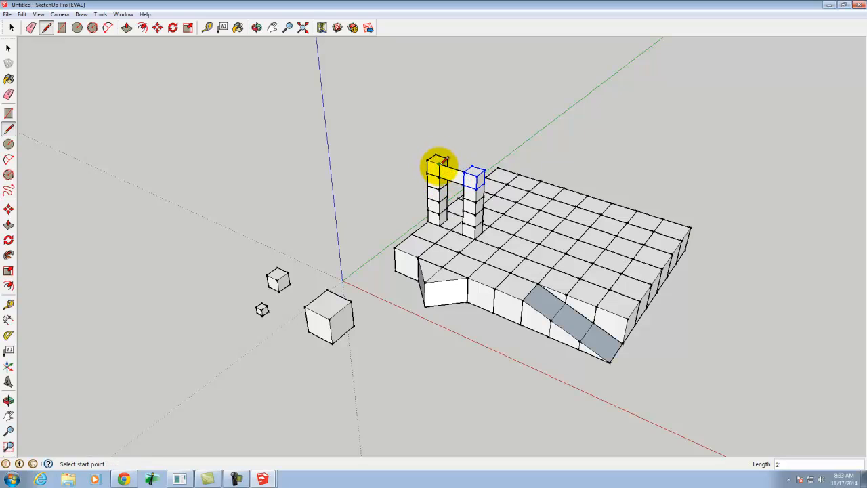
left_click(442, 163)
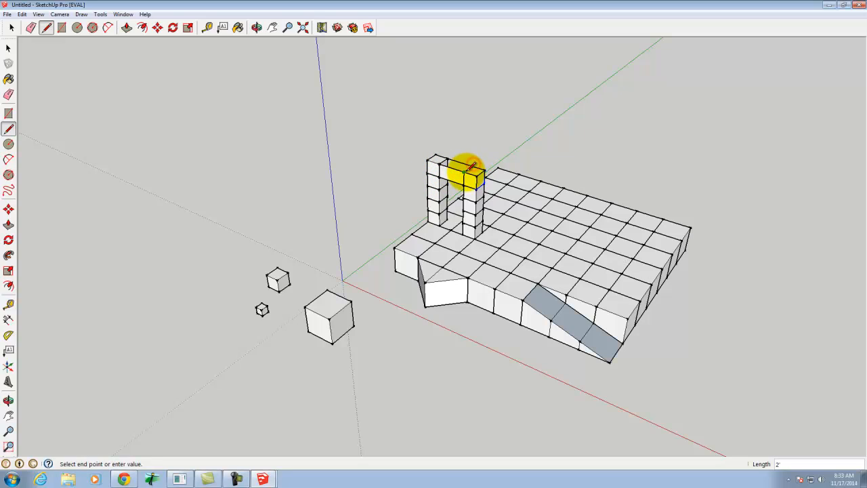
left_click(467, 170)
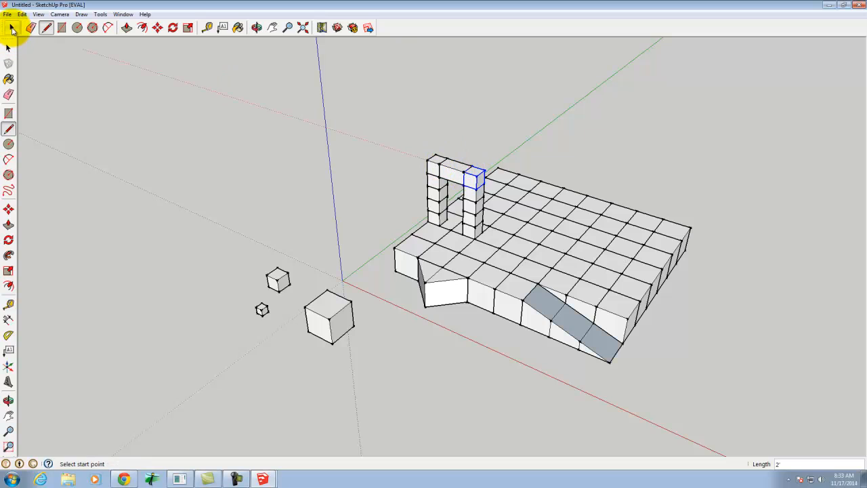
- Draw the upper and lower edges between the columns on the back side to close the lintel's rear face
left_click(256, 27)
left_click_drag(588, 141, 504, 202)
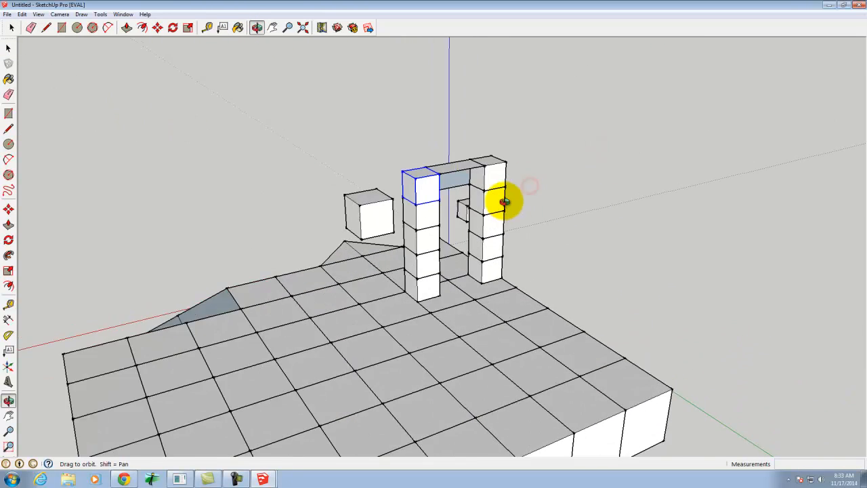
scroll(488, 190, "up", 5)
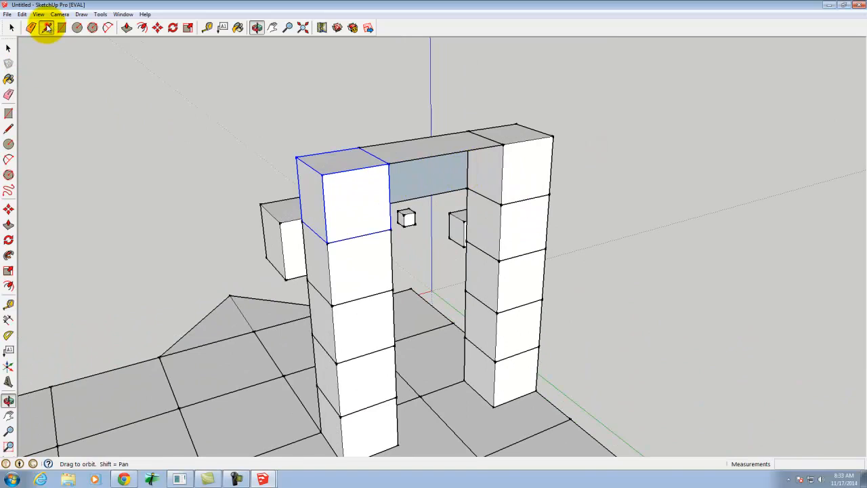
left_click(47, 27)
left_click(389, 164)
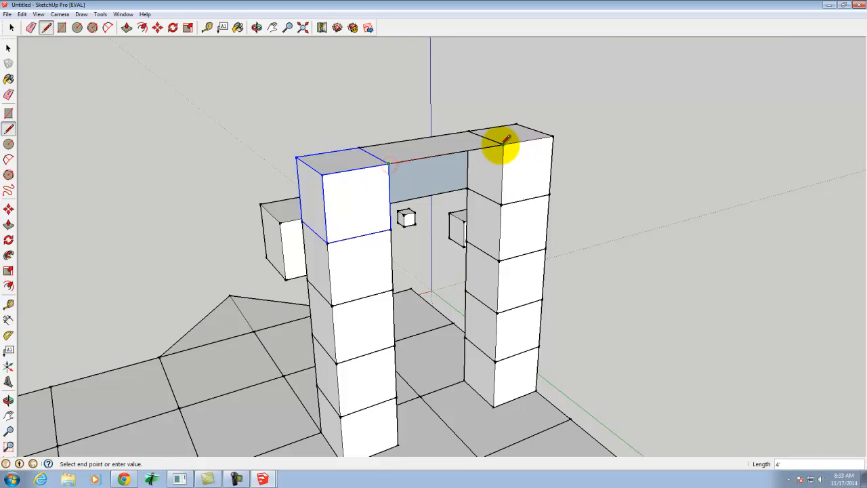
left_click(502, 144)
left_click(501, 204)
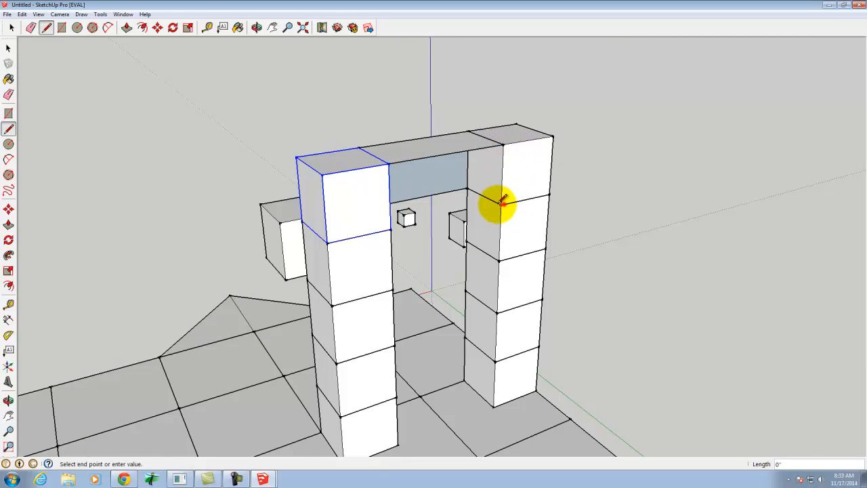
left_click(390, 231)
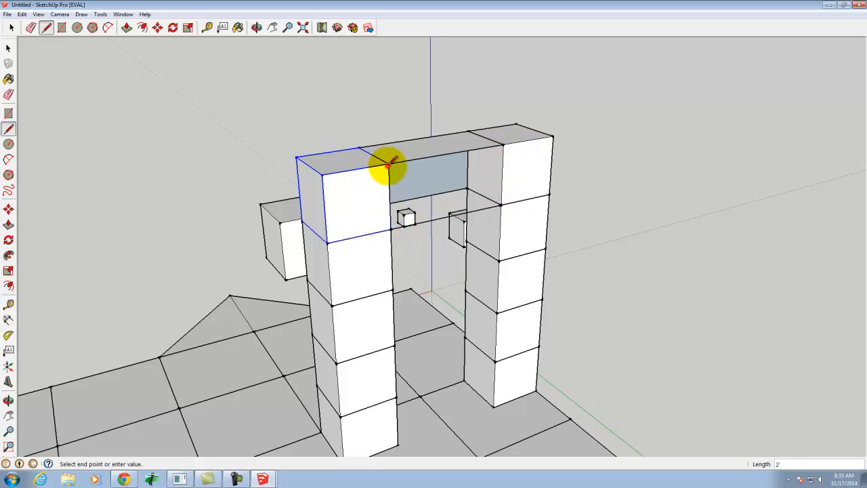
left_click(503, 145)
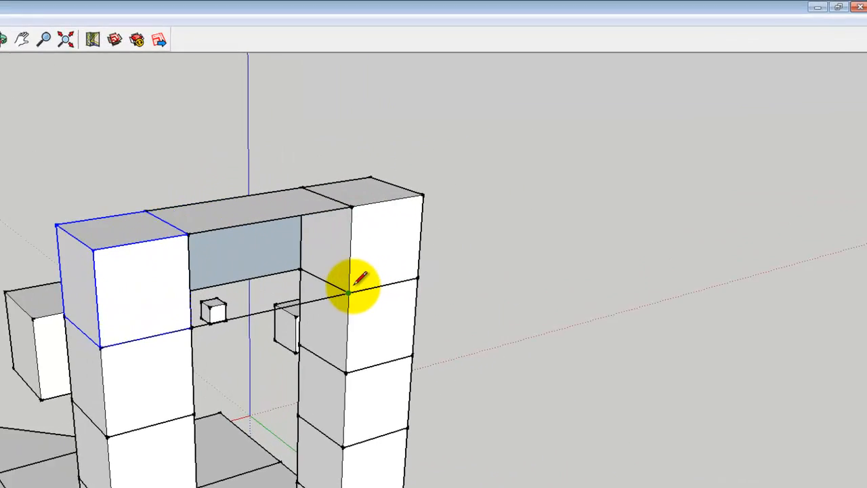
left_click(348, 292)
left_click(352, 207)
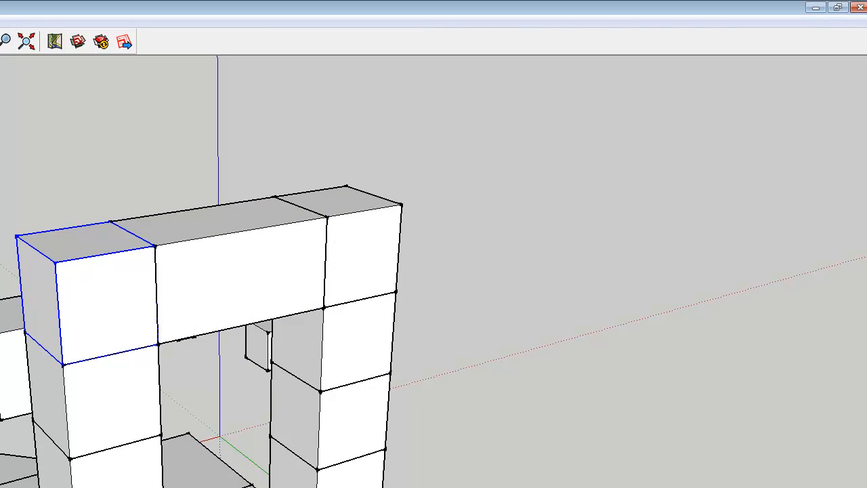
- Draw a line across the lintel's underside between the column's inner corners to close the bottom face
middle_click_drag(223, 312, 55, 88)
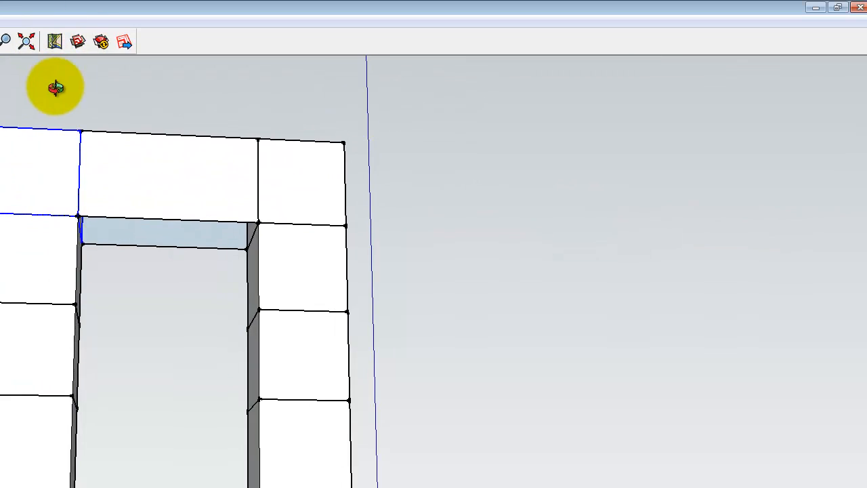
scroll(190, 238, "up", 5)
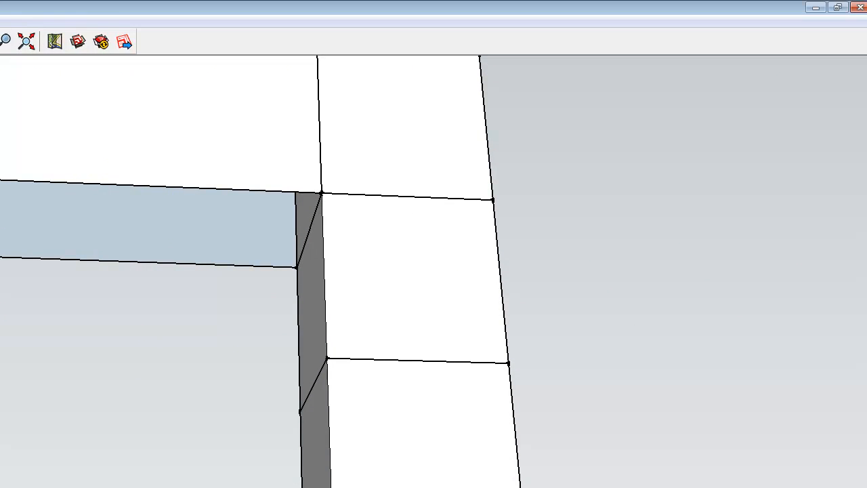
left_click(2, 246)
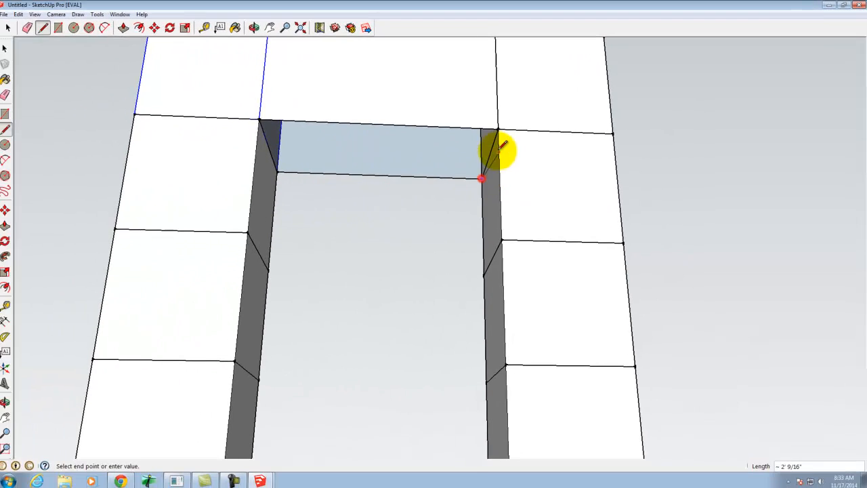
left_click(498, 129)
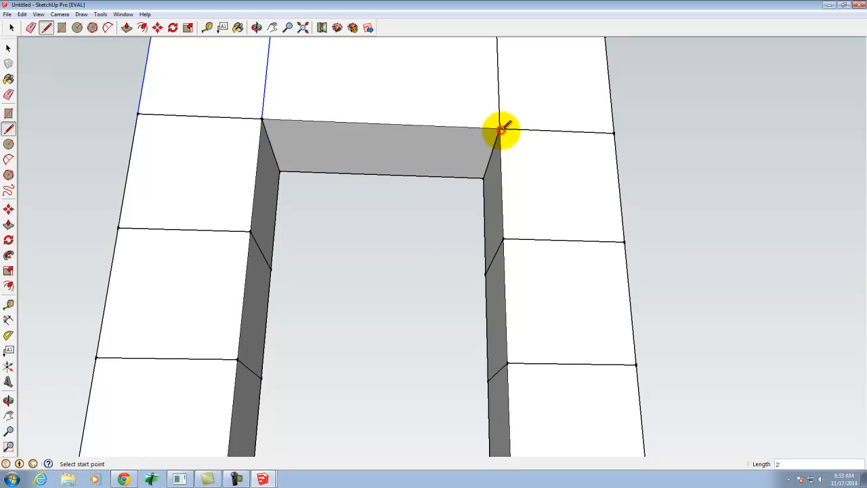
left_click(12, 28)
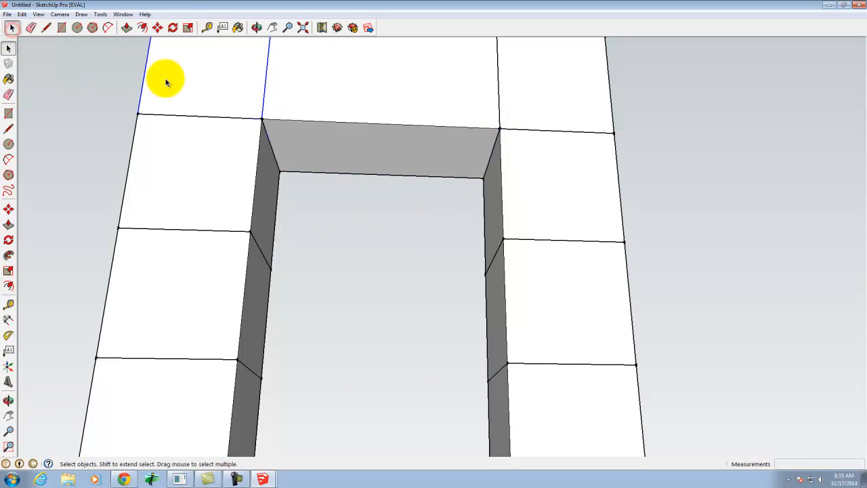
- Select all five cubes of the column nearest the stepped front edge and copy them one cube width back along the green axis
left_click(257, 27)
left_click_drag(211, 108, 518, 287)
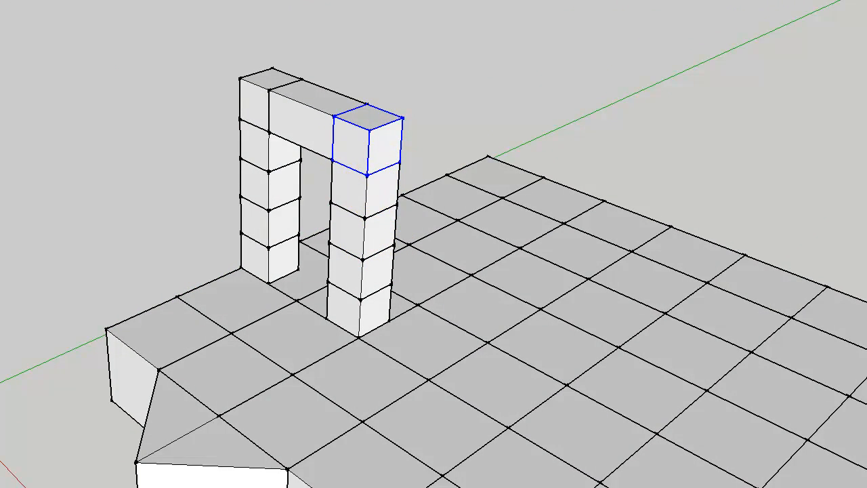
left_click(359, 301)
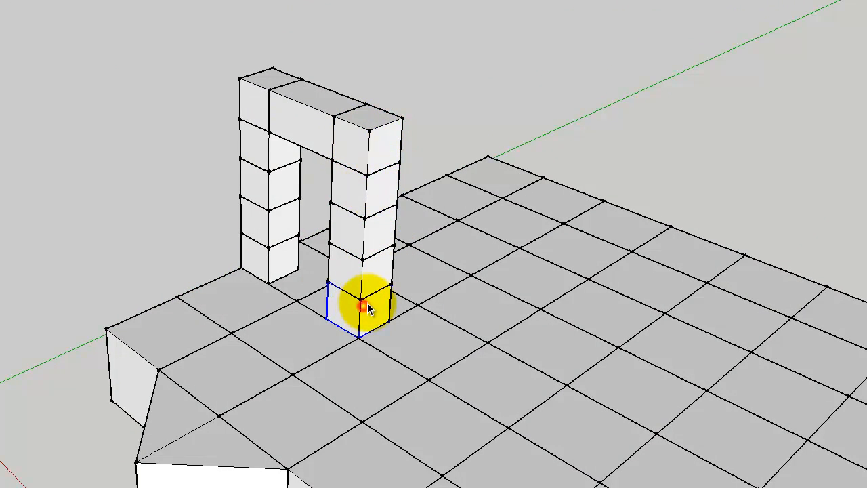
left_click(370, 276, "shift")
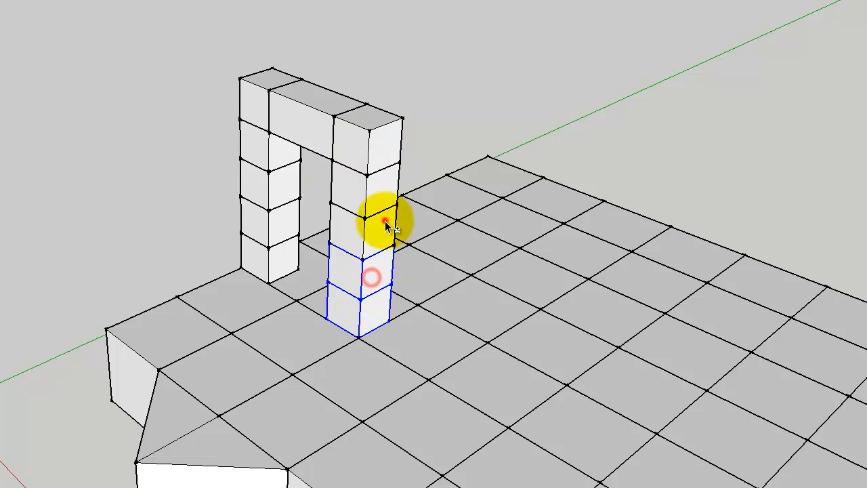
left_click(383, 220, "shift")
left_click(380, 192, "shift")
left_click(382, 146, "shift")
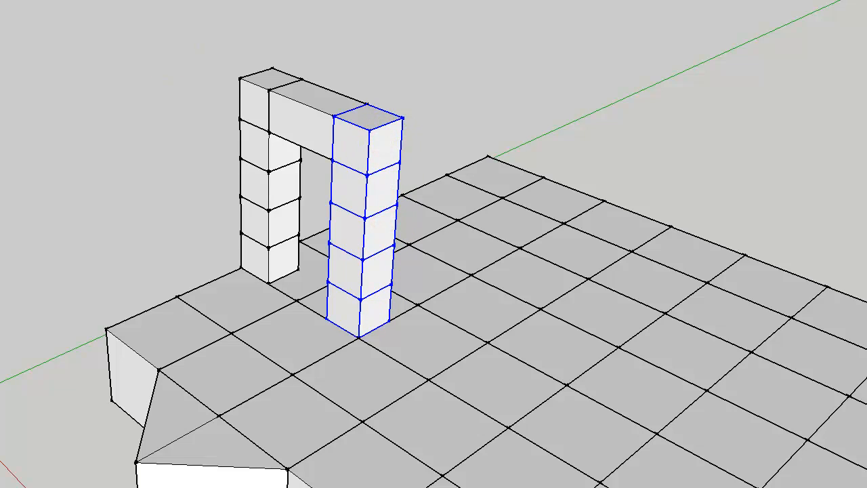
key("m")
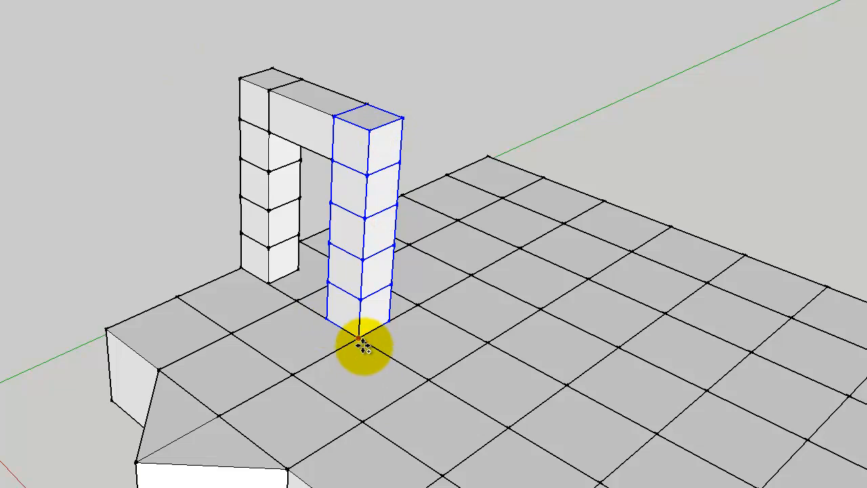
key("ctrl")
left_click(360, 338)
left_click(391, 318)
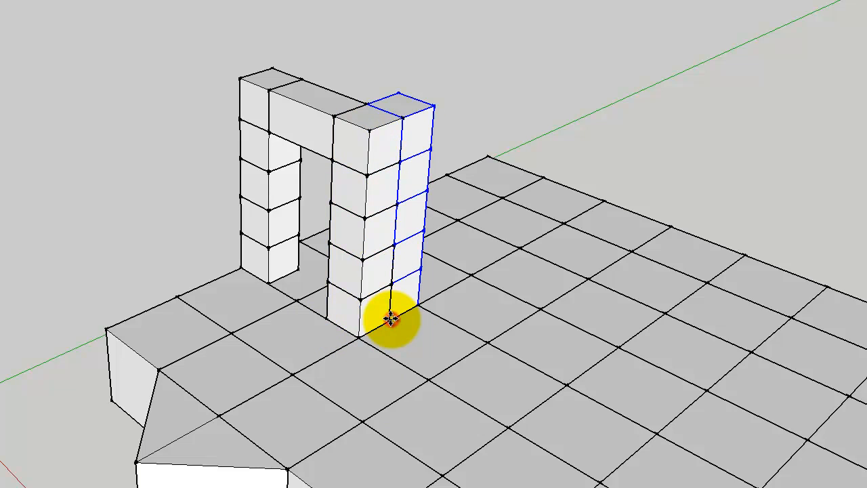
- Add two more copies of the five-cube column in the same direction, each one cube width further, to extend the wall
key("ctrl")
left_click(390, 319)
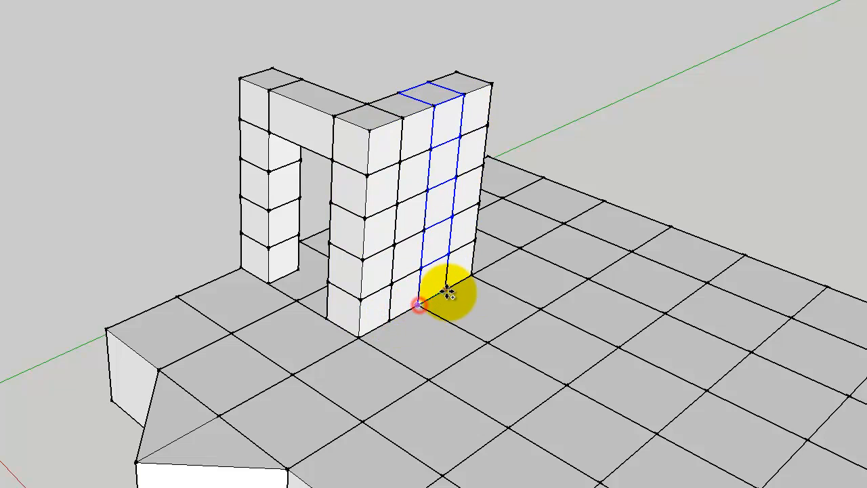
left_click(445, 290)
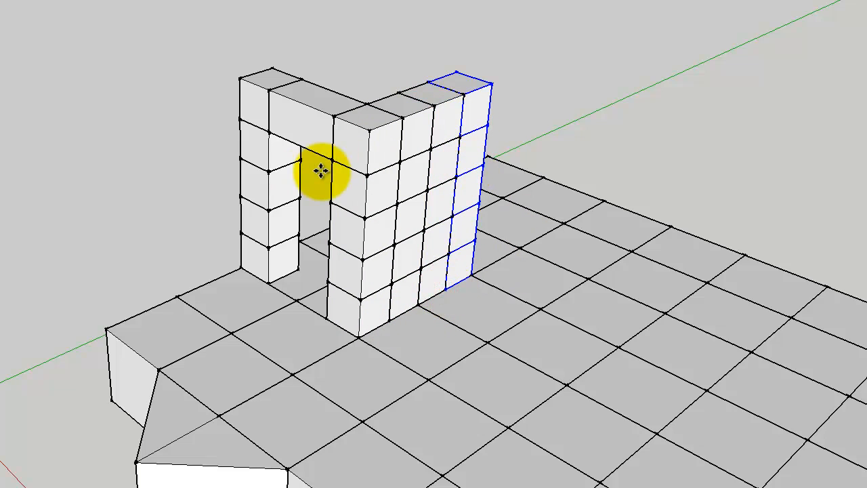
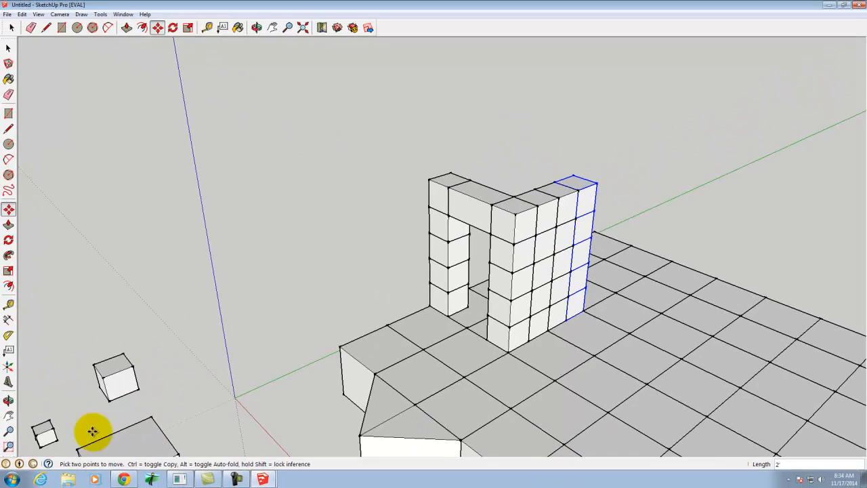
left_click(239, 480)
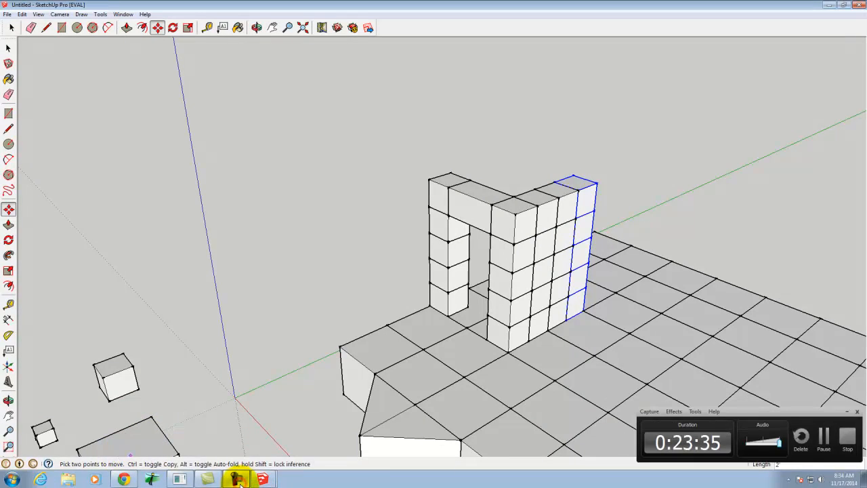
left_click(848, 437)
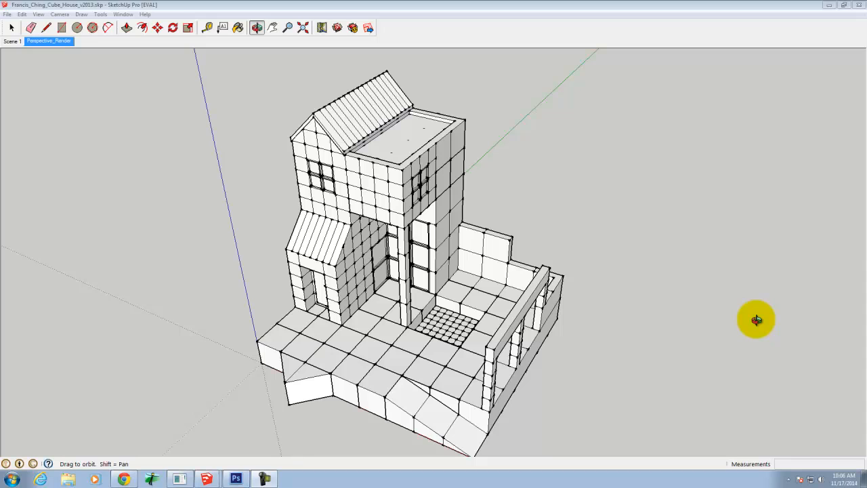
- Switch to the browser, review the SketchUp 4.3 [Sun & Shadows] tutorial for Exercise 125, and return to the finished house model
left_click(124, 479)
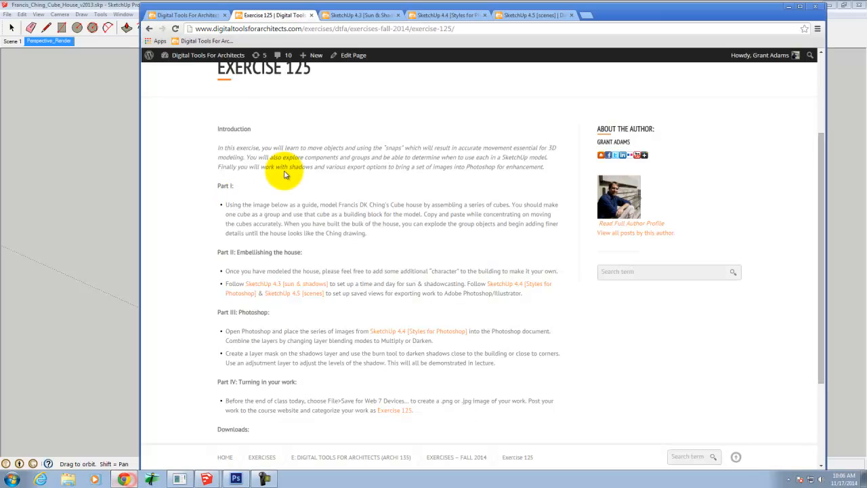
left_click(359, 21)
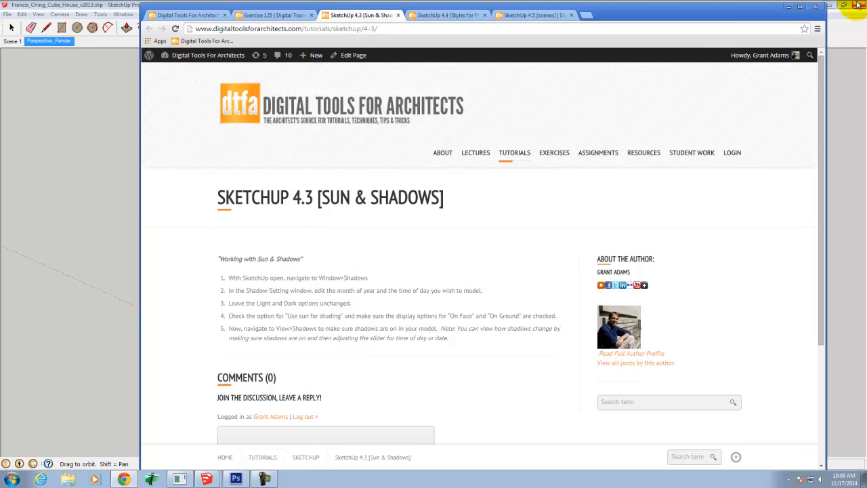
left_click(788, 7)
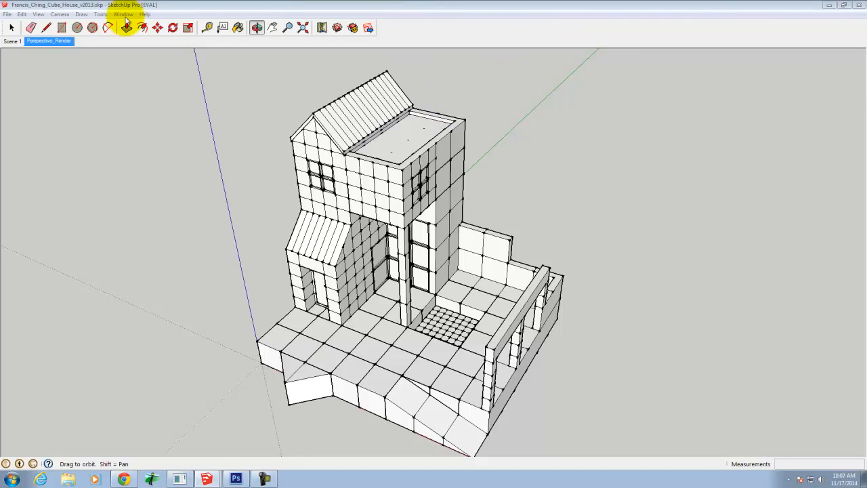
- Show the Shadow Settings in the empty area beside the house and set the time of day to 10:53 AM
left_click(126, 14)
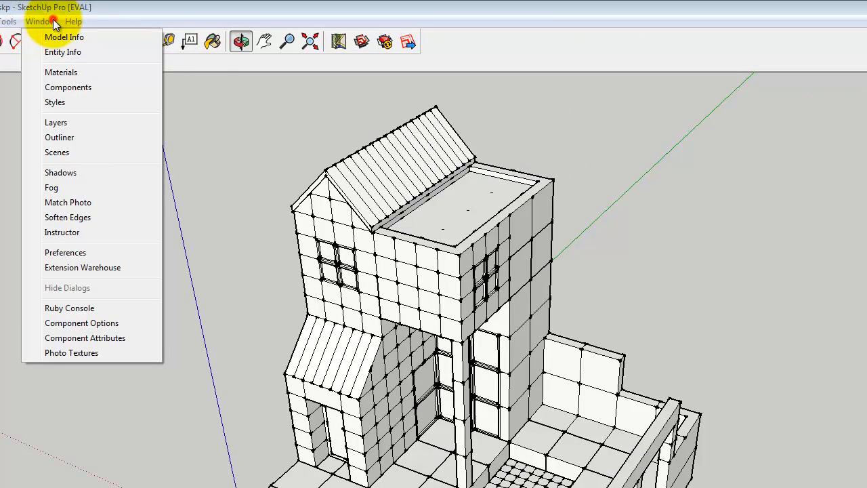
left_click(53, 20)
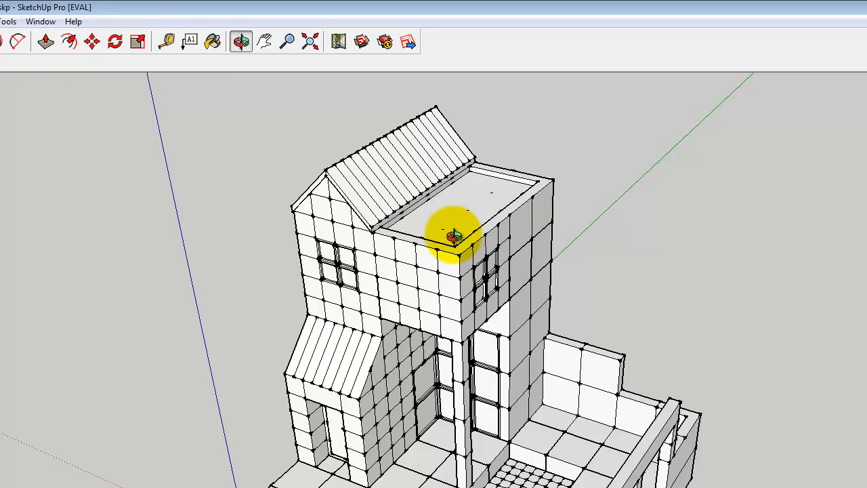
left_click(43, 23)
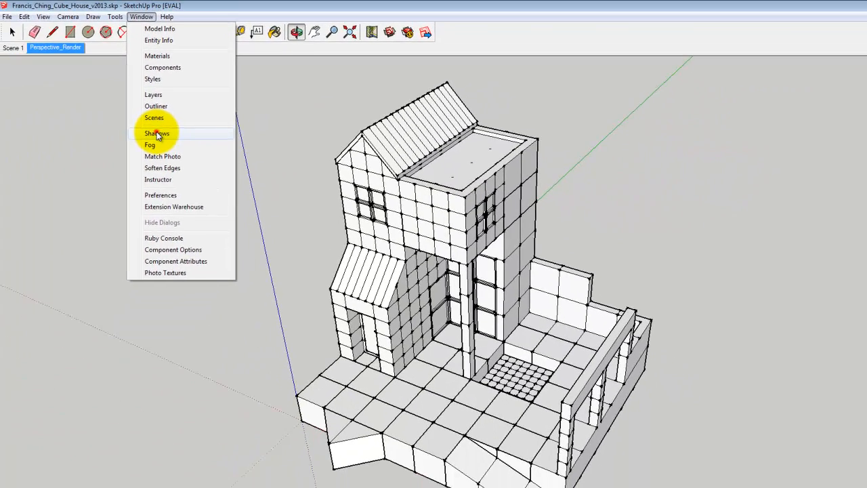
left_click(156, 134)
left_click_drag(69, 7, 161, 113)
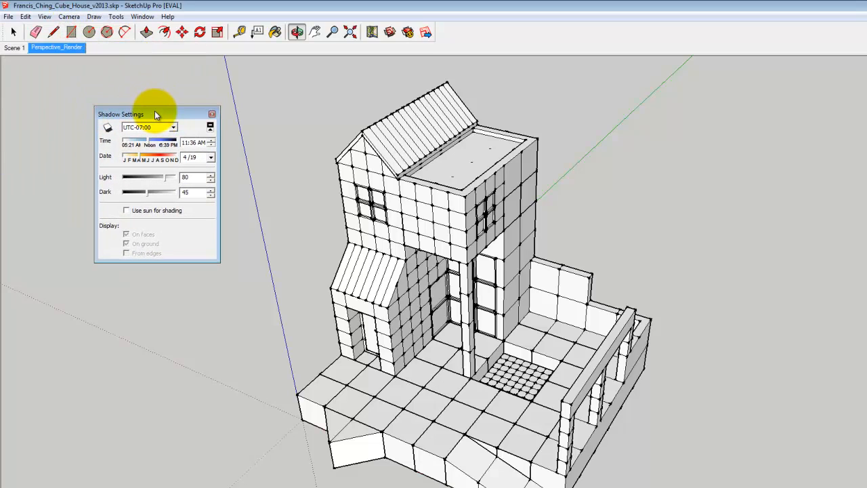
left_click_drag(159, 111, 763, 100)
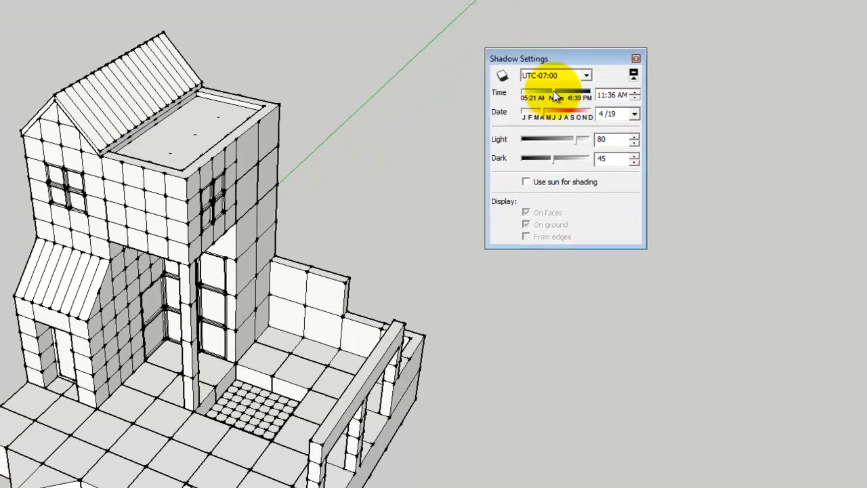
left_click_drag(555, 95, 551, 95)
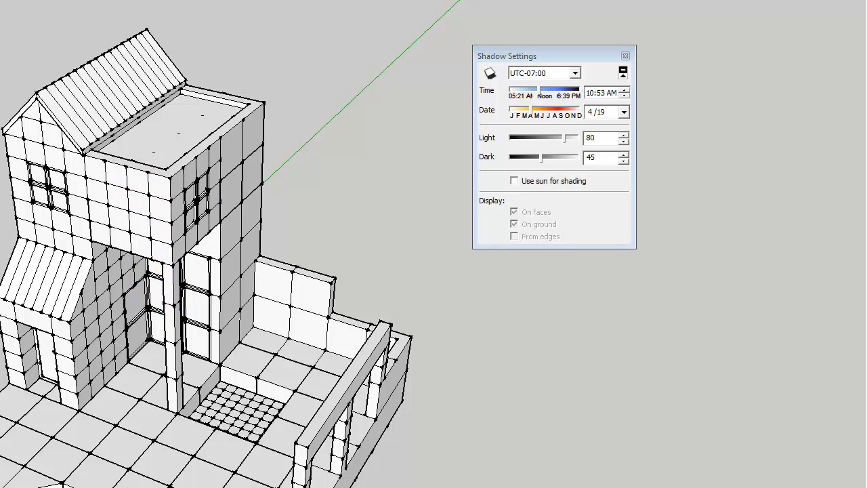
- Turn on the model's shadows, set the date to 9/14 and the time to 1:36 PM, and move Shadow Settings clear of the house
key("alt+s")
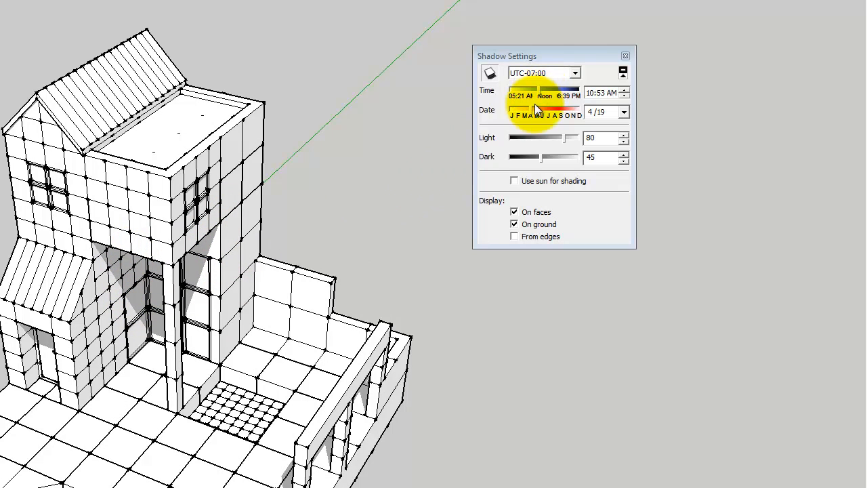
left_click_drag(539, 91, 573, 110)
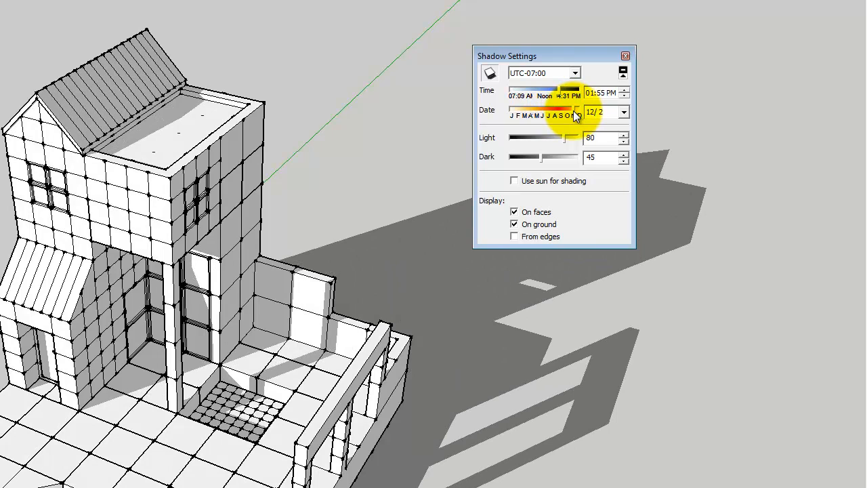
mouse_move(566, 91)
left_mouse_down()
mouse_move(513, 82)
mouse_move(572, 108)
mouse_move(542, 112)
mouse_move(561, 93)
mouse_move(536, 90)
mouse_move(551, 96)
left_mouse_up()
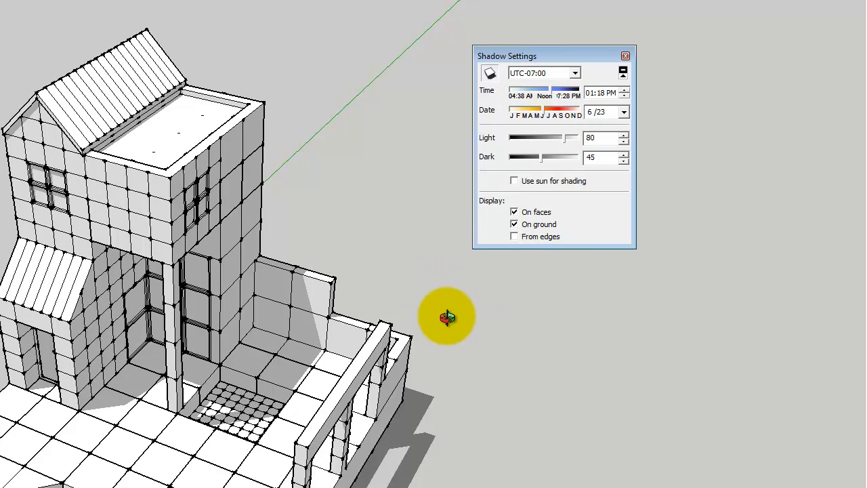
left_click(542, 110)
mouse_move(542, 110)
left_mouse_down()
mouse_move(563, 114)
mouse_move(554, 91)
mouse_move(557, 114)
left_mouse_up()
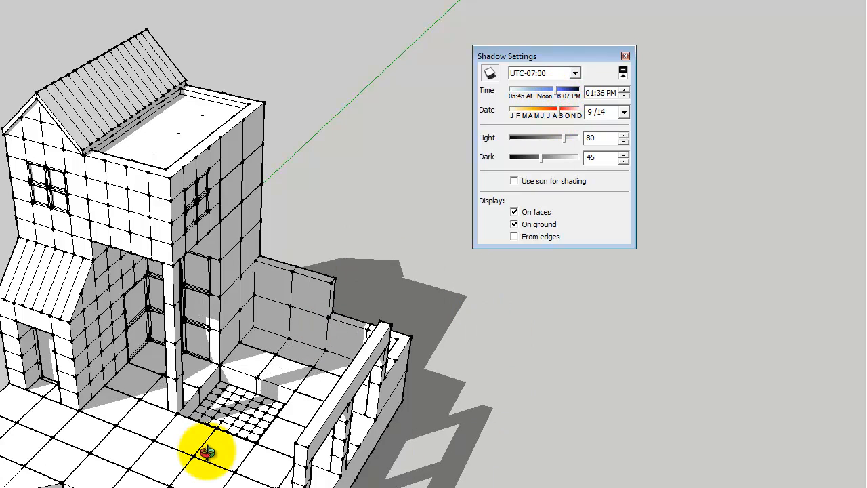
left_click_drag(536, 52, 569, 33)
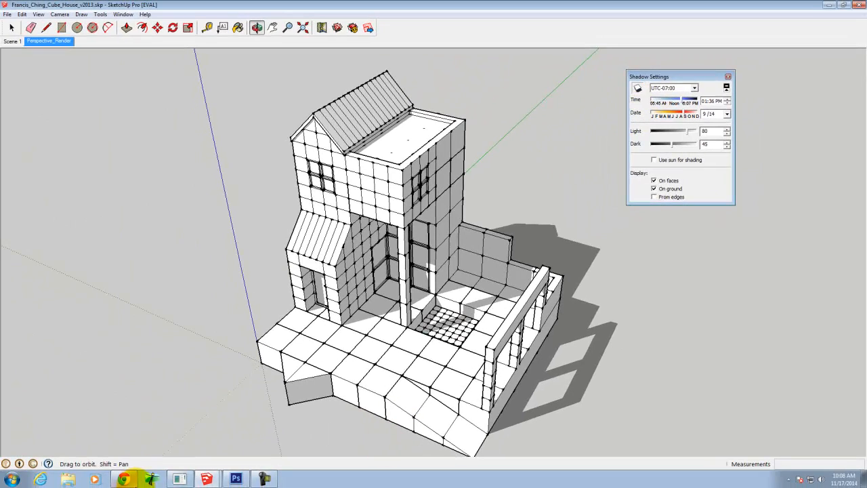
- Switch to the browser, review the SketchUp 4.5 [Scenes] tutorial, and return to the house model
left_click(124, 479)
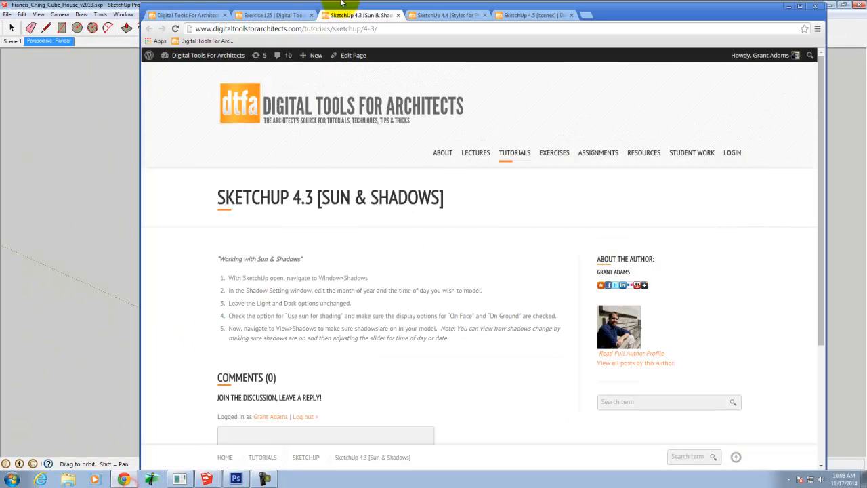
left_click(535, 15)
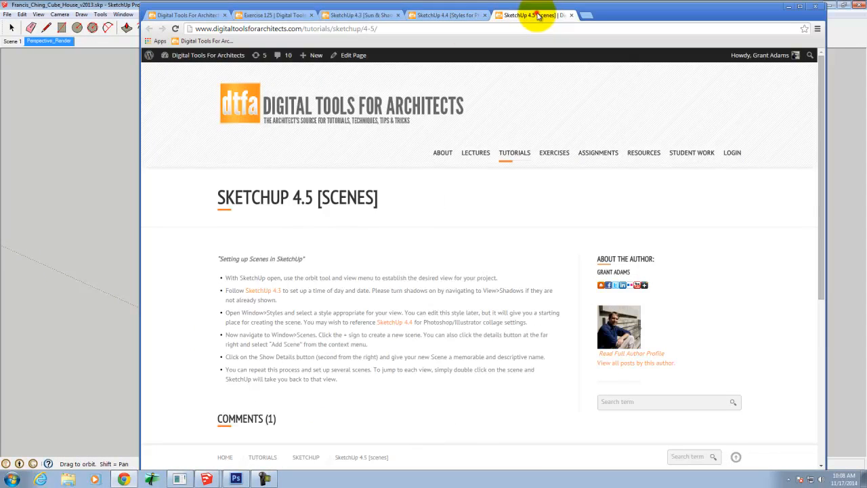
left_click(790, 7)
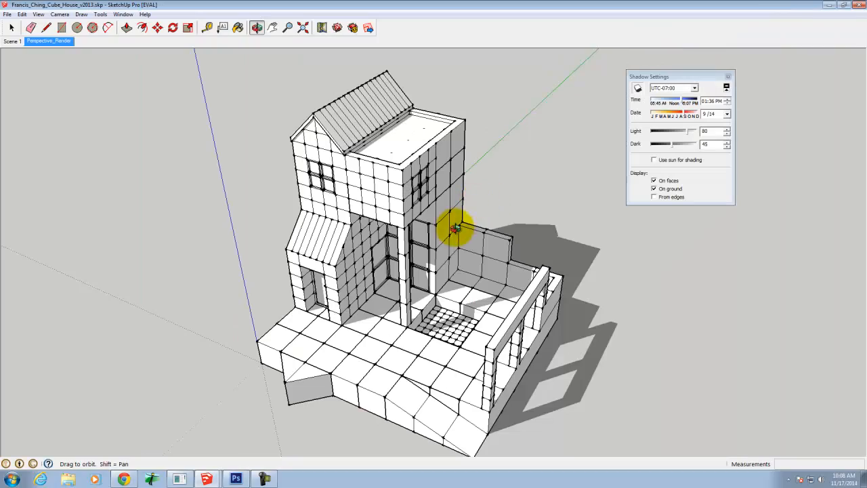
- Frame a raised corner view of the house with its shadows, enlarge the Scenes list, and add the view as a new scene
left_click_drag(347, 142, 324, 102)
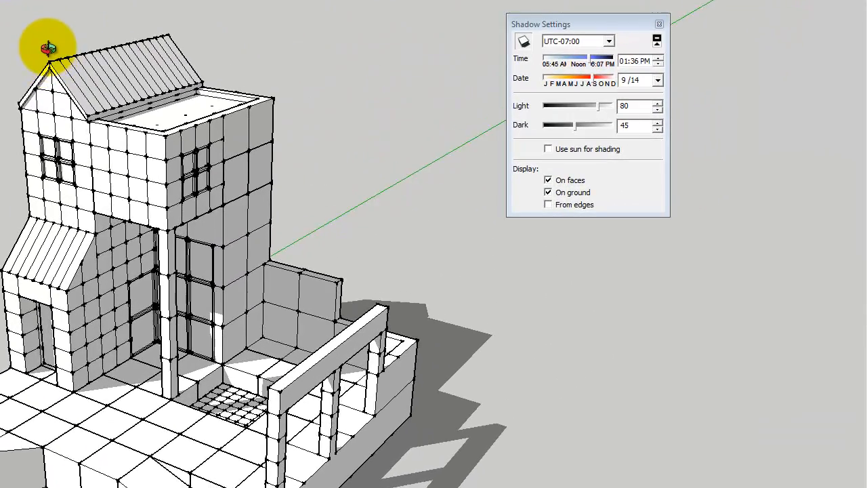
left_click_drag(48, 48, 45, 44)
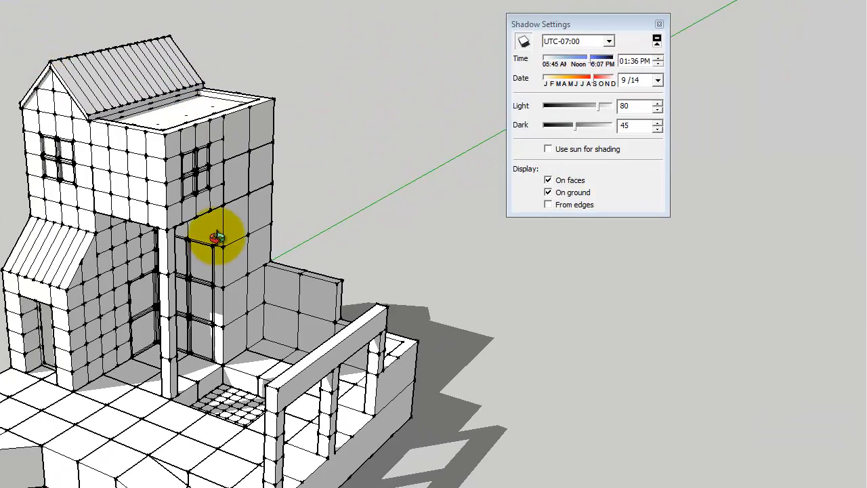
left_click_drag(225, 277, 215, 331)
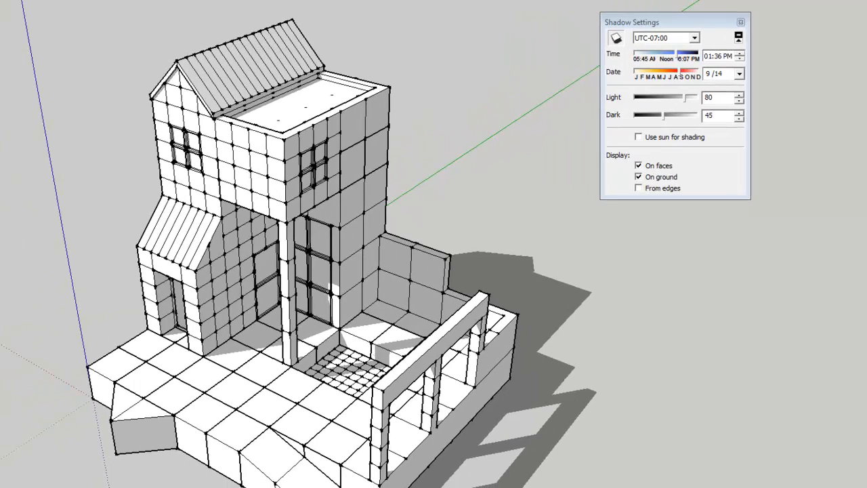
left_click_drag(298, 81, 801, 251)
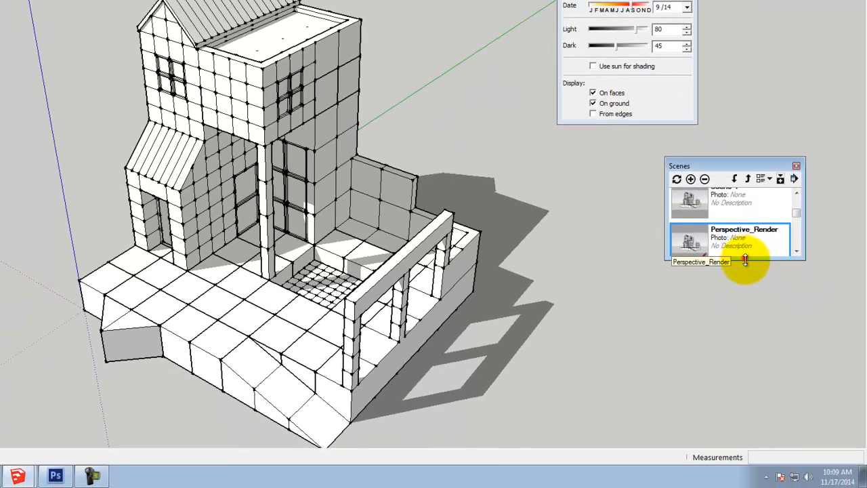
left_click_drag(790, 327, 789, 452)
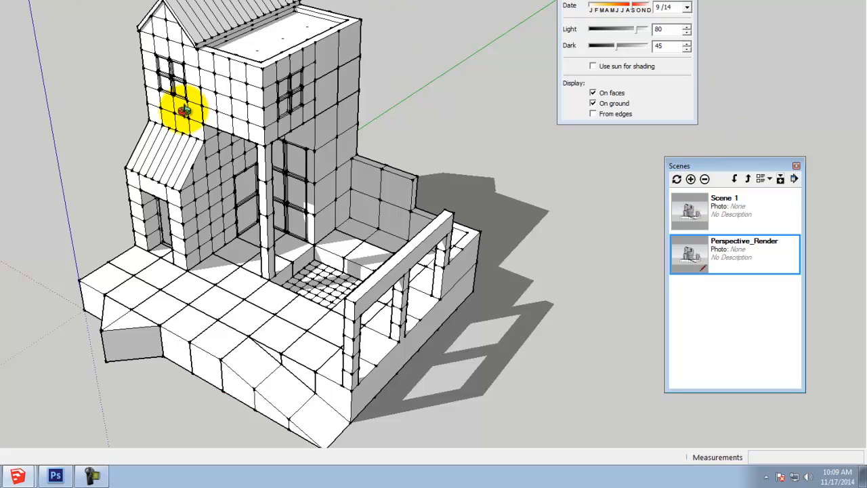
left_click(691, 180)
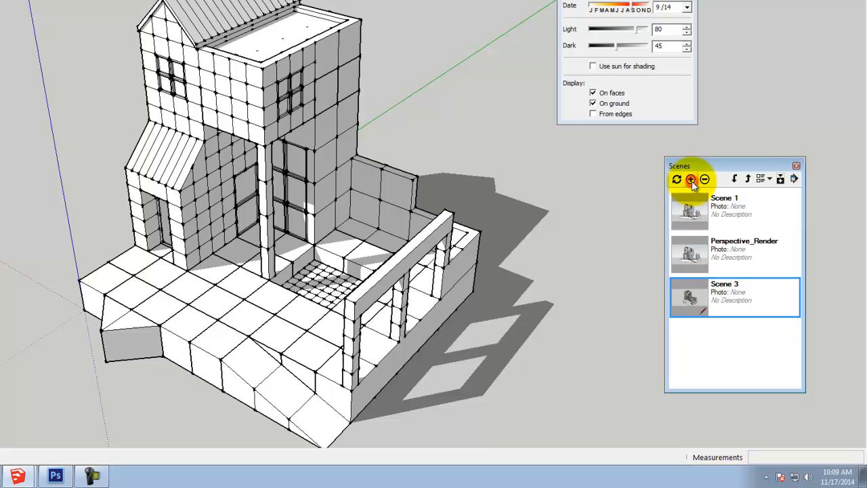
- Show the naming details of the newly added scene and reposition the Scenes window so all its details fit on screen
right_click(732, 288)
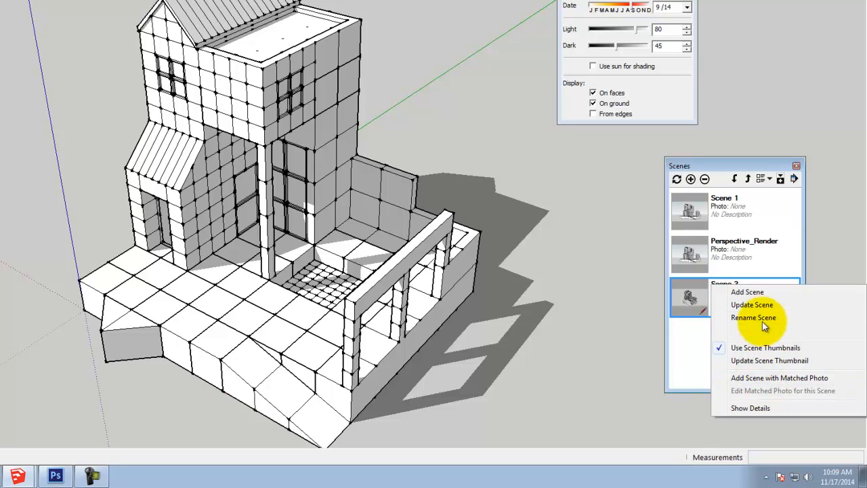
left_click(761, 317)
left_click_drag(736, 165, 779, 31)
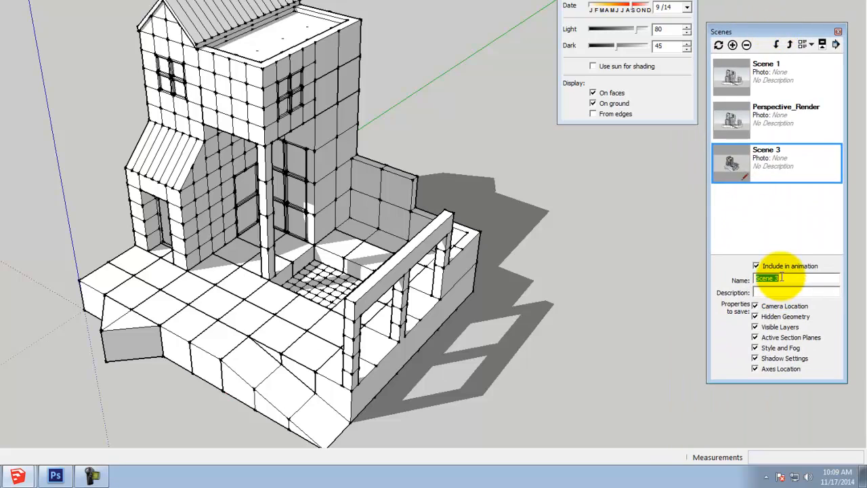
- Try to rename the newly added scene as Shadow Render
left_click_drag(779, 278, 682, 260)
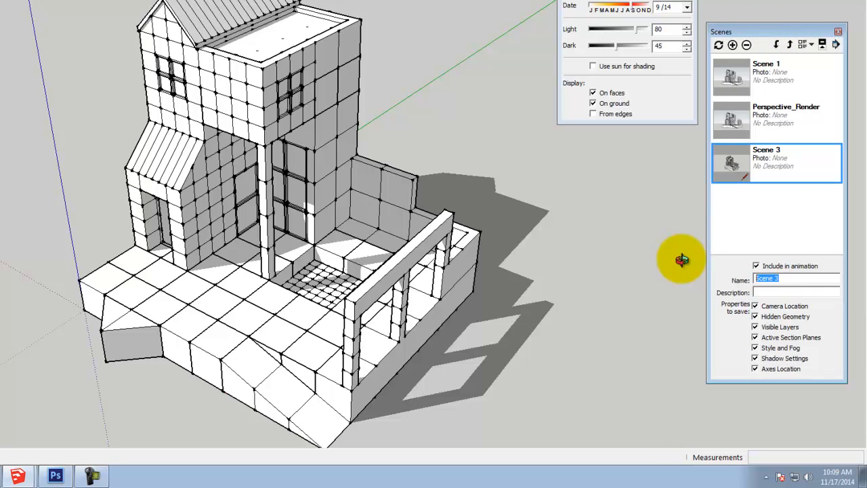
type("Sho")
key("BackSpace")
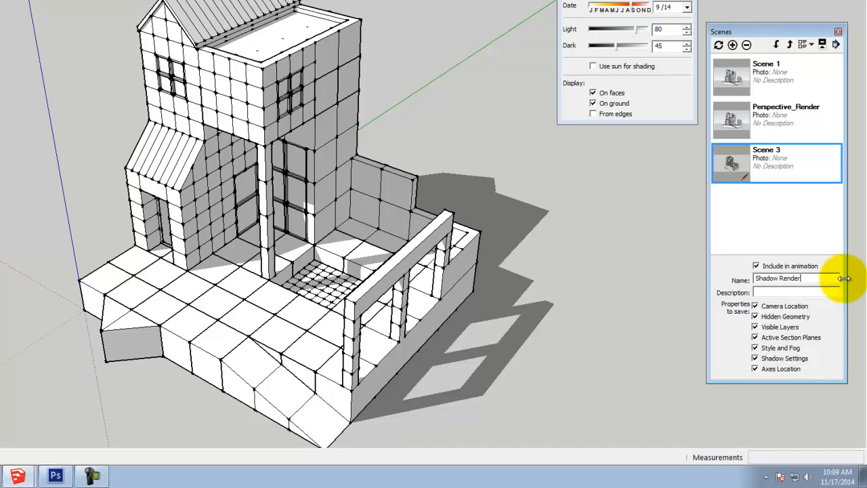
left_click(735, 267)
left_click(795, 169)
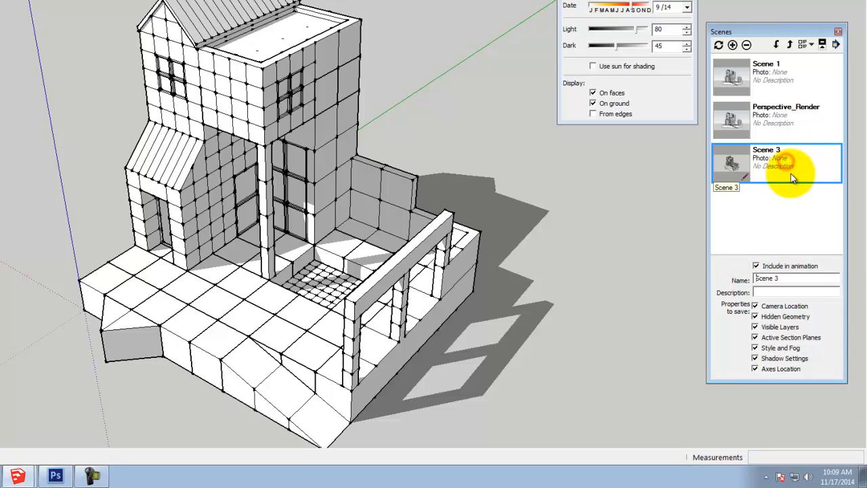
- Rename the newly added third scene as Shadow Render 01
left_click(790, 279)
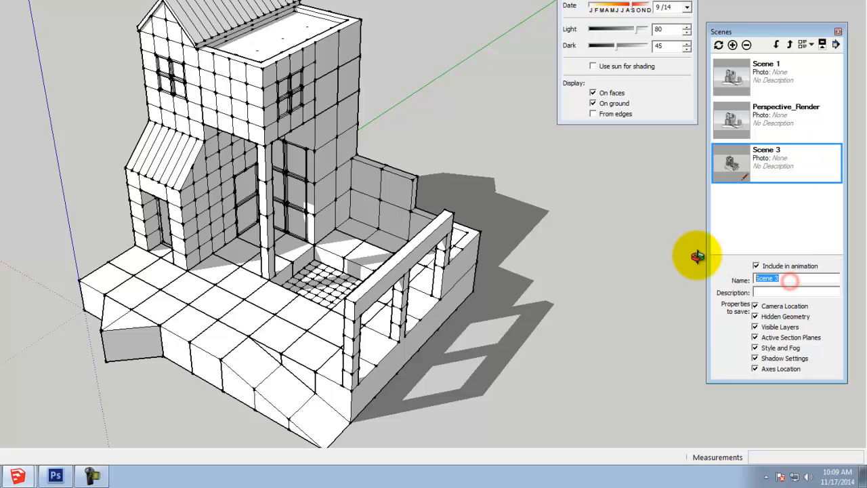
type("Shan")
key("BackSpace")
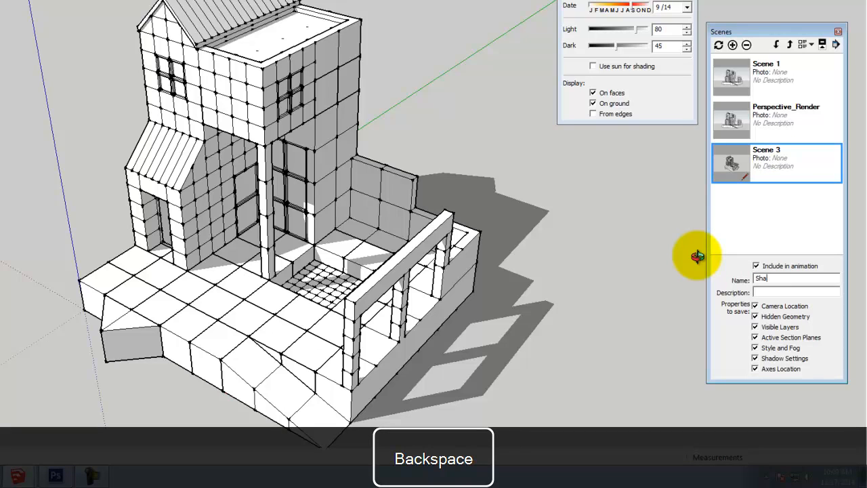
type("dow Render 01")
key("Return")
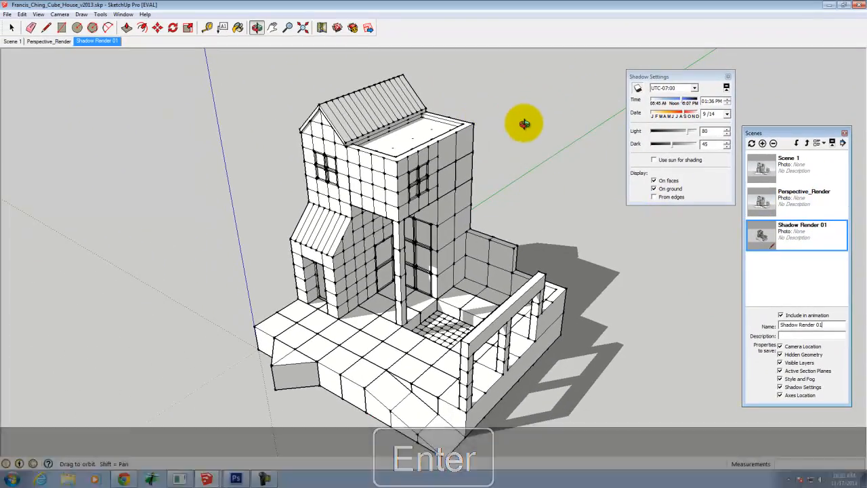
- Test the Shadow Render 01 scene by changing the view and recalling the saved scene, once after orbiting and once after zooming out
mouse_move(522, 121)
left_mouse_down()
mouse_move(316, 124)
mouse_move(644, 205)
left_mouse_up()
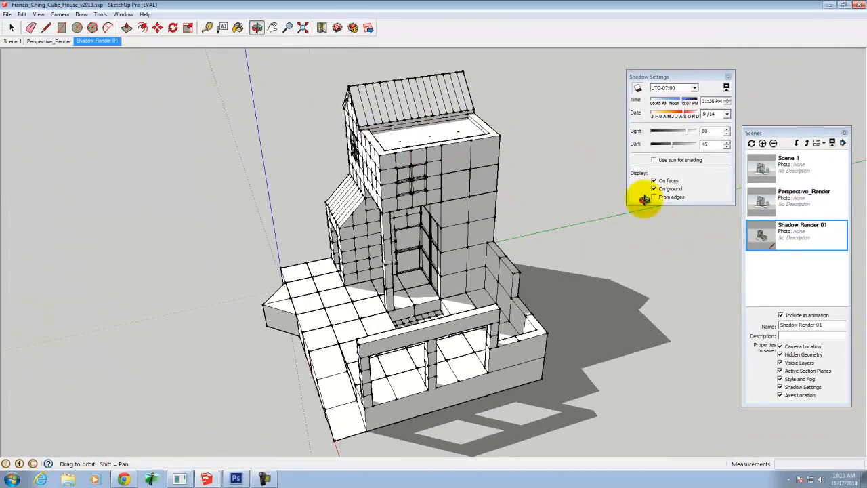
left_click(808, 235)
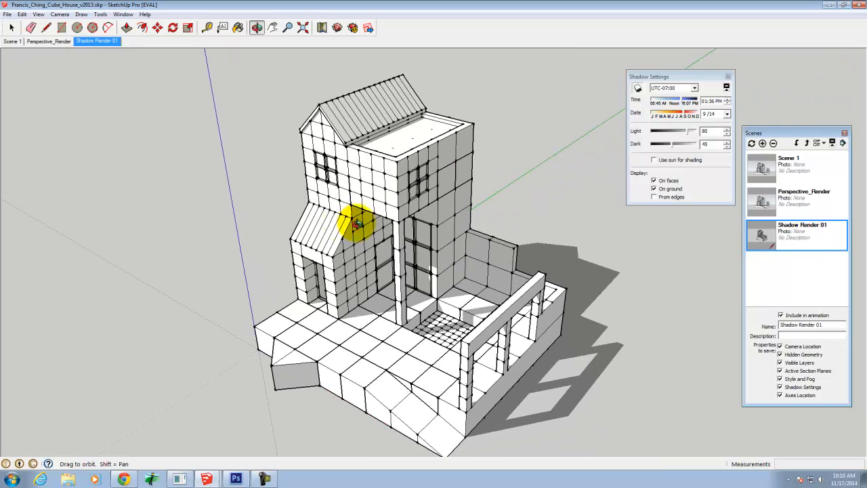
scroll(289, 179, "down", 3)
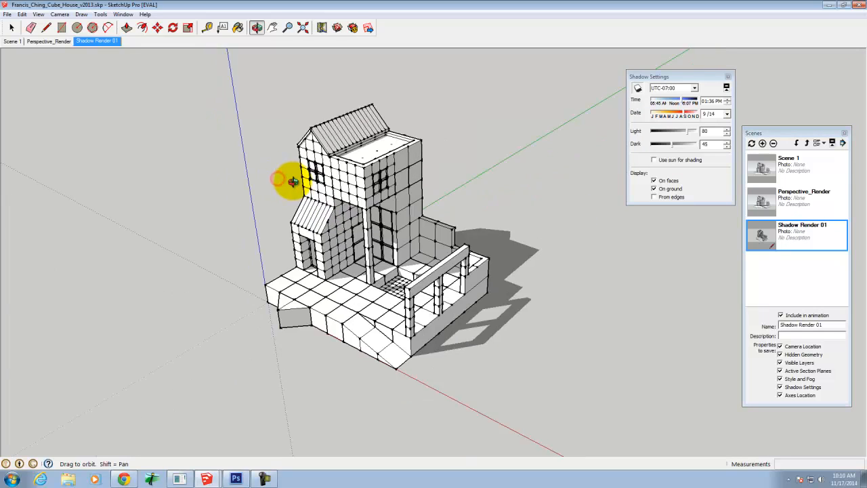
double_click(811, 237)
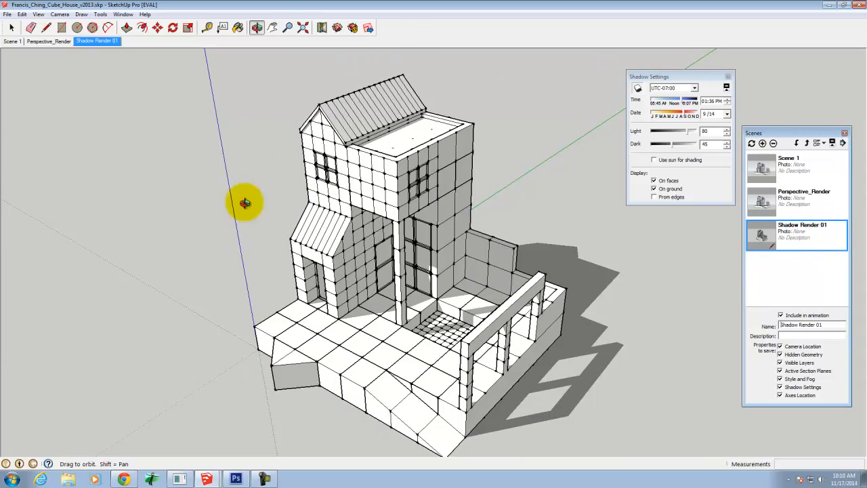
- Shift the house slightly upward in the view and update the Shadow Render 01 scene with this framing
left_click(272, 28)
left_click_drag(358, 193, 359, 186)
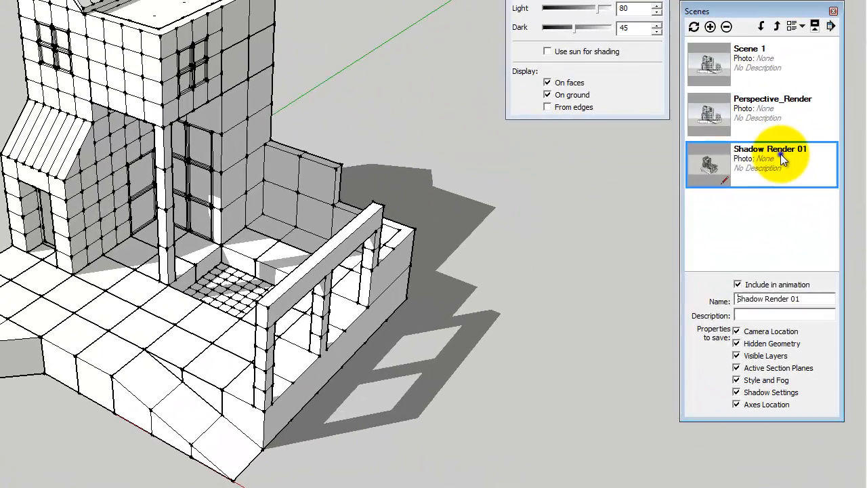
right_click(780, 154)
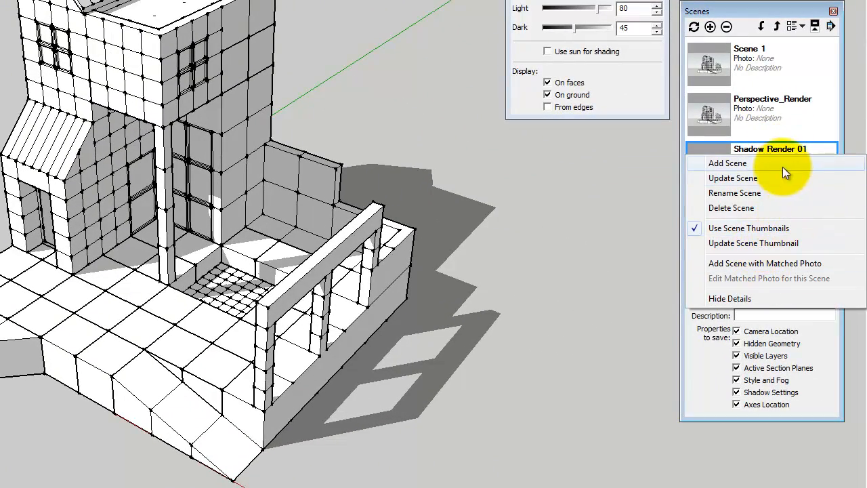
left_click(767, 179)
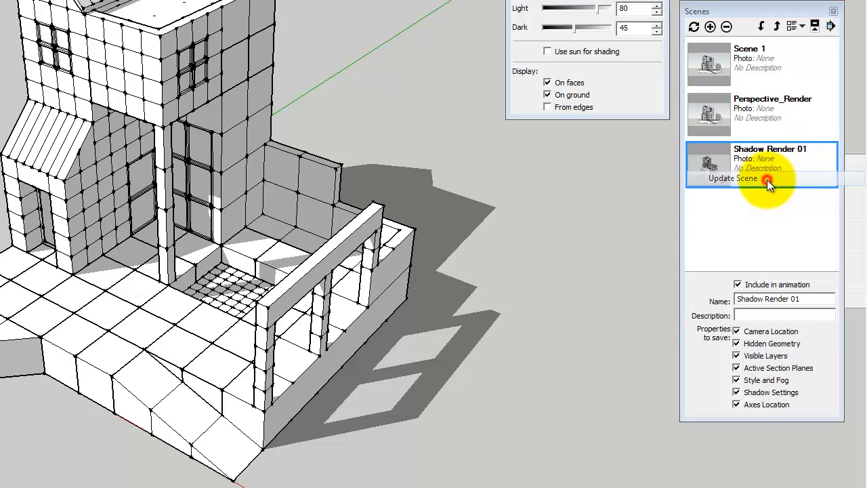
left_click(736, 268)
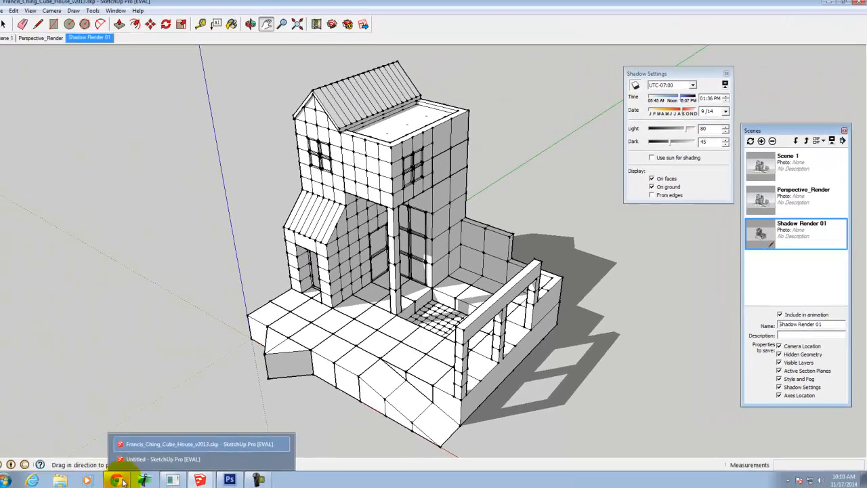
- Switch to the browser, review the SketchUp 4.4 [Styles for Photoshop] tutorial steps, and return to the house model
left_click(124, 478)
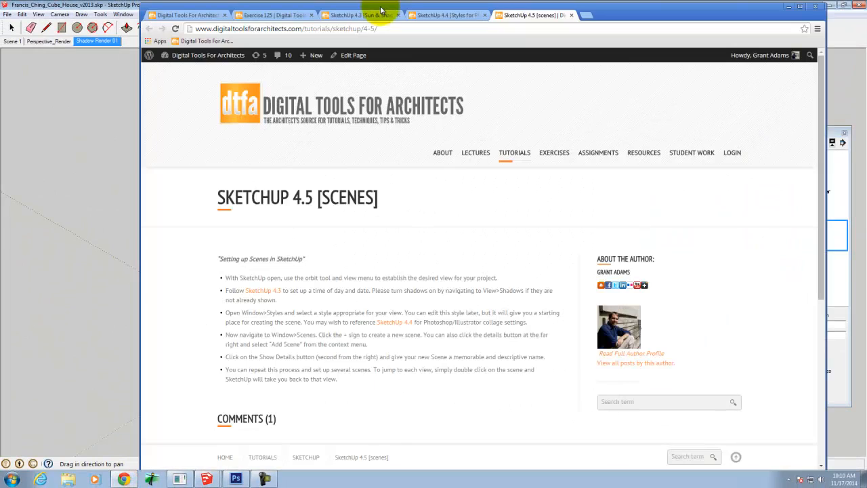
left_click(461, 15)
mouse_move(546, 193)
scroll(546, 193, "down", 2)
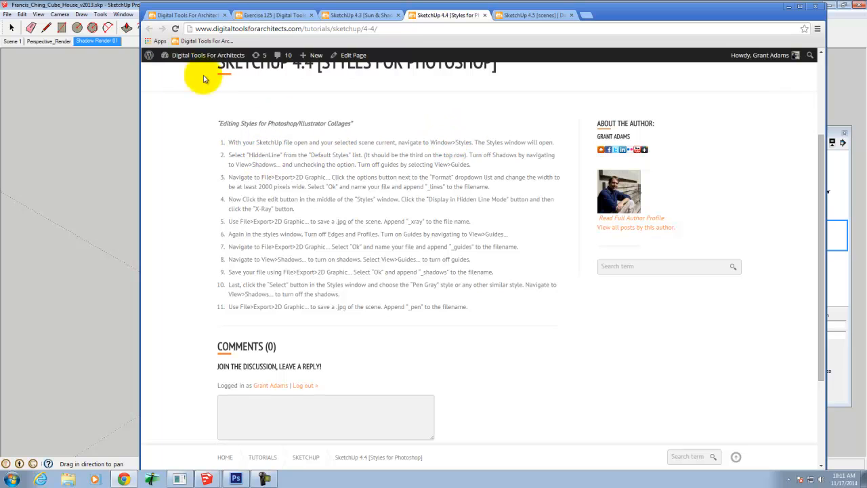
left_click(789, 8)
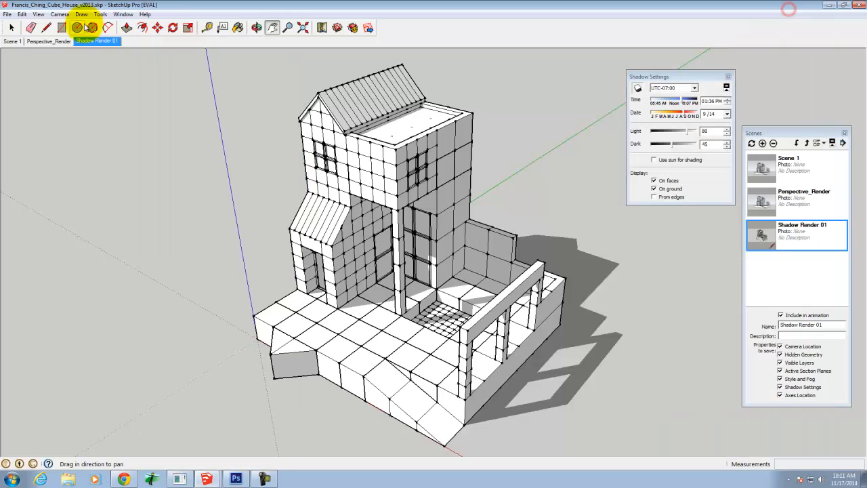
- Show the Styles window beside the house and apply the HiddenLine style from the Default Styles collection
left_click(118, 15)
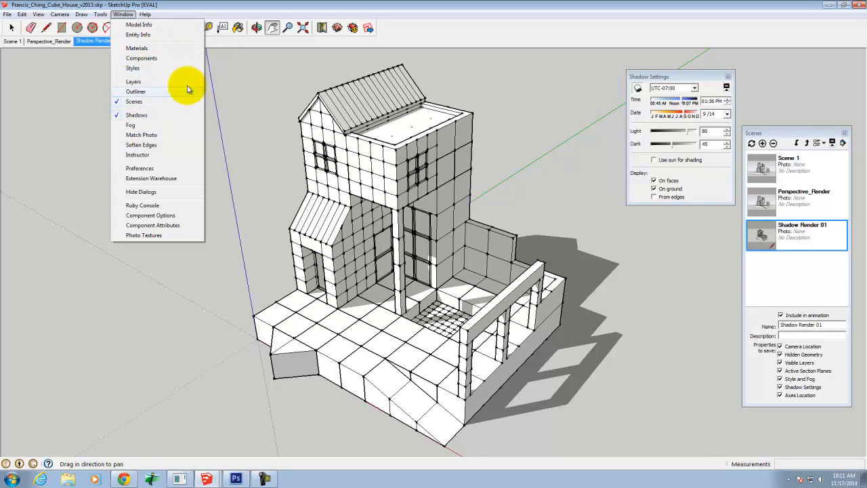
left_click(168, 70)
left_click_drag(790, 72, 101, 94)
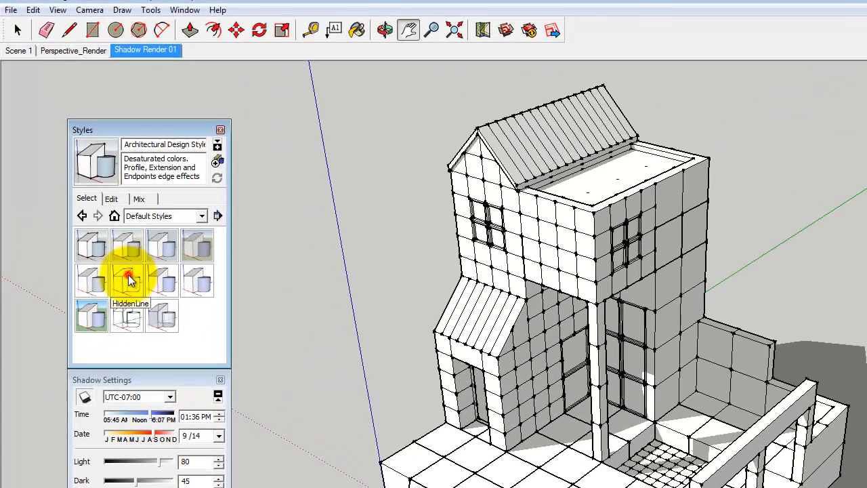
left_click(87, 193)
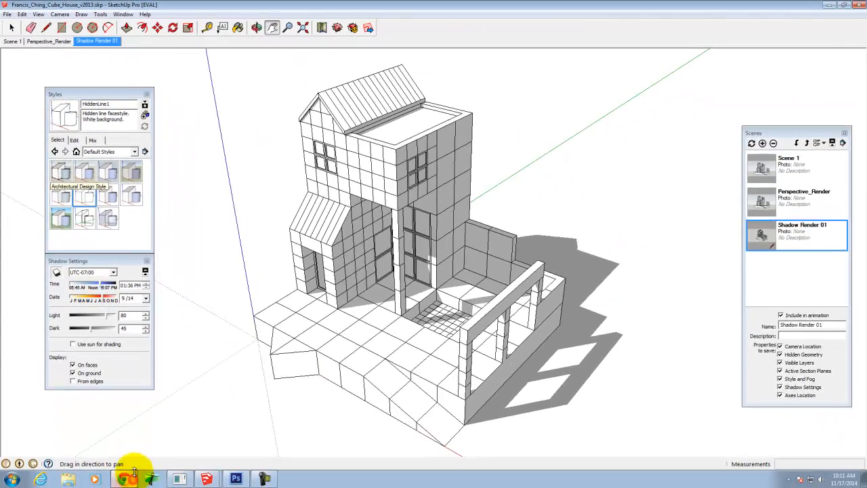
- Check the styles tutorial in the browser, return to SketchUp, and turn off the model's shadows and axes
left_click(126, 475)
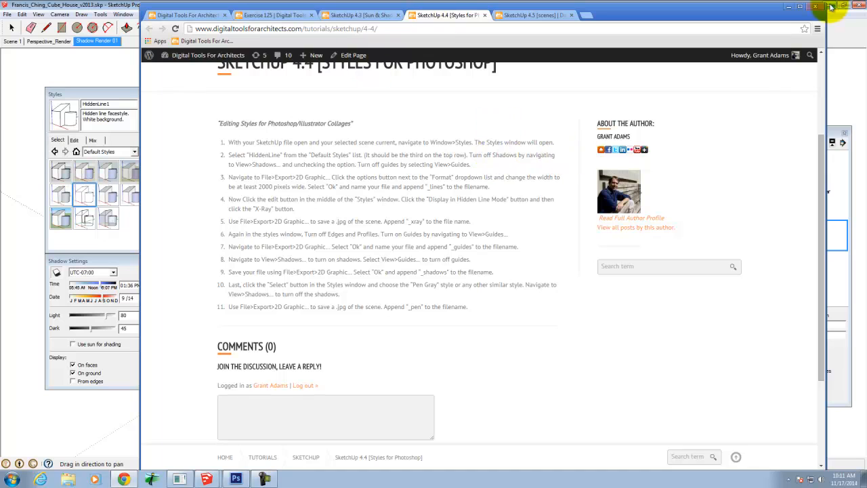
left_click(790, 8)
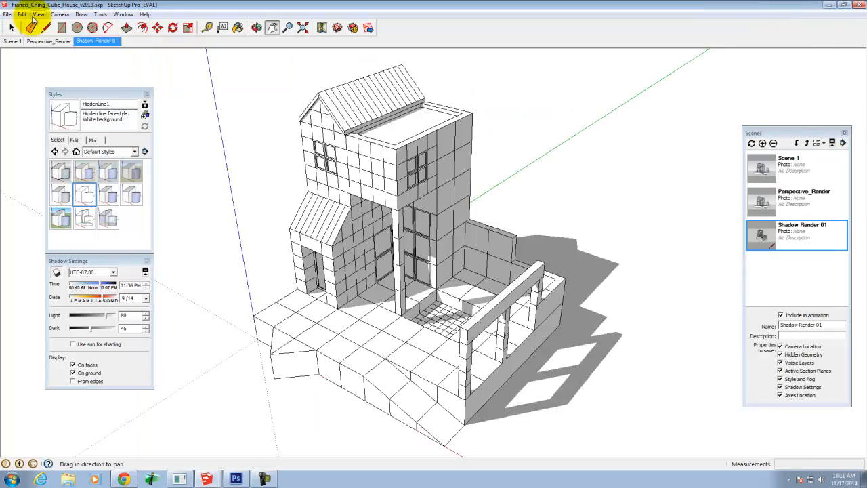
left_click(35, 15)
left_click(59, 102)
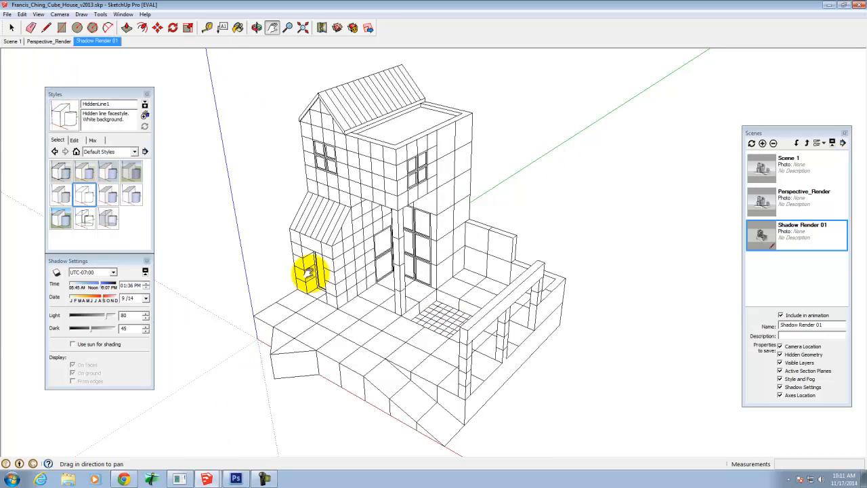
left_click(38, 14)
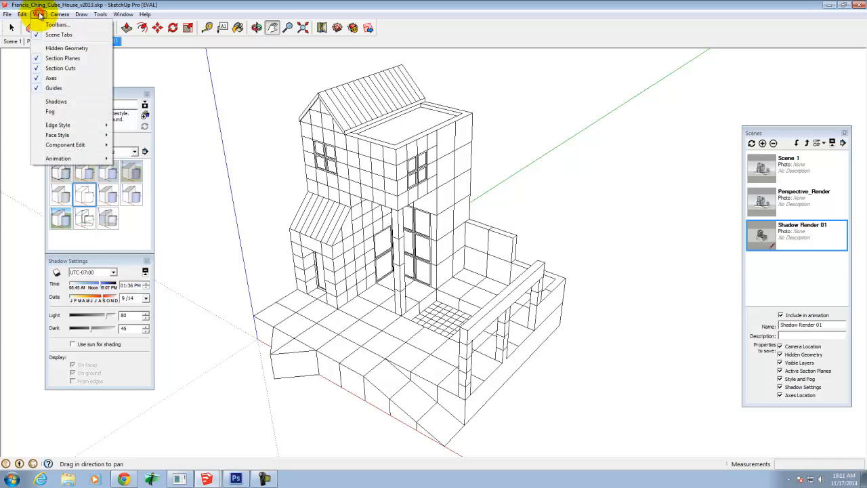
left_click(57, 80)
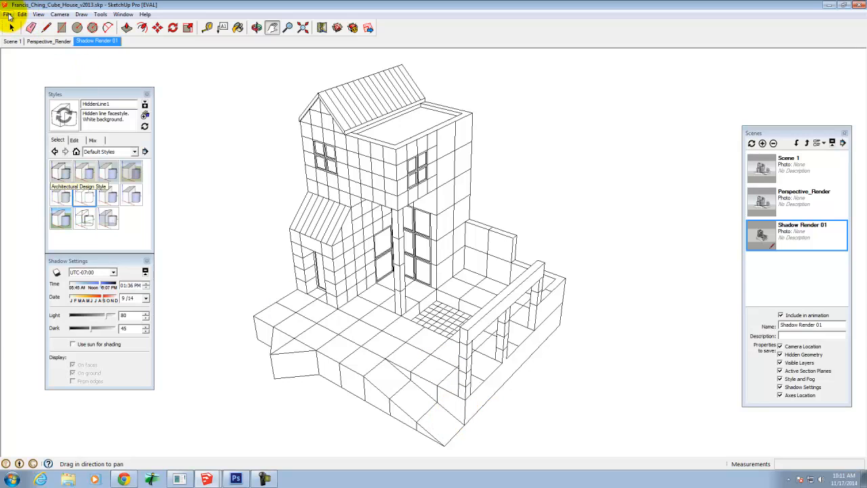
- Export the line view to the Ex124 folder as Francis_Ching_Cube_House_v2013_lines.jpg, using the view size and anti-aliasing
left_click(8, 14)
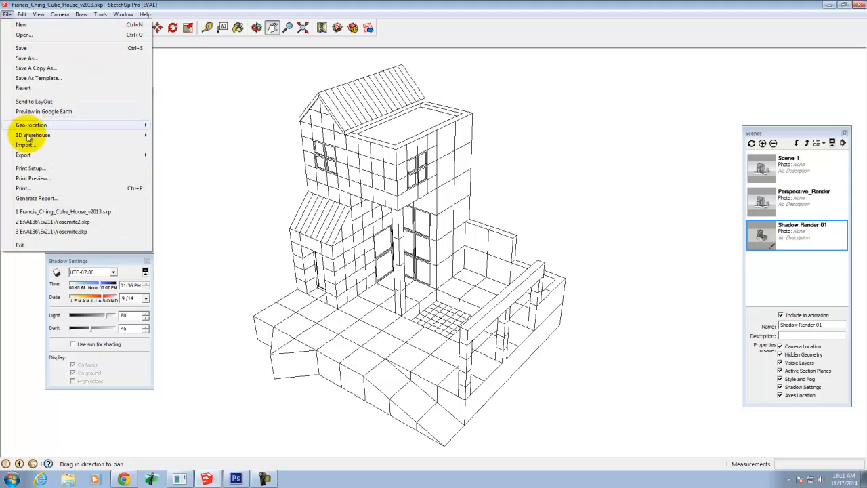
mouse_move(28, 156)
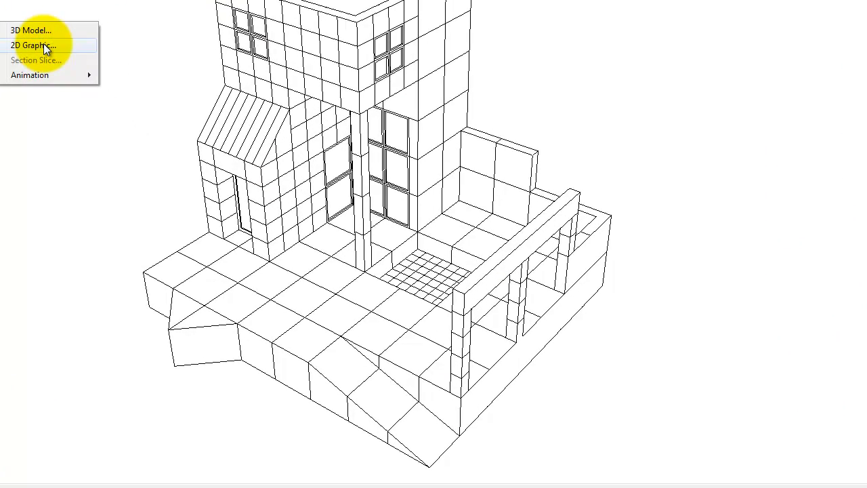
left_click(187, 166)
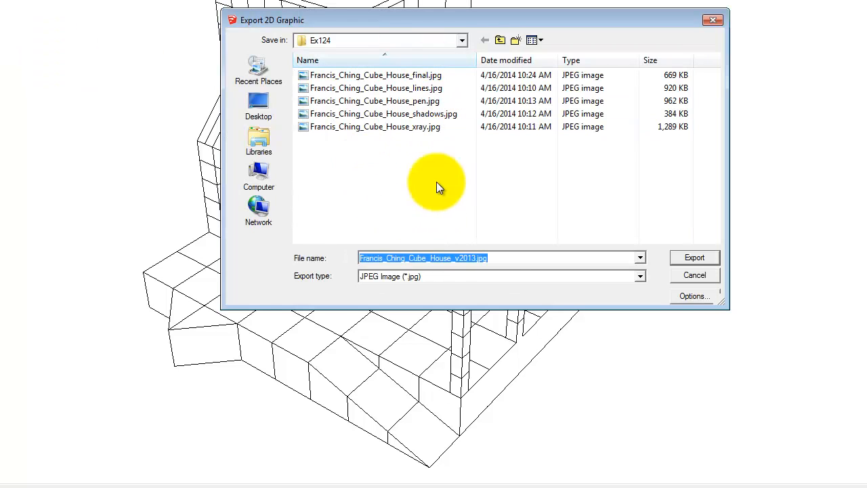
left_click(460, 258)
left_click(475, 258)
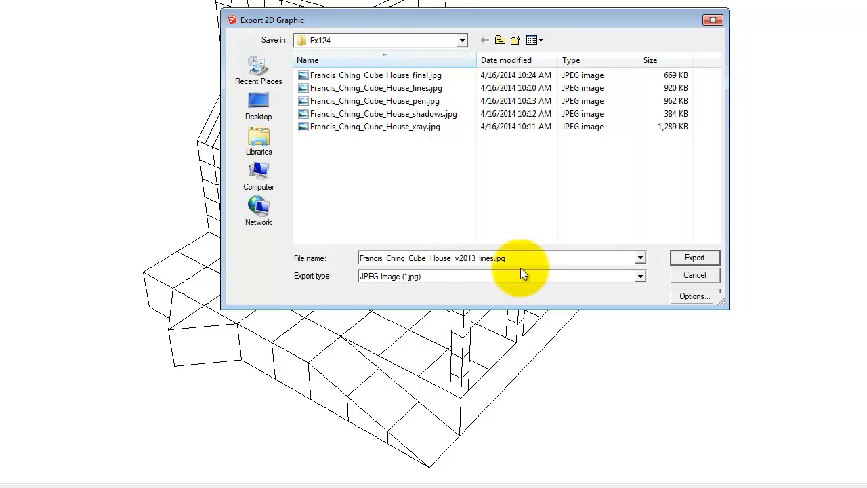
left_click(693, 297)
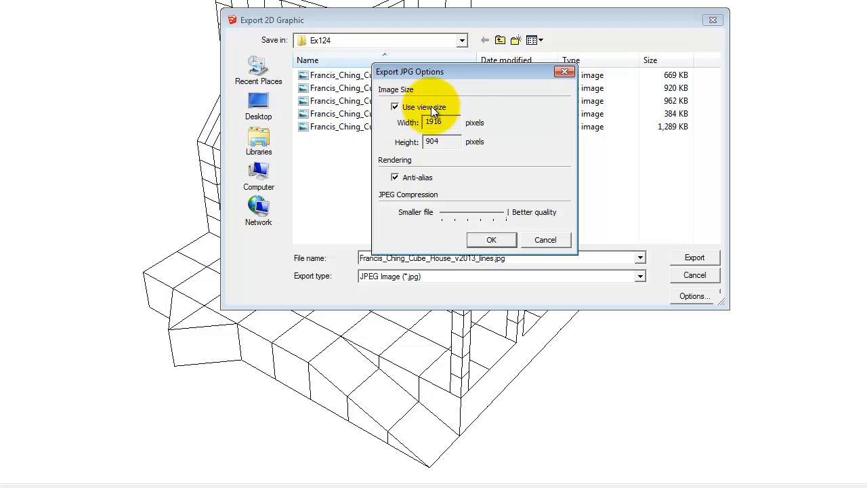
left_click(395, 108)
double_click(439, 122)
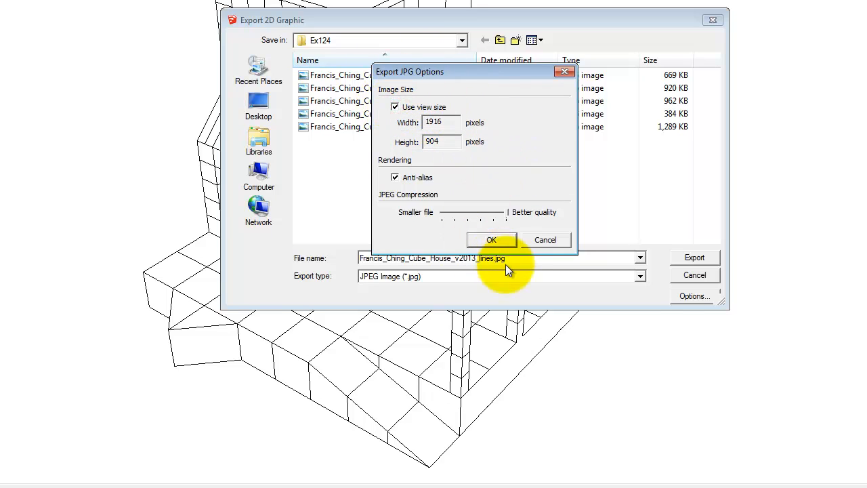
left_click(492, 240)
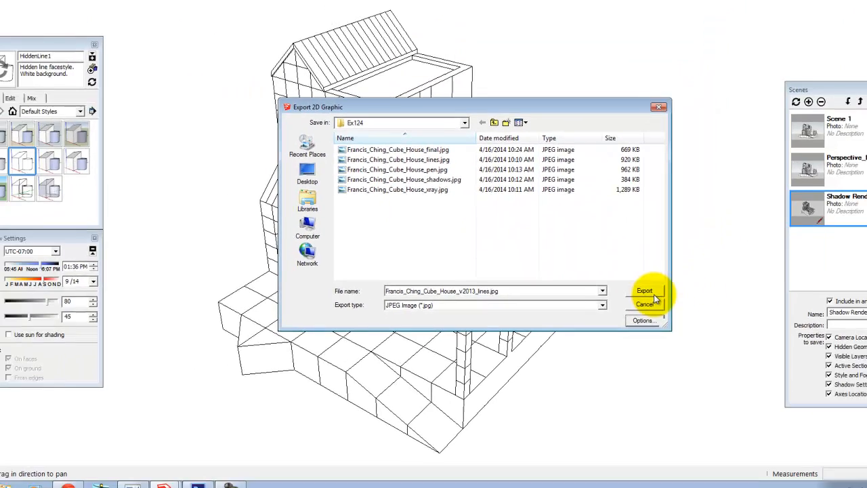
left_click(704, 263)
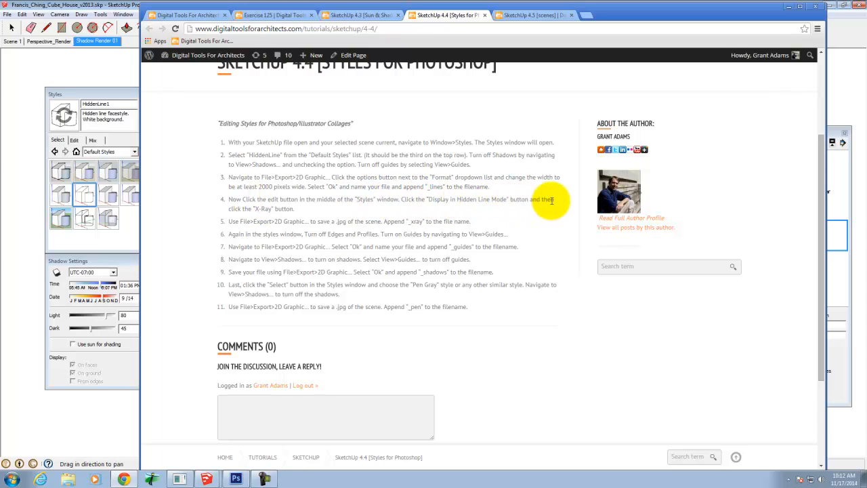
- Return from the browser tutorial, reapply the HiddenLine style with X-ray faces enabled, and hide the axes
left_click(114, 6)
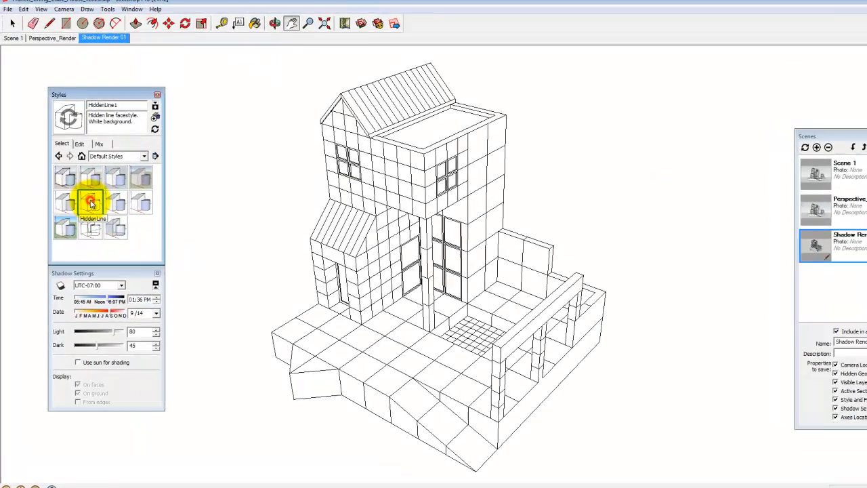
left_click(86, 192)
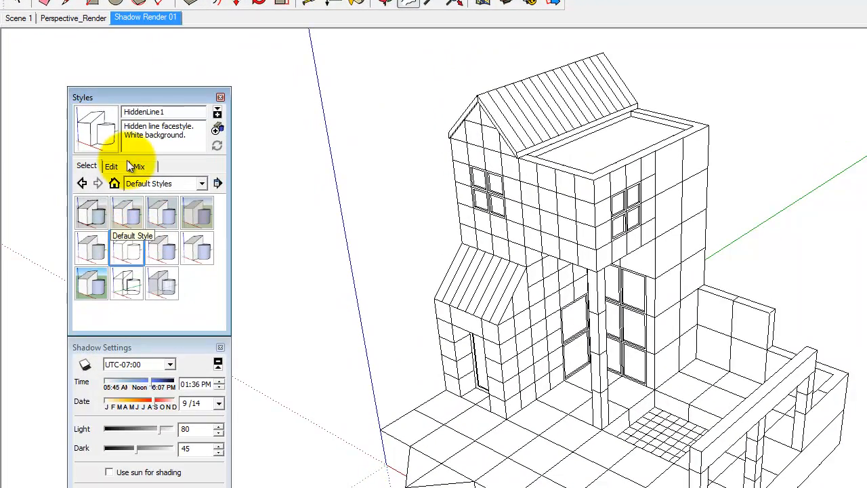
left_click(117, 167)
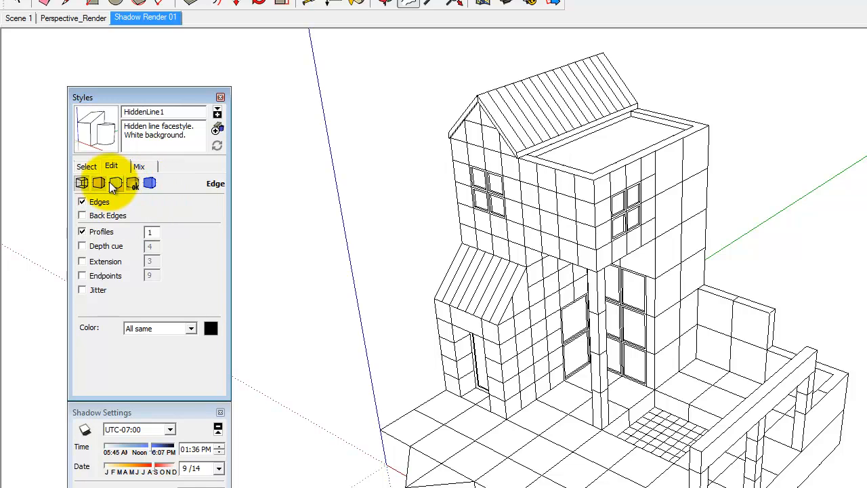
left_click(99, 183)
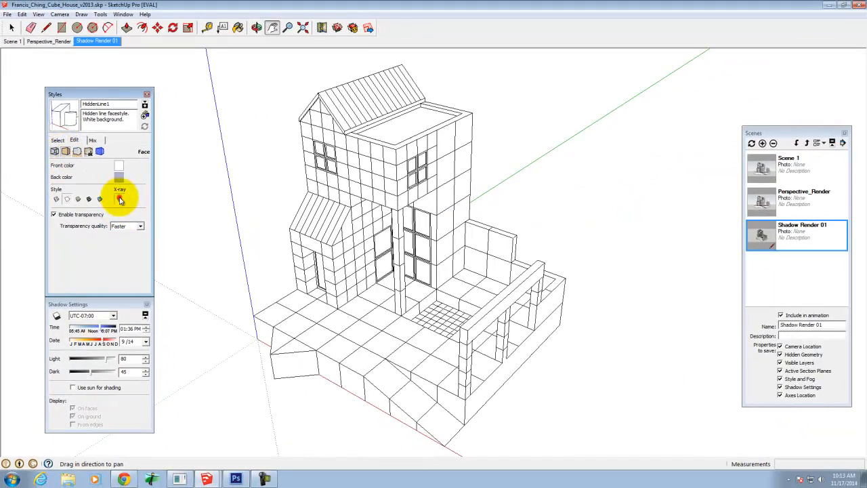
left_click(119, 198)
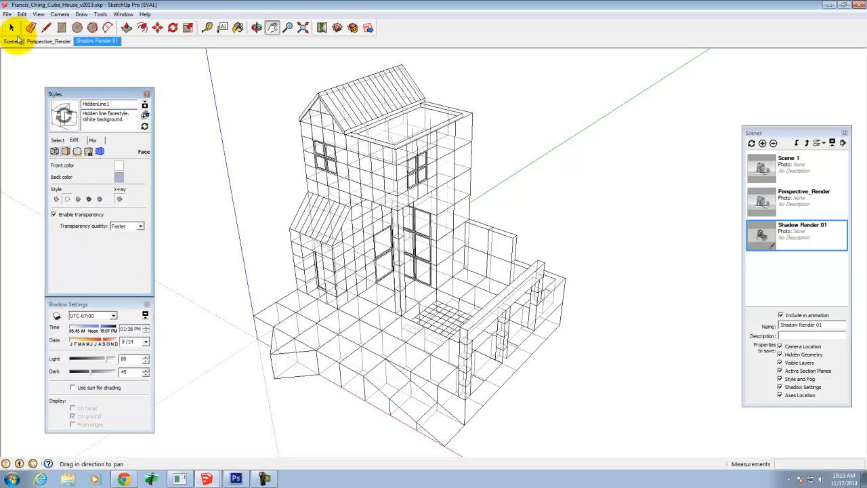
left_click(38, 14)
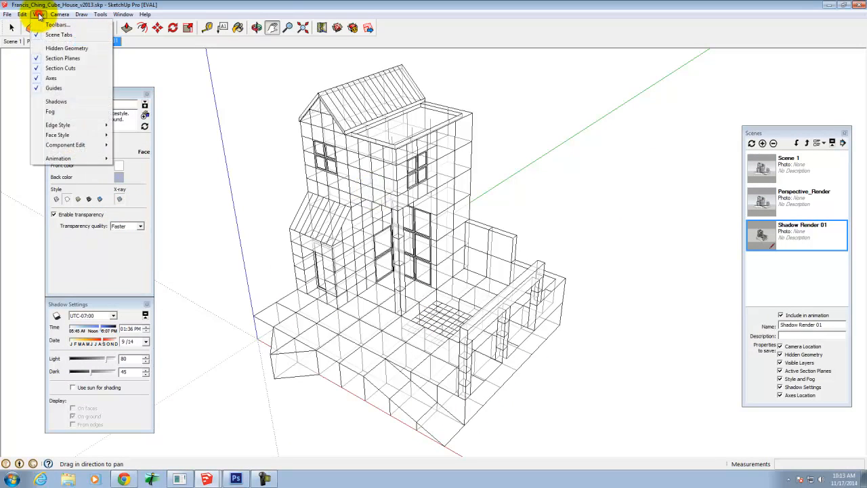
left_click(64, 81)
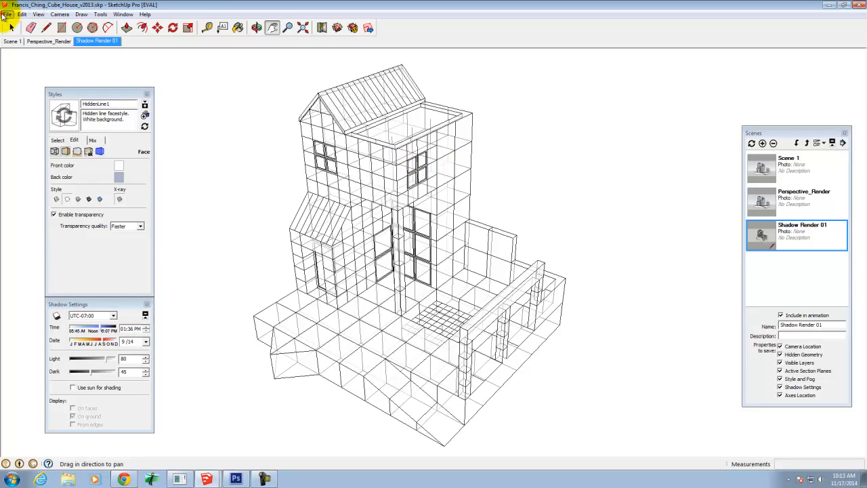
- Export the X-ray view as the JPEG image Francis_Ching_Cube_House_v2013_xray.jpg, using the view size
left_click(5, 14)
mouse_move(40, 155)
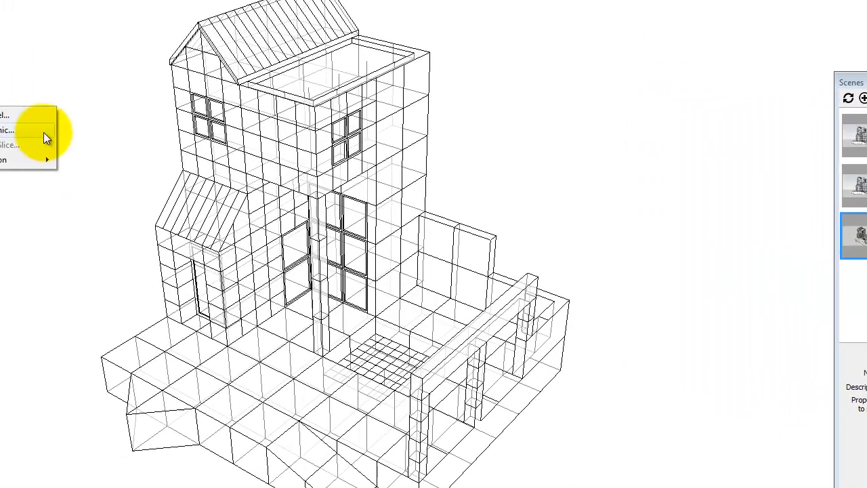
left_click(39, 134)
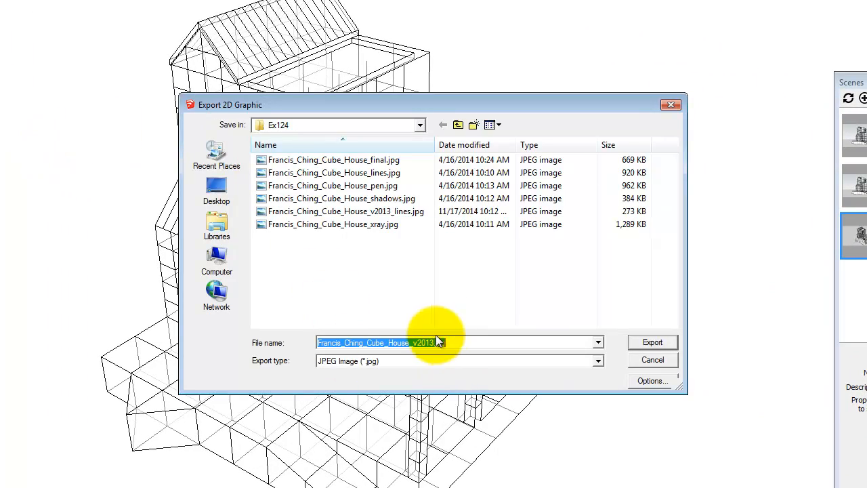
type("_xray.jpg")
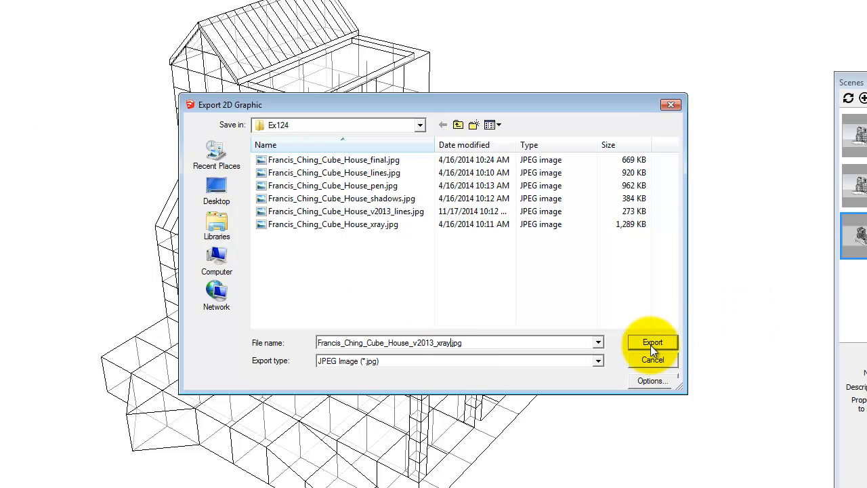
left_click(652, 381)
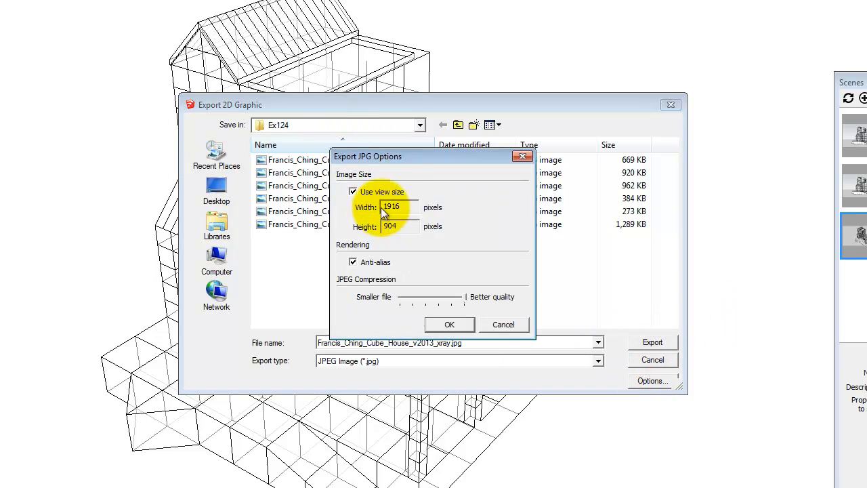
left_click(459, 322)
left_click(653, 342)
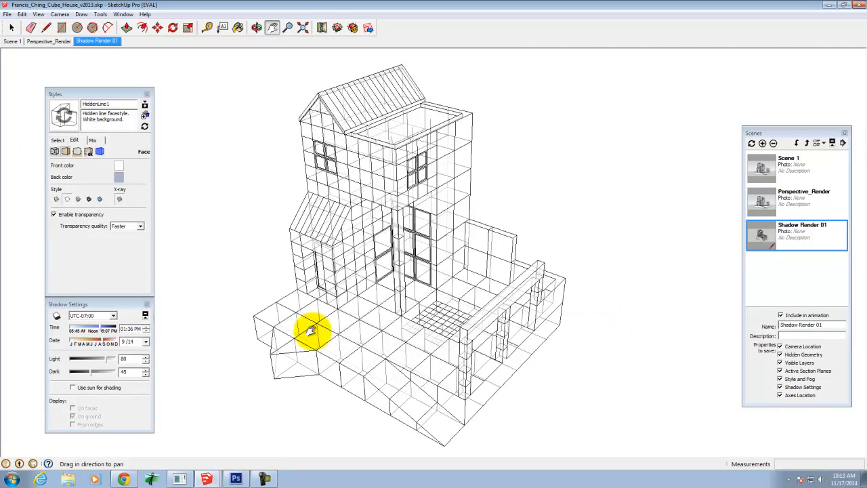
- Check the next tutorial steps in the browser, then turn off profiles, edges and X-ray in the house model's style
left_click(123, 479)
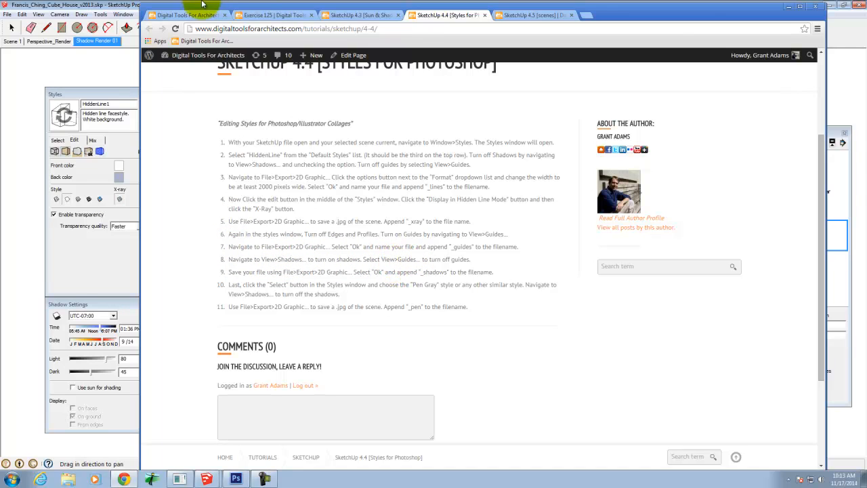
left_click(797, 8)
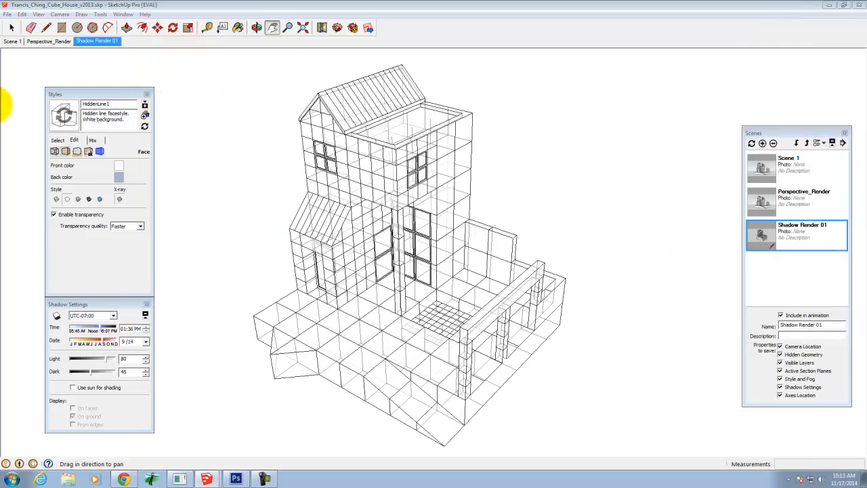
left_click(54, 152)
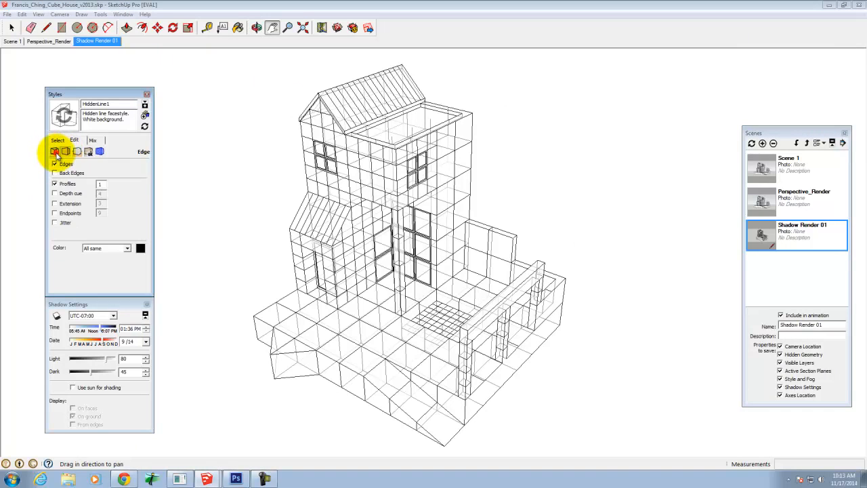
left_click(55, 184)
left_click(54, 164)
left_click(66, 152)
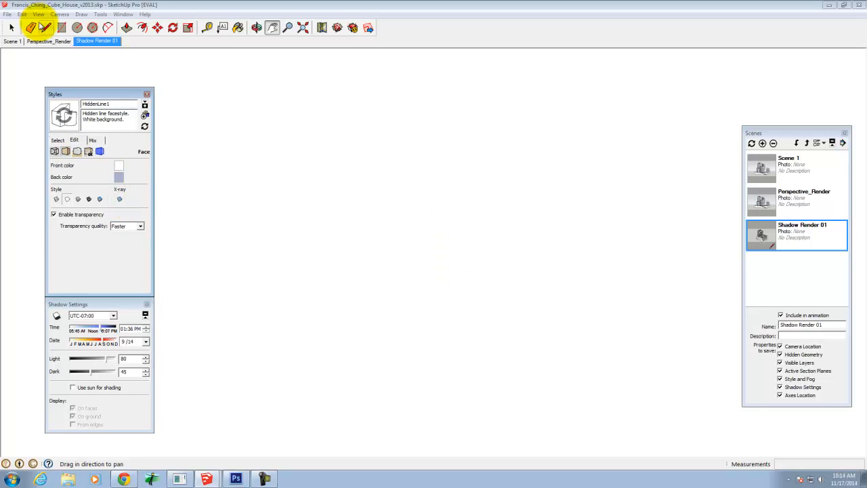
- Turn on shadows for the edgeless house model
left_click(21, 15)
mouse_move(37, 14)
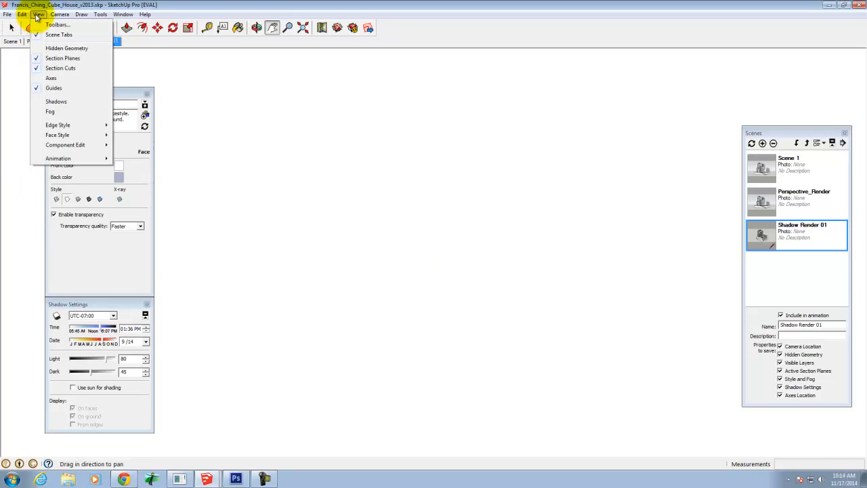
left_click(55, 102)
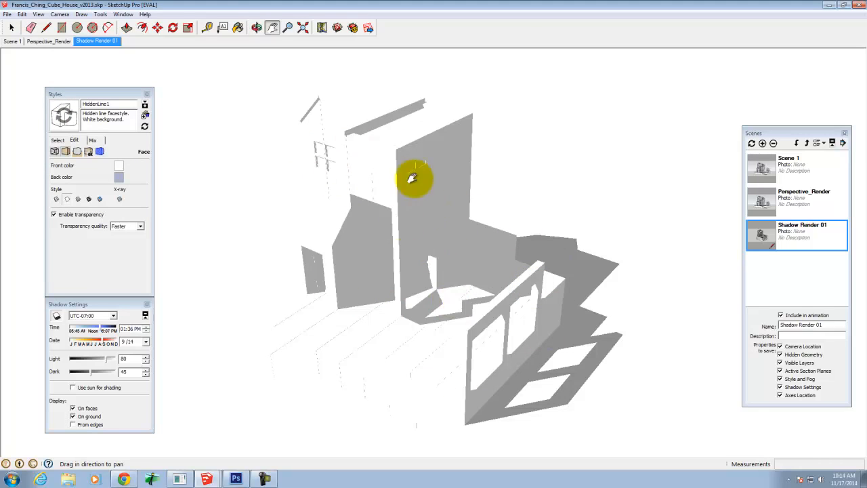
- Export the shadows-only view as the JPEG image Francis_Ching_Cube_House_v2013_shadows.jpg in the Ex124 folder
left_click(8, 15)
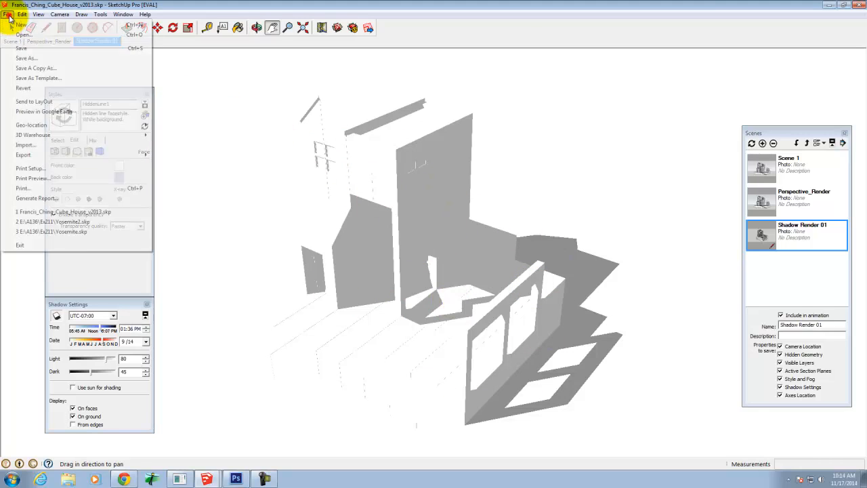
mouse_move(30, 155)
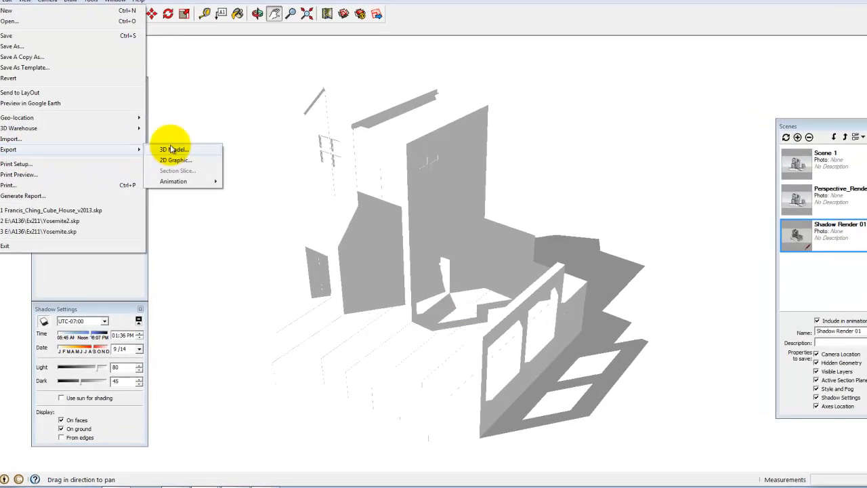
left_click(170, 160)
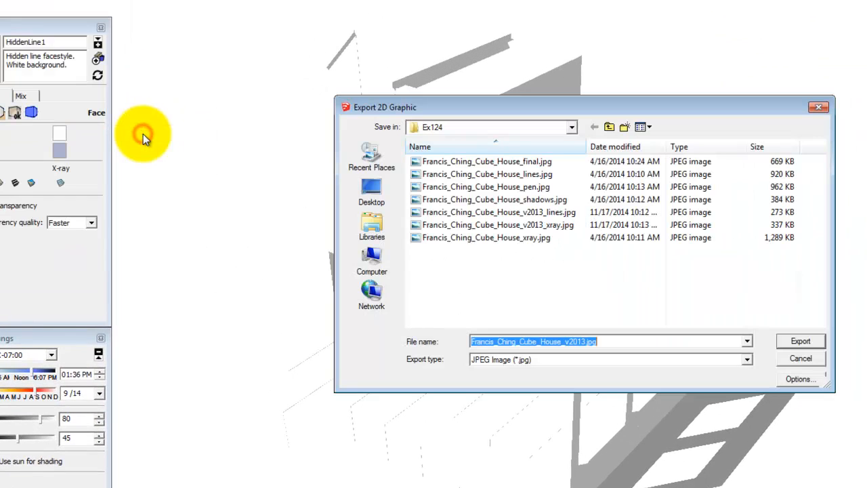
left_click(586, 341)
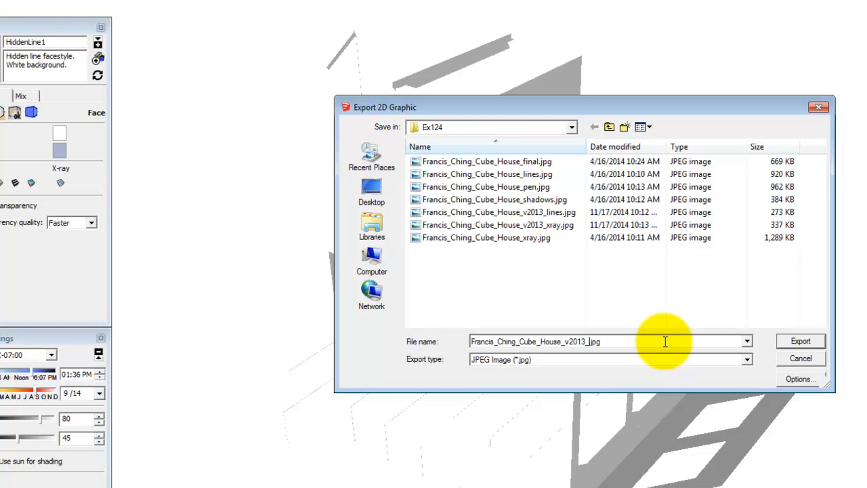
type("_sha")
key("BackSpace")
type("ha")
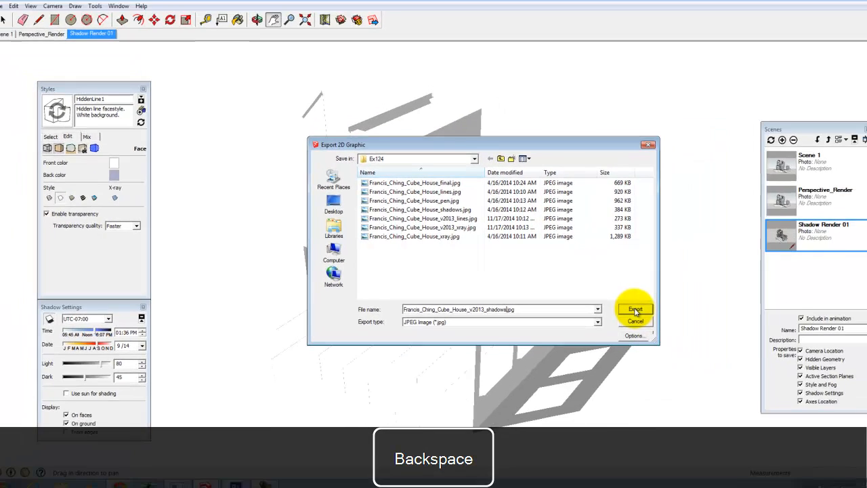
left_click(801, 340)
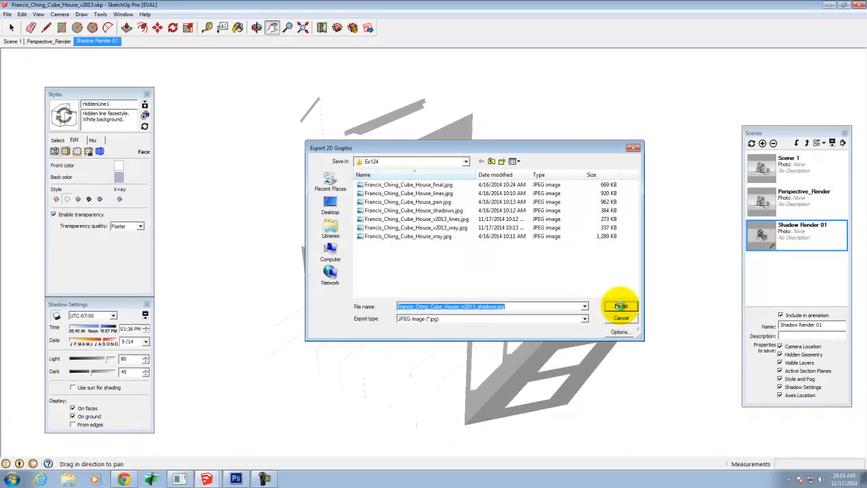
left_click(620, 306)
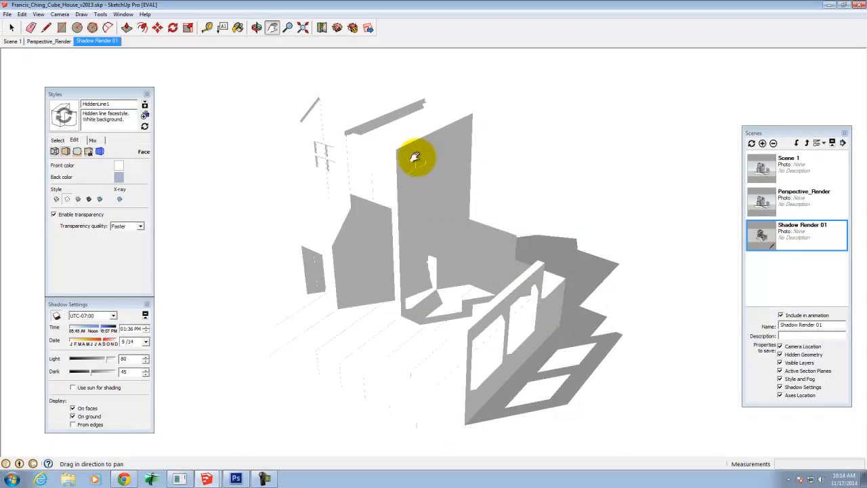
- Check the next tutorial steps in the browser, then return to SketchUp and turn off the model's shadows
left_click(124, 480)
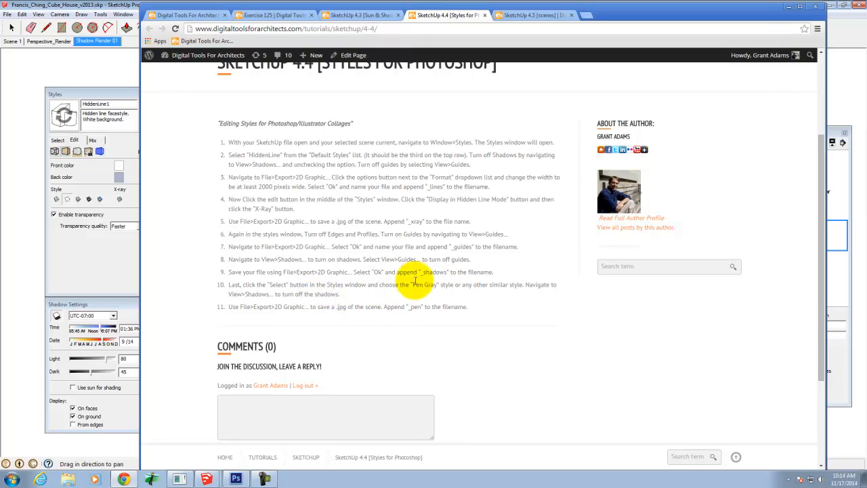
left_click(93, 5)
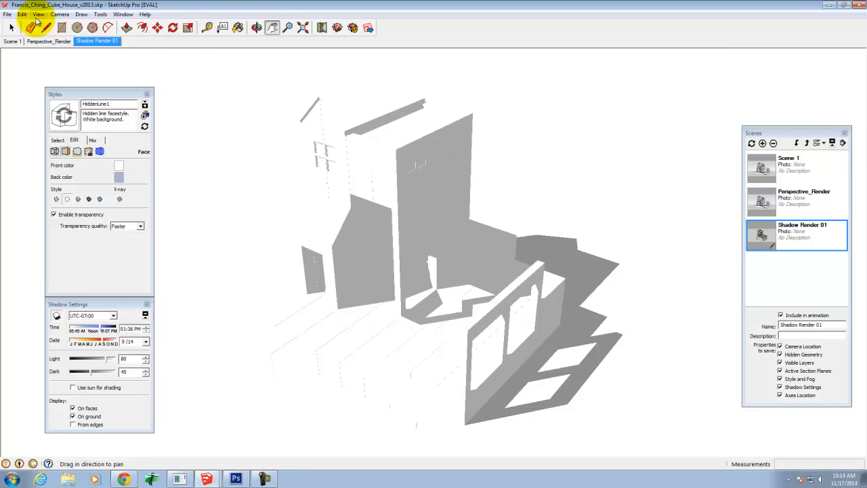
left_click(38, 14)
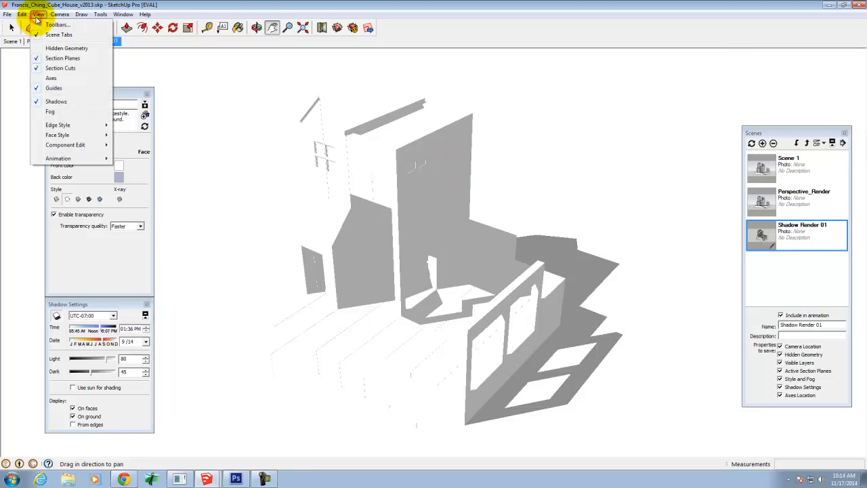
left_click(57, 103)
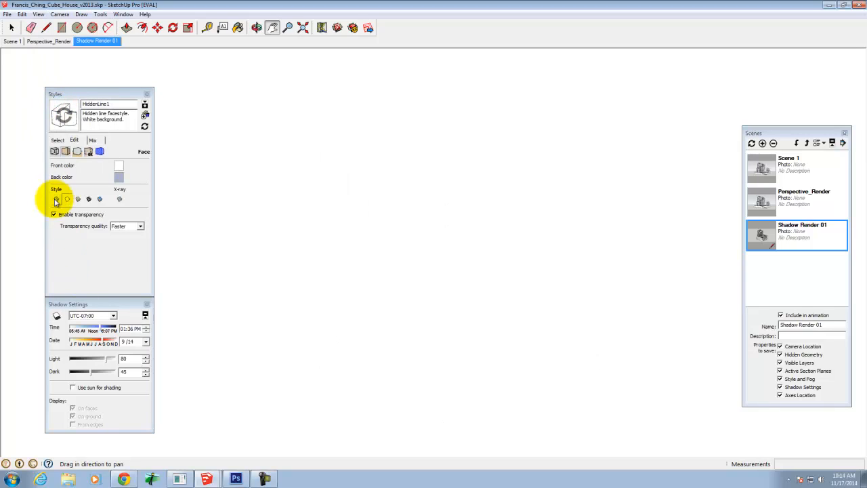
- Apply the Pen Grey style from the Sketchy Edges collection to the house model, comparing it with the Pencil style
left_click(57, 141)
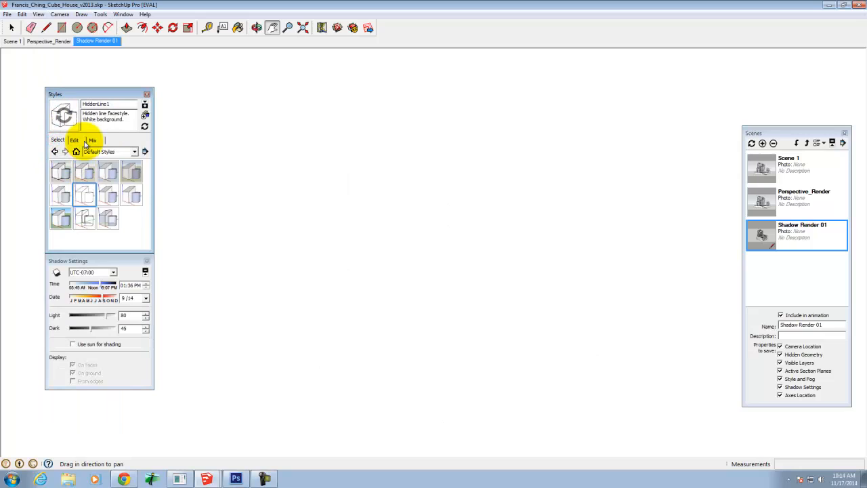
left_click(108, 152)
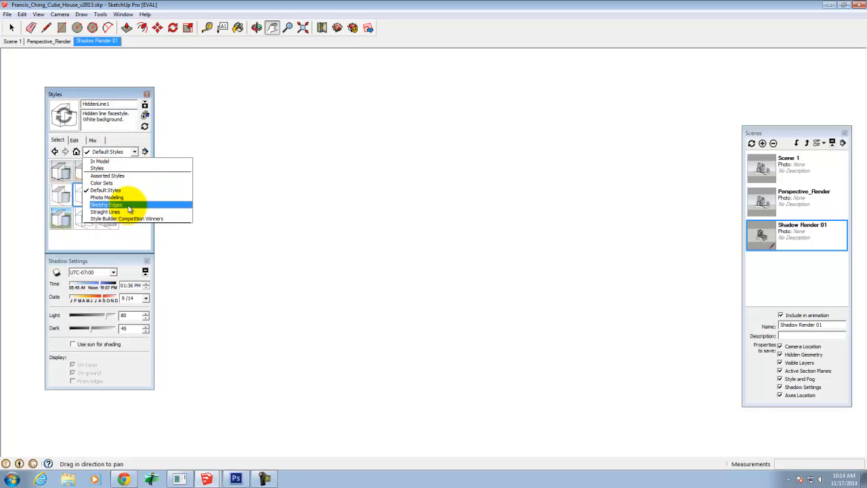
left_click(128, 206)
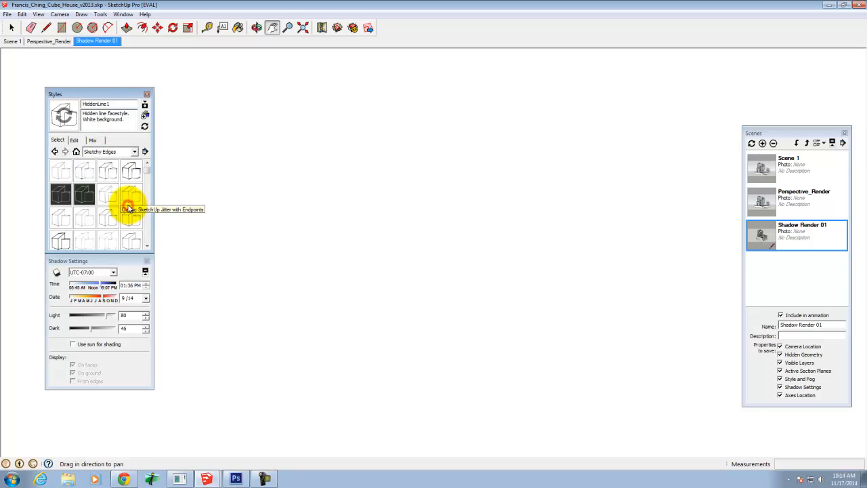
left_click_drag(146, 169, 147, 196)
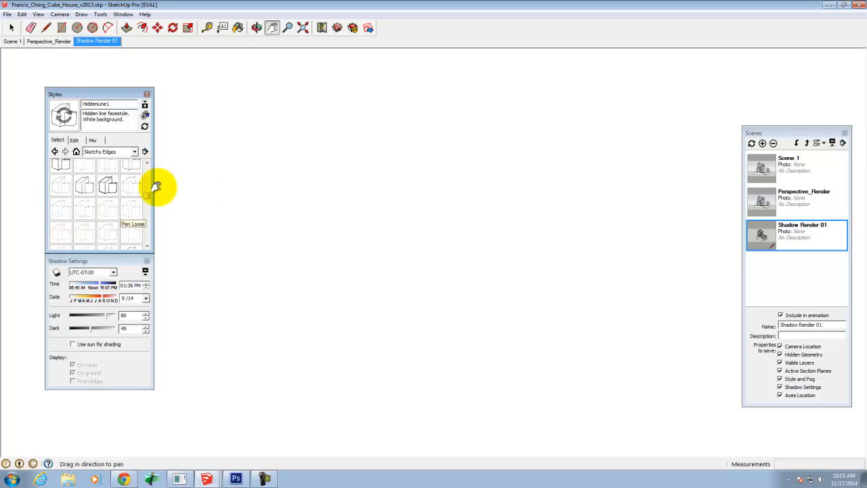
left_click_drag(149, 194, 149, 199)
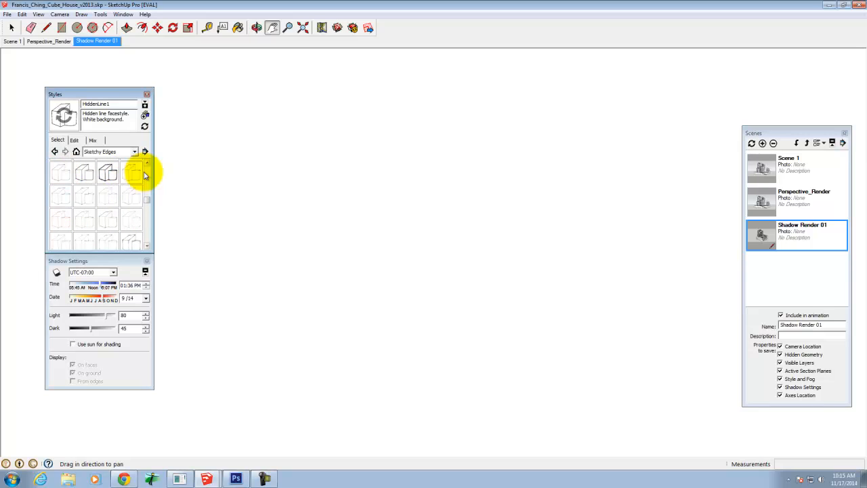
left_click(113, 198)
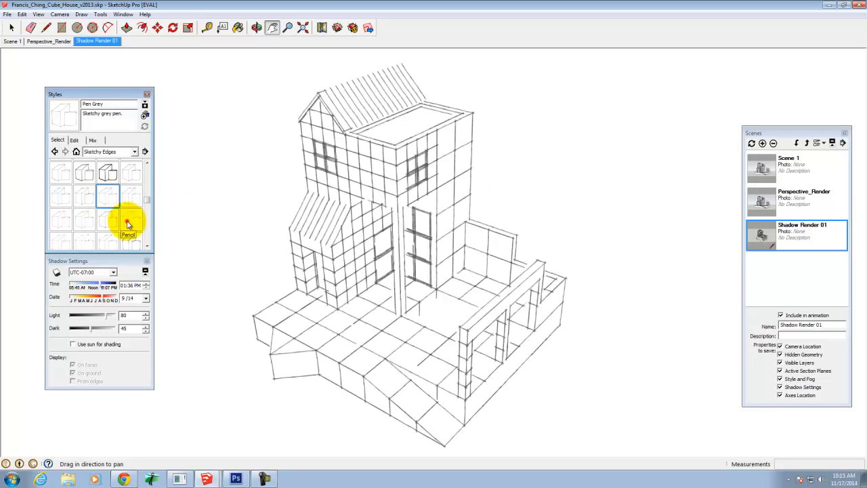
left_click(127, 224)
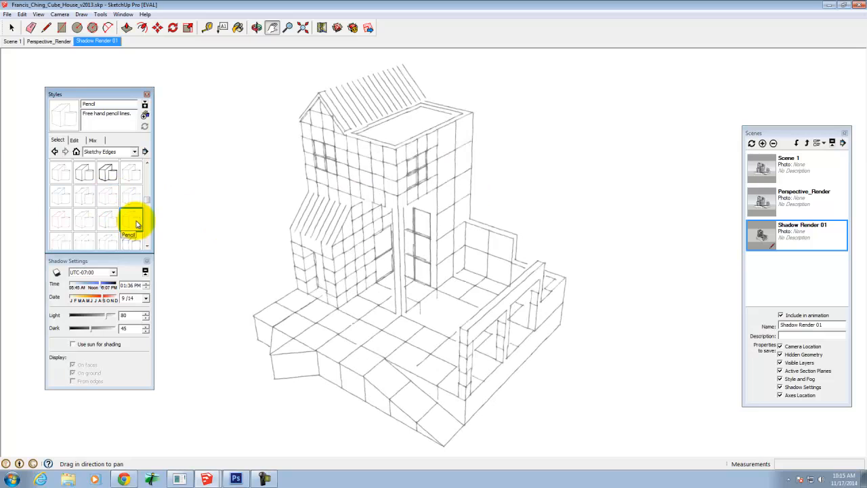
left_click(107, 196)
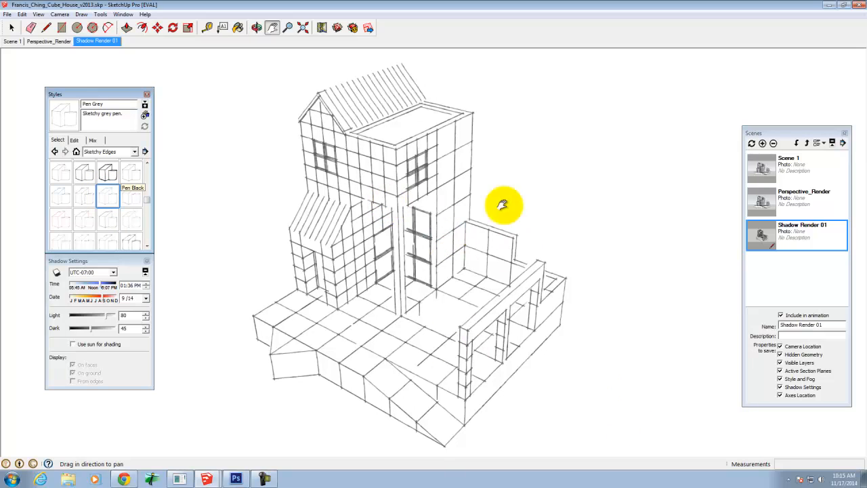
- Export the Pen Grey view as the JPEG image Francis_Ching_Cube_House_v2013_pengray.jpg in the Ex124 folder
left_click(7, 15)
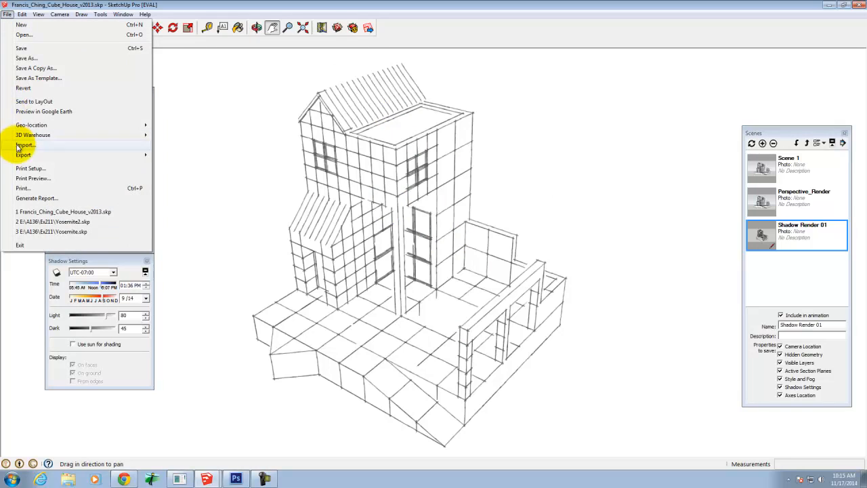
mouse_move(77, 157)
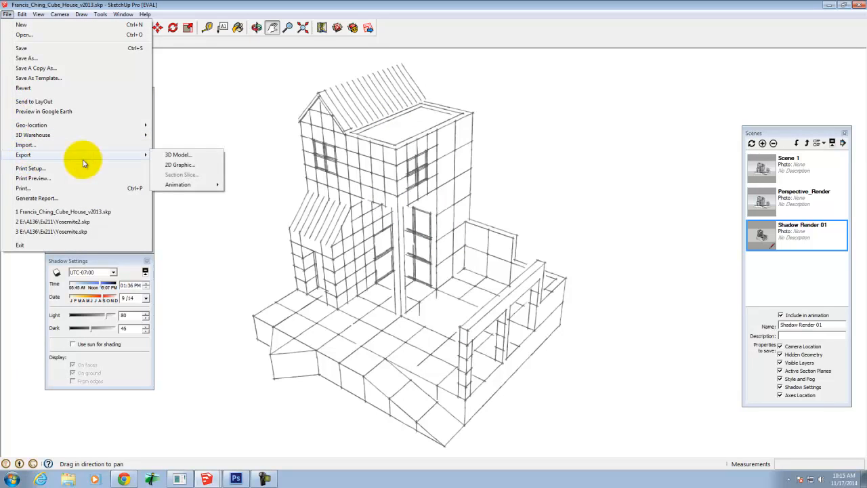
left_click(180, 165)
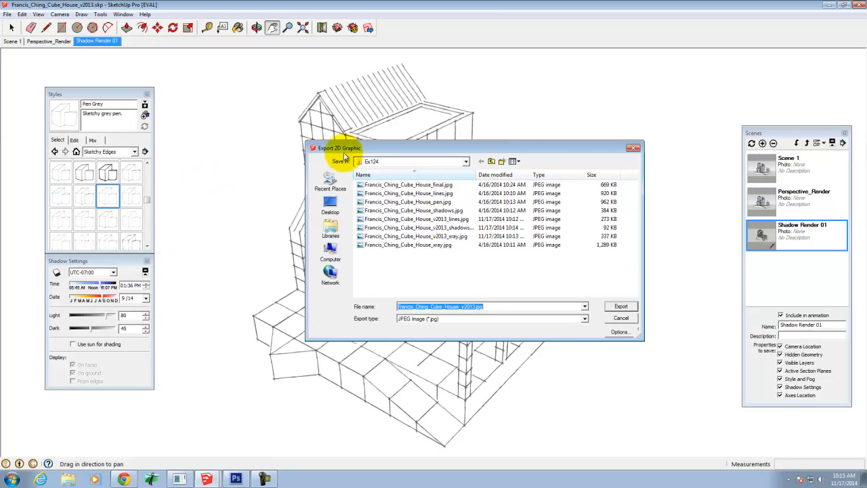
left_click(477, 306)
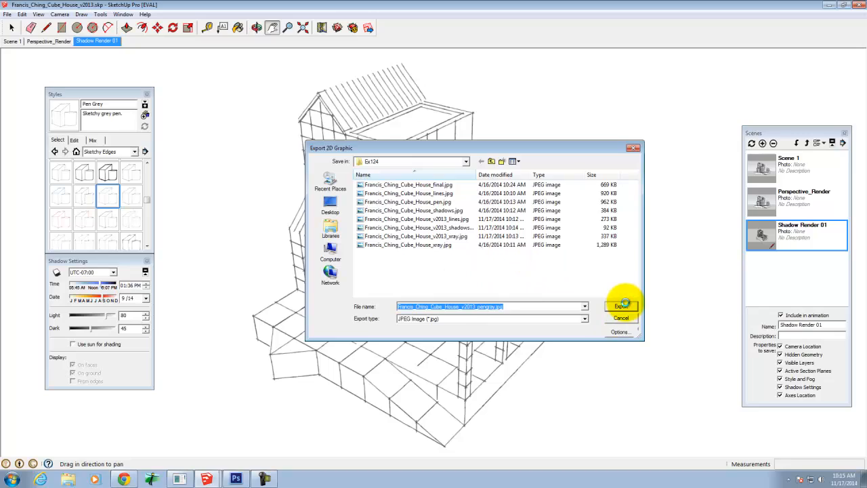
left_click(622, 305)
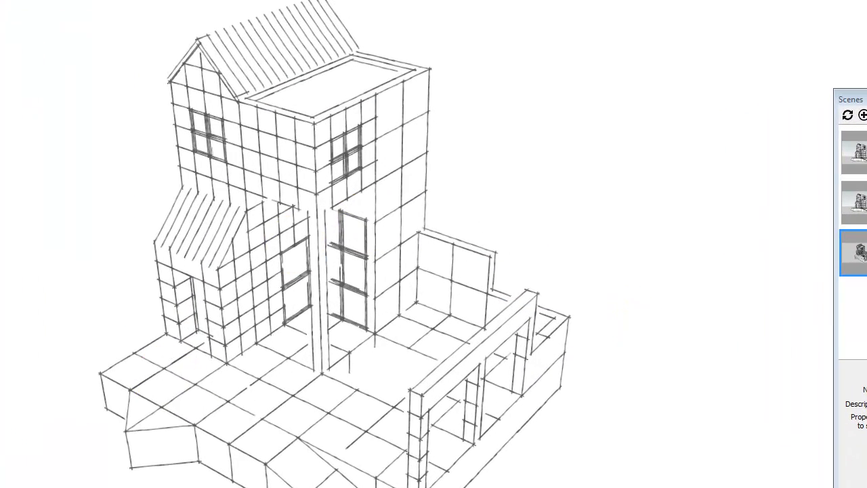
- Open a file explorer window and browse to the A135\Ex124 folder on the Kingfisher (E:) drive
key("super+e")
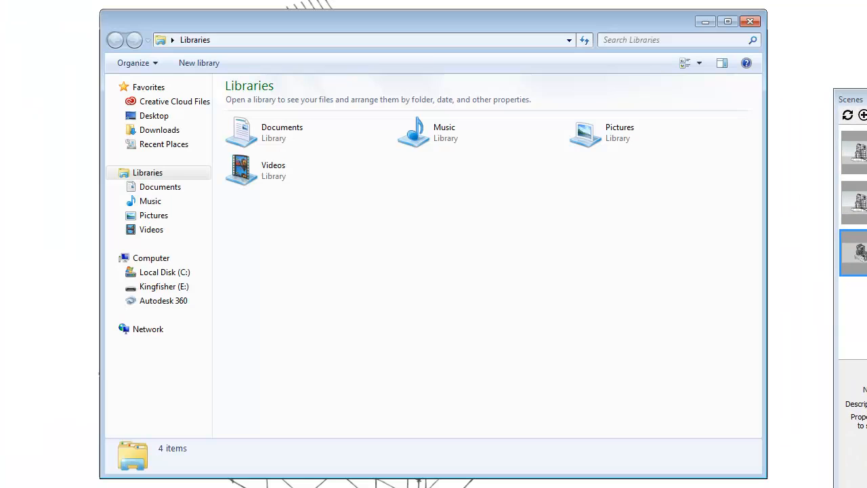
left_click(145, 286)
left_click(249, 103)
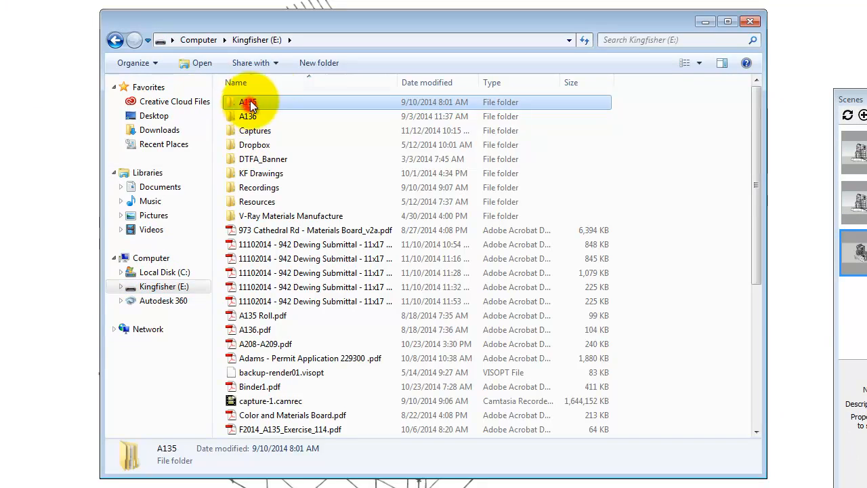
double_click(249, 103)
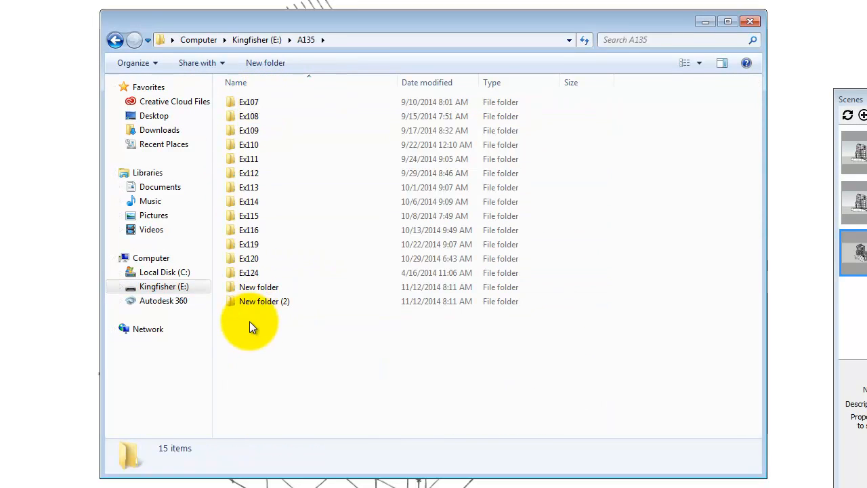
double_click(253, 273)
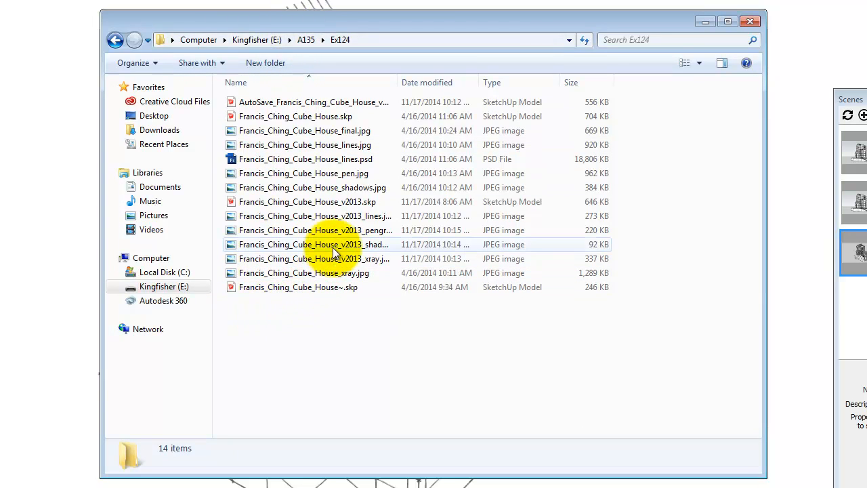
- Select the exported v2013 JPEGs, preview the pen, shadows and X-ray images to compare their views, and close the photo viewer
left_click(334, 216)
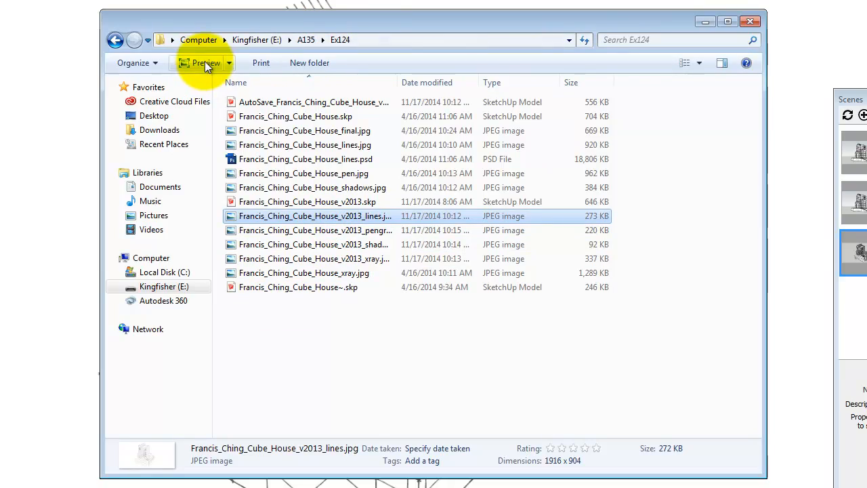
left_click(274, 272, "shift")
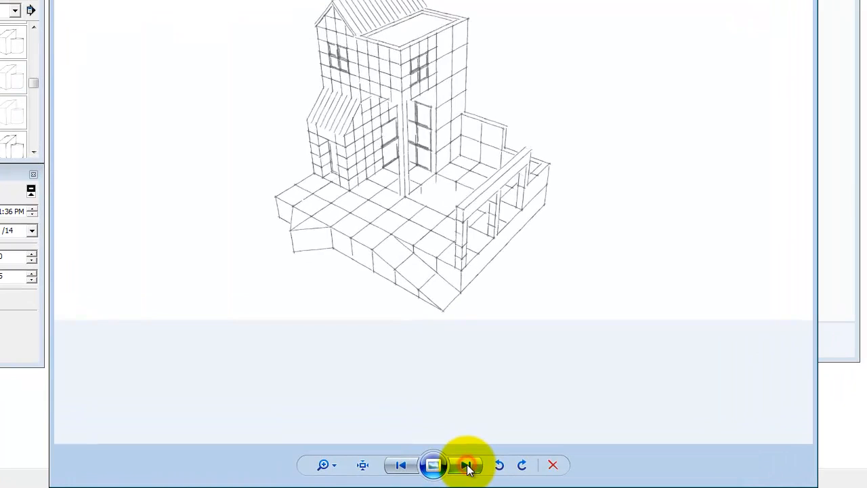
left_click(467, 466)
left_click(467, 466)
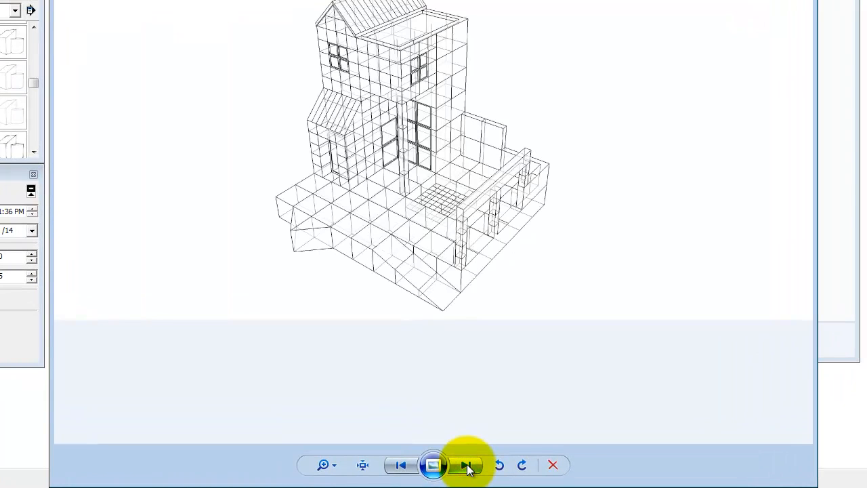
left_click(402, 465)
left_click(403, 466)
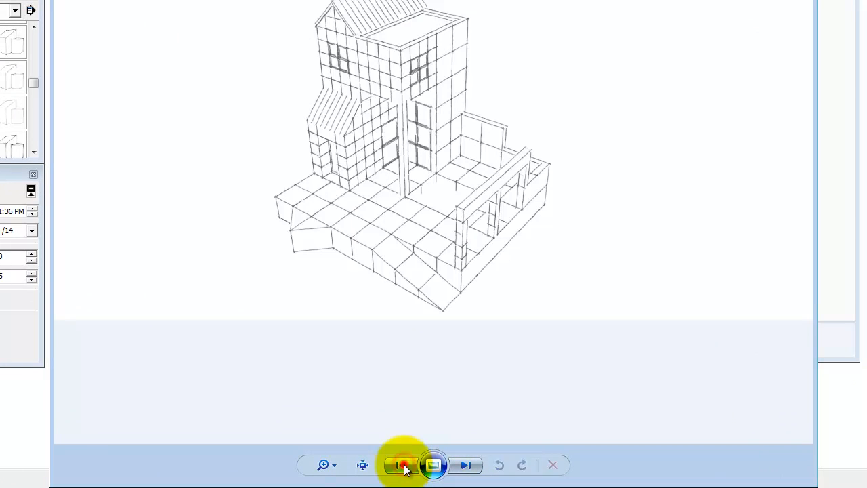
left_click(403, 466)
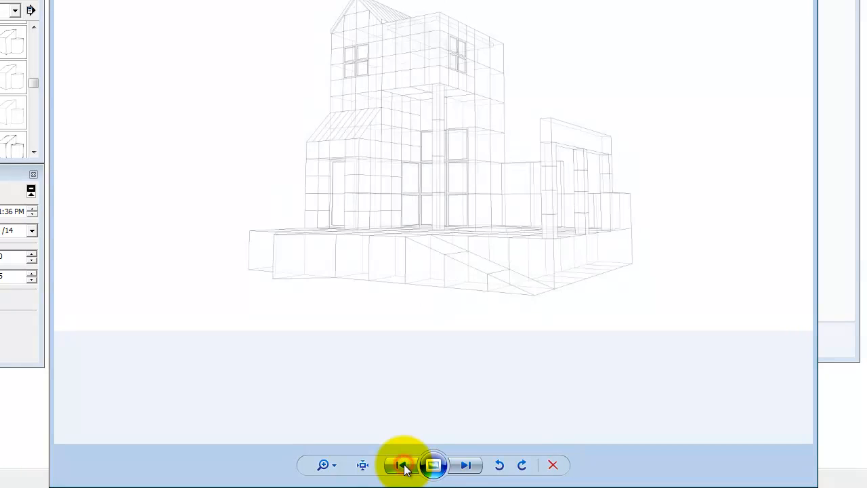
left_click(468, 465)
left_click(469, 466)
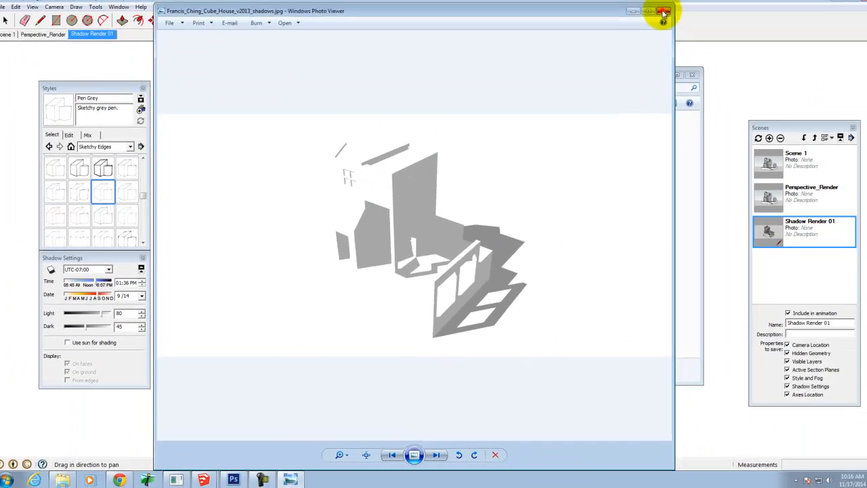
left_click(659, 16)
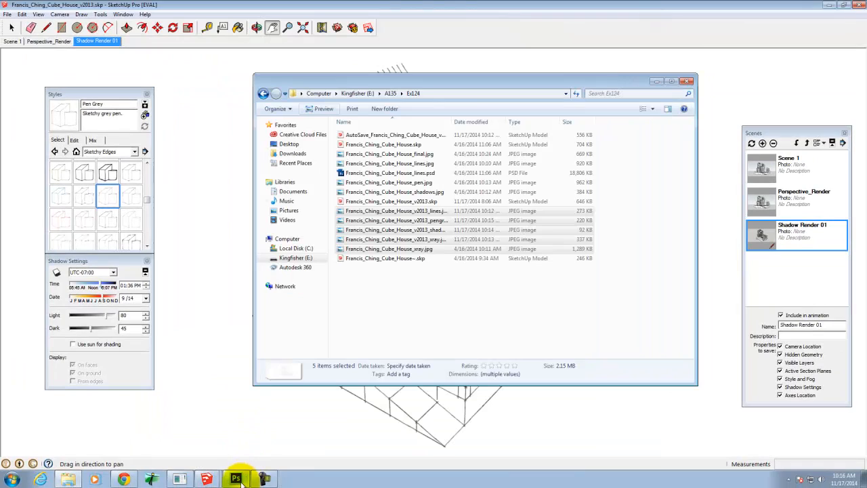
- Switch to Photoshop and open Francis_Ching_Cube_House_v2013_lines.jpg from the A135\Ex124 folder on the Kingfisher (E:) drive
left_click(236, 479)
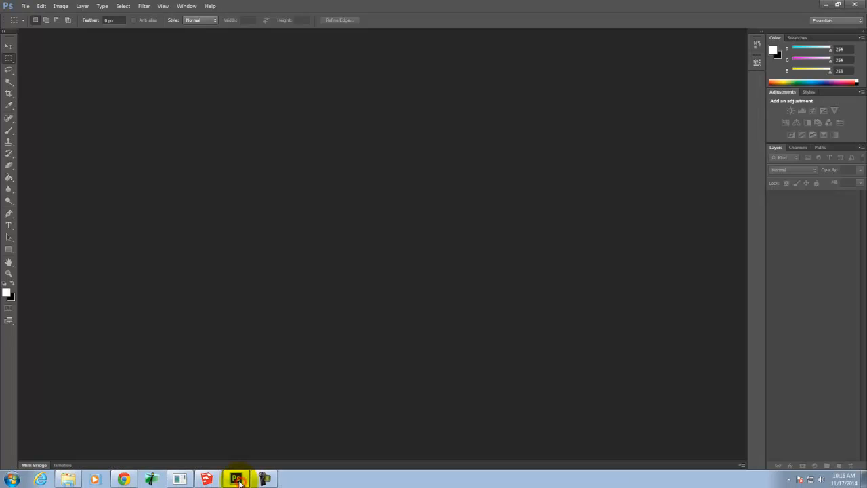
left_click(25, 6)
left_click(31, 27)
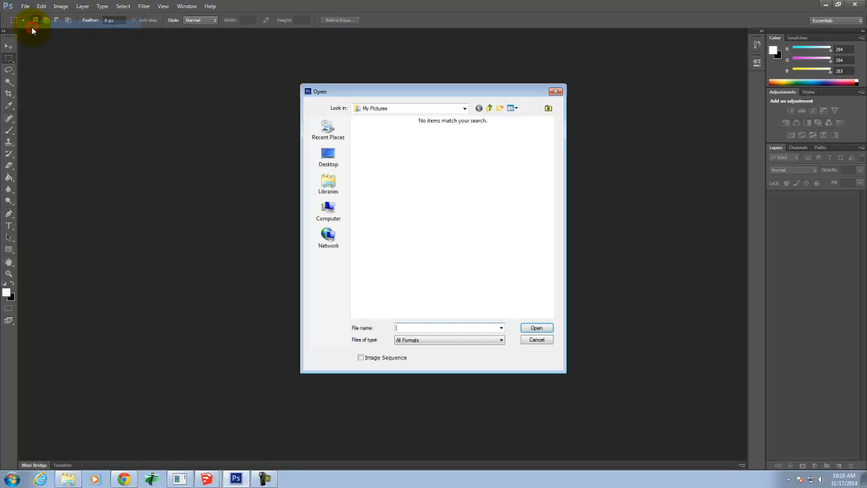
left_click(490, 109)
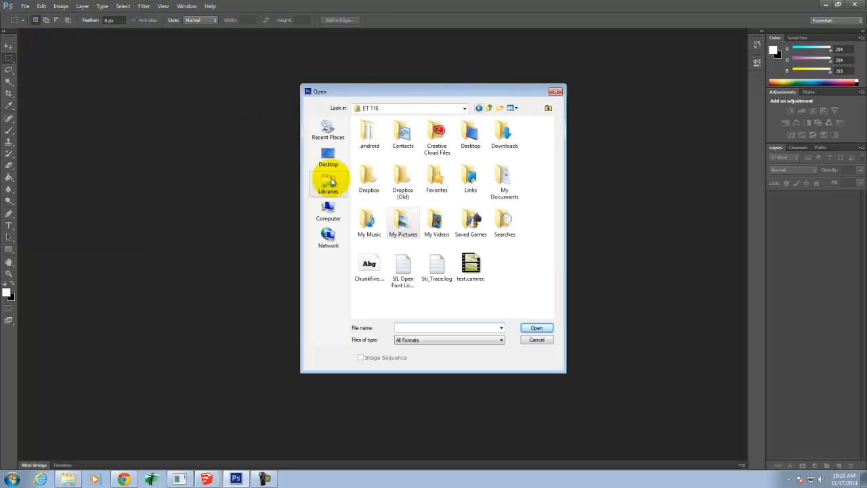
left_click(382, 110)
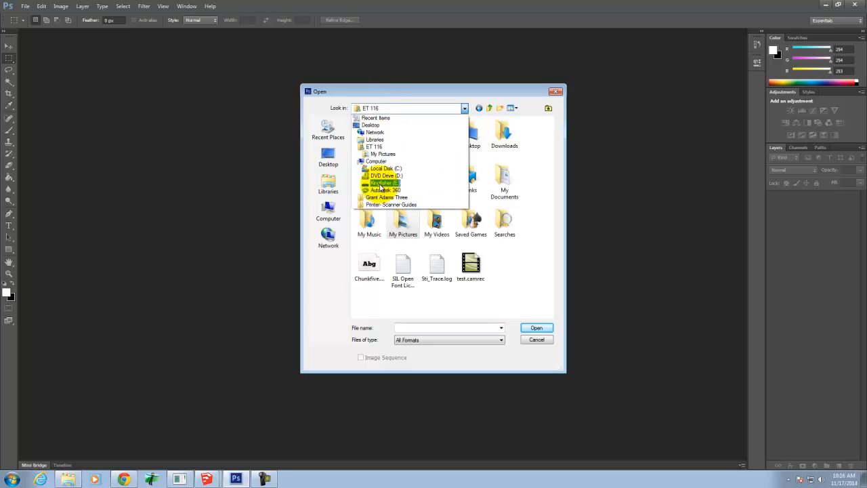
left_click(383, 183)
double_click(372, 133)
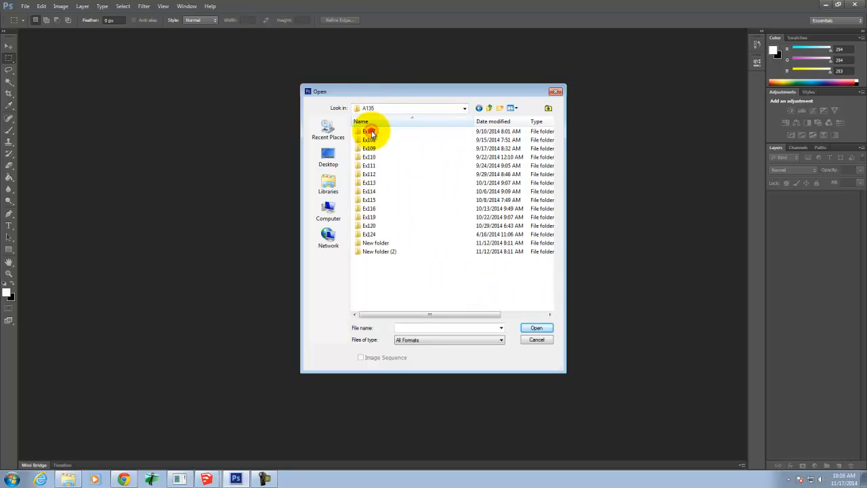
left_click(367, 236)
double_click(367, 236)
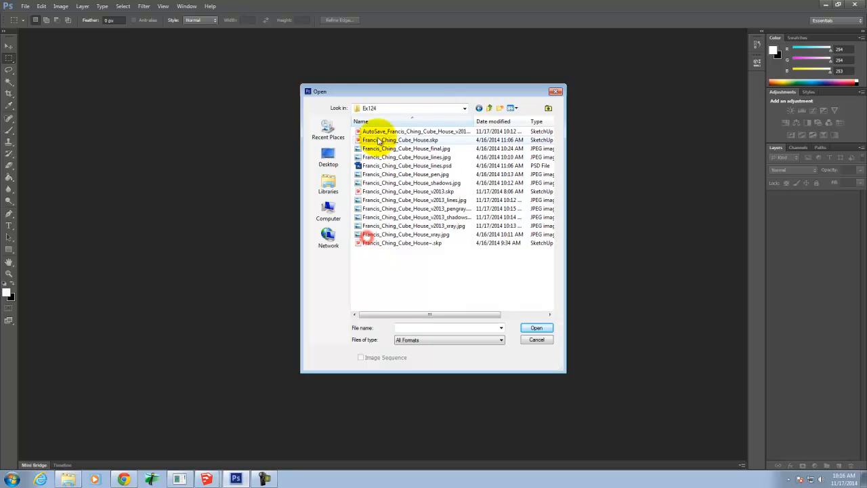
left_click(399, 200)
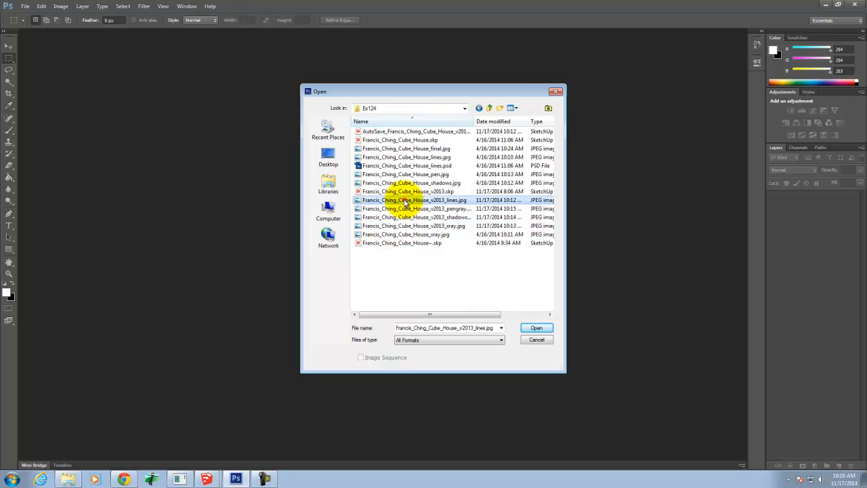
left_click(540, 327)
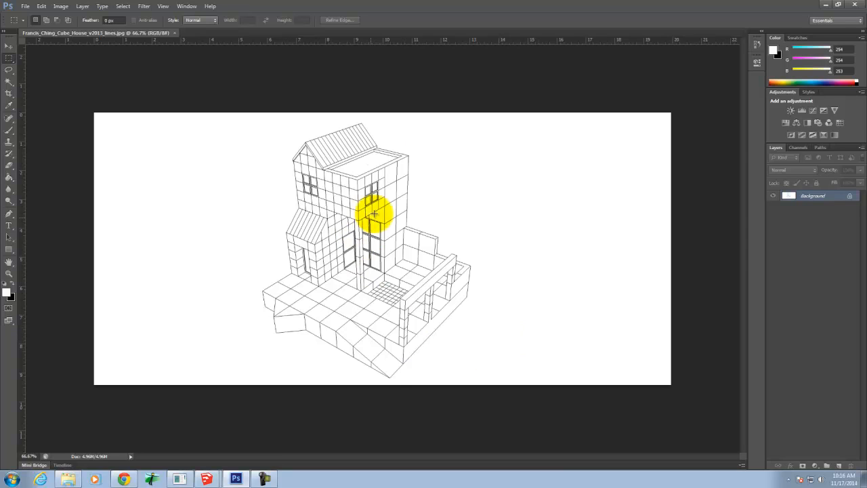
- Place Francis_Ching_Cube_House_v2013_xray.jpg over the line drawing at its original size and commit the placement
left_click(25, 7)
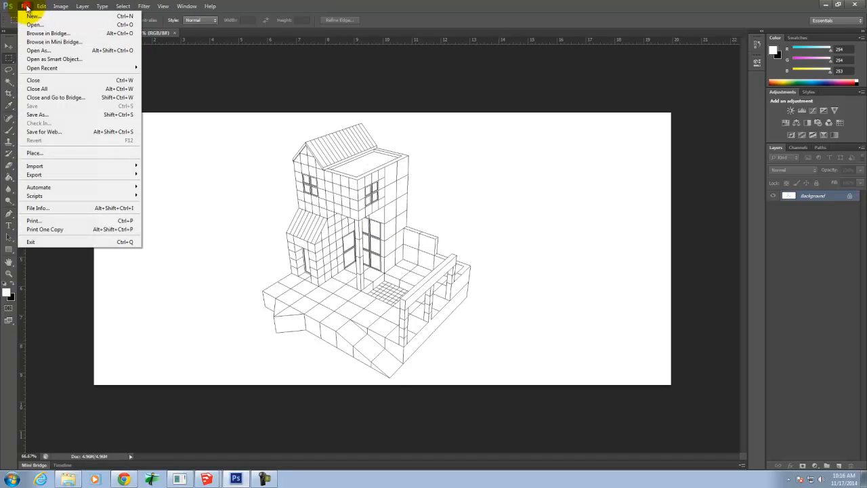
left_click(41, 157)
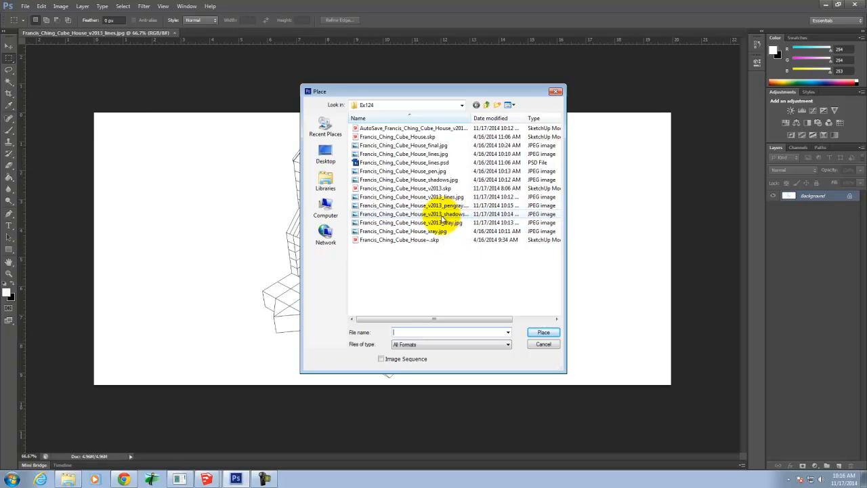
left_click(453, 224)
left_click(543, 332)
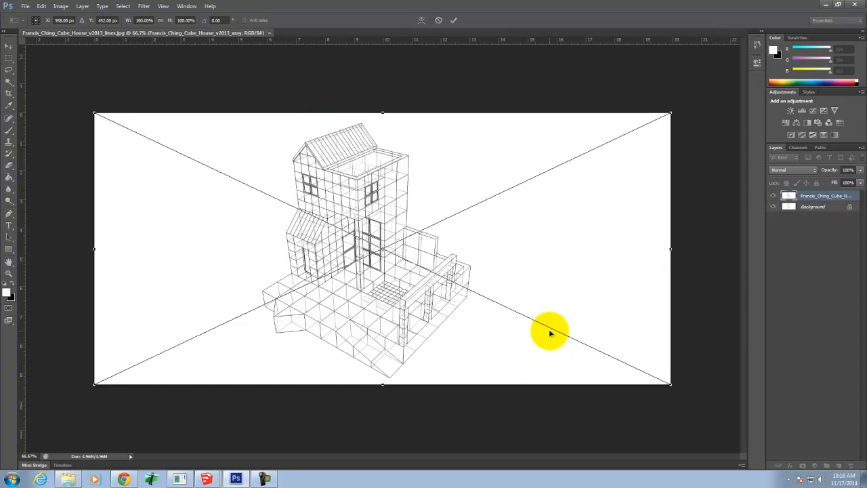
left_click(455, 21)
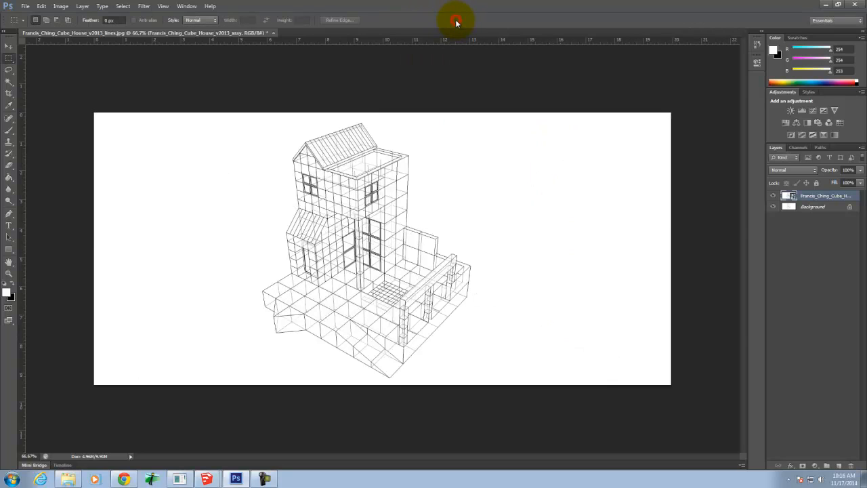
- Place Francis_Ching_Cube_House_v2013_shadows.jpg as a new layer above the X-ray layer and commit it
left_click(22, 6)
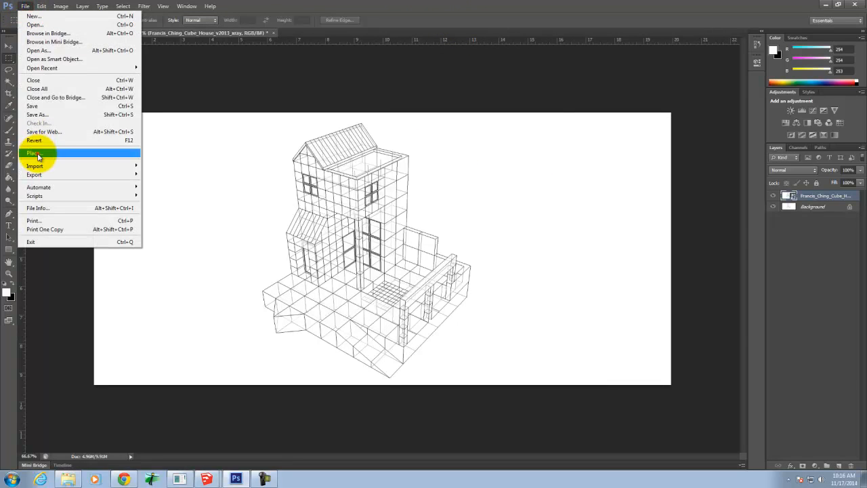
left_click(37, 153)
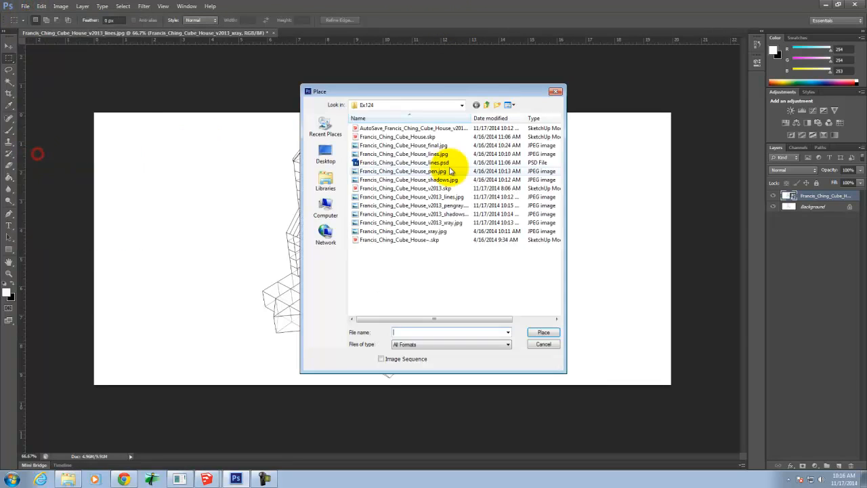
left_click(426, 214)
left_click(544, 332)
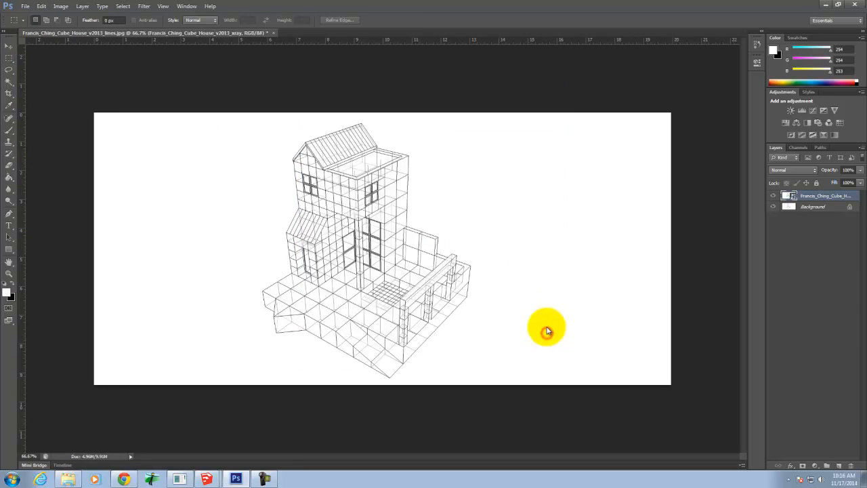
left_click(454, 20)
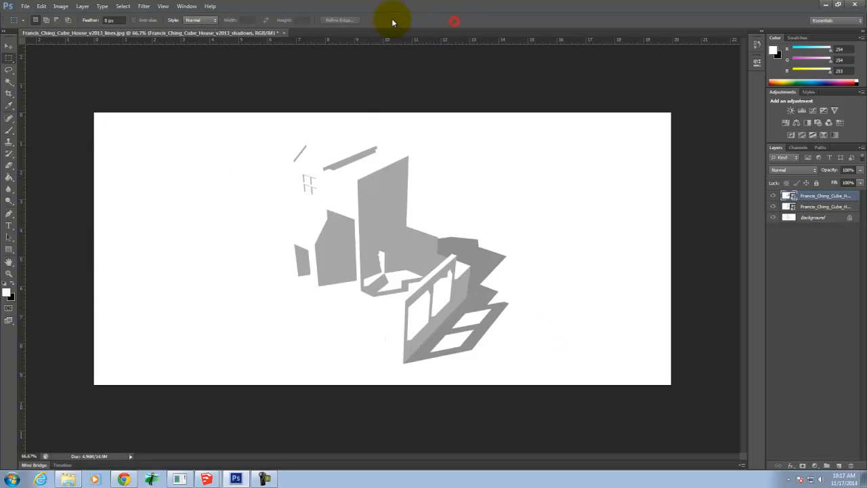
left_click(26, 6)
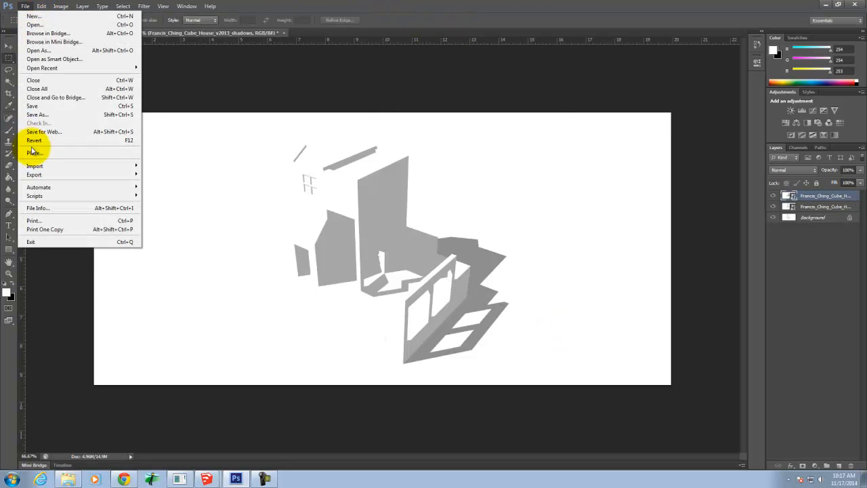
left_click(37, 153)
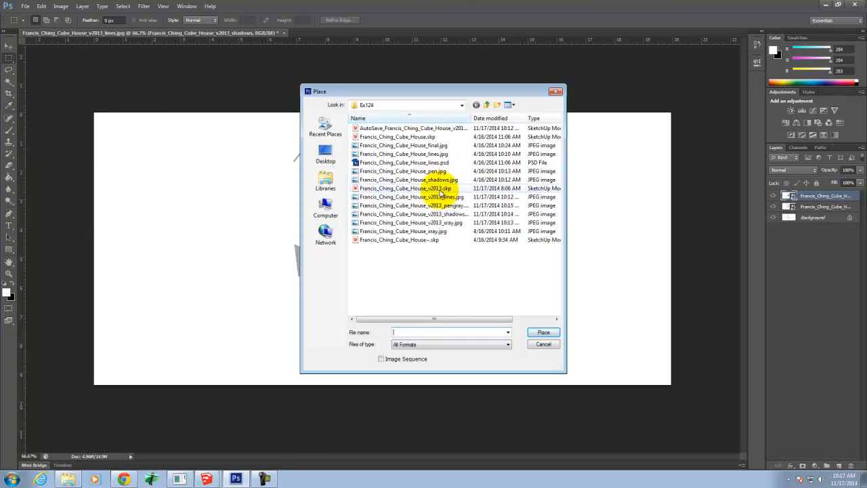
left_click(433, 172)
left_click(544, 332)
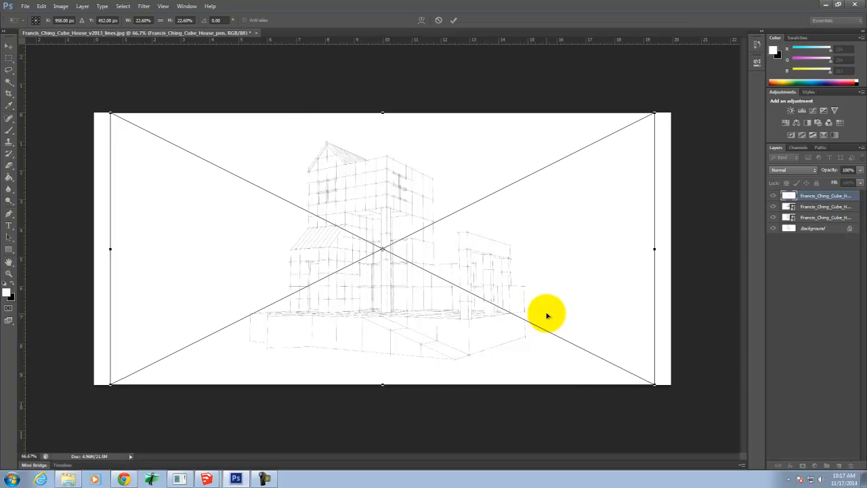
key("Delete")
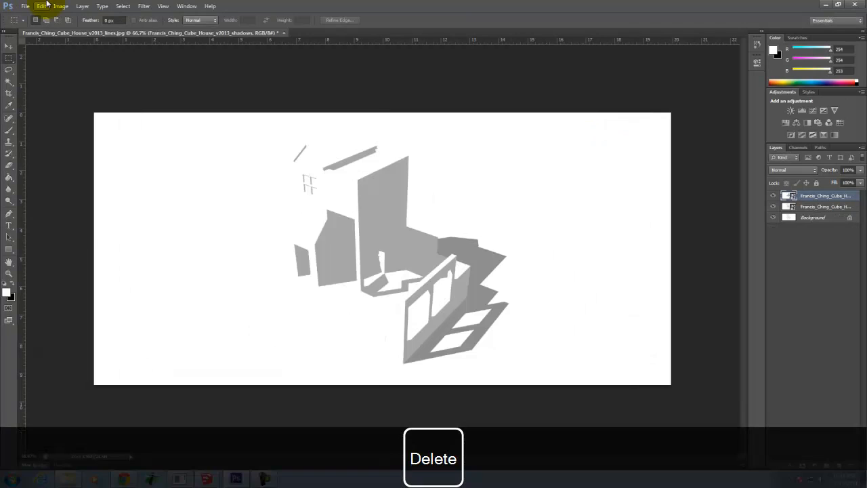
- Place Francis_Ching_Cube_House_v2013_pengray.jpg as the uppermost layer above the shadows image and commit it
left_click(25, 6)
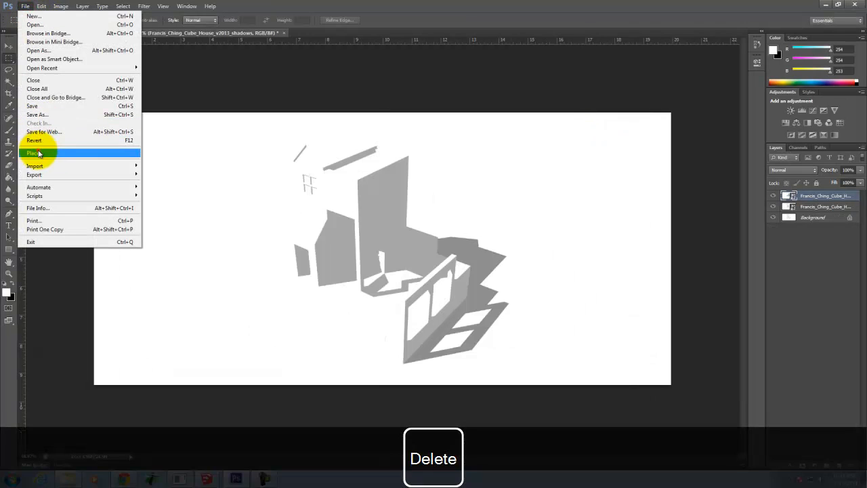
left_click(37, 149)
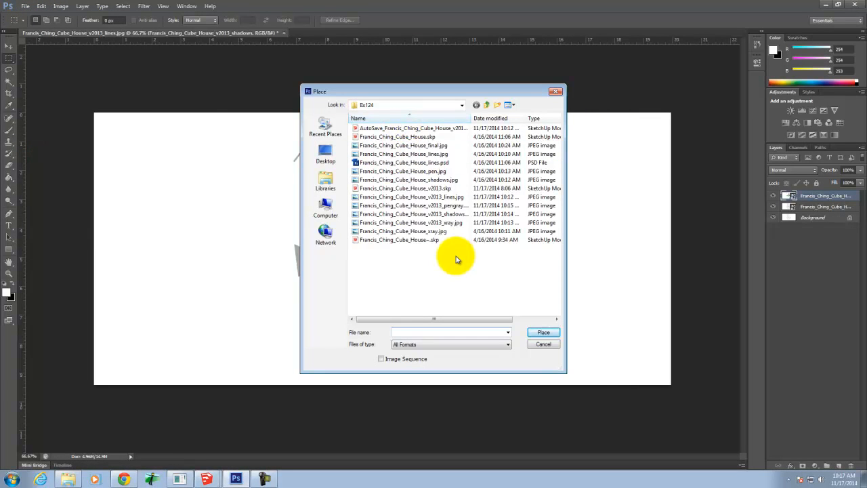
left_click(437, 206)
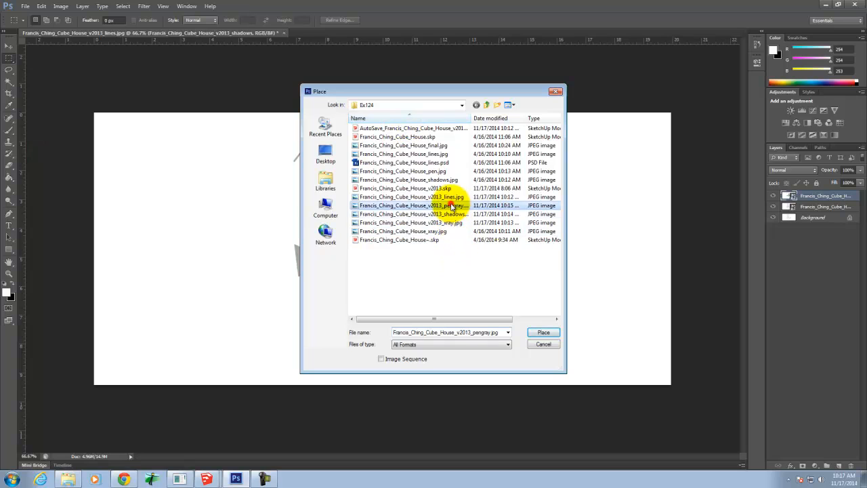
left_click(550, 333)
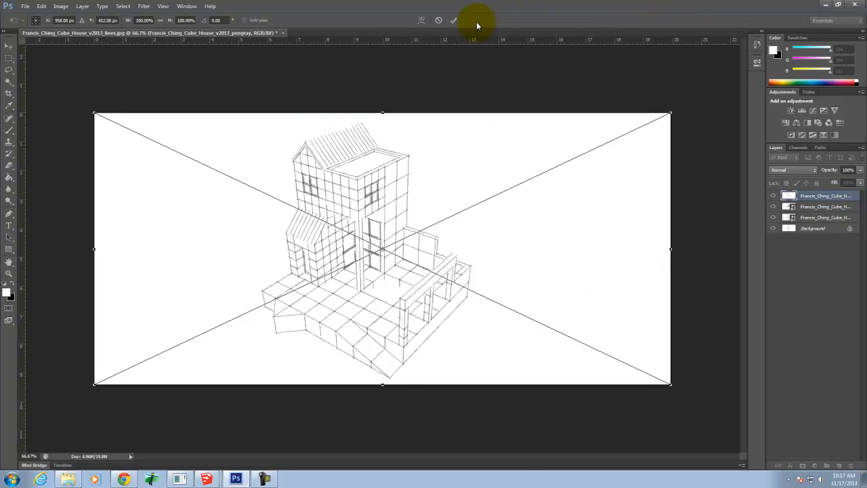
left_click(454, 21)
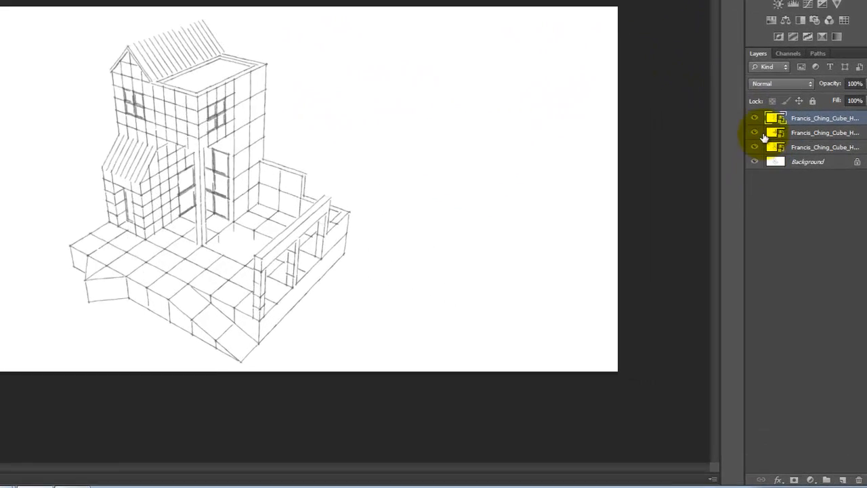
- Hide the pen grey, shadows and X-ray layers, leaving only the Background line drawing visible
left_click(773, 195)
left_click(773, 207)
left_click(747, 114)
left_click(747, 130)
left_click(746, 130)
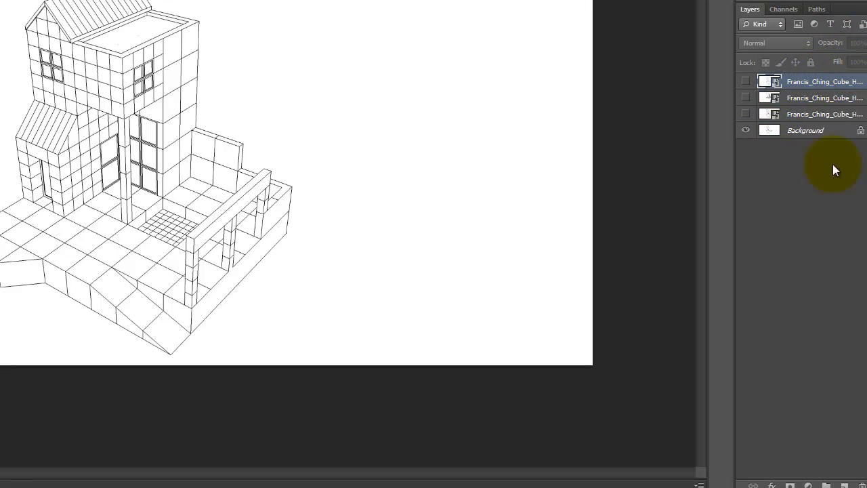
- Show the X-ray layer, set its blend mode to Multiply, and toggle its visibility to compare the effect
left_click(746, 114)
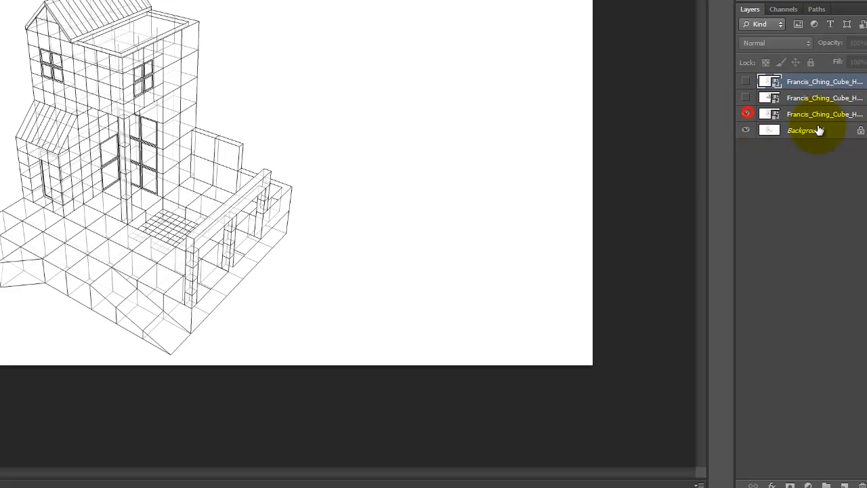
left_click(831, 118)
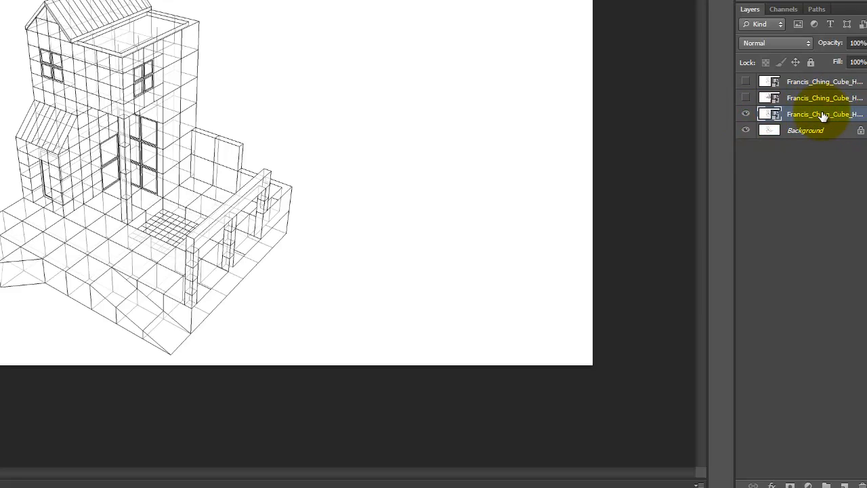
left_click(771, 45)
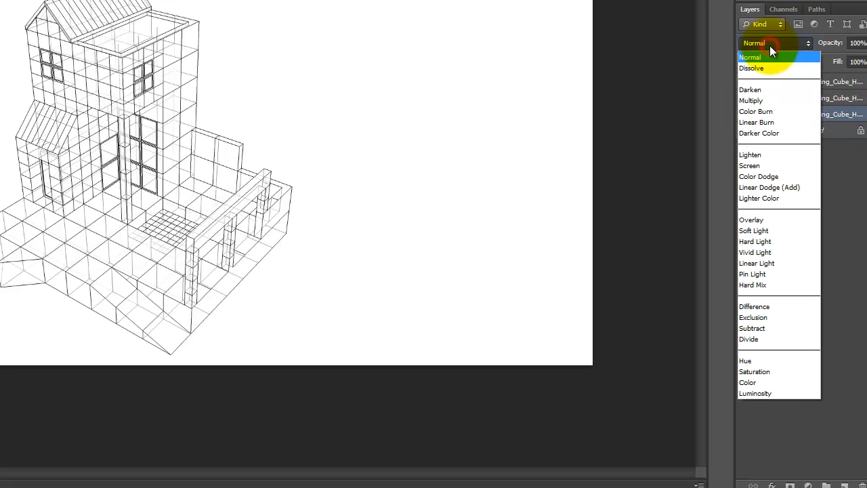
left_click(767, 101)
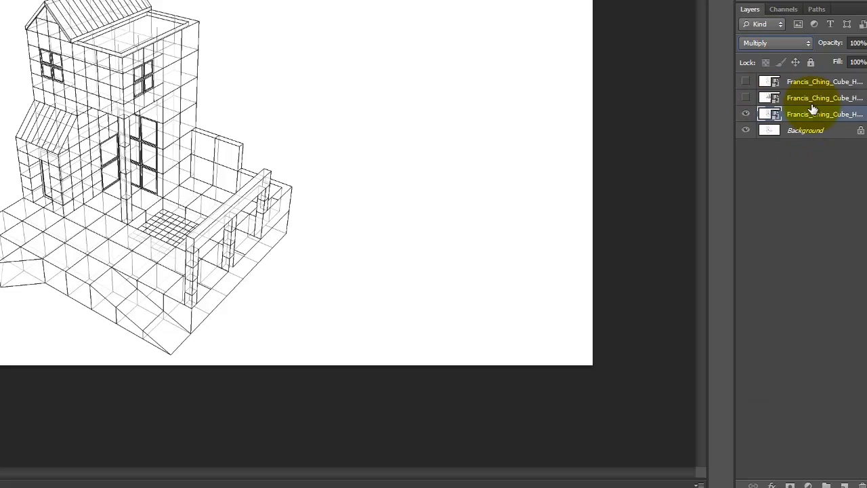
left_click(741, 117)
left_click(742, 116)
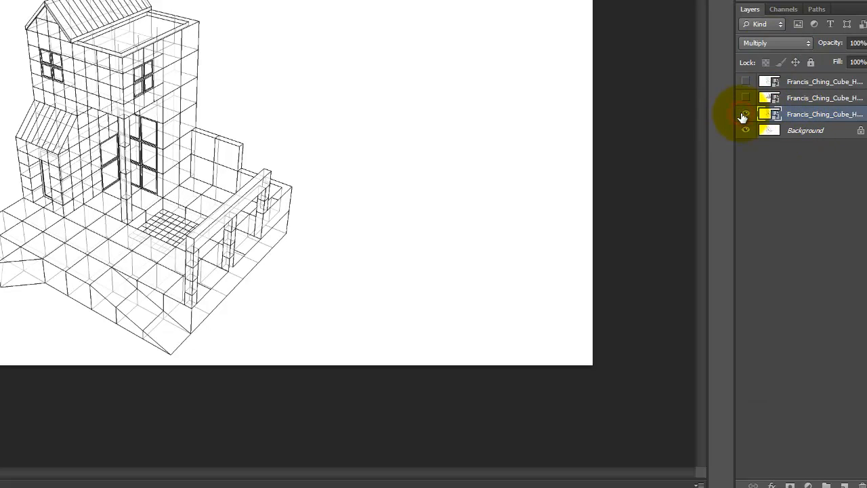
- Show the shadows layer and set its blend mode to Multiply
left_click(815, 99)
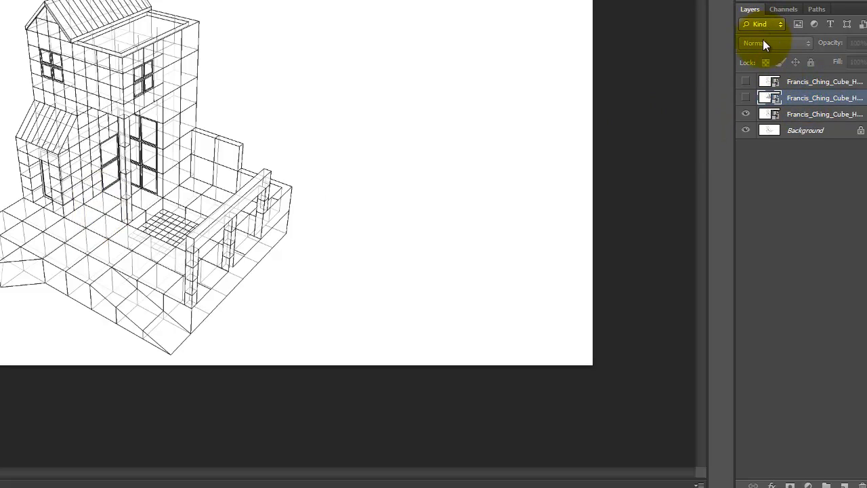
left_click(746, 99)
left_click(781, 42)
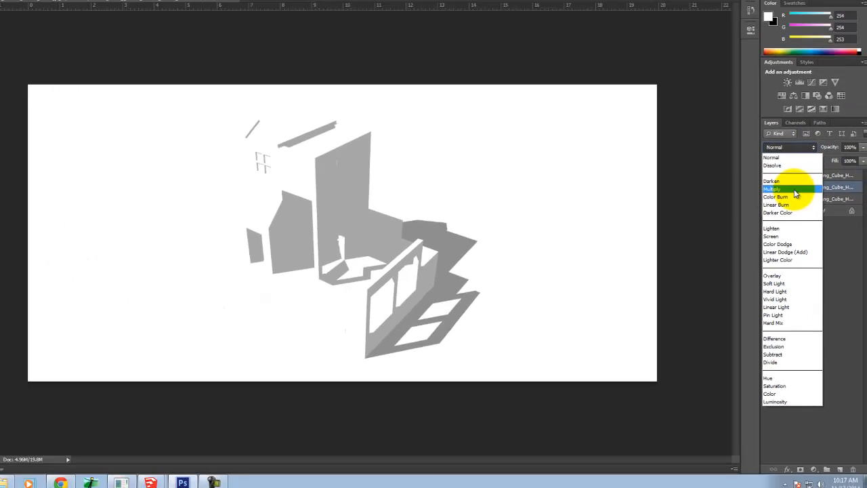
left_click(779, 100)
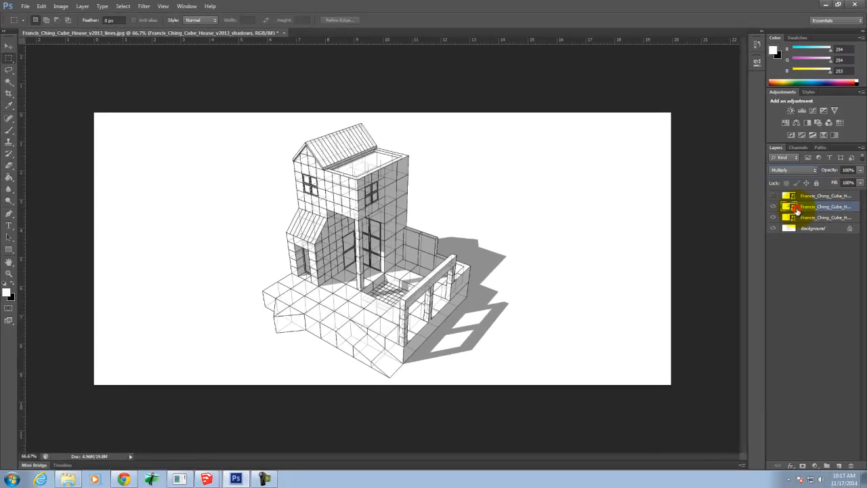
- Show the pen grey layer, set its blend mode to Multiply, and toggle layer visibility to compare the combined effect
left_click(828, 196)
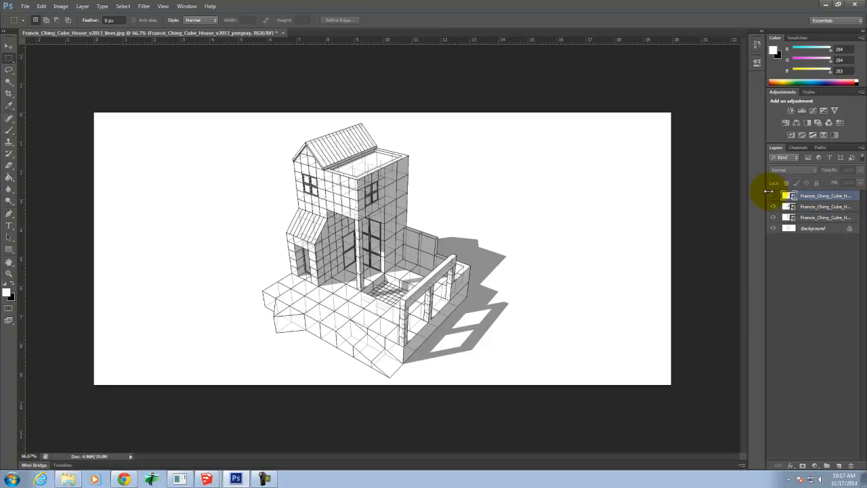
left_click(772, 196)
left_click(792, 168)
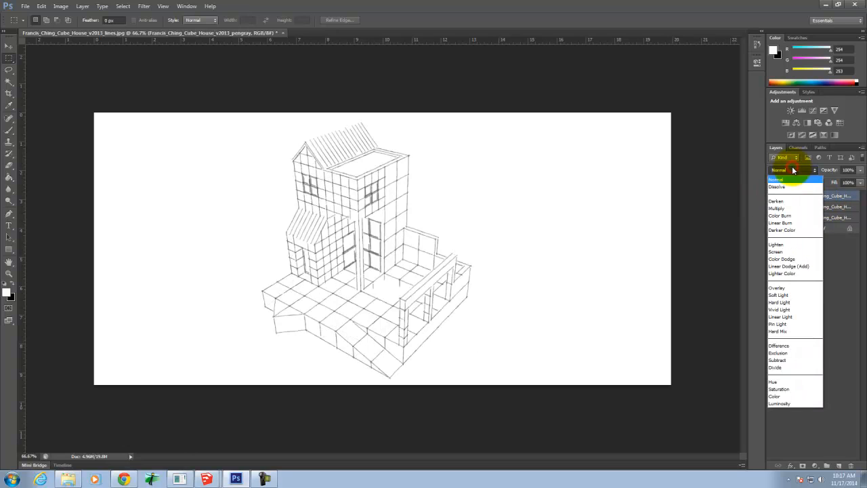
left_click(794, 208)
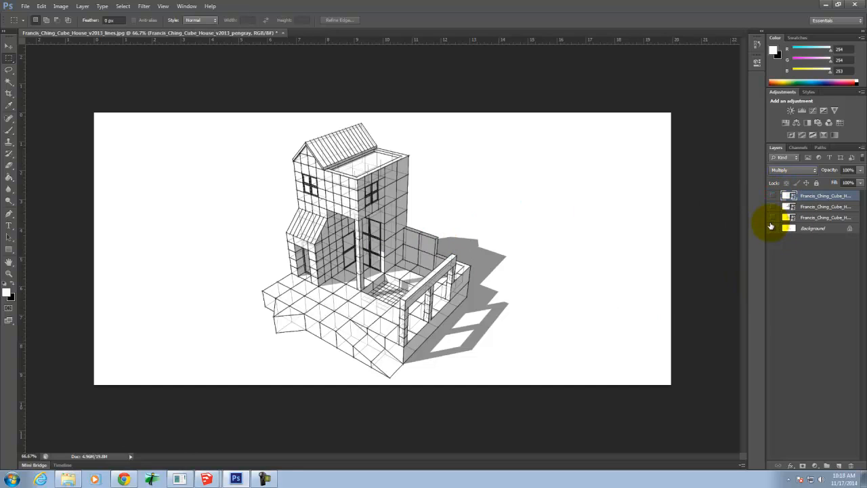
left_click(773, 228)
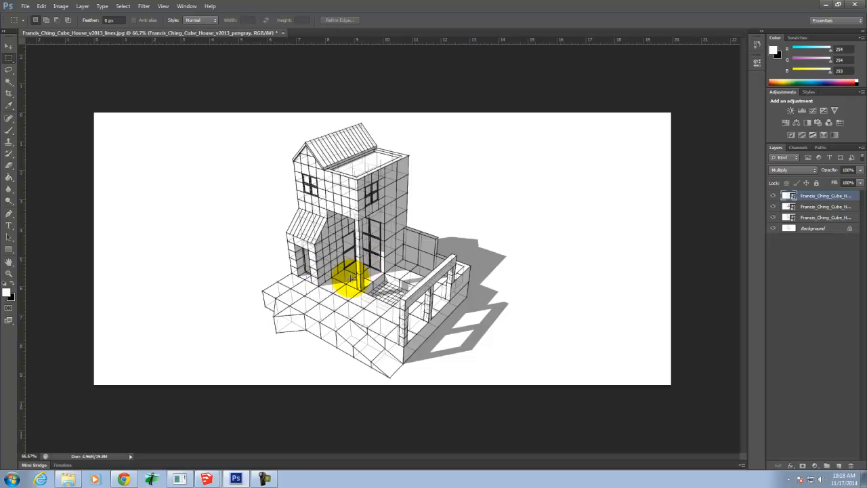
- Lower the X-ray layer's opacity to 72%
left_click(827, 218)
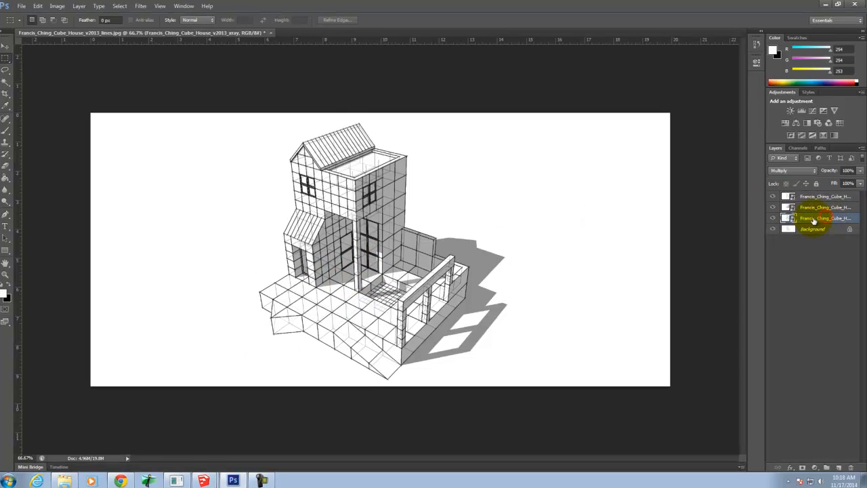
left_click(860, 170)
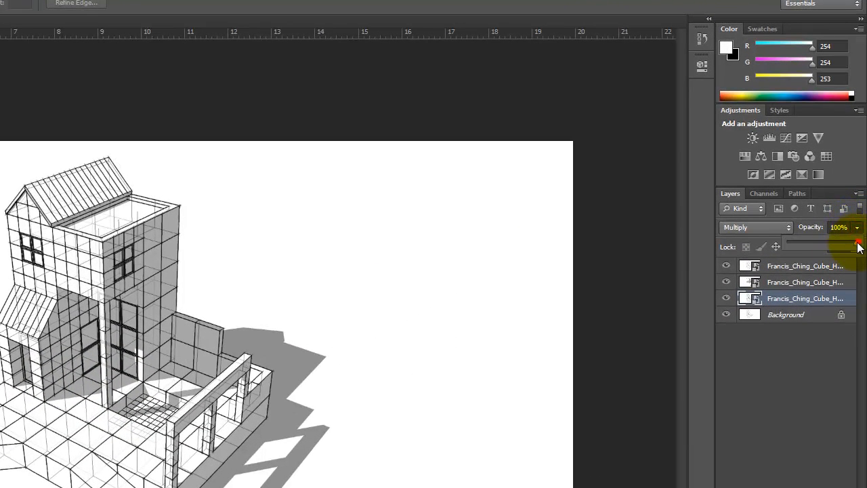
left_click_drag(818, 248, 817, 247)
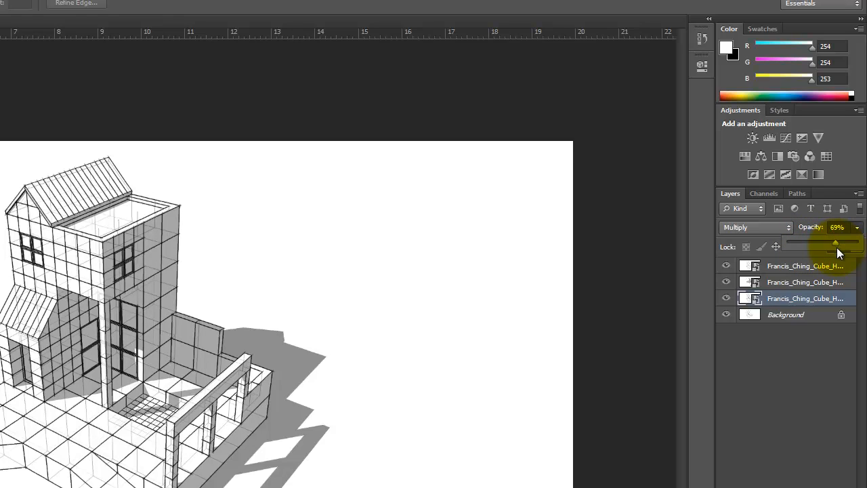
left_click_drag(836, 247, 839, 247)
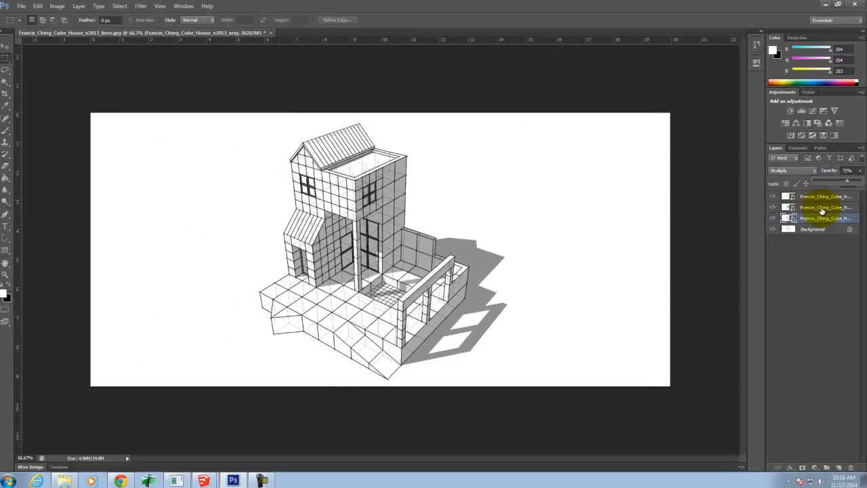
- Select the shadows layer and hide the pen grey, X-ray and Background layers so only the shadows show
left_click(774, 282)
left_click(773, 217)
left_click(774, 195)
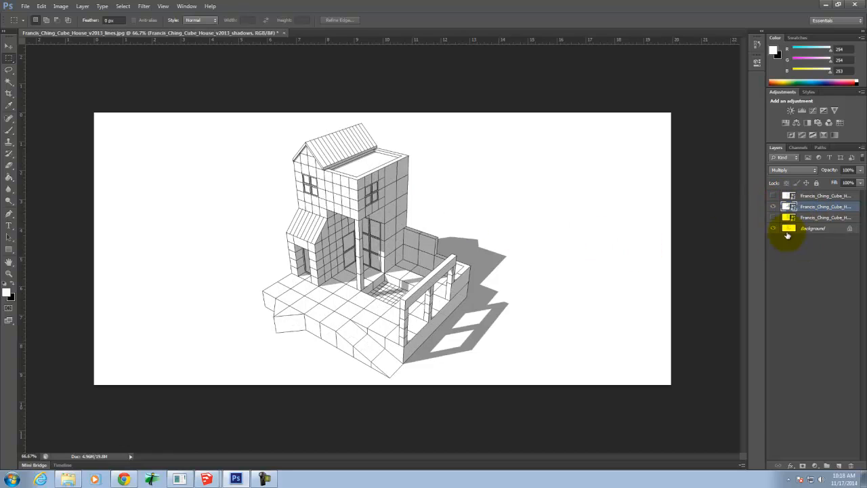
left_click(773, 228)
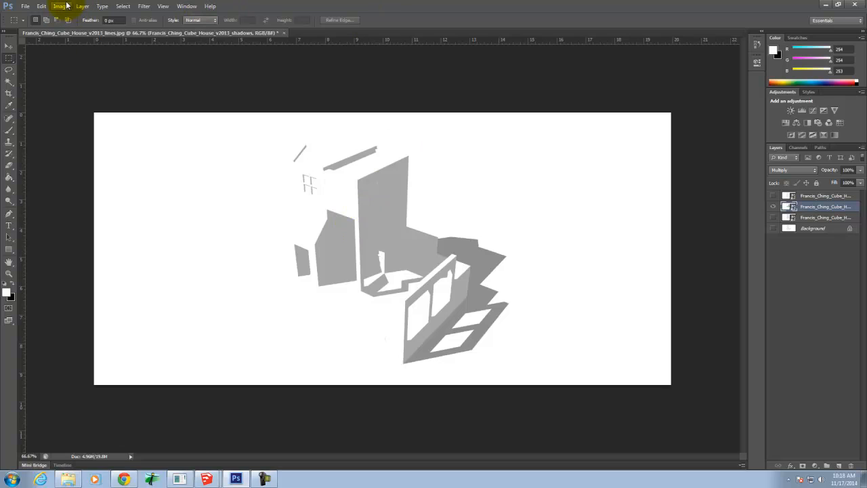
- Switch to the browser, open the Photoshop 1.5 [dodge & burn] tutorial in a new tab, and read its layer setup instructions
left_click(122, 479)
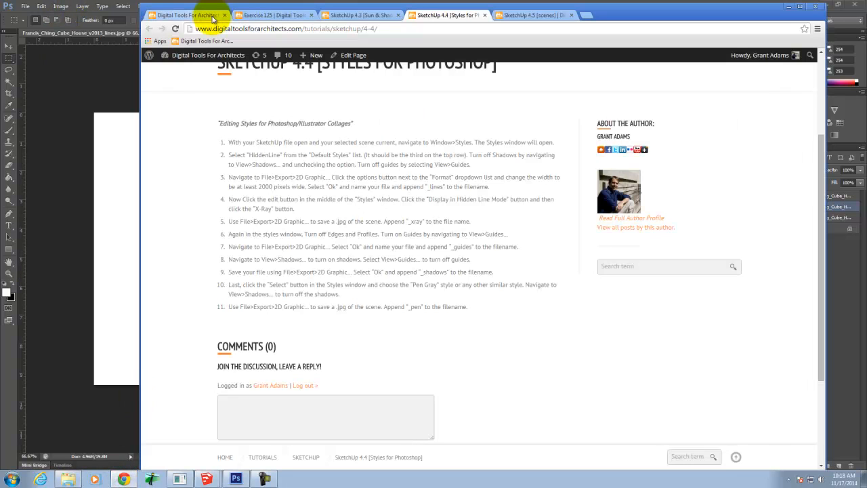
scroll(473, 257, "up", 3)
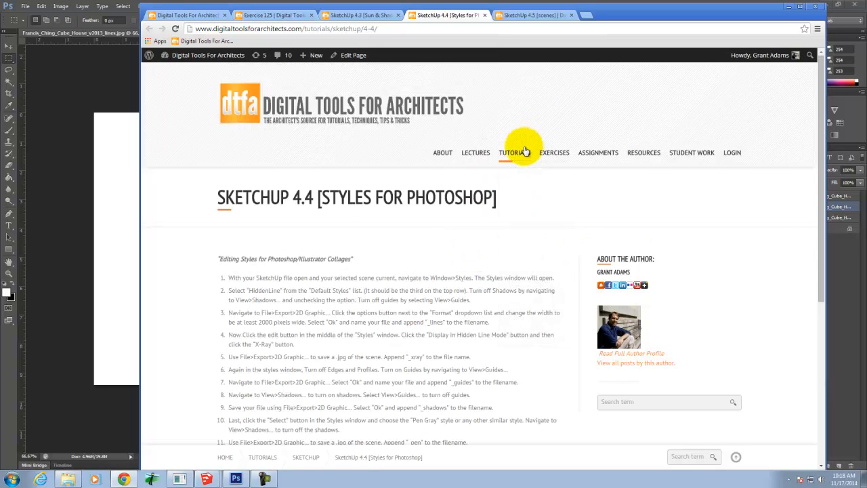
mouse_move(518, 150)
mouse_move(519, 252)
mouse_move(533, 188)
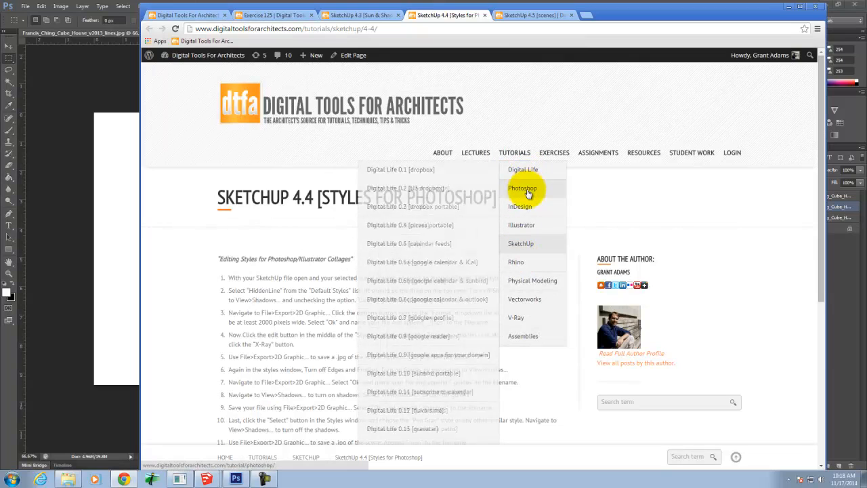
right_click(414, 263)
left_click(442, 271)
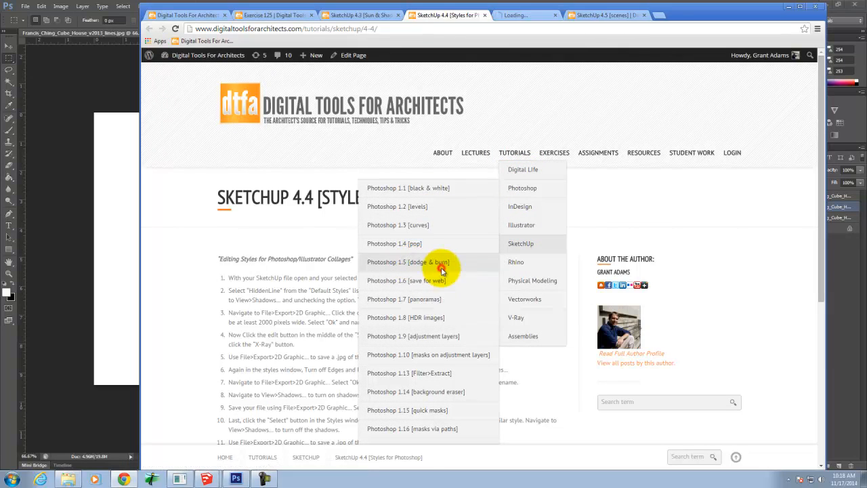
left_click(522, 17)
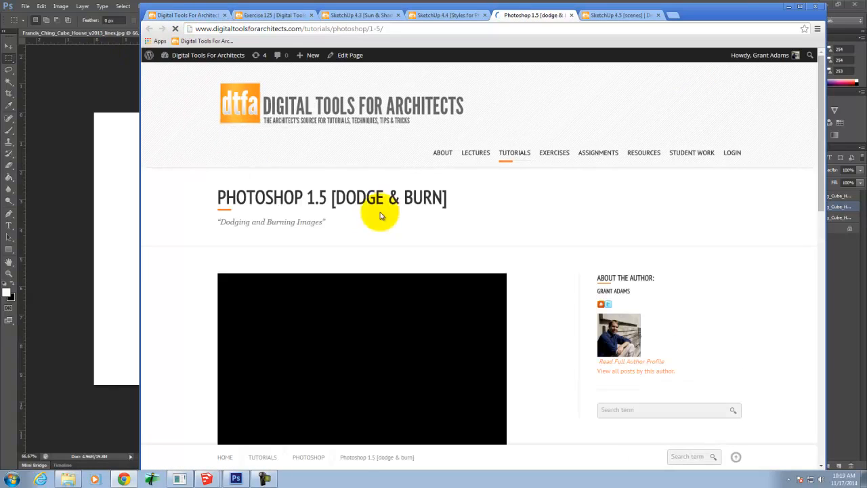
scroll(475, 157, "down", 4)
scroll(487, 167, "down", 3)
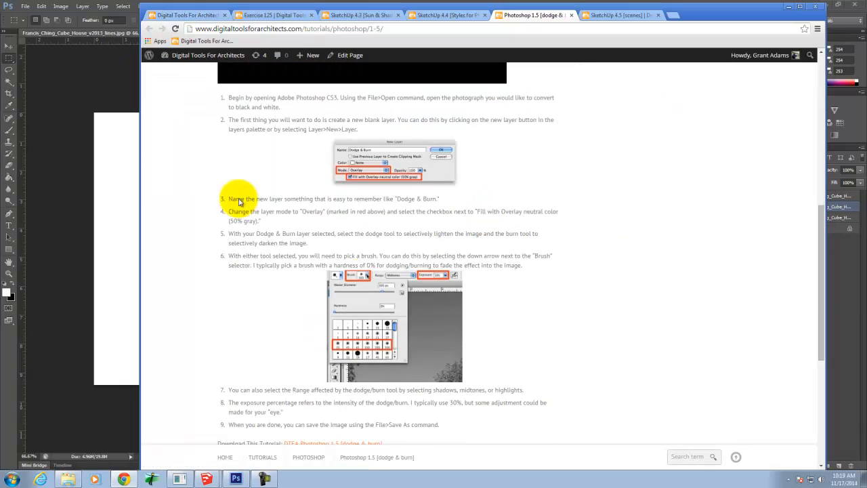
- Return to Photoshop and set up a new layer in Overlay mode, filled with the Overlay-neutral 50% gray
left_click(65, 83)
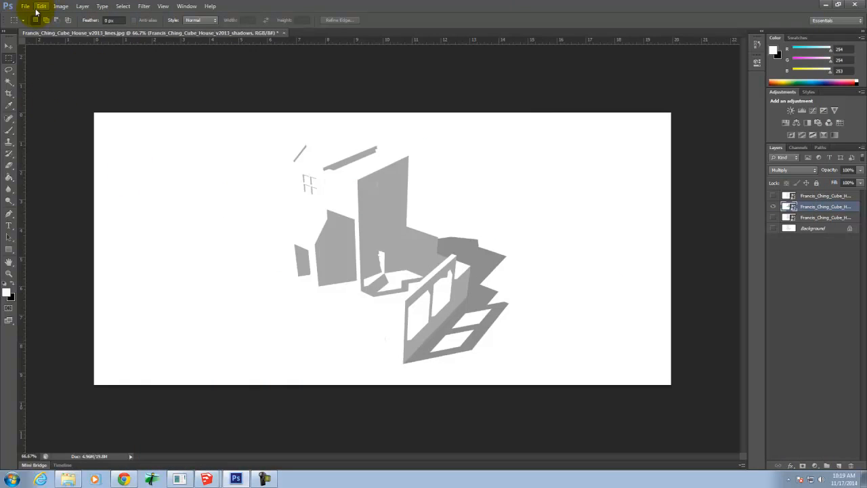
left_click(81, 6)
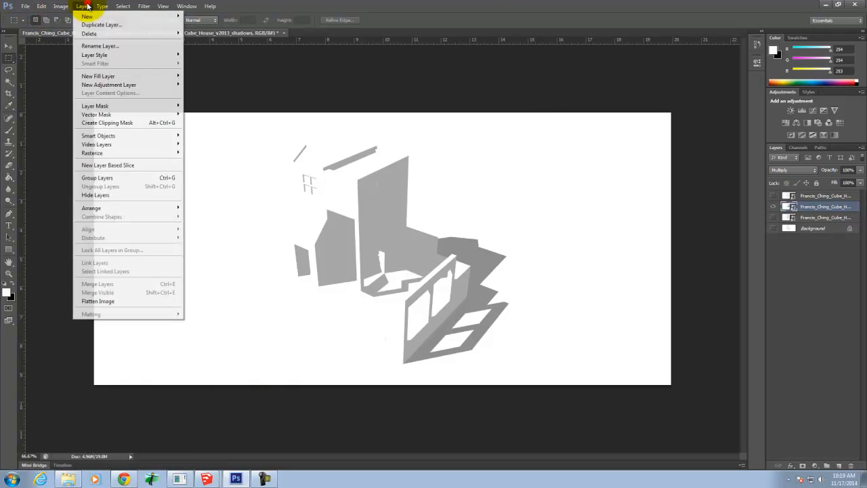
mouse_move(86, 16)
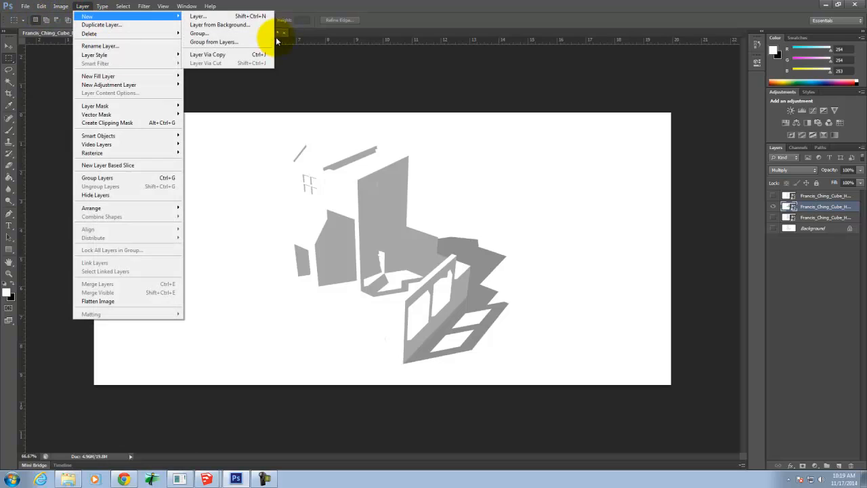
left_click(227, 16)
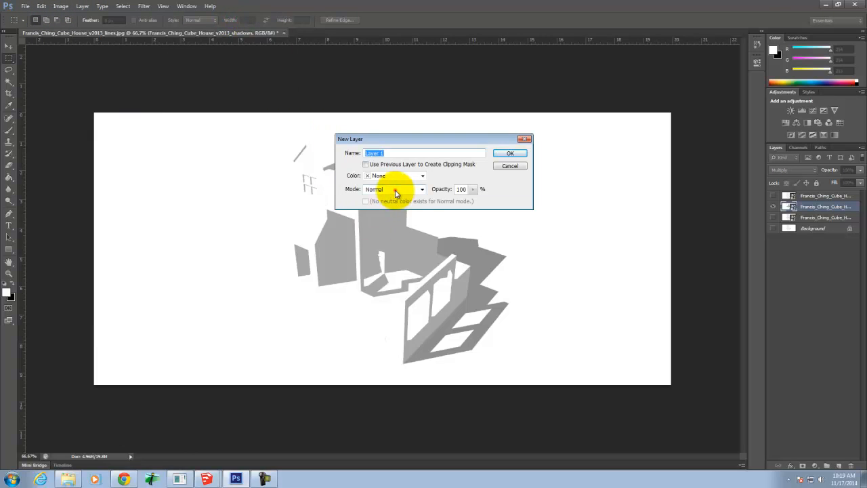
left_click(396, 191)
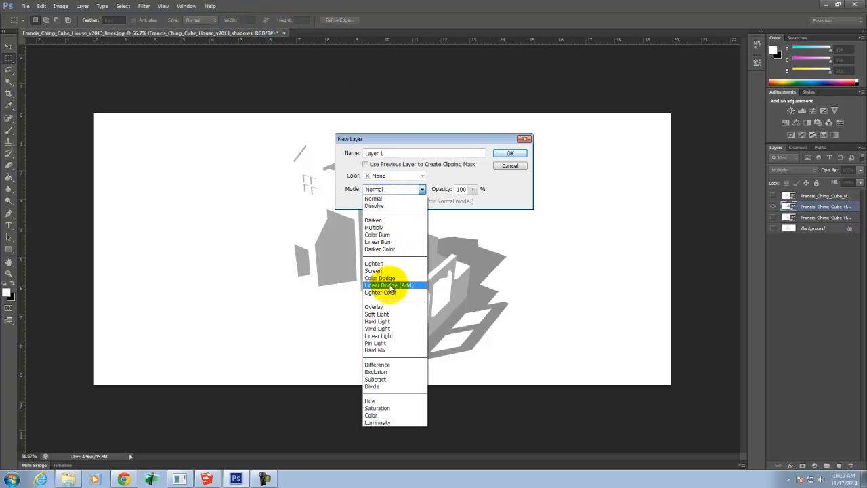
left_click(393, 307)
left_click(366, 201)
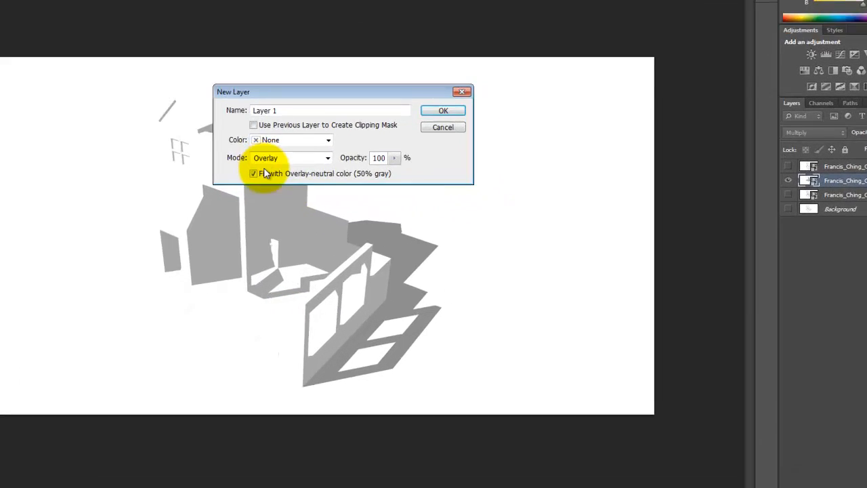
- Name the new layer Dodge & Burn Shadows and create it above the shadows layer
left_click(389, 153)
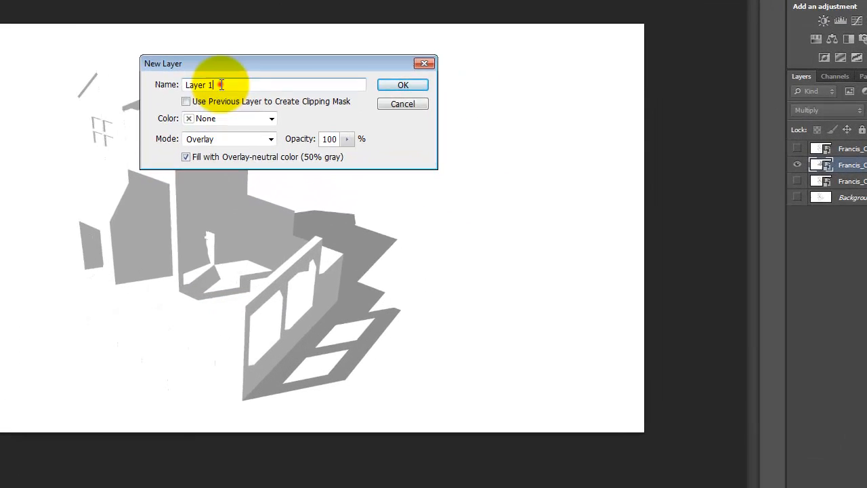
double_click(221, 85)
type("Dodge &")
type("ern")
key("BackSpace")
key("BackSpace")
key("BackSpace")
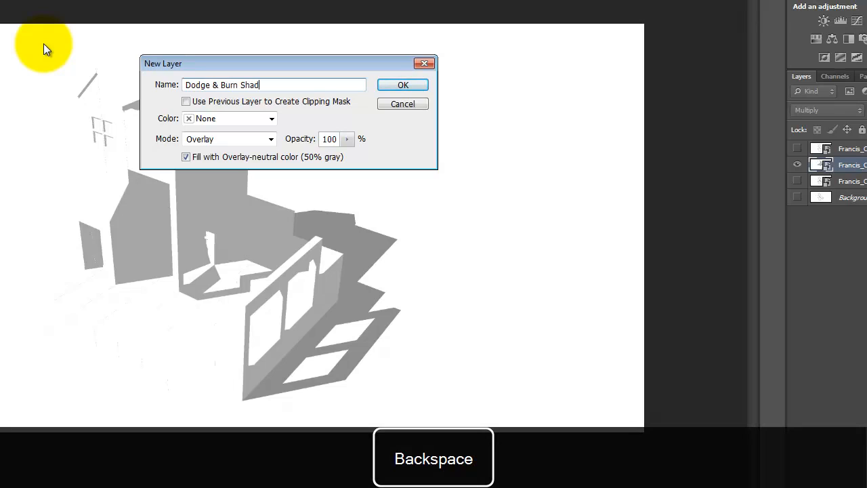
left_click(407, 83)
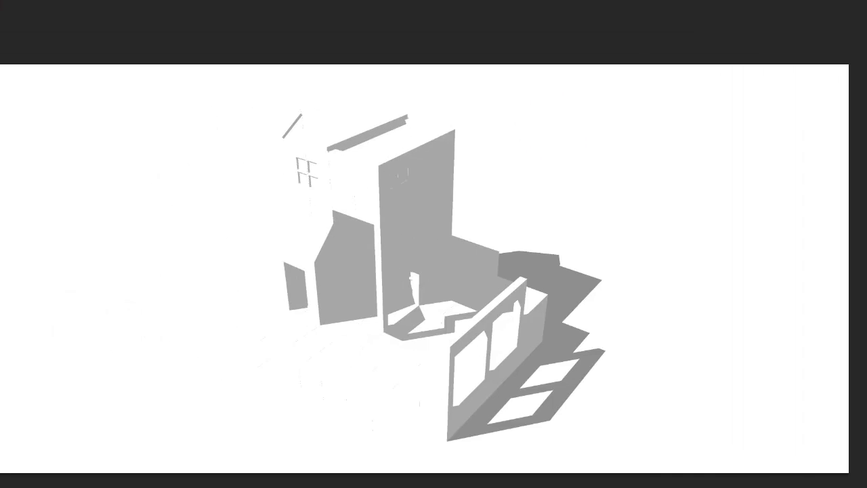
- Darken the tall tower wall and the small side wall shadows using the Burn tool with a 200 px brush
left_click(17, 231)
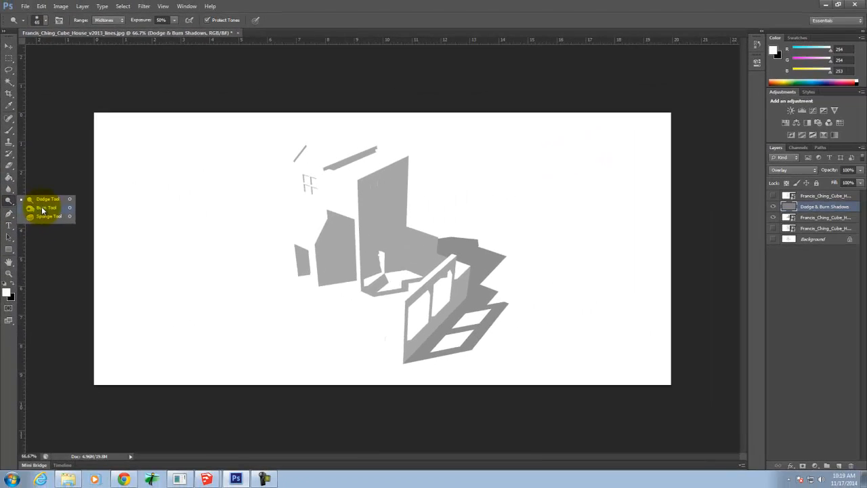
left_click(70, 239)
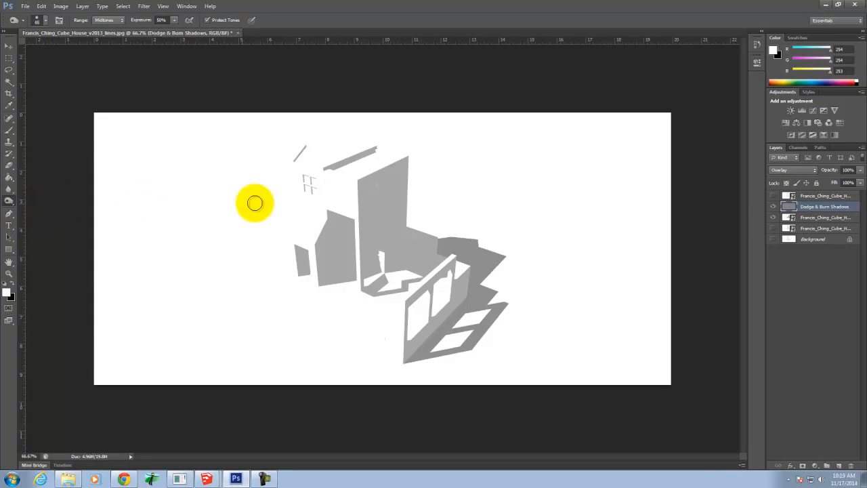
key("bracketright")
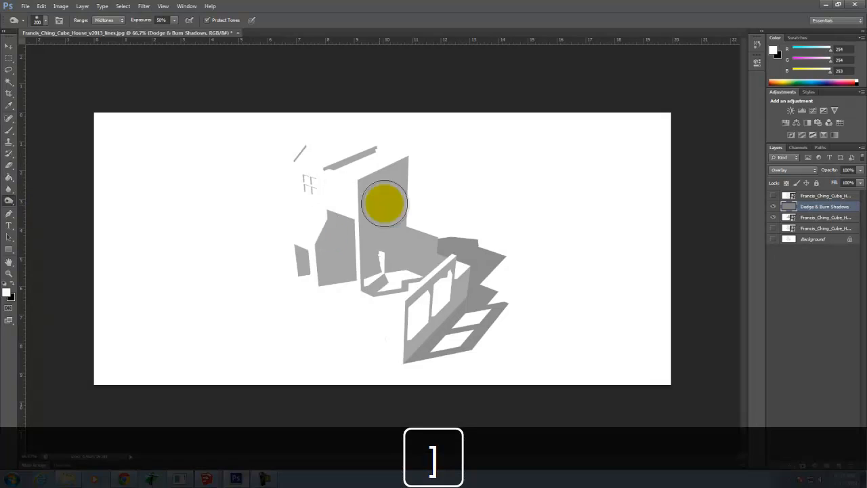
key("ctrl+equal")
key("ctrl+equal")
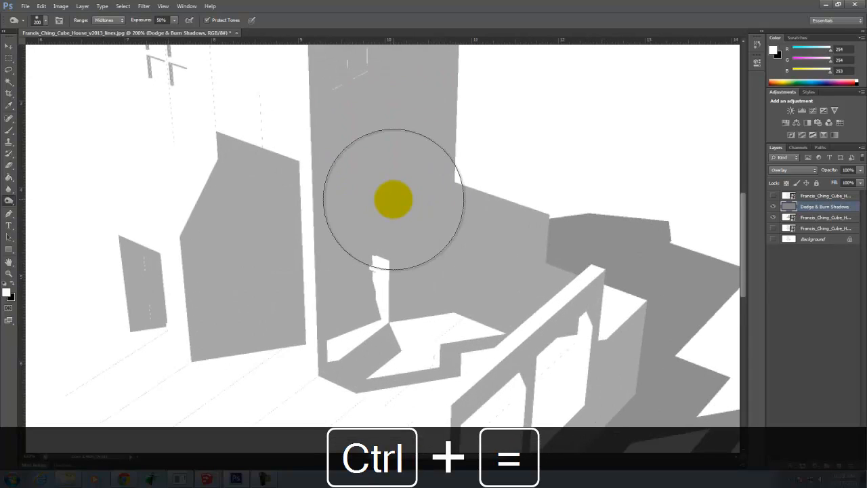
key("space")
key("ctrl+minus")
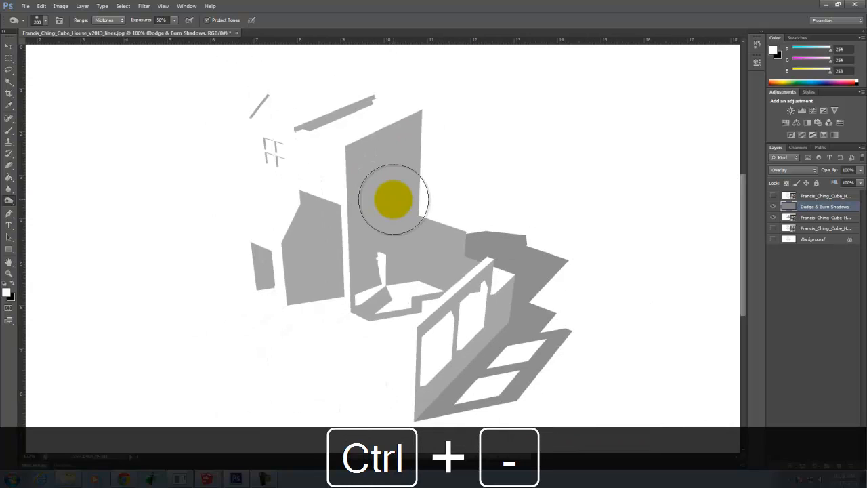
mouse_move(375, 156)
left_mouse_down()
mouse_move(373, 181)
mouse_move(439, 116)
mouse_move(393, 122)
left_mouse_up()
mouse_move(347, 216)
left_mouse_down()
mouse_move(403, 147)
mouse_move(358, 314)
mouse_move(352, 278)
mouse_move(266, 242)
mouse_move(298, 246)
mouse_move(307, 231)
mouse_move(291, 254)
left_mouse_up()
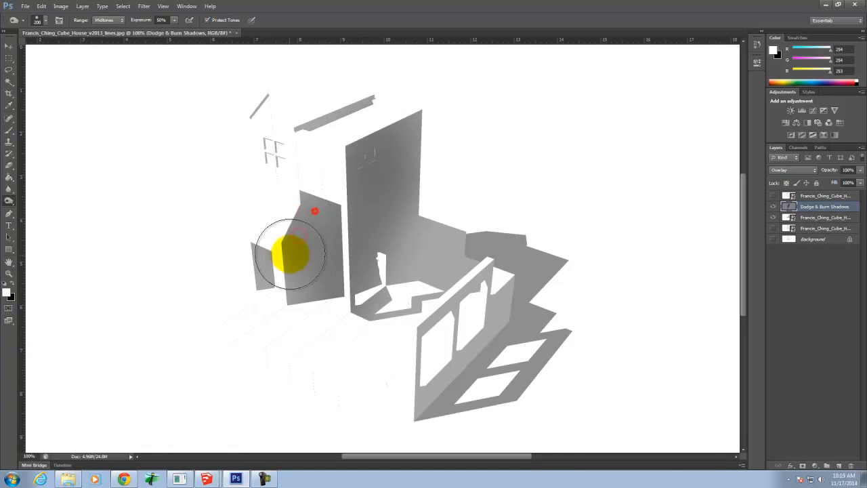
left_click_drag(300, 205, 273, 345)
mouse_move(304, 230)
left_mouse_down()
mouse_move(294, 345)
mouse_move(316, 264)
mouse_move(285, 191)
mouse_move(298, 250)
mouse_move(276, 329)
left_mouse_up()
- Burn a darker band along the sloping upper edge of the small side wall shadow with a 70 px brush
key("ctrl+equal")
key("ctrl+equal")
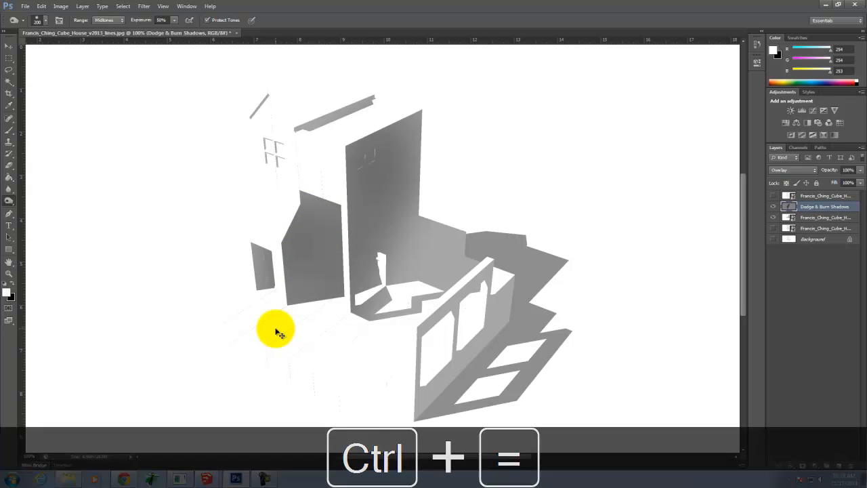
key("space")
left_click_drag(244, 241, 517, 316)
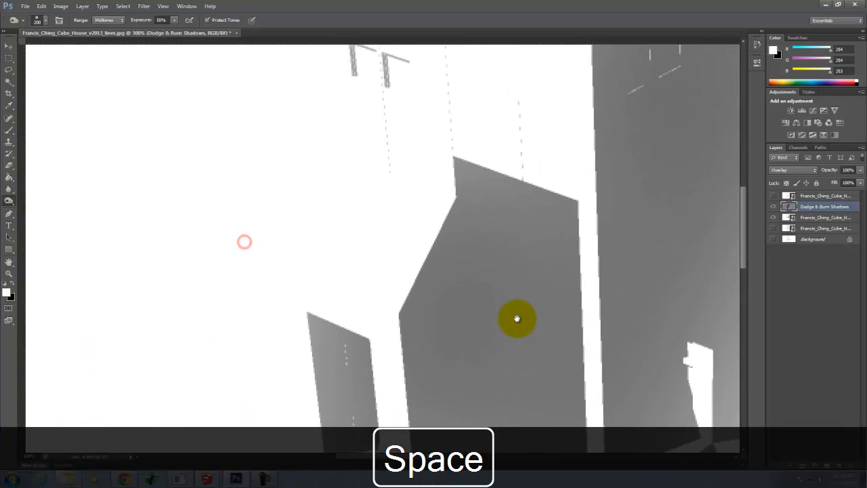
key("bracketleft")
key("bracketleft")
key("bracketleft")
key("bracketleft")
key("bracketleft")
key("bracketleft")
key("bracketleft")
key("space")
left_click_drag(567, 242, 234, 188)
left_click(207, 131)
mouse_move(209, 131)
left_mouse_down()
mouse_move(336, 161)
mouse_move(169, 121)
left_mouse_up()
left_click_drag(170, 120, 330, 148)
left_click_drag(311, 145, 162, 114)
left_click_drag(183, 122, 307, 155)
mouse_move(307, 154)
left_mouse_down()
mouse_move(190, 147)
mouse_move(344, 165)
mouse_move(159, 120)
mouse_move(320, 162)
left_mouse_up()
mouse_move(320, 163)
left_mouse_down()
mouse_move(243, 164)
mouse_move(309, 170)
mouse_move(161, 201)
mouse_move(316, 178)
mouse_move(220, 202)
mouse_move(292, 158)
mouse_move(174, 219)
mouse_move(330, 204)
mouse_move(194, 257)
mouse_move(290, 194)
mouse_move(242, 214)
mouse_move(245, 223)
left_mouse_up()
- Undo the last burn stroke on the ground shadow
key("ctrl+minus")
key("ctrl+minus")
key("space")
left_click_drag(623, 242, 378, 265)
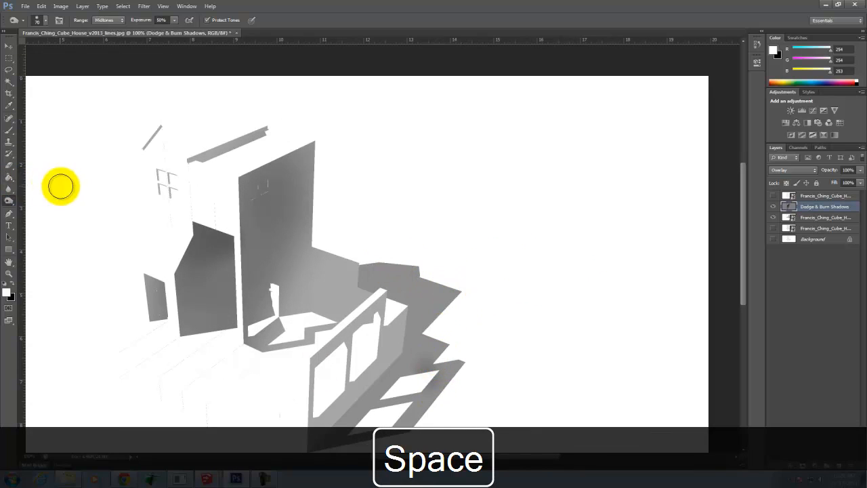
key("ctrl+z")
- Lighten the far outer ends of the cast ground shadow using the Dodge tool with an enlarged brush
mouse_move(14, 195)
left_mouse_down()
mouse_move(53, 211)
mouse_move(53, 200)
left_mouse_up()
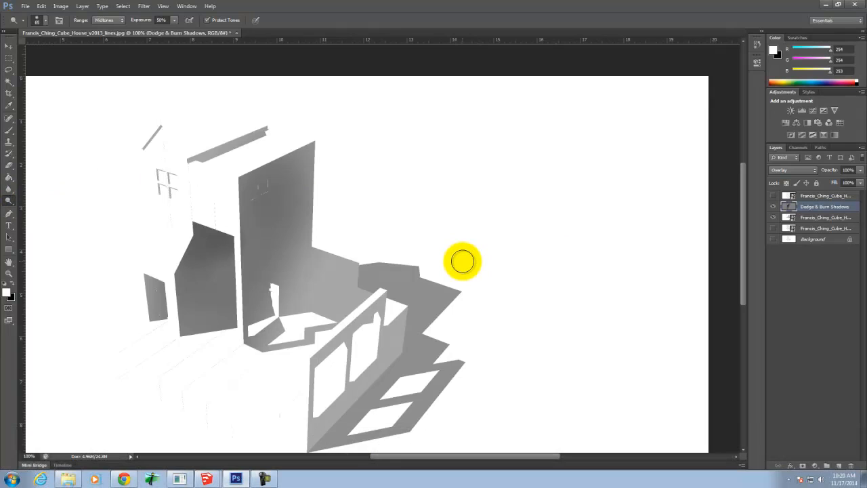
key("bracketright")
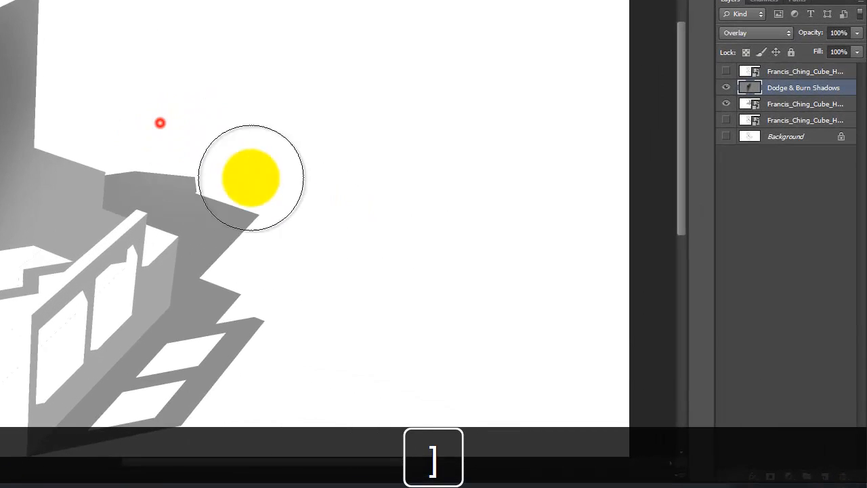
mouse_move(254, 196)
left_mouse_down()
mouse_move(139, 132)
mouse_move(430, 264)
left_mouse_up()
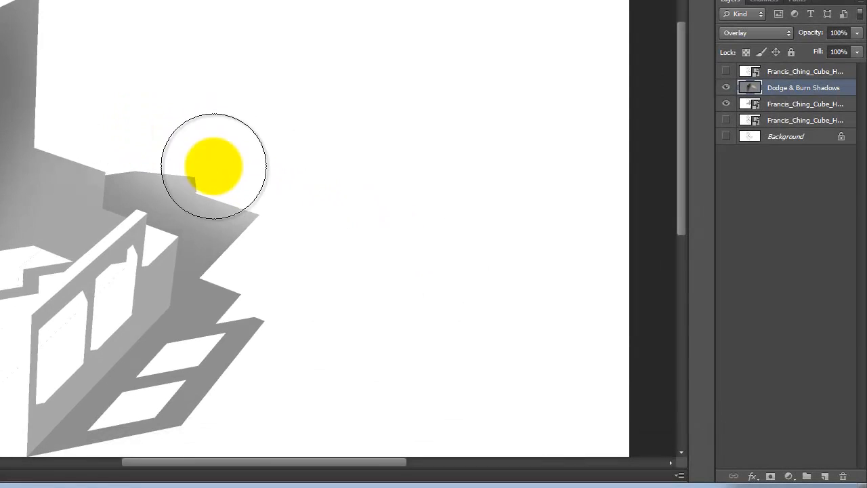
mouse_move(213, 165)
left_mouse_down()
mouse_move(287, 329)
mouse_move(131, 438)
mouse_move(327, 186)
mouse_move(266, 358)
mouse_move(215, 415)
left_mouse_up()
left_click_drag(230, 395, 251, 374)
mouse_move(265, 222)
left_mouse_down()
mouse_move(160, 133)
mouse_move(151, 113)
mouse_move(52, 42)
left_mouse_up()
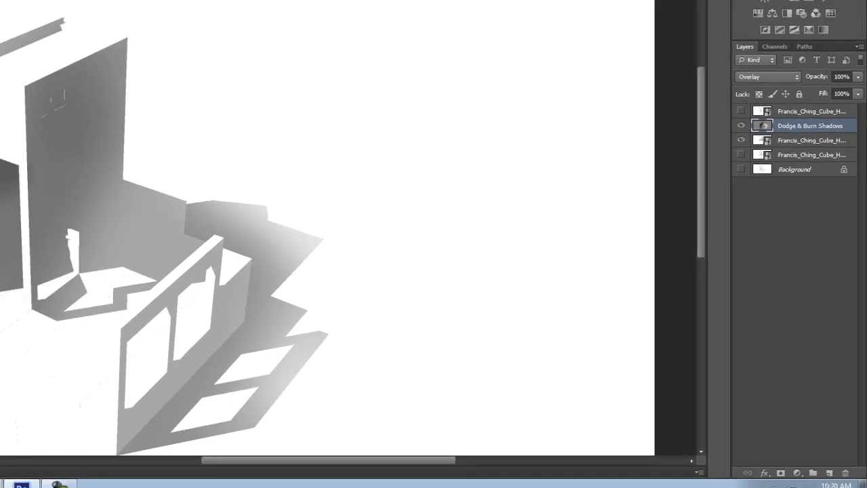
- Darken the small doorway shadow and the ground shadow along the terrace wall's base using the Burn tool with a 70 px brush
left_click_drag(8, 194, 46, 215)
mouse_move(156, 289)
left_mouse_down()
mouse_move(151, 282)
mouse_move(149, 319)
mouse_move(155, 237)
mouse_move(150, 323)
mouse_move(158, 265)
left_mouse_up()
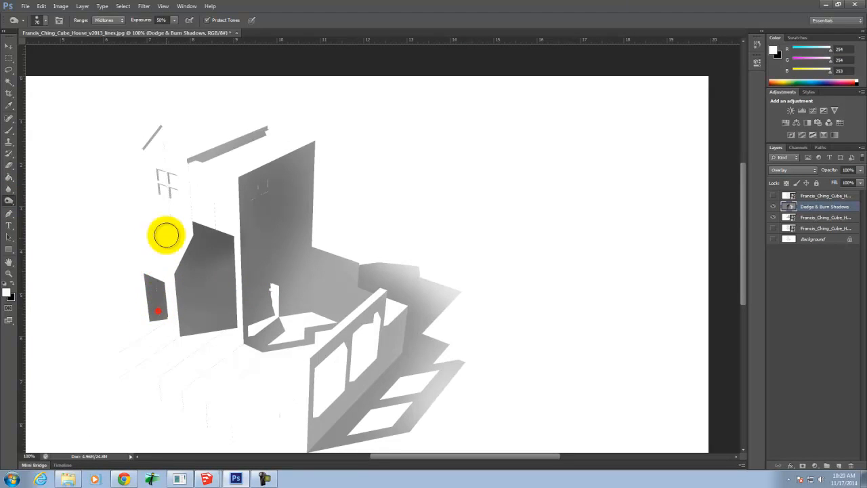
mouse_move(378, 378)
left_mouse_down()
mouse_move(306, 441)
mouse_move(430, 321)
mouse_move(292, 468)
mouse_move(418, 326)
mouse_move(387, 348)
mouse_move(406, 314)
mouse_move(386, 311)
mouse_move(402, 305)
mouse_move(395, 292)
mouse_move(399, 305)
mouse_move(361, 285)
mouse_move(395, 294)
mouse_move(370, 288)
mouse_move(296, 300)
mouse_move(252, 248)
mouse_move(311, 215)
mouse_move(251, 232)
left_mouse_up()
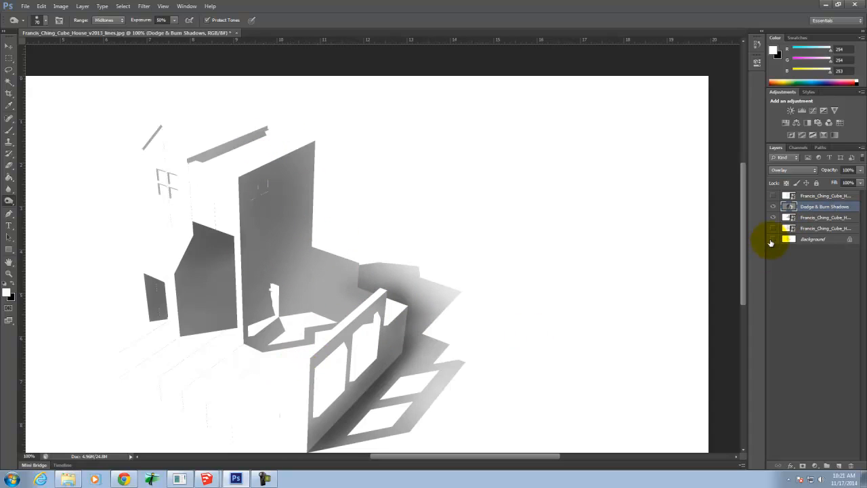
- Show the Background line drawing together with the dodged and burned shadows
left_click(773, 240)
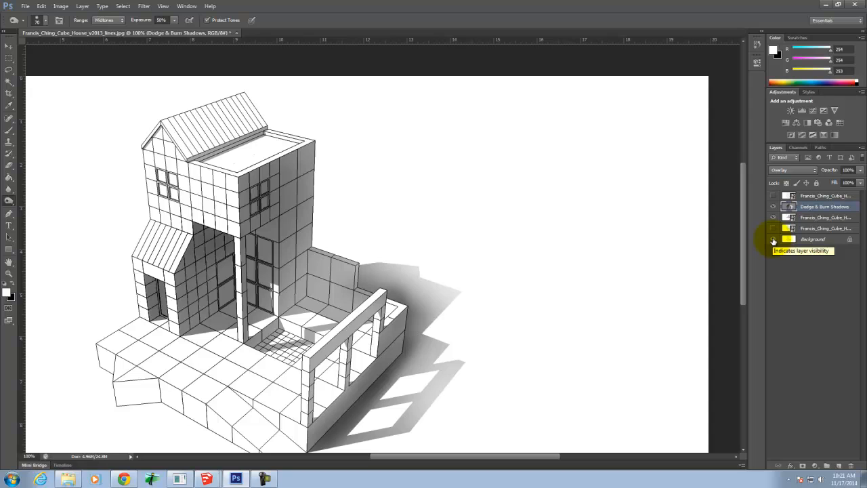
left_click(773, 240)
left_click(773, 240)
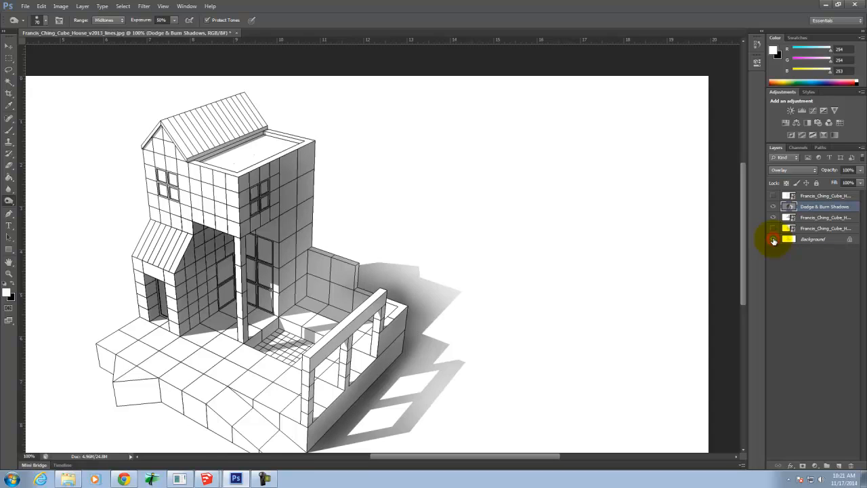
- Hide the shadows layer and toggle the Dodge & Burn Shadows layer over the Background to examine its effect on its own
left_click(774, 218)
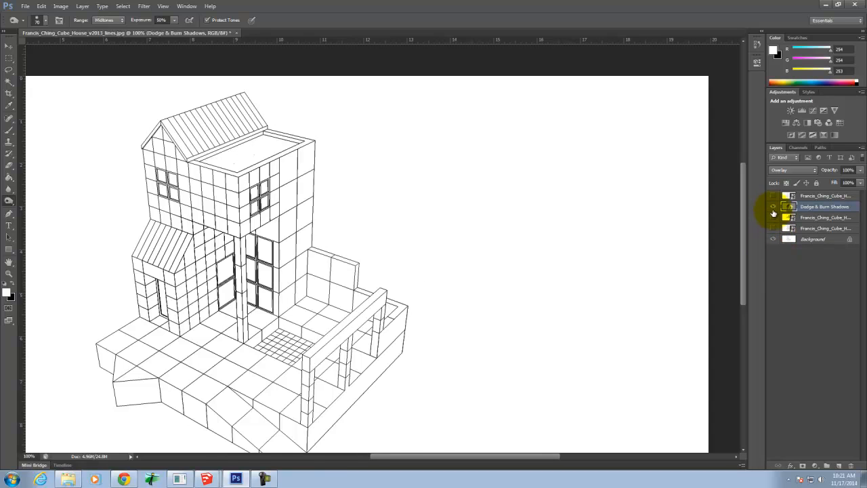
left_click(773, 208)
left_click(773, 208)
left_click(772, 208)
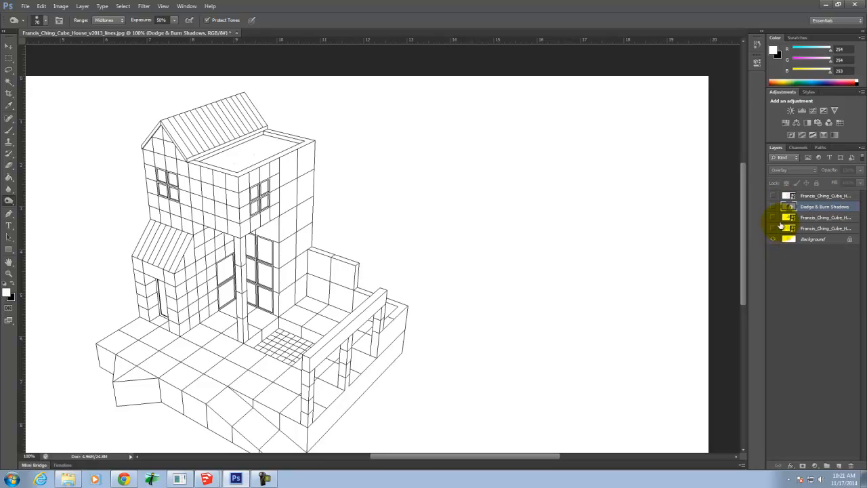
left_click(820, 240)
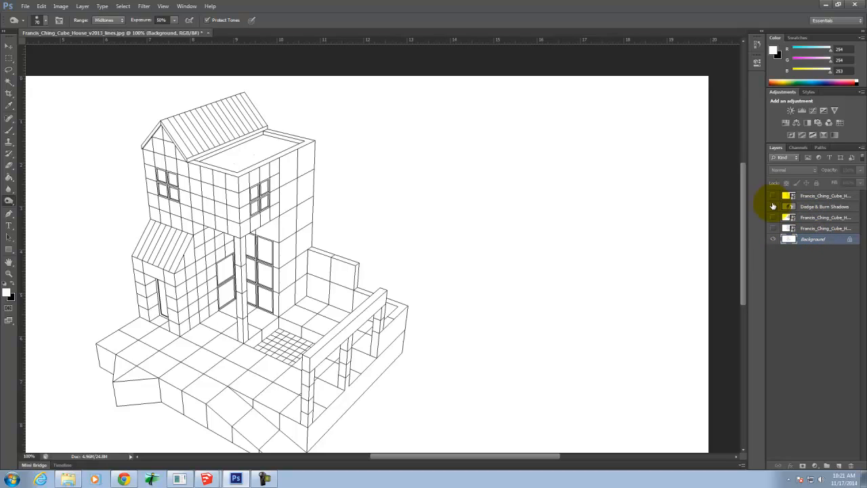
left_click(771, 209)
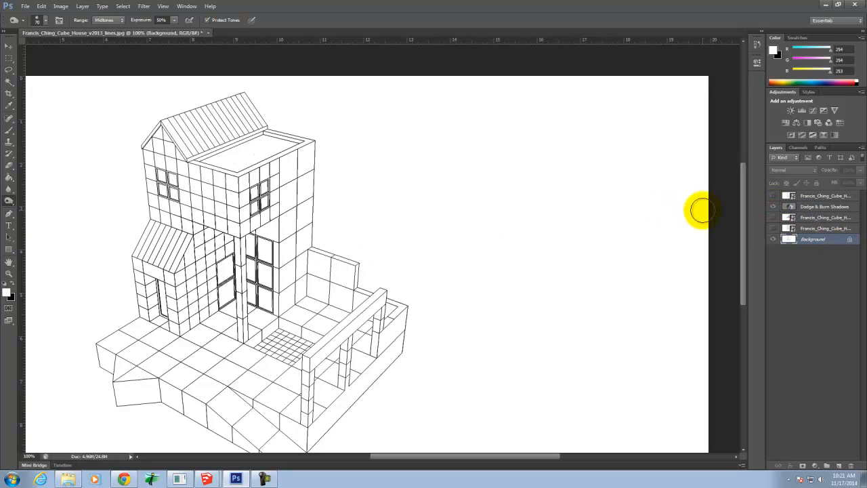
left_click(775, 208)
left_click(775, 208)
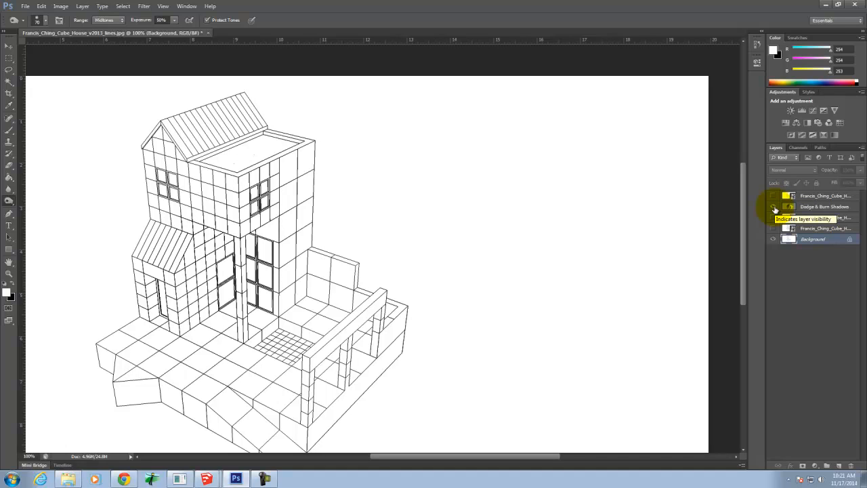
- Clip the Dodge & Burn Shadows layer to the shadows layer below and make both layers visible
left_click(821, 208)
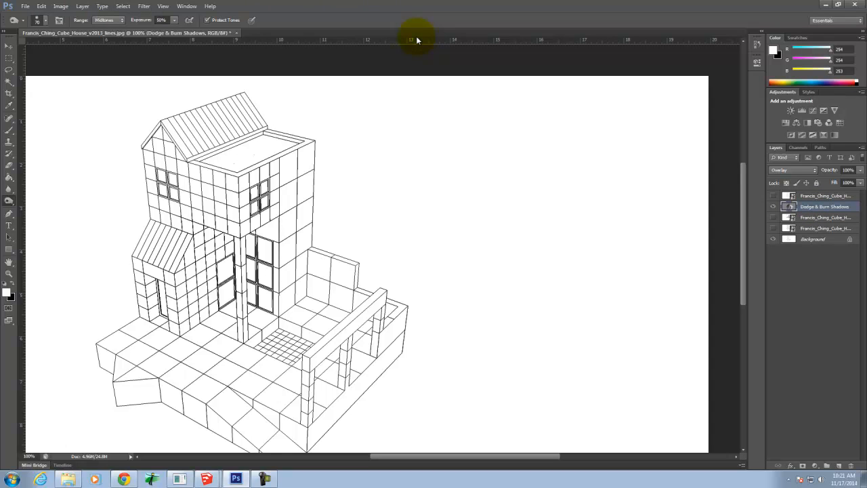
key("ctrl+alt+g")
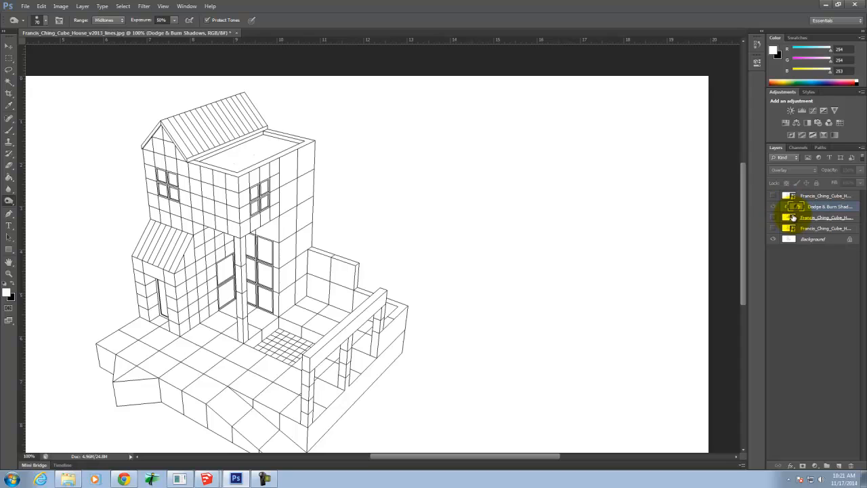
left_click(774, 210)
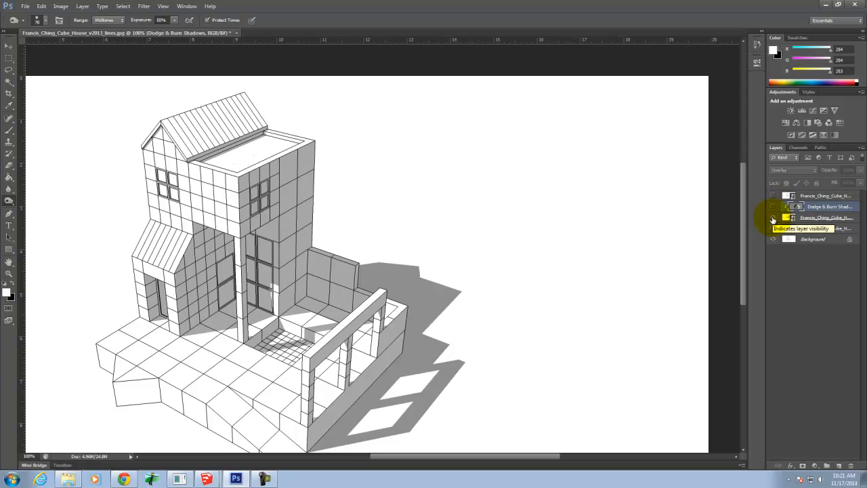
left_click(774, 218)
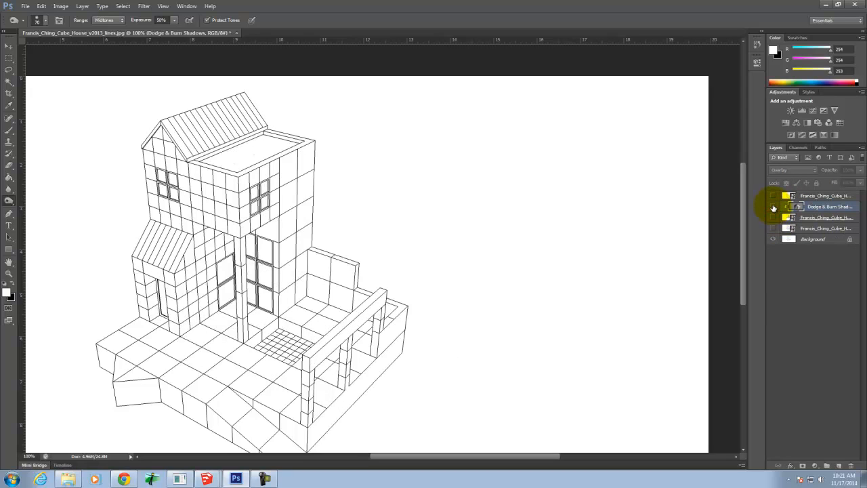
left_click(774, 208)
left_click(773, 209)
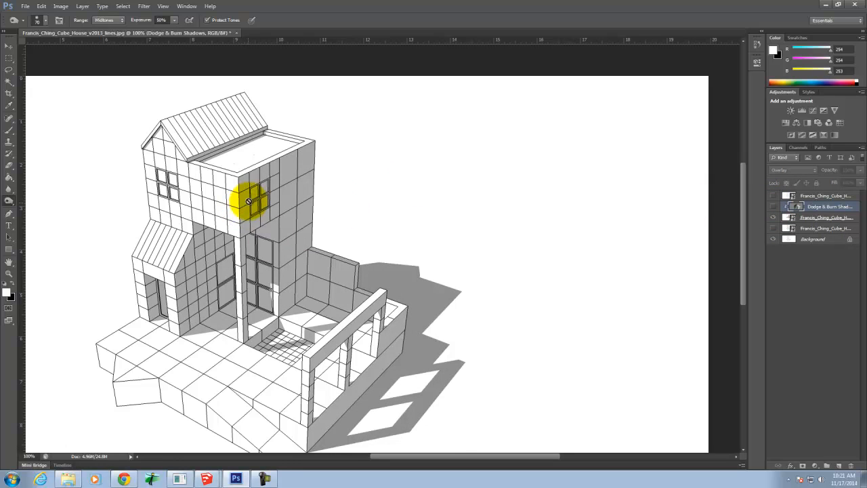
left_click(773, 206)
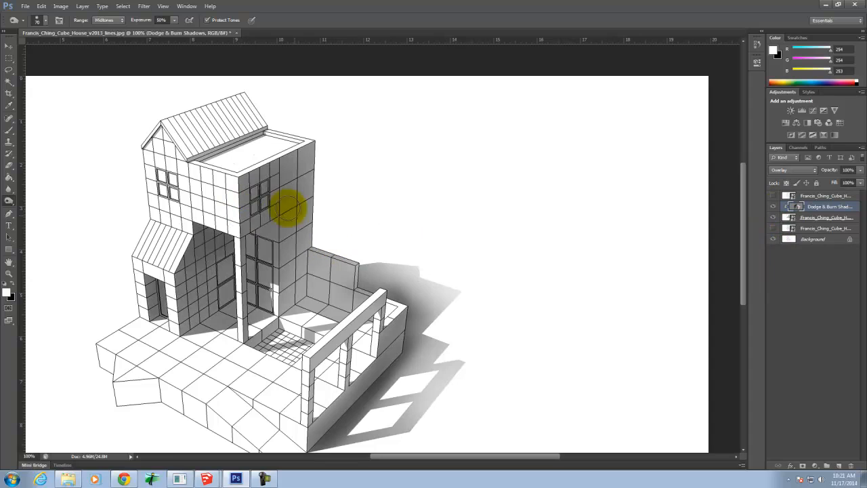
- Show the x-ray layer above the Background and the topmost pengray layer
left_click(774, 230)
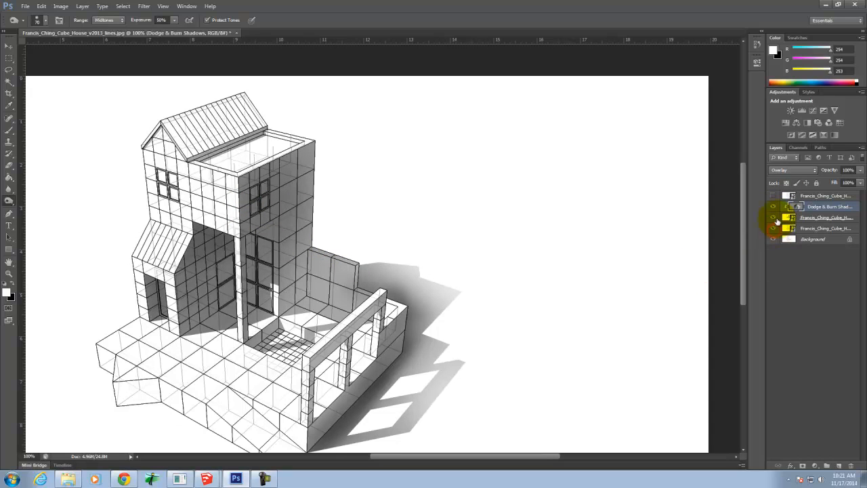
left_click(772, 196)
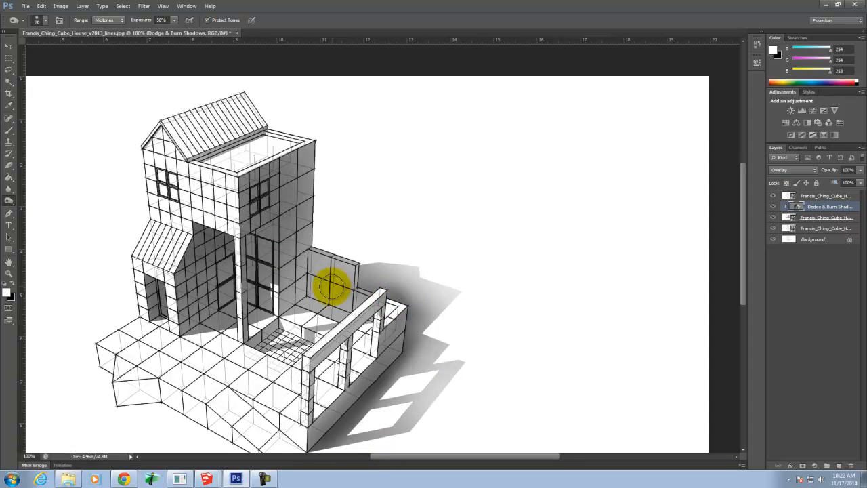
scroll(538, 214, "down", 3)
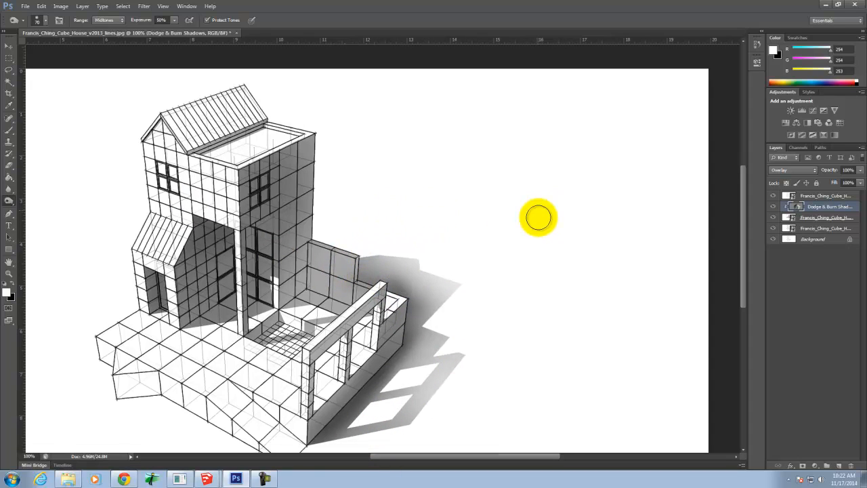
- Duplicate the topmost pengray layer to strengthen the pen lines
left_click(827, 196)
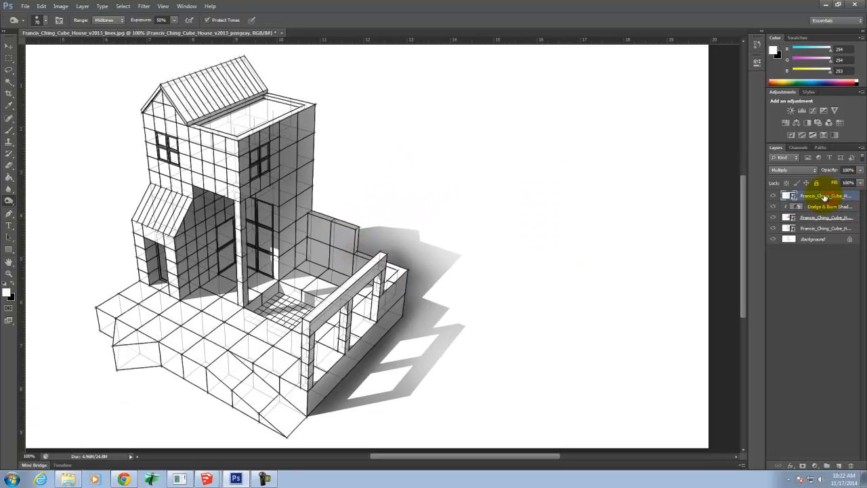
right_click(822, 197)
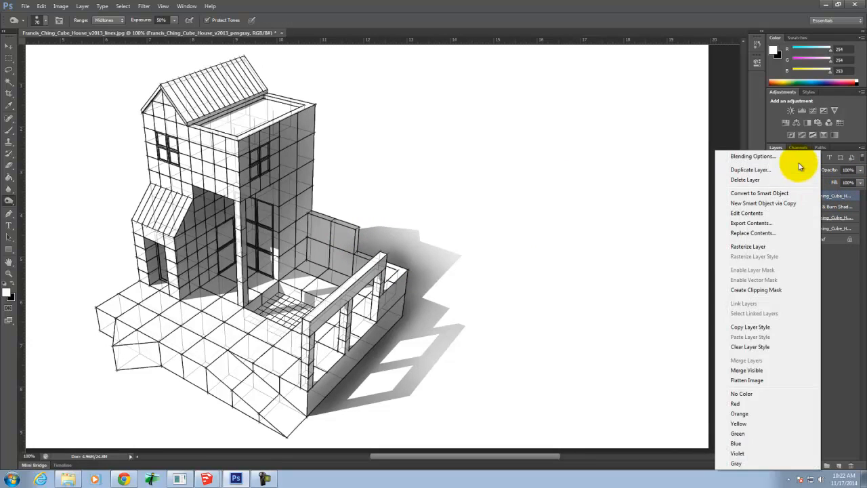
left_click(798, 171)
left_click(508, 148)
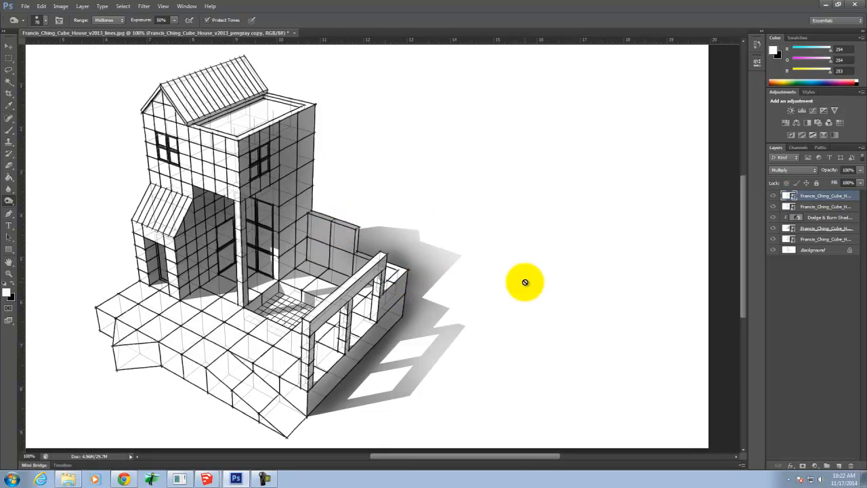
- Start a Save for Web export of the collage and set the format to JPEG at High quality
key("ctrl+0")
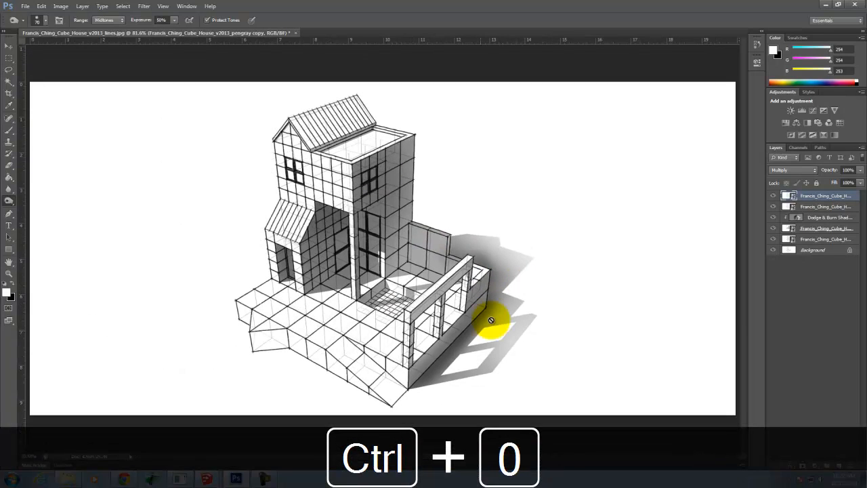
left_click(25, 6)
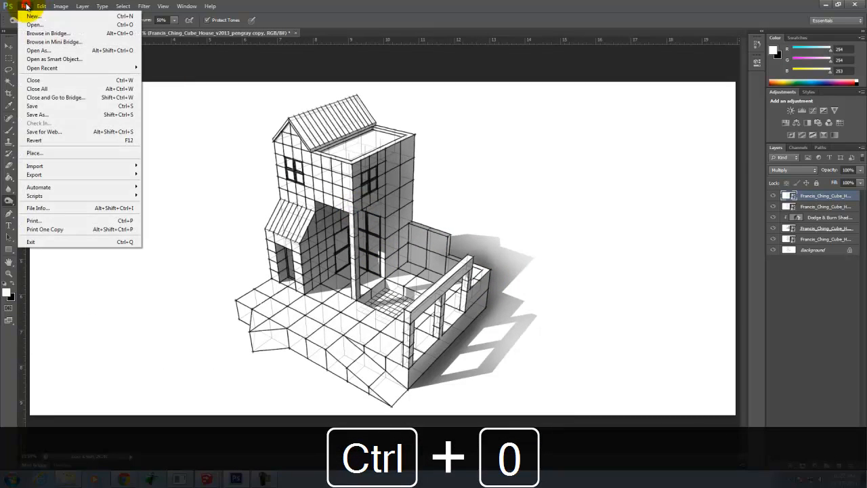
left_click(47, 134)
left_click_drag(476, 229, 372, 186)
mouse_move(451, 190)
left_mouse_down()
mouse_move(286, 170)
mouse_move(295, 184)
left_mouse_up()
left_click(555, 78)
left_click(553, 94)
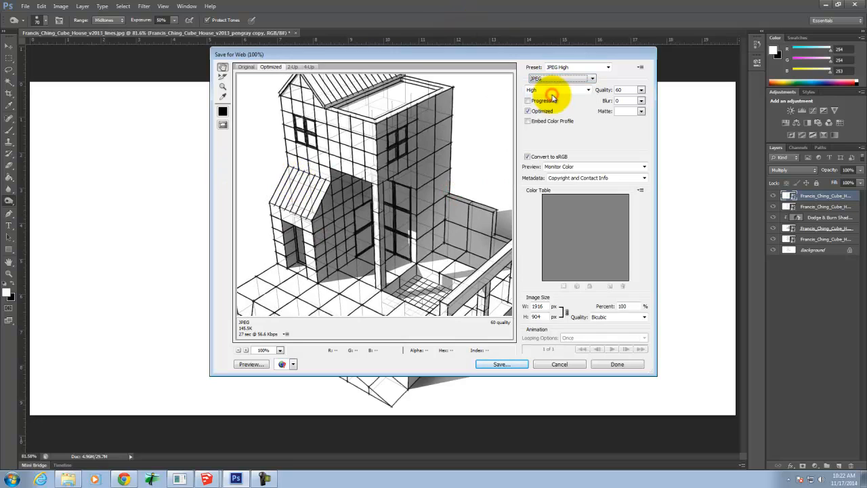
- Save the exported image in the Ex124 folder as Francis_Ching_Cube_House_v2013_final.jpg
left_click(499, 364)
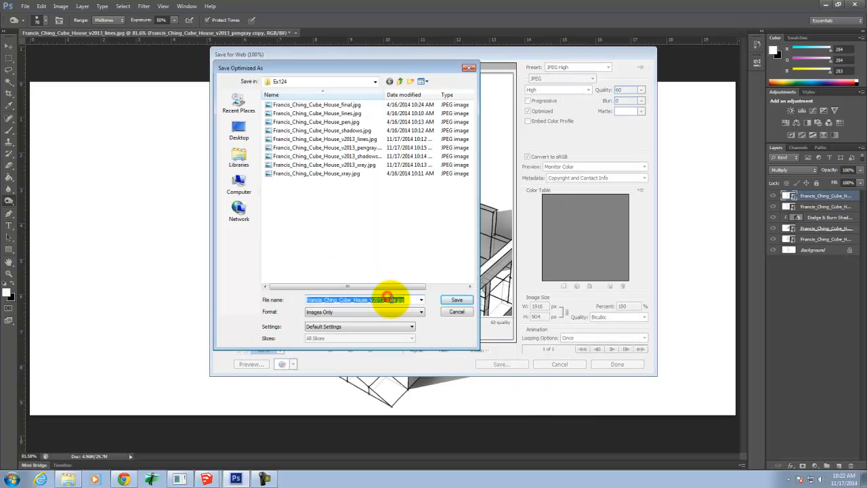
left_click(393, 300)
key("Right")
key("BackSpace")
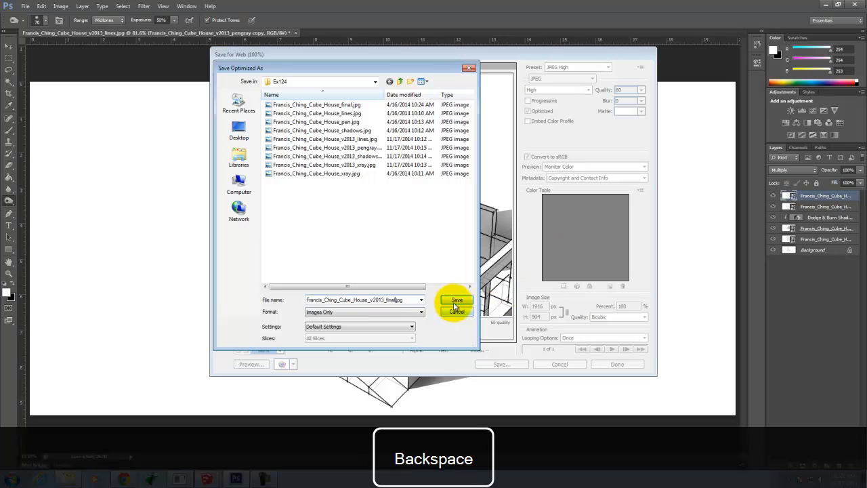
left_click(455, 301)
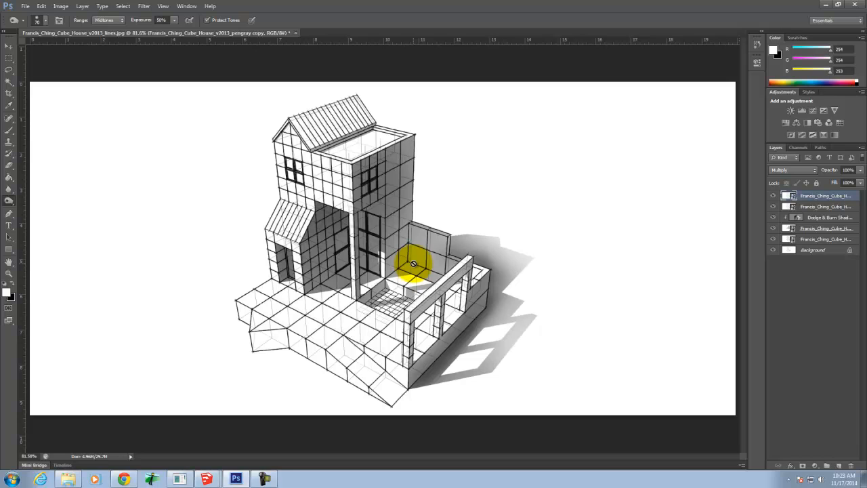
left_click(266, 478)
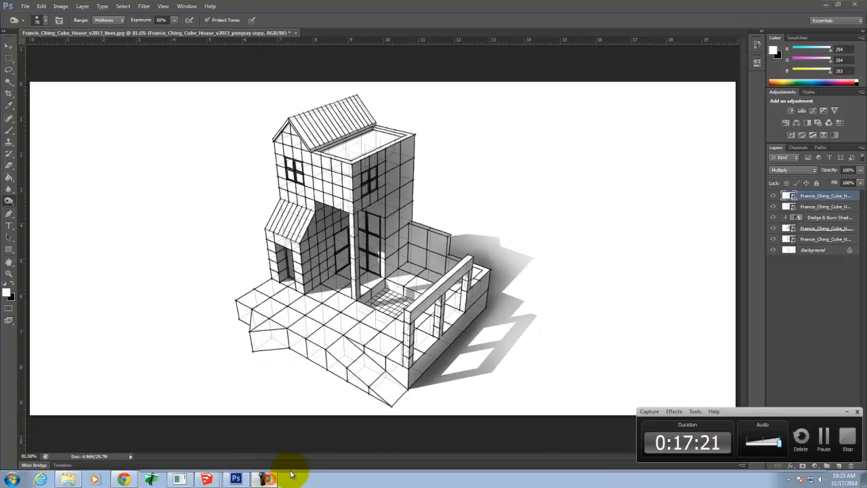